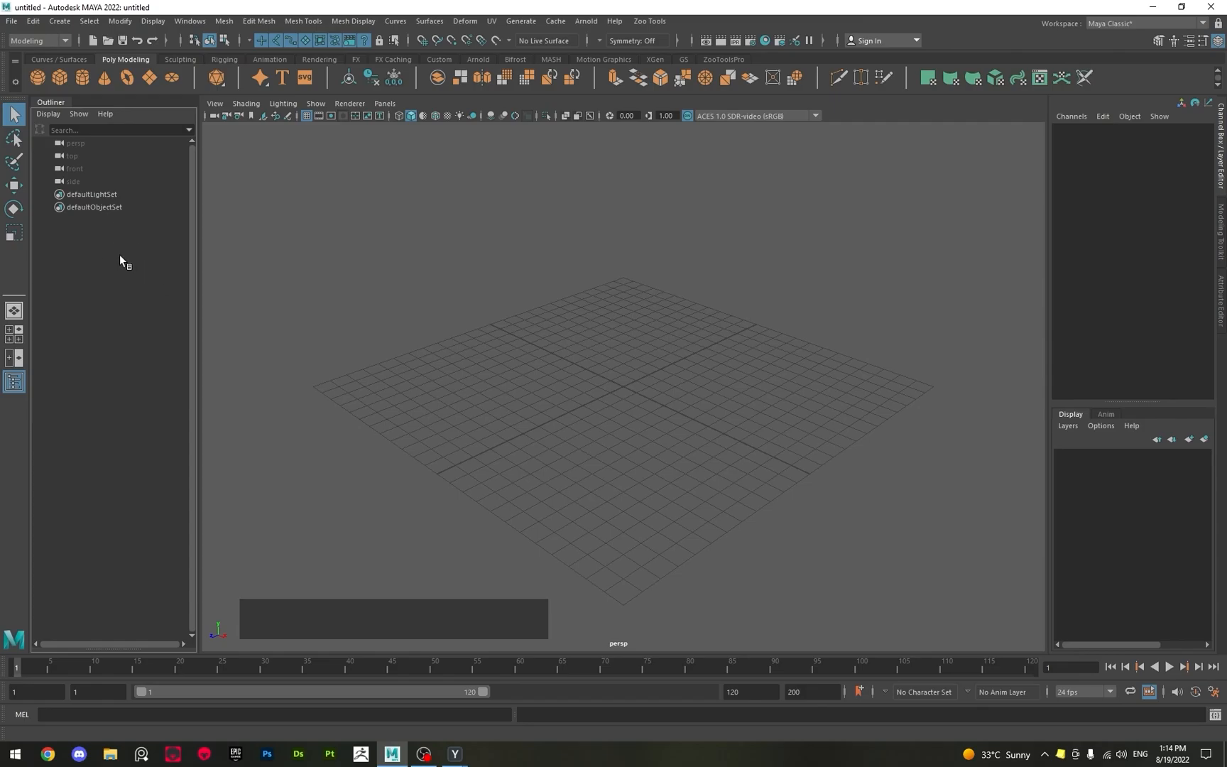
# Scrub the timeline through its frames and return it to frame 1.
pyautogui.moveTo(25, 671); pyautogui.dragTo(811, 664)
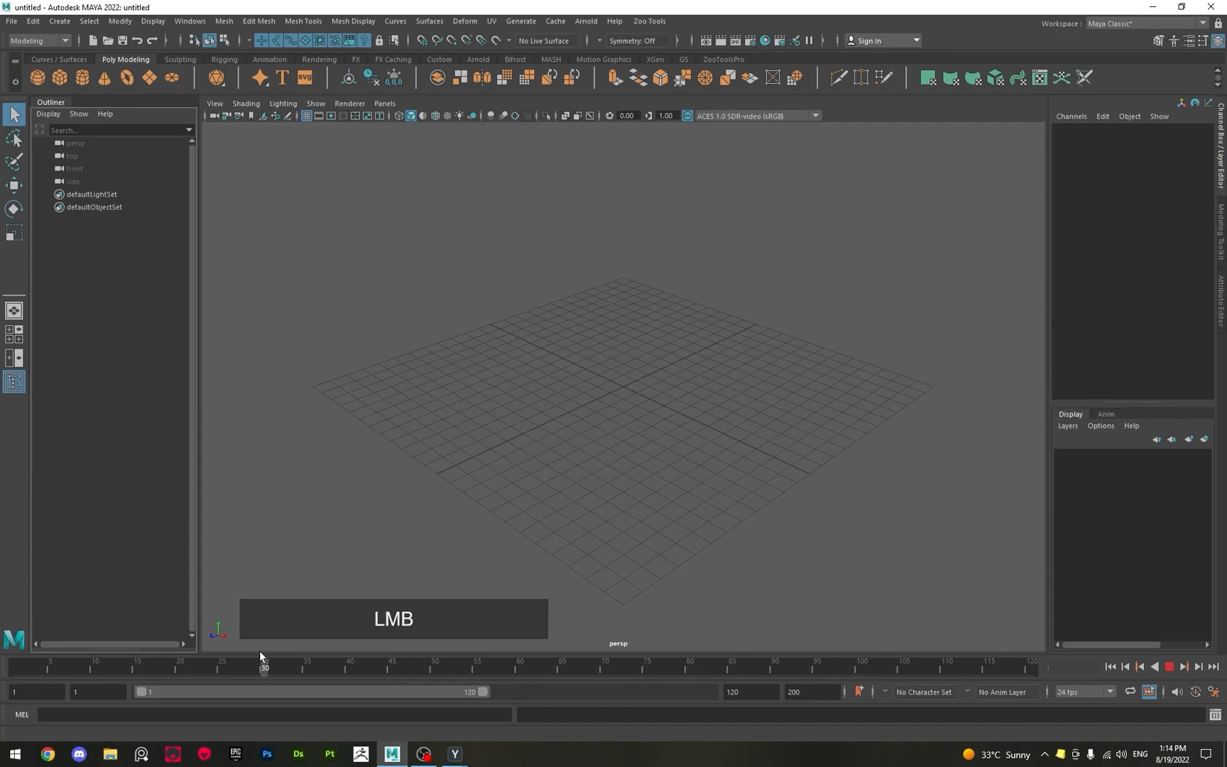
pyautogui.moveTo(130, 653); pyautogui.dragTo(16, 667)
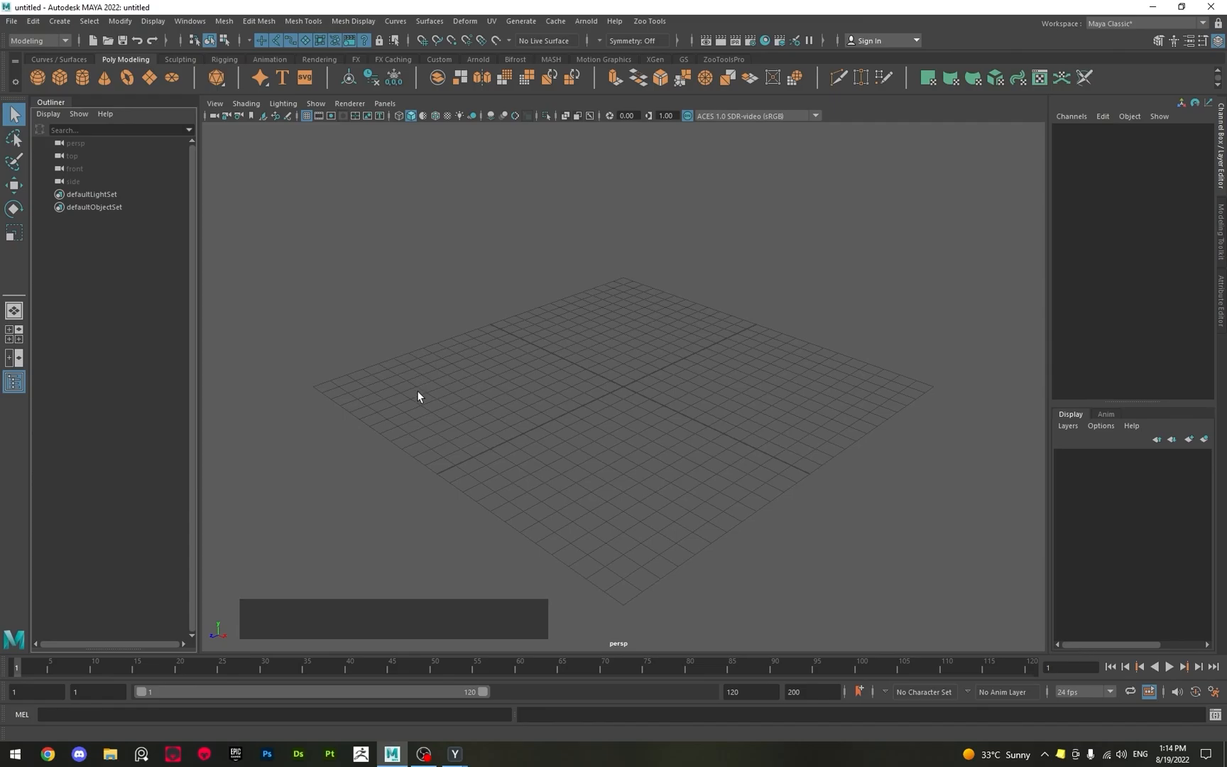
# Examine the empty perspective grid from different angles and distances.
pyautogui.press('alt')
pyautogui.keyDown('alt'); pyautogui.moveTo(509, 429); pyautogui.dragTo(662, 386); pyautogui.keyUp('alt')
pyautogui.keyDown('alt'); pyautogui.moveTo(542, 381); pyautogui.dragTo(743, 401); pyautogui.keyUp('alt')
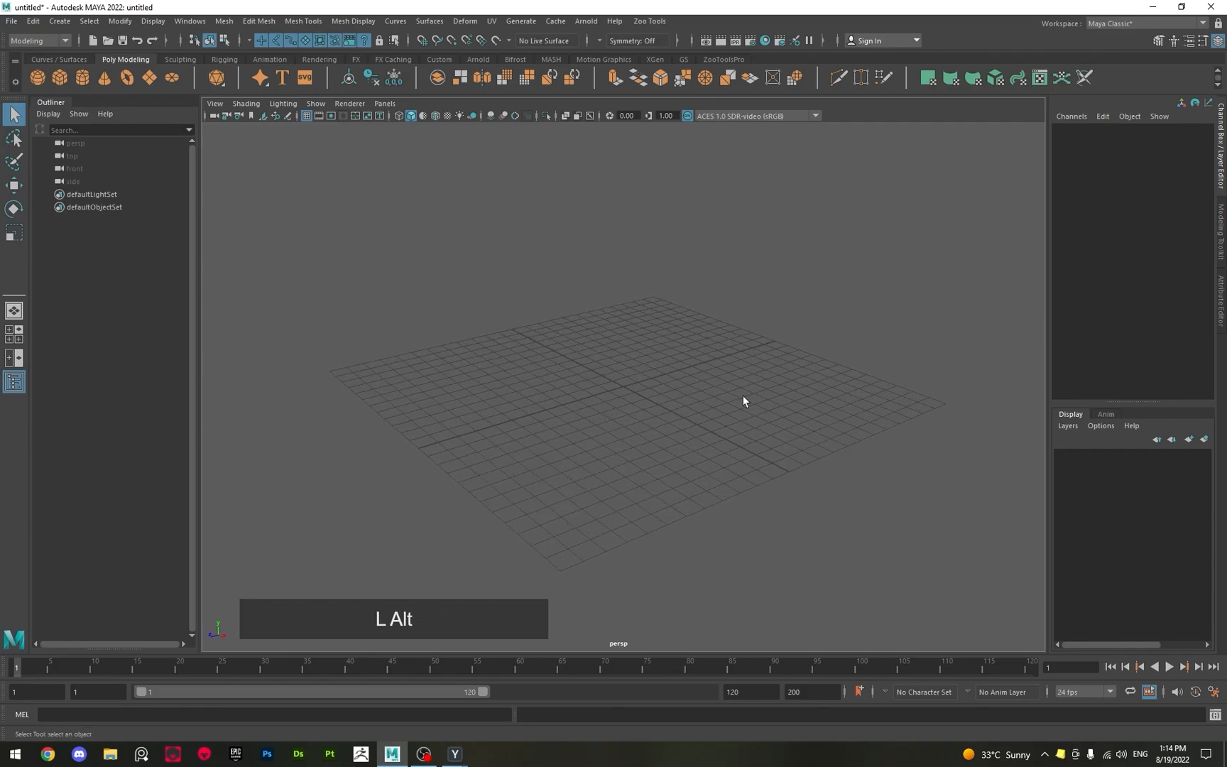
pyautogui.moveTo(619, 400)
pyautogui.keyDown('alt'); pyautogui.mouseDown()
pyautogui.moveTo(621, 362)
pyautogui.moveTo(662, 335)
pyautogui.moveTo(615, 404)
pyautogui.moveTo(622, 416)
pyautogui.moveTo(608, 427)
pyautogui.moveTo(592, 407)
pyautogui.moveTo(604, 411)
pyautogui.mouseUp(); pyautogui.keyUp('alt')
pyautogui.keyDown('alt'); pyautogui.moveTo(649, 400); pyautogui.dragTo(668, 442, button='right'); pyautogui.keyUp('alt')
pyautogui.keyDown('alt'); pyautogui.moveTo(620, 377); pyautogui.dragTo(585, 440, button='middle'); pyautogui.keyUp('alt')
pyautogui.moveTo(556, 419)
pyautogui.keyDown('alt'); pyautogui.mouseDown()
pyautogui.moveTo(623, 411)
pyautogui.moveTo(546, 409)
pyautogui.mouseUp(); pyautogui.keyUp('alt')
pyautogui.keyDown('alt'); pyautogui.moveTo(477, 379); pyautogui.dragTo(476, 422); pyautogui.keyUp('alt')
pyautogui.moveTo(424, 511)
pyautogui.keyDown('alt'); pyautogui.mouseDown()
pyautogui.moveTo(430, 545)
pyautogui.moveTo(415, 508)
pyautogui.mouseUp(); pyautogui.keyUp('alt')
pyautogui.keyDown('alt'); pyautogui.moveTo(454, 525); pyautogui.dragTo(562, 463); pyautogui.keyUp('alt')
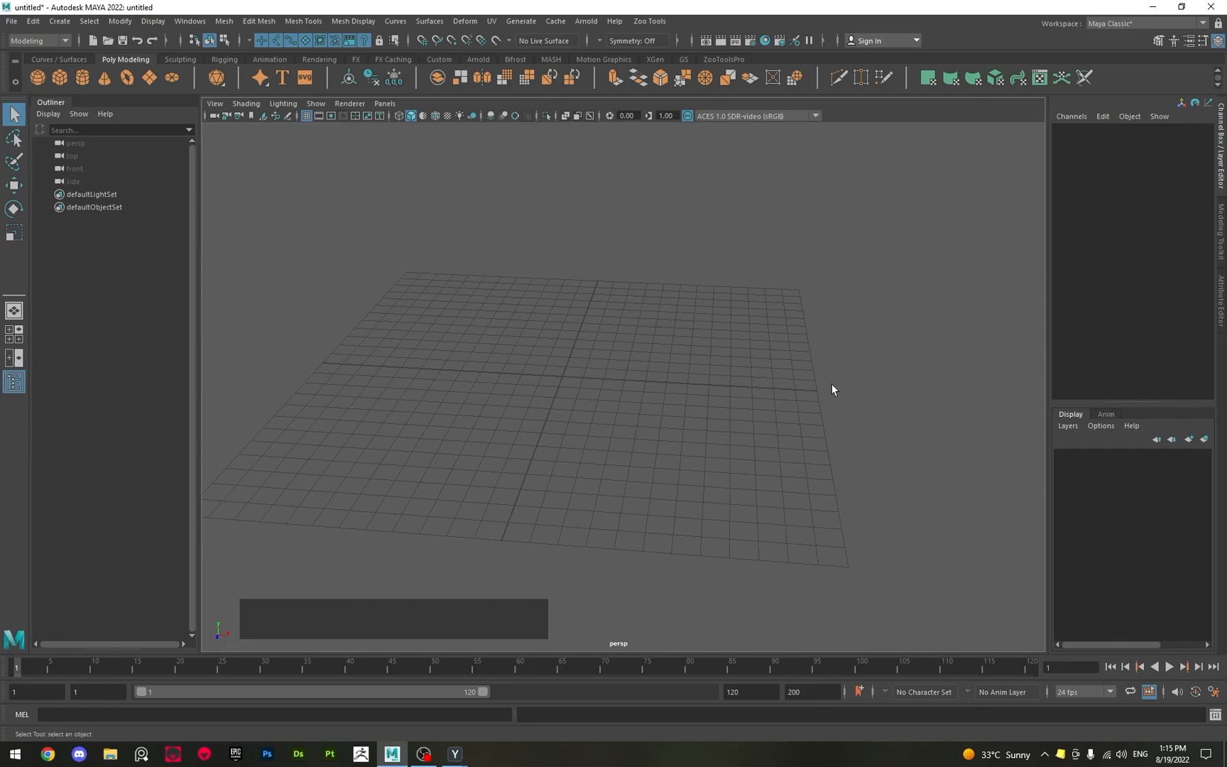
pyautogui.keyDown('alt'); pyautogui.moveTo(317, 337); pyautogui.dragTo(453, 408); pyautogui.keyUp('alt')
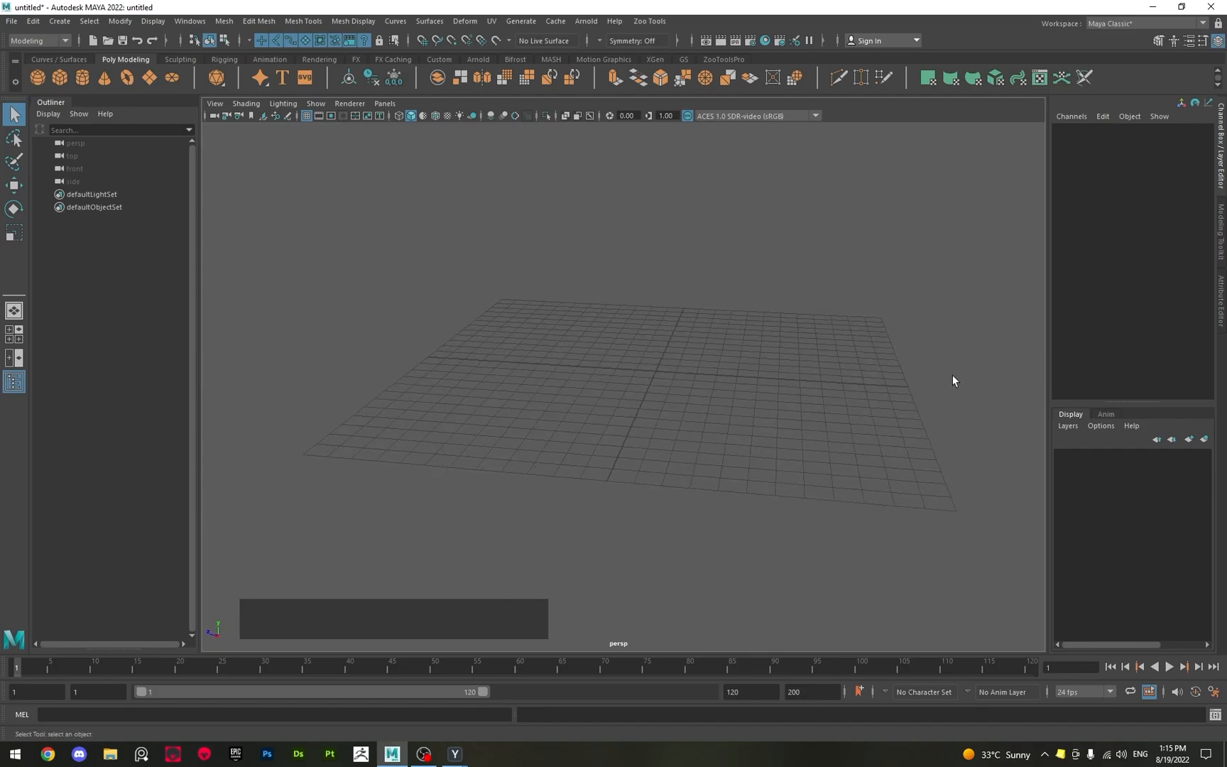
pyautogui.keyDown('alt'); pyautogui.moveTo(952, 381); pyautogui.dragTo(734, 159); pyautogui.keyUp('alt')
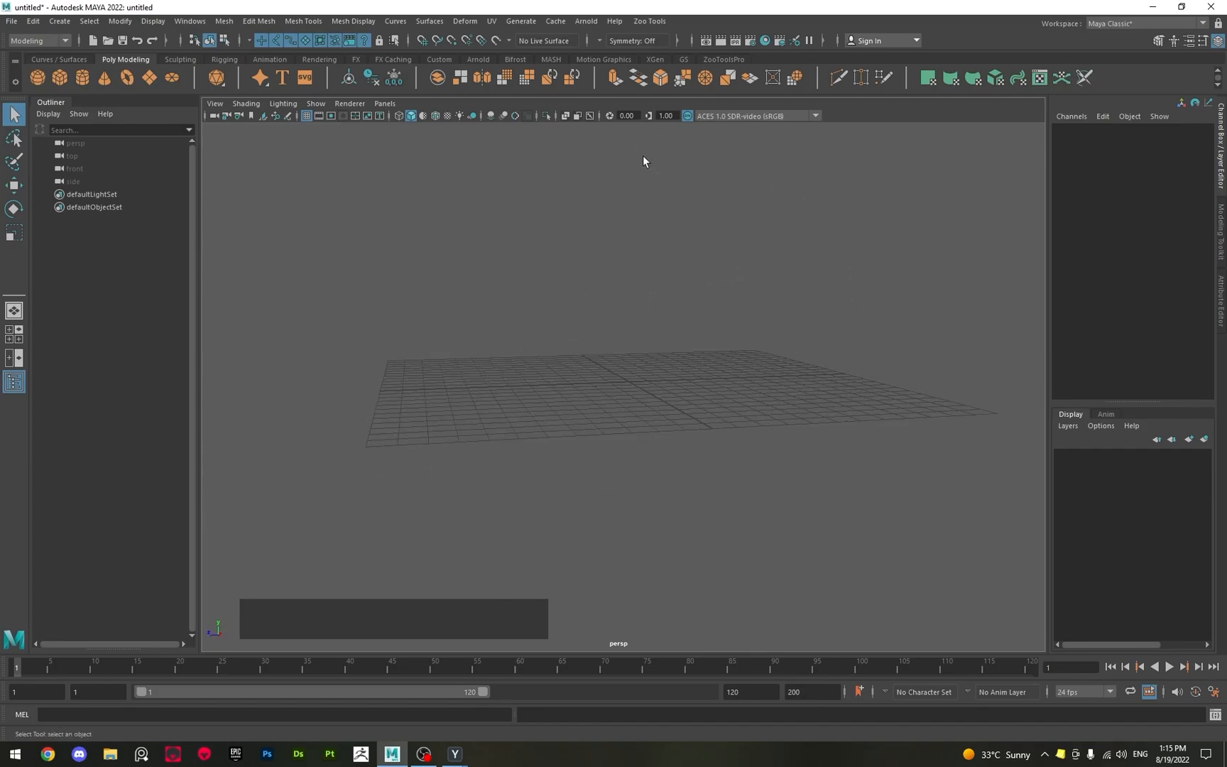
pyautogui.keyDown('alt'); pyautogui.moveTo(643, 197); pyautogui.dragTo(580, 553); pyautogui.keyUp('alt')
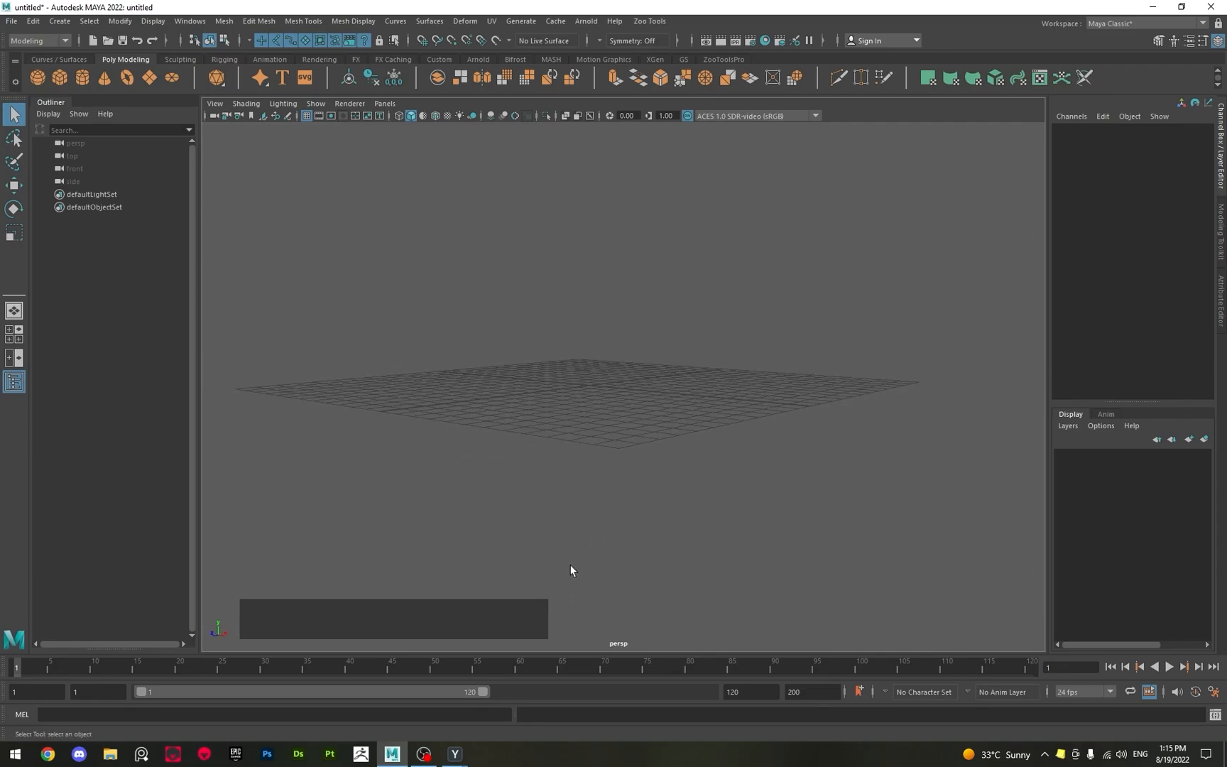
pyautogui.keyDown('alt'); pyautogui.moveTo(523, 461); pyautogui.dragTo(555, 496); pyautogui.keyUp('alt')
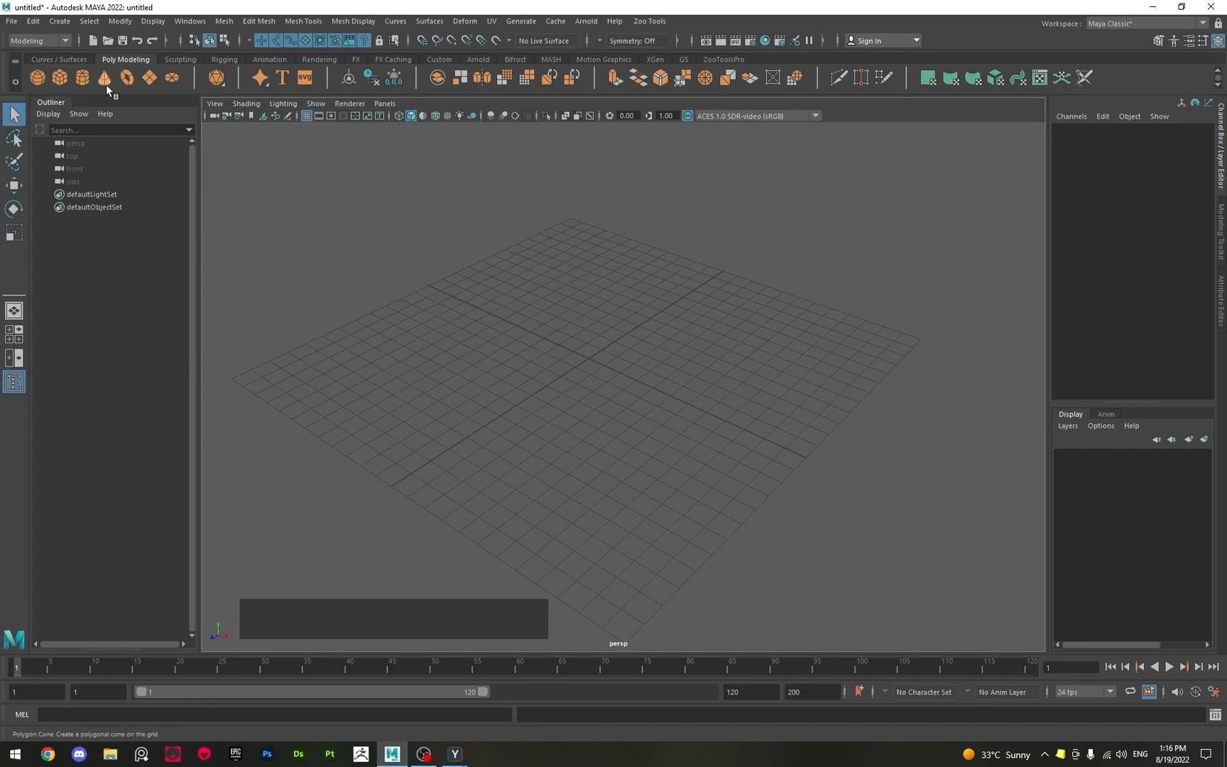
# Create a polygon sphere at the grid origin and examine it from several angles and distances.
pyautogui.click(37, 79)
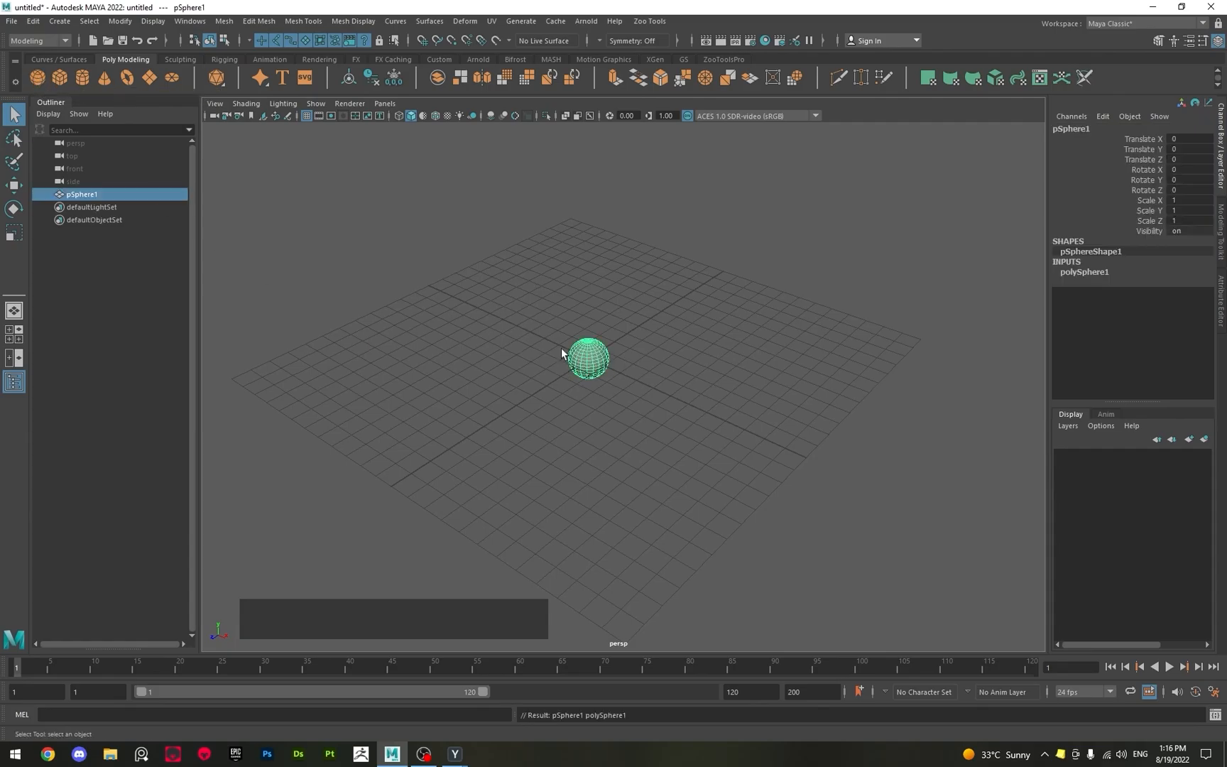
pyautogui.keyDown('alt'); pyautogui.moveTo(561, 348); pyautogui.dragTo(549, 358); pyautogui.keyUp('alt')
pyautogui.keyDown('alt'); pyautogui.moveTo(549, 357); pyautogui.dragTo(854, 514, button='right'); pyautogui.keyUp('alt')
pyautogui.keyDown('alt'); pyautogui.moveTo(550, 365); pyautogui.dragTo(560, 369, button='middle'); pyautogui.keyUp('alt')
pyautogui.keyDown('alt'); pyautogui.moveTo(561, 370); pyautogui.dragTo(759, 392); pyautogui.keyUp('alt')
pyautogui.keyDown('alt'); pyautogui.moveTo(498, 373); pyautogui.dragTo(638, 345, button='middle'); pyautogui.keyUp('alt')
pyautogui.keyDown('alt'); pyautogui.moveTo(542, 312); pyautogui.dragTo(375, 323); pyautogui.keyUp('alt')
pyautogui.keyDown('alt'); pyautogui.moveTo(375, 323); pyautogui.dragTo(600, 404, button='right'); pyautogui.keyUp('alt')
pyautogui.keyDown('alt'); pyautogui.scroll(-2, 603, 397); pyautogui.keyUp('alt')
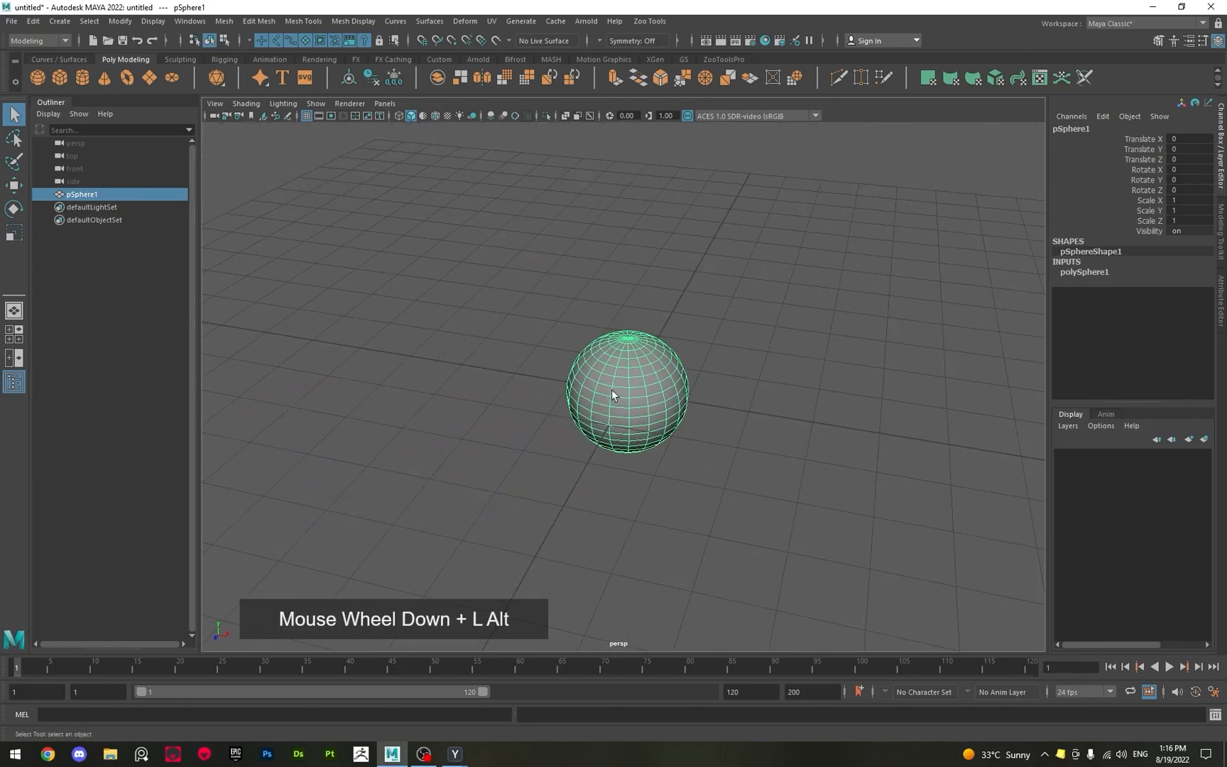
pyautogui.keyDown('alt'); pyautogui.moveTo(612, 389); pyautogui.dragTo(426, 369, button='middle'); pyautogui.keyUp('alt')
pyautogui.keyDown('alt'); pyautogui.moveTo(426, 369); pyautogui.dragTo(430, 255); pyautogui.keyUp('alt')
# Delete the sphere and create a polygon cube at the grid origin in its place.
pyautogui.click(456, 263)
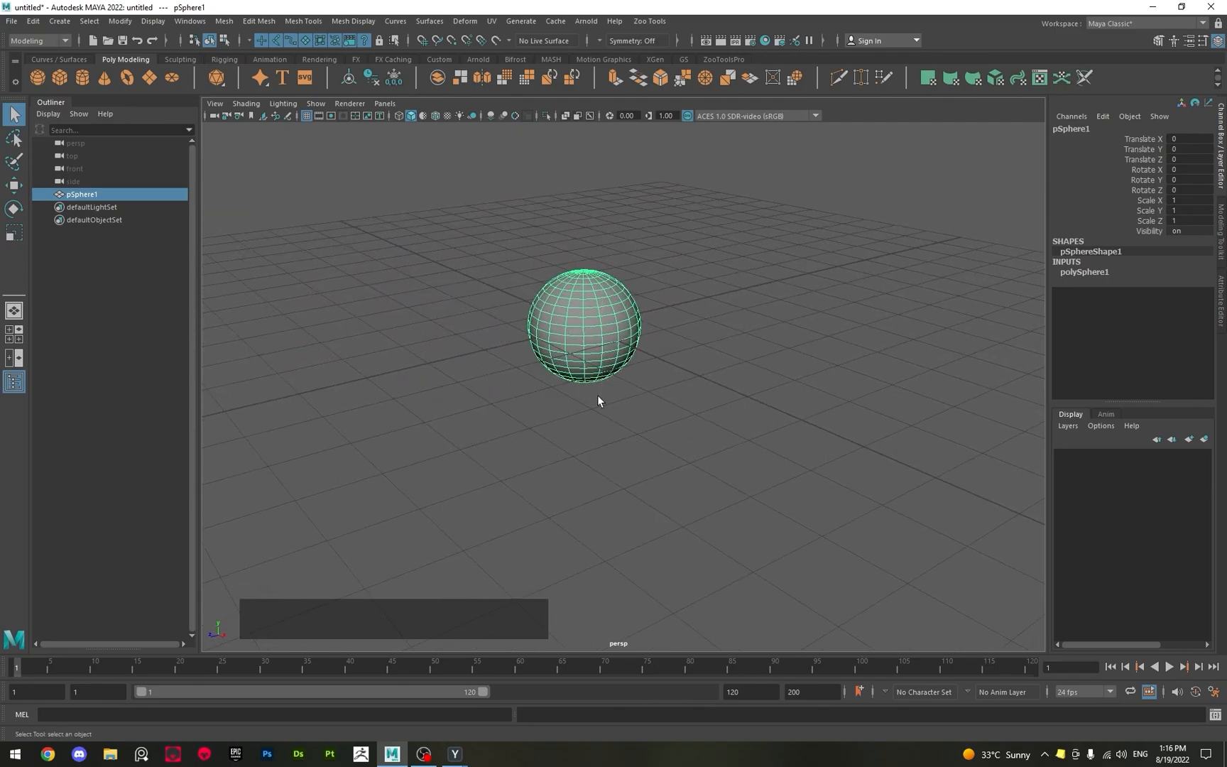
pyautogui.press('Delete')
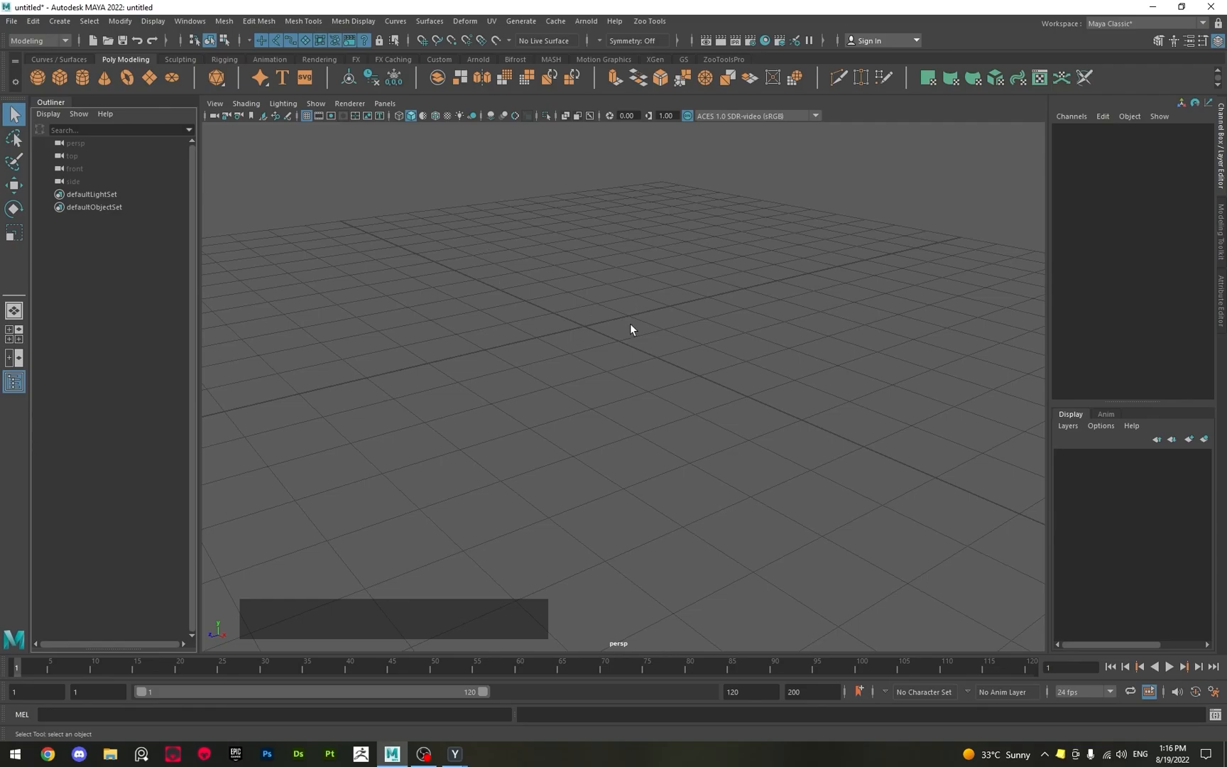
pyautogui.click(58, 82)
pyautogui.click(564, 320)
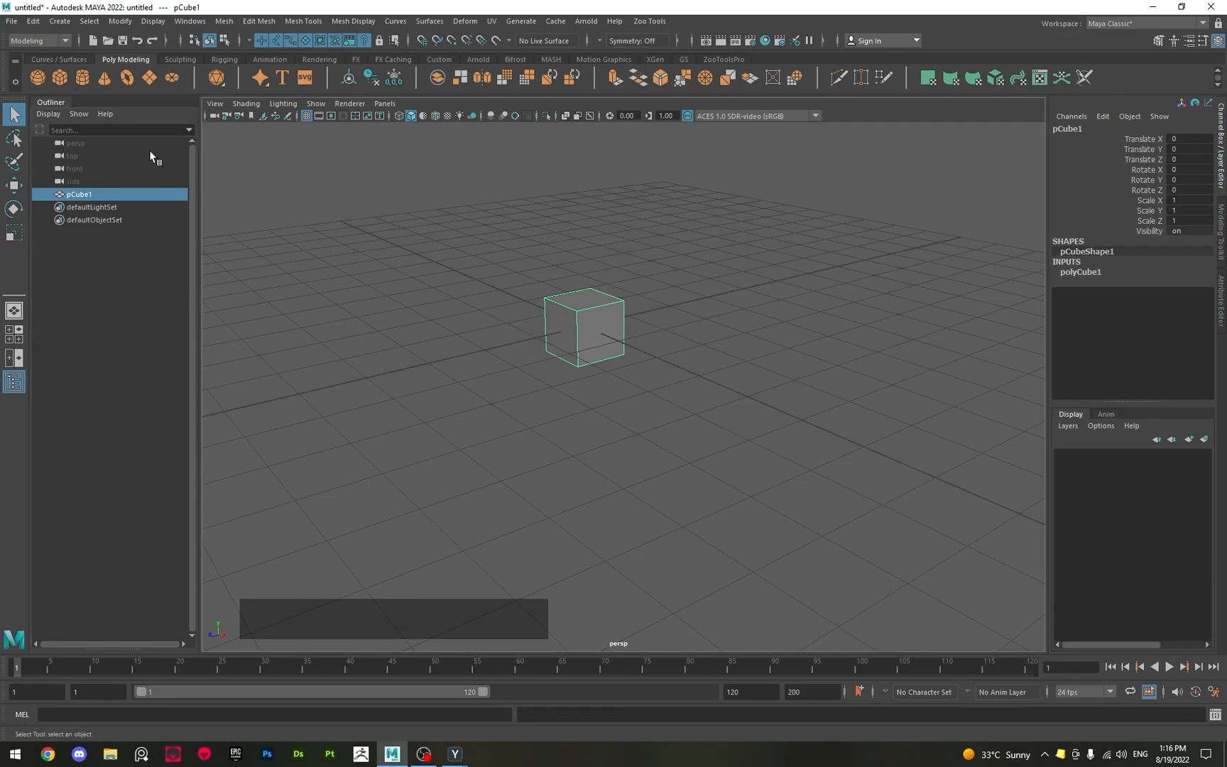
# Delete the cube and create a polygon cylinder at the grid origin in its place.
pyautogui.press('Delete')
pyautogui.click(82, 76)
pyautogui.click(573, 295)
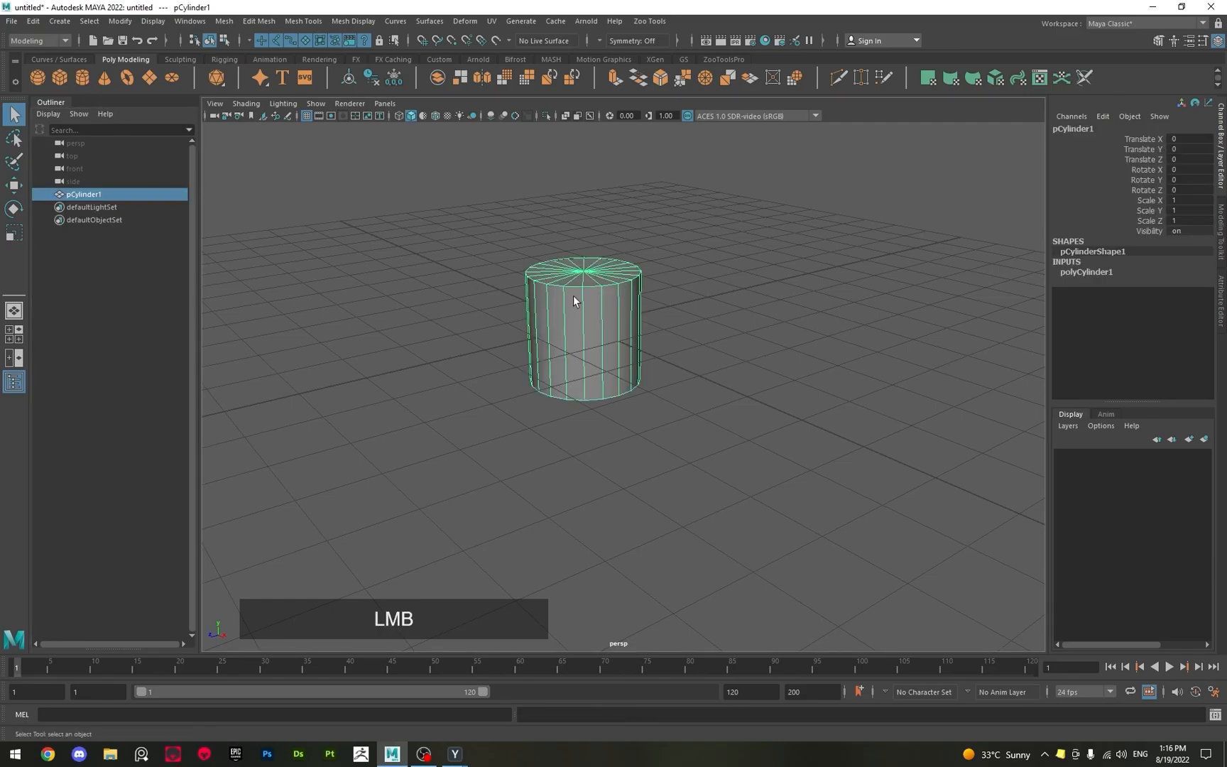
# Replace the cylinder with a polygon cone at the grid origin and look at it from below.
pyautogui.press('Delete')
pyautogui.click(105, 77)
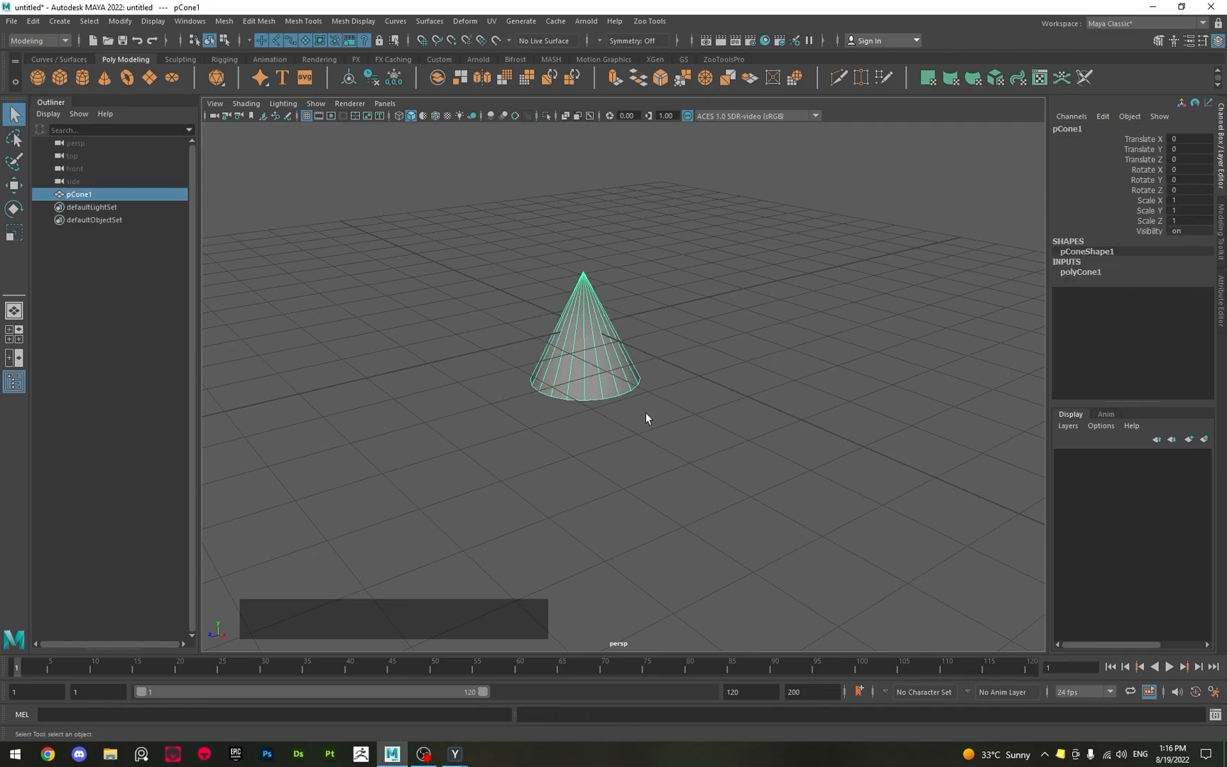
pyautogui.keyDown('alt'); pyautogui.moveTo(627, 334); pyautogui.dragTo(599, 304); pyautogui.keyUp('alt')
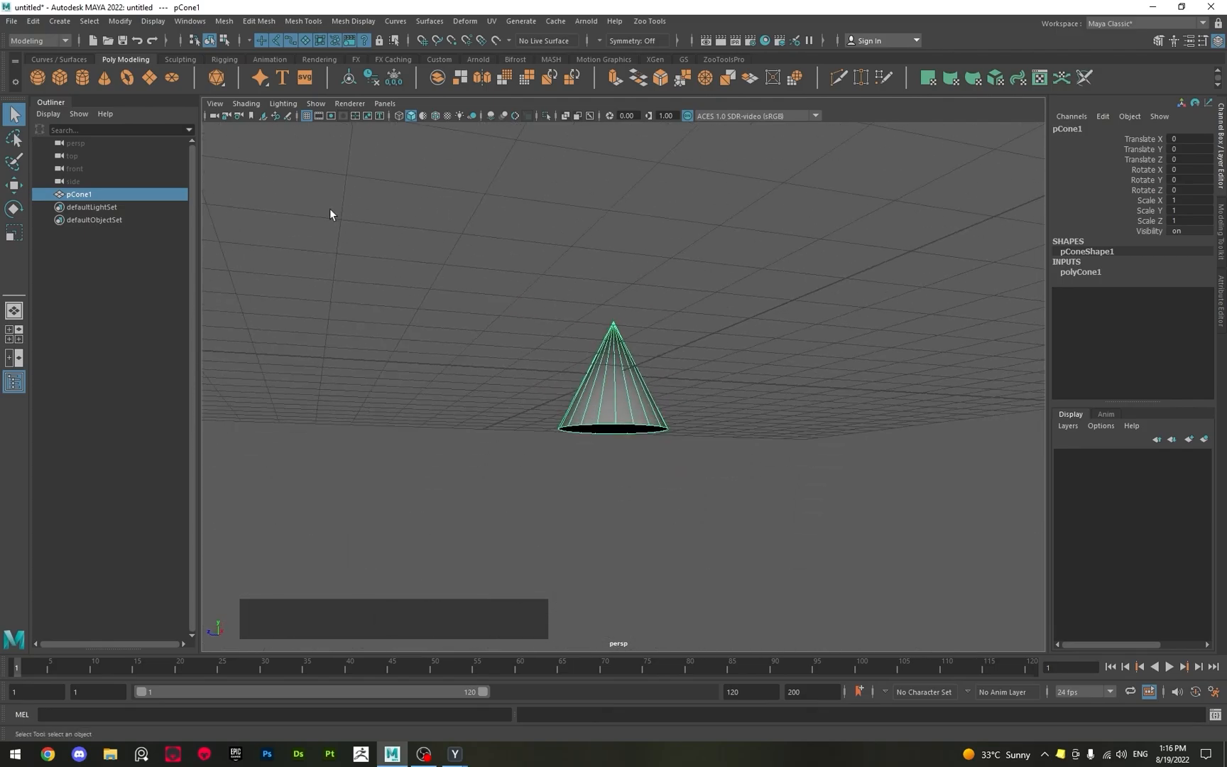
# Replace the cone with a polygon torus at the grid origin and look at it from above.
pyautogui.press('Delete')
pyautogui.click(127, 80)
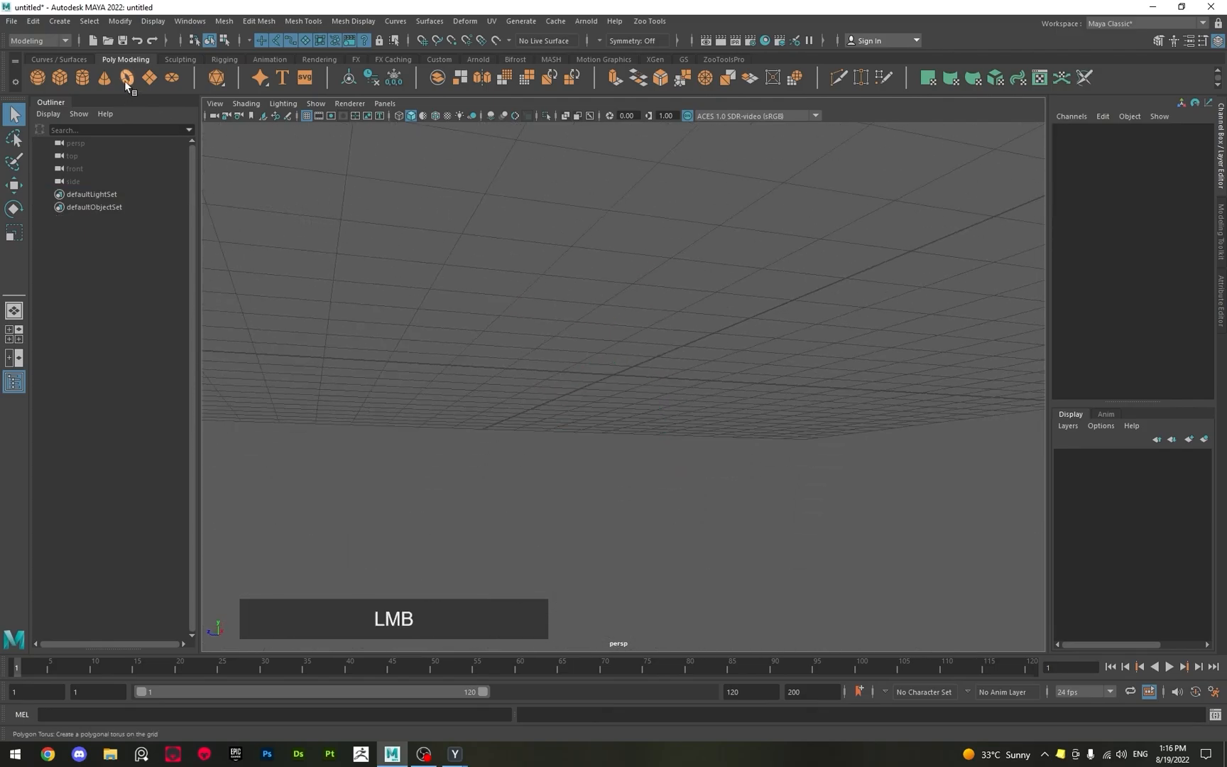
pyautogui.keyDown('alt'); pyautogui.moveTo(582, 345); pyautogui.dragTo(589, 449); pyautogui.keyUp('alt')
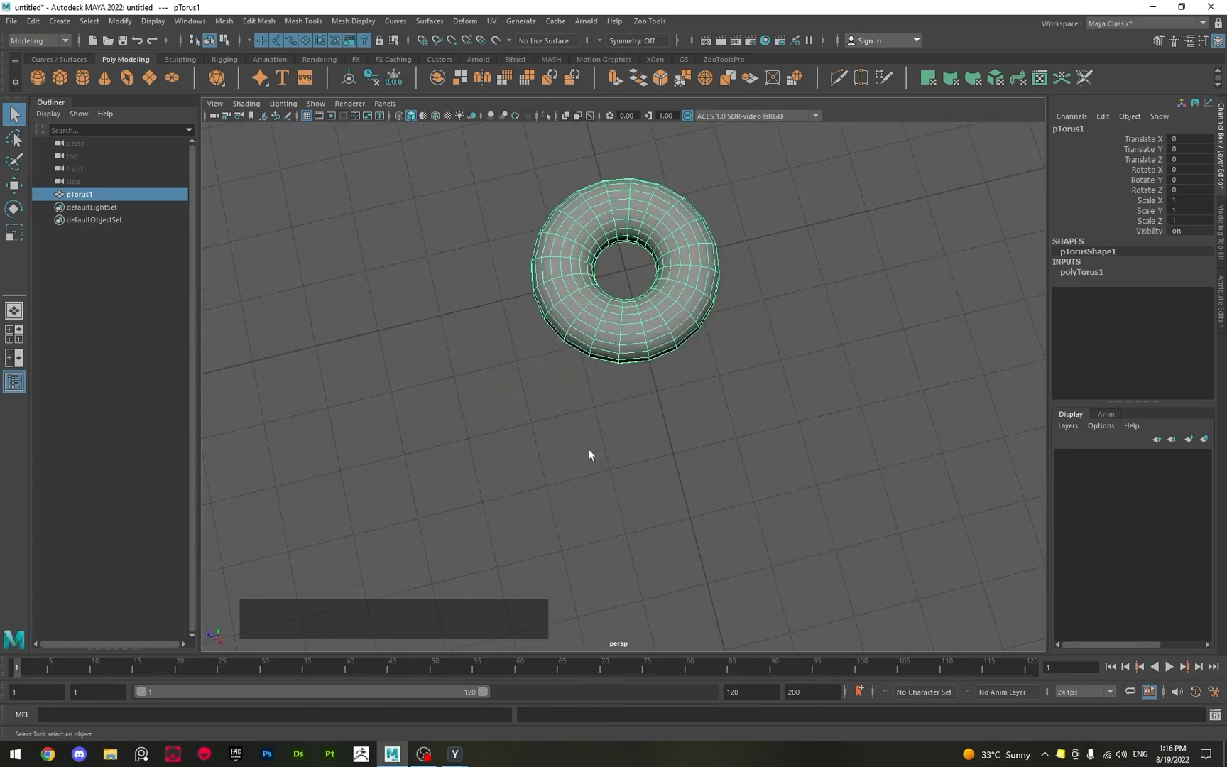
# Delete the torus and create a polygon plane at the grid origin in its place.
pyautogui.press('Delete')
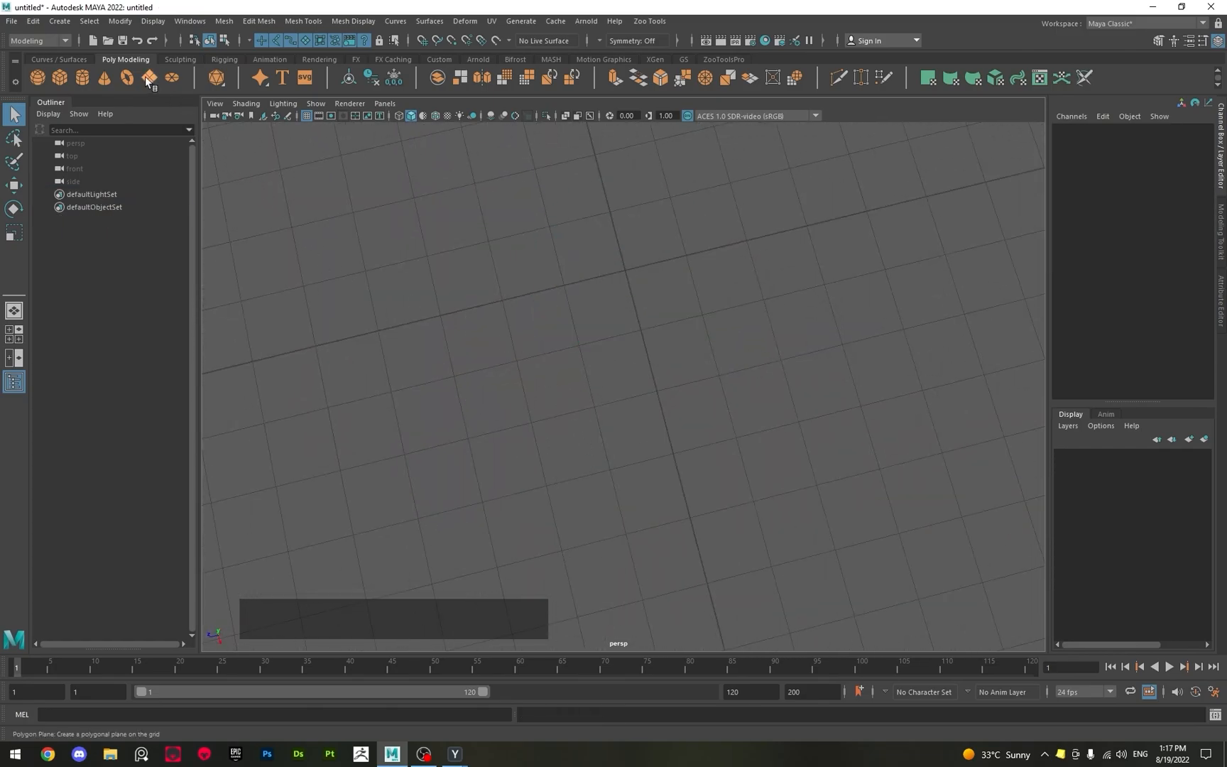
pyautogui.click(145, 76)
pyautogui.keyDown('alt'); pyautogui.moveTo(587, 344); pyautogui.dragTo(637, 235); pyautogui.keyUp('alt')
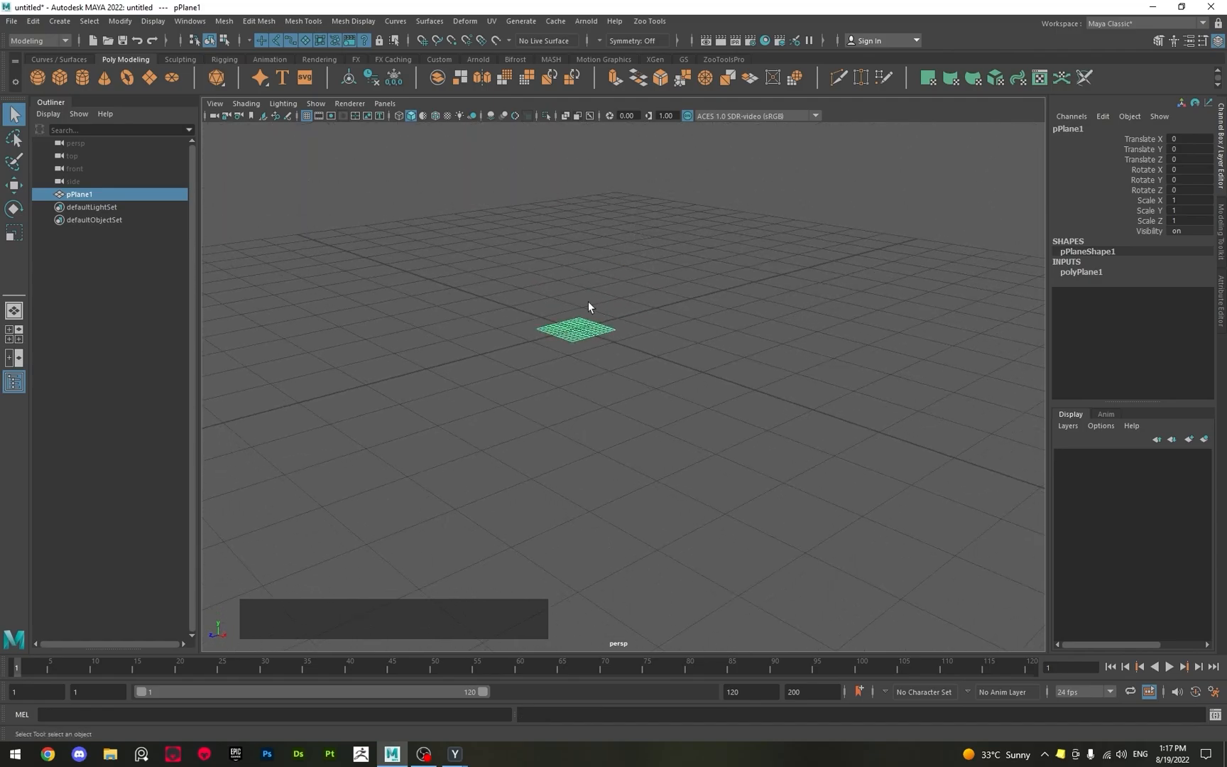
# Examine the upper and under sides of the polygon plane up close and from a distance.
pyautogui.keyDown('alt'); pyautogui.moveTo(588, 301); pyautogui.dragTo(579, 367); pyautogui.keyUp('alt')
pyautogui.keyDown('alt'); pyautogui.moveTo(504, 249); pyautogui.dragTo(626, 413, button='right'); pyautogui.keyUp('alt')
pyautogui.keyDown('alt'); pyautogui.moveTo(626, 413); pyautogui.dragTo(554, 399); pyautogui.keyUp('alt')
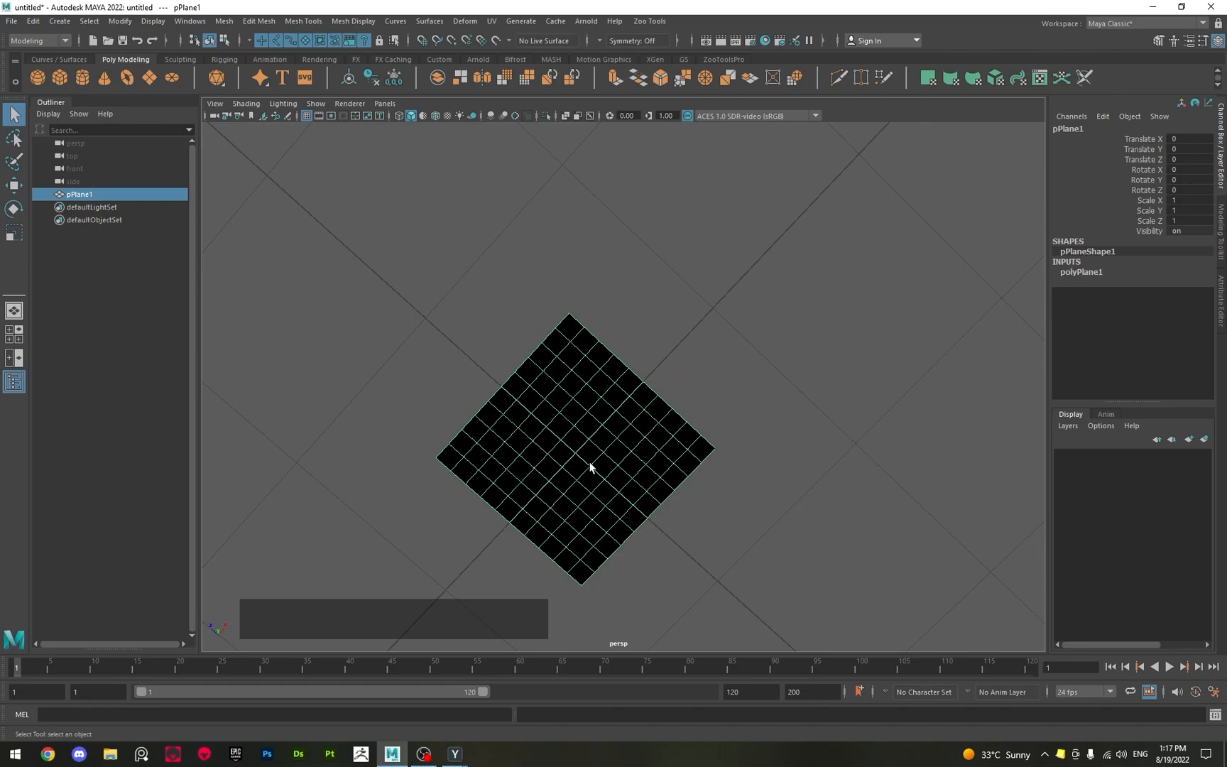
pyautogui.keyDown('alt'); pyautogui.moveTo(567, 471); pyautogui.dragTo(605, 632); pyautogui.keyUp('alt')
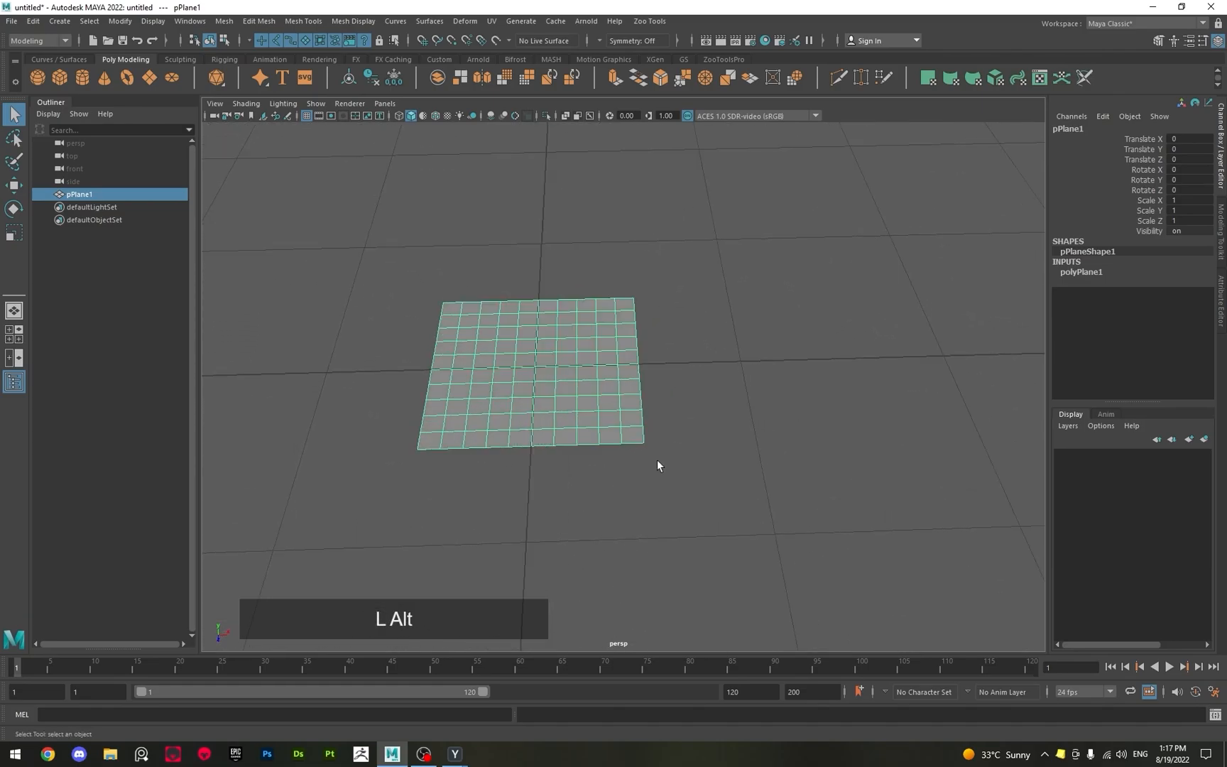
pyautogui.keyDown('alt'); pyautogui.moveTo(656, 465); pyautogui.dragTo(575, 444); pyautogui.keyUp('alt')
pyautogui.keyDown('alt'); pyautogui.moveTo(567, 375); pyautogui.dragTo(530, 323); pyautogui.keyUp('alt')
pyautogui.keyDown('alt'); pyautogui.scroll(6, 564, 477); pyautogui.keyUp('alt')
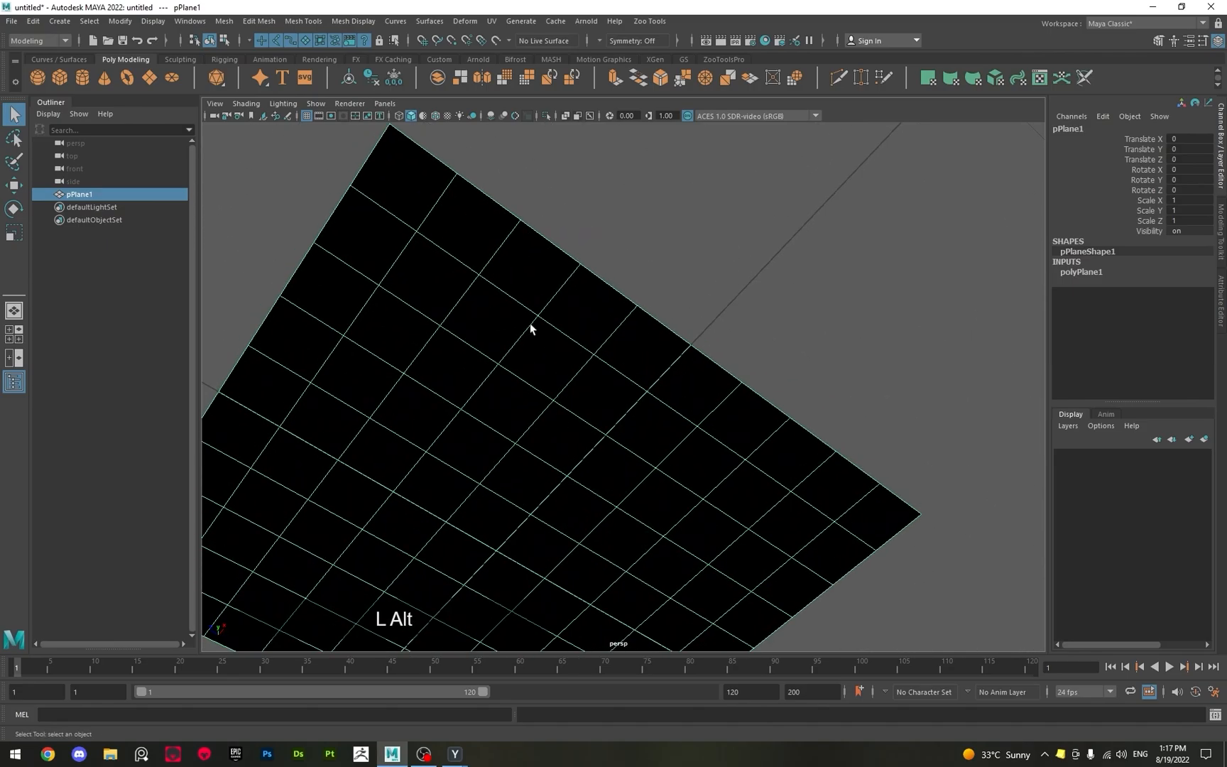
pyautogui.keyDown('alt'); pyautogui.moveTo(531, 322); pyautogui.dragTo(642, 321, button='middle'); pyautogui.keyUp('alt')
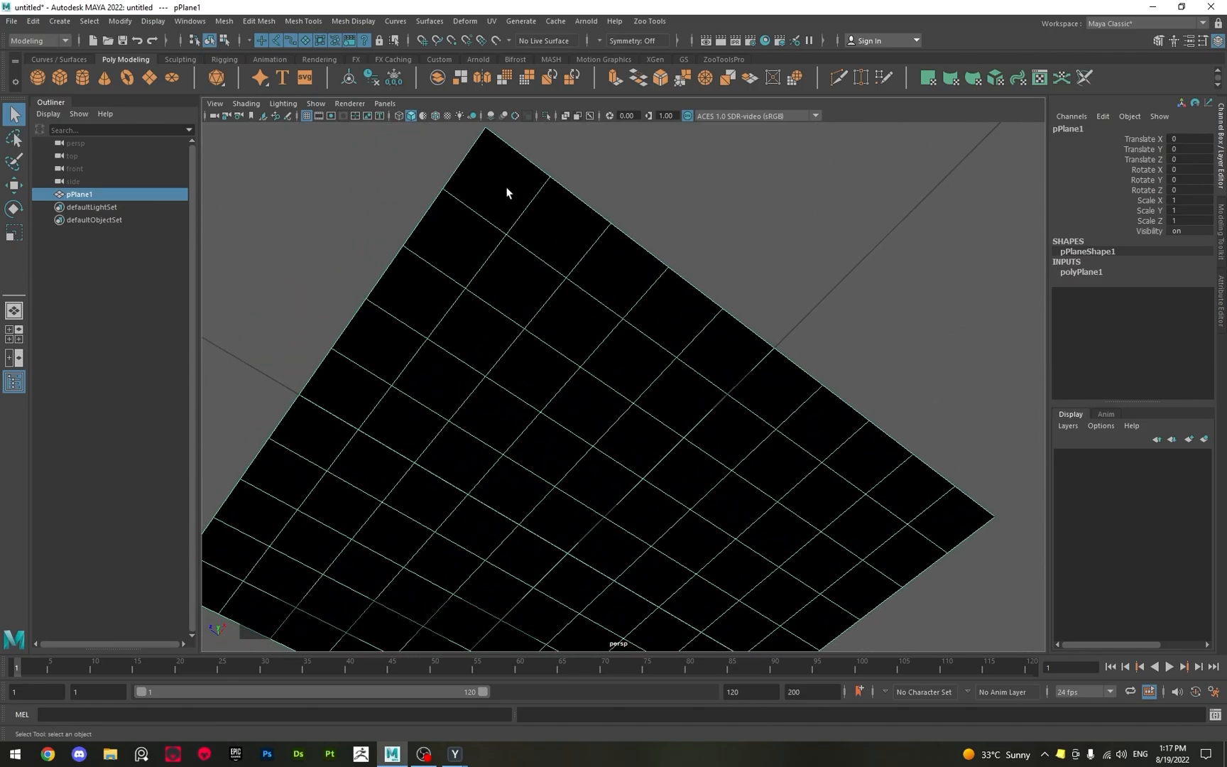
pyautogui.keyDown('alt'); pyautogui.moveTo(506, 192); pyautogui.dragTo(495, 345); pyautogui.keyUp('alt')
pyautogui.keyDown('alt'); pyautogui.moveTo(457, 364); pyautogui.dragTo(471, 350); pyautogui.keyUp('alt')
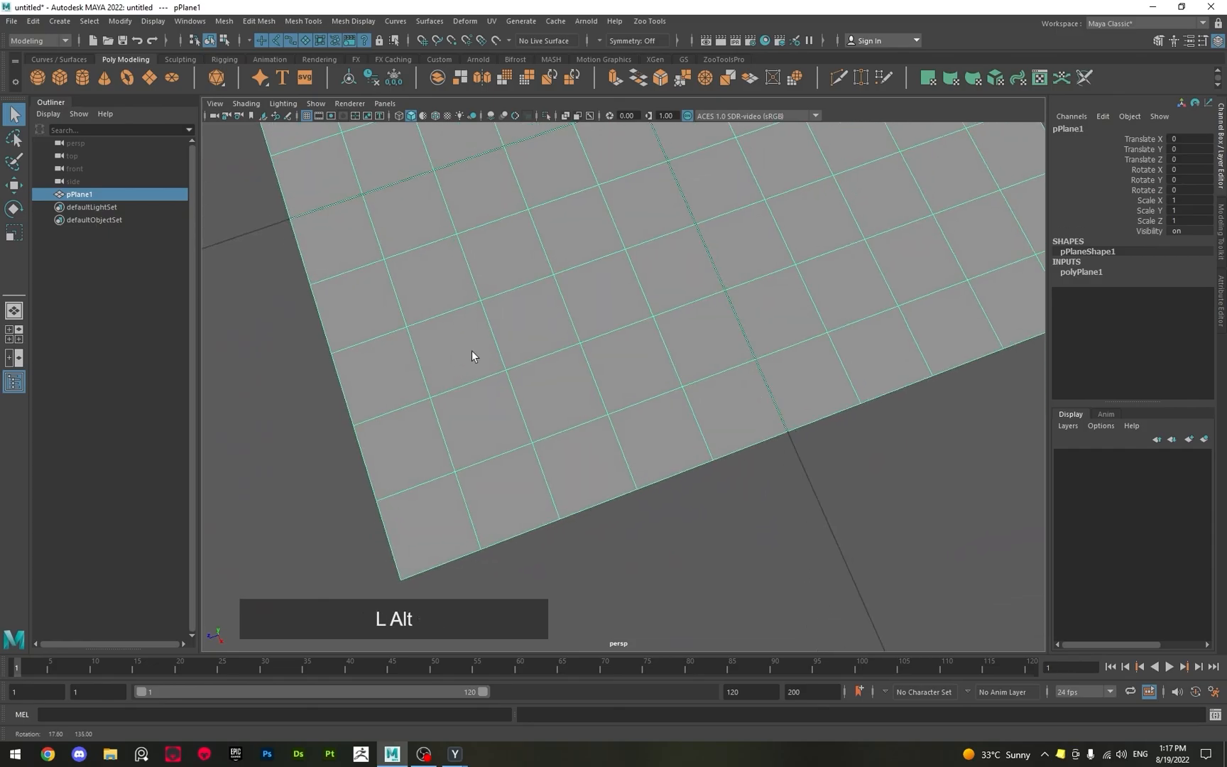
pyautogui.keyDown('alt'); pyautogui.scroll(-5, 471, 350); pyautogui.keyUp('alt')
pyautogui.keyDown('alt'); pyautogui.moveTo(574, 367); pyautogui.dragTo(624, 333); pyautogui.keyUp('alt')
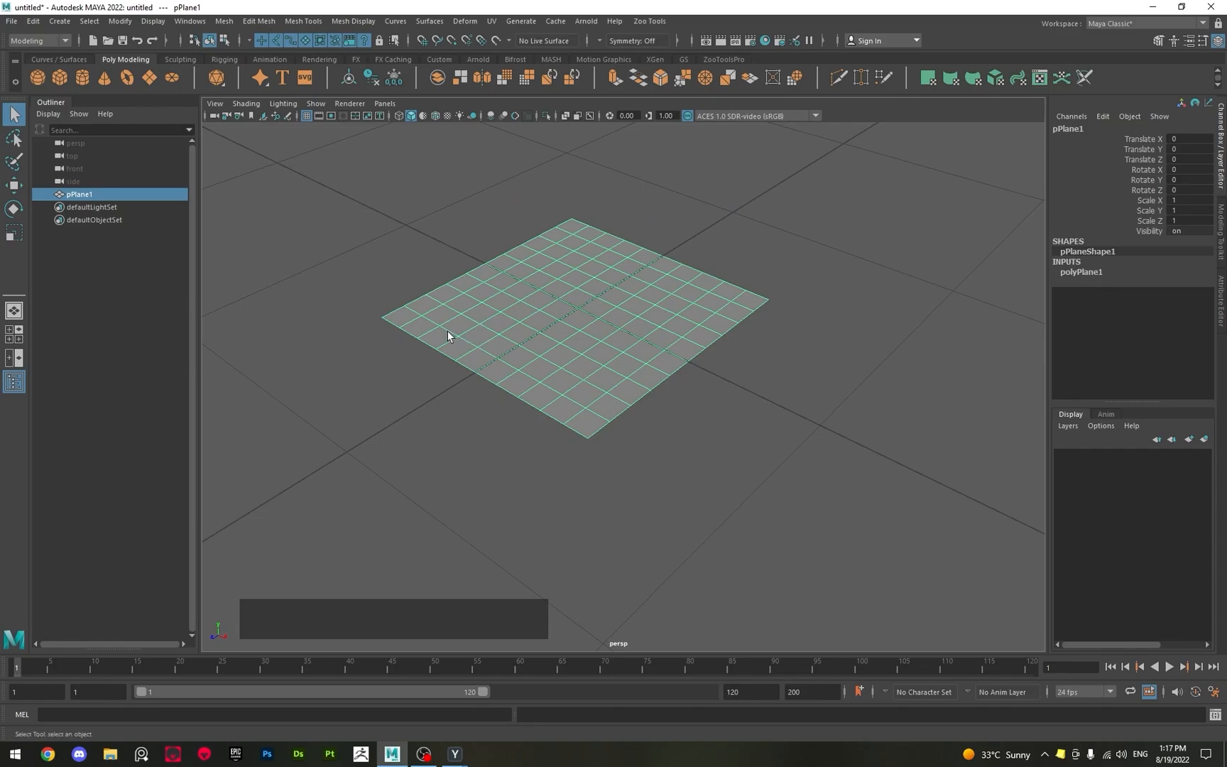
# Delete the plane and create a new polygon cube at the grid origin.
pyautogui.press('Delete')
pyautogui.scroll(-4, 403, 339)
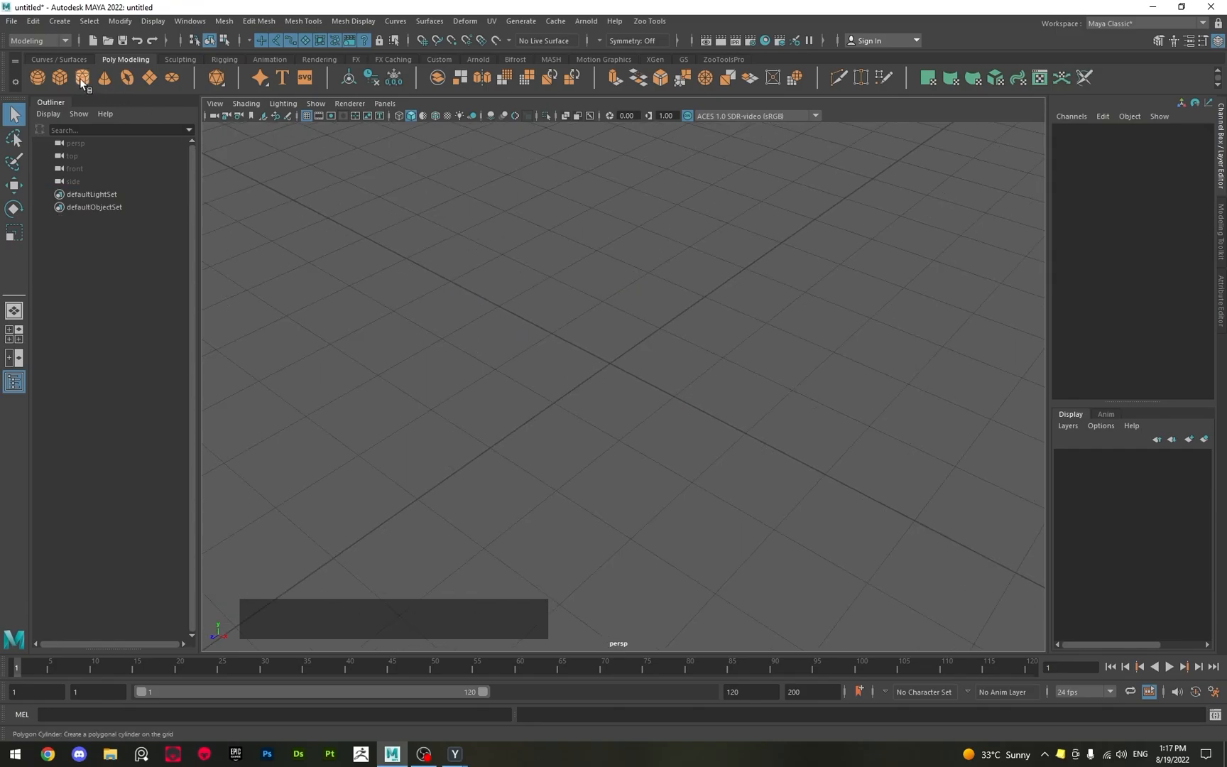
pyautogui.click(58, 77)
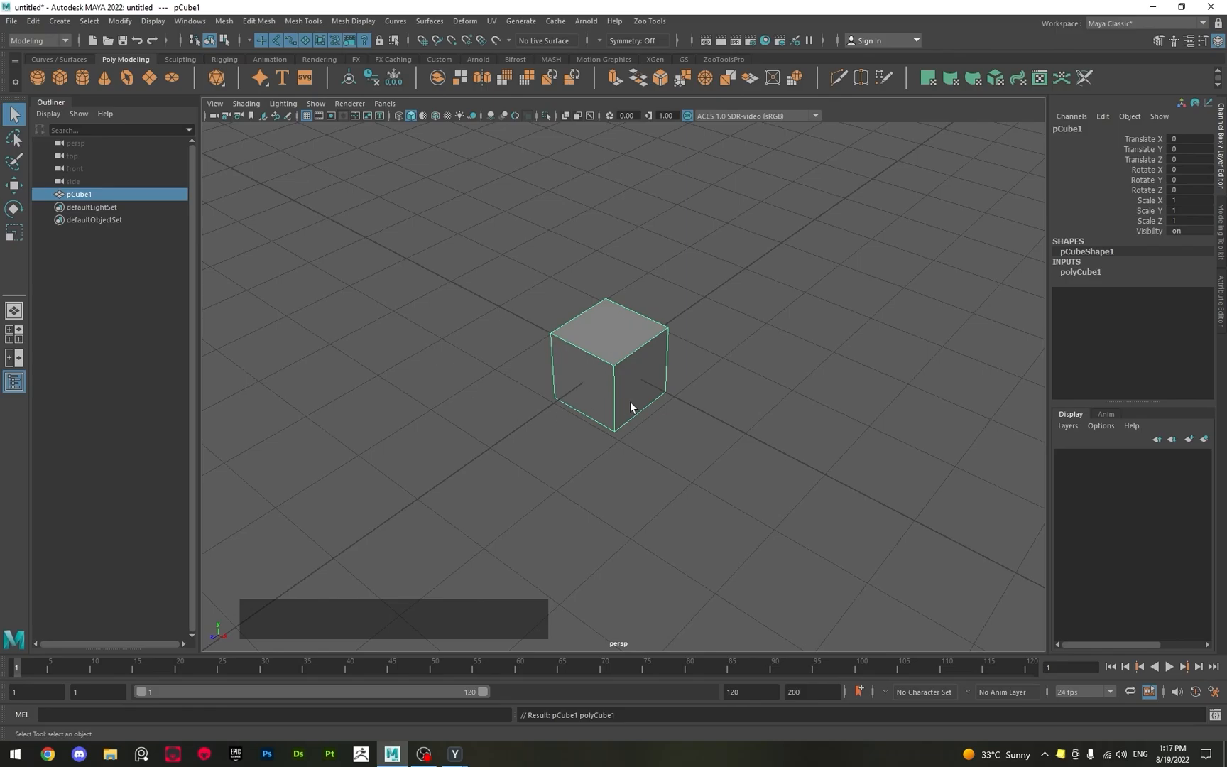
pyautogui.keyDown('alt'); pyautogui.scroll(-2, 631, 403); pyautogui.keyUp('alt')
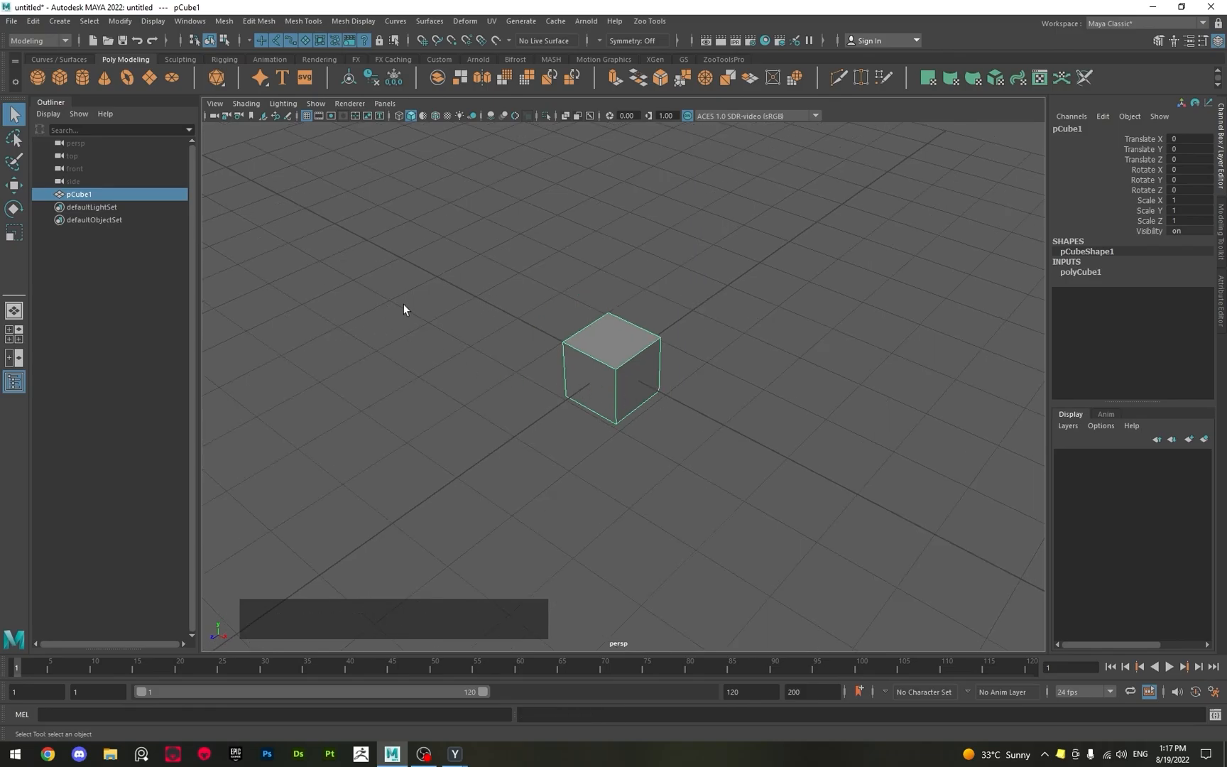
# Move the cube out of sight, select it by its name pCube1 in the scene list, and frame it in the perspective view.
pyautogui.keyDown('alt'); pyautogui.moveTo(622, 424); pyautogui.dragTo(433, 367, button='middle'); pyautogui.keyUp('alt')
pyautogui.keyDown('alt'); pyautogui.scroll(-4, 515, 393); pyautogui.keyUp('alt')
pyautogui.keyDown('alt'); pyautogui.moveTo(434, 367); pyautogui.dragTo(545, 370); pyautogui.keyUp('alt')
pyautogui.keyDown('alt'); pyautogui.moveTo(545, 370); pyautogui.dragTo(320, 333, button='middle'); pyautogui.keyUp('alt')
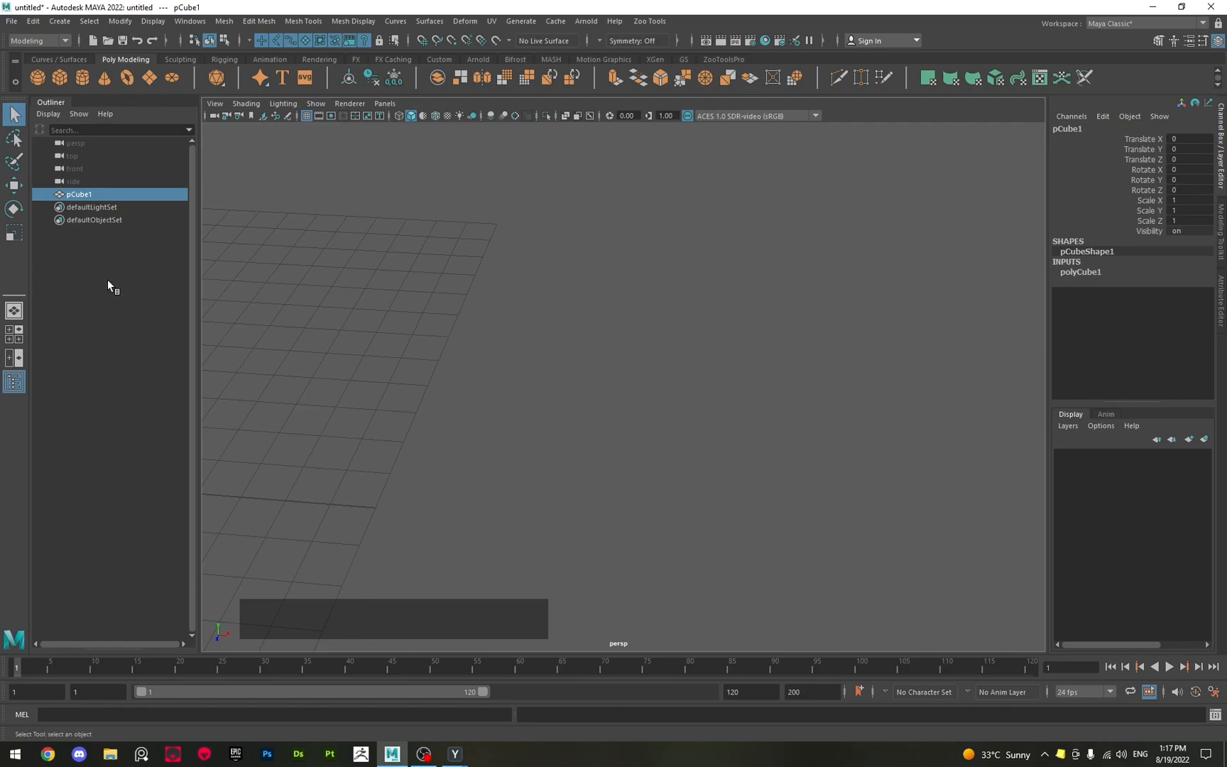
pyautogui.click(89, 167)
pyautogui.click(87, 144)
pyautogui.click(84, 194)
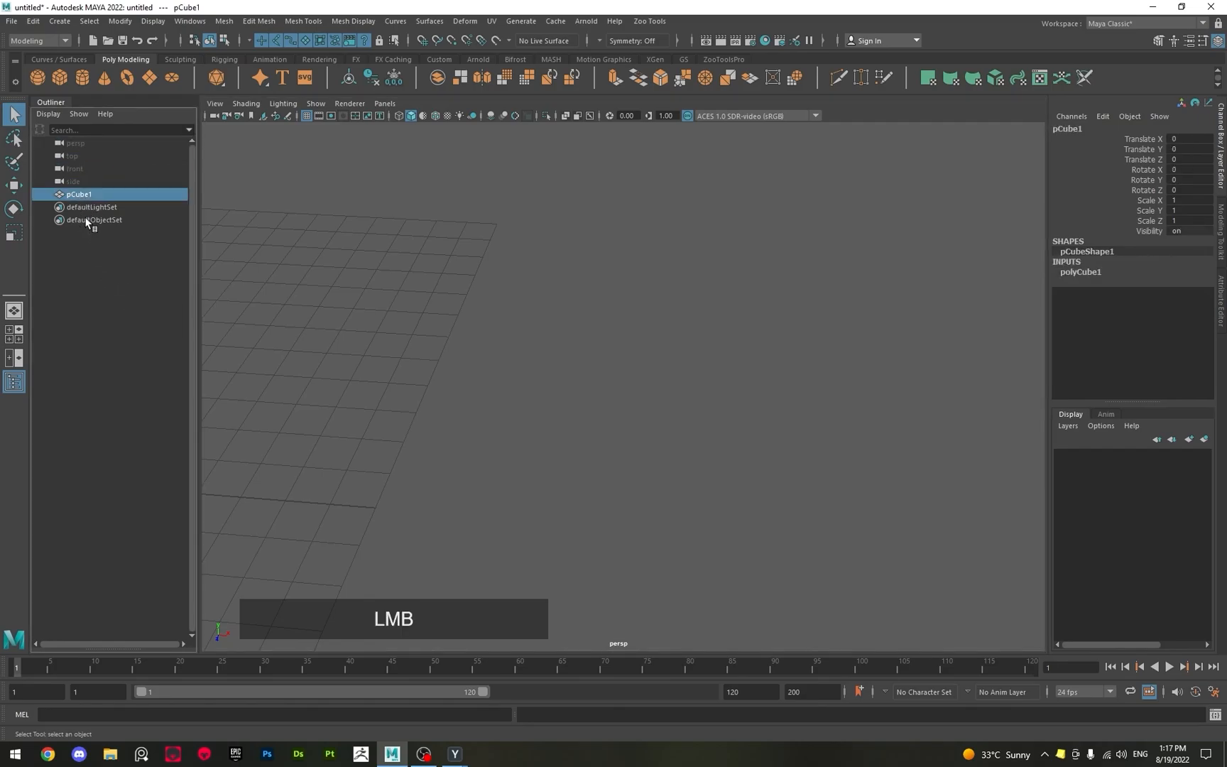
pyautogui.click(86, 222)
pyautogui.click(84, 207)
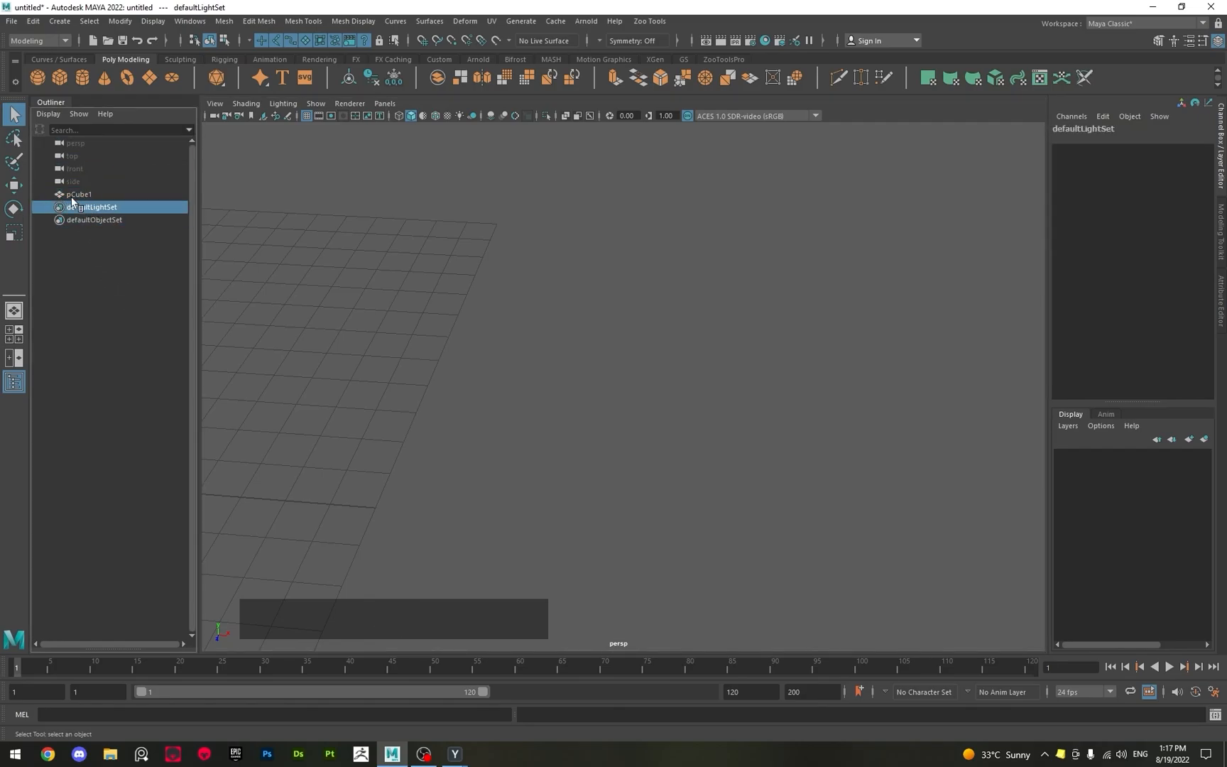
pyautogui.click(96, 194)
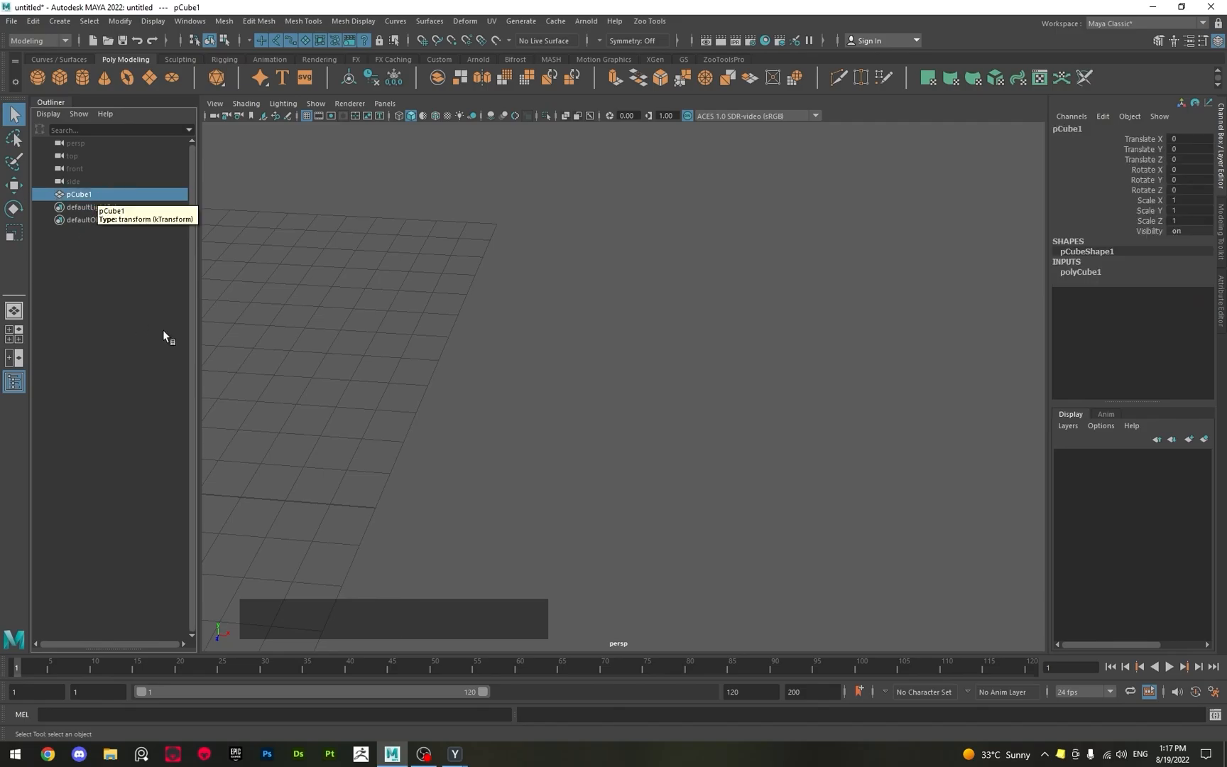
pyautogui.keyDown('alt'); pyautogui.moveTo(363, 347); pyautogui.dragTo(384, 353); pyautogui.keyUp('alt')
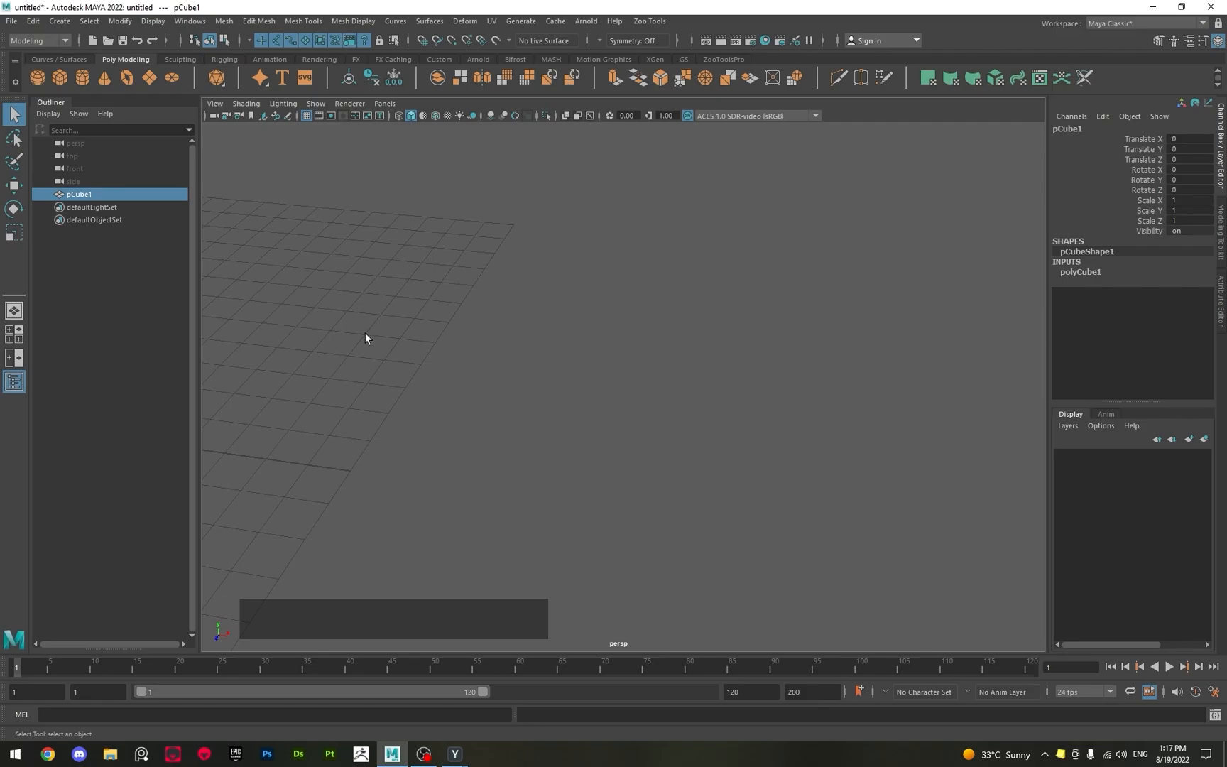
pyautogui.press('f')
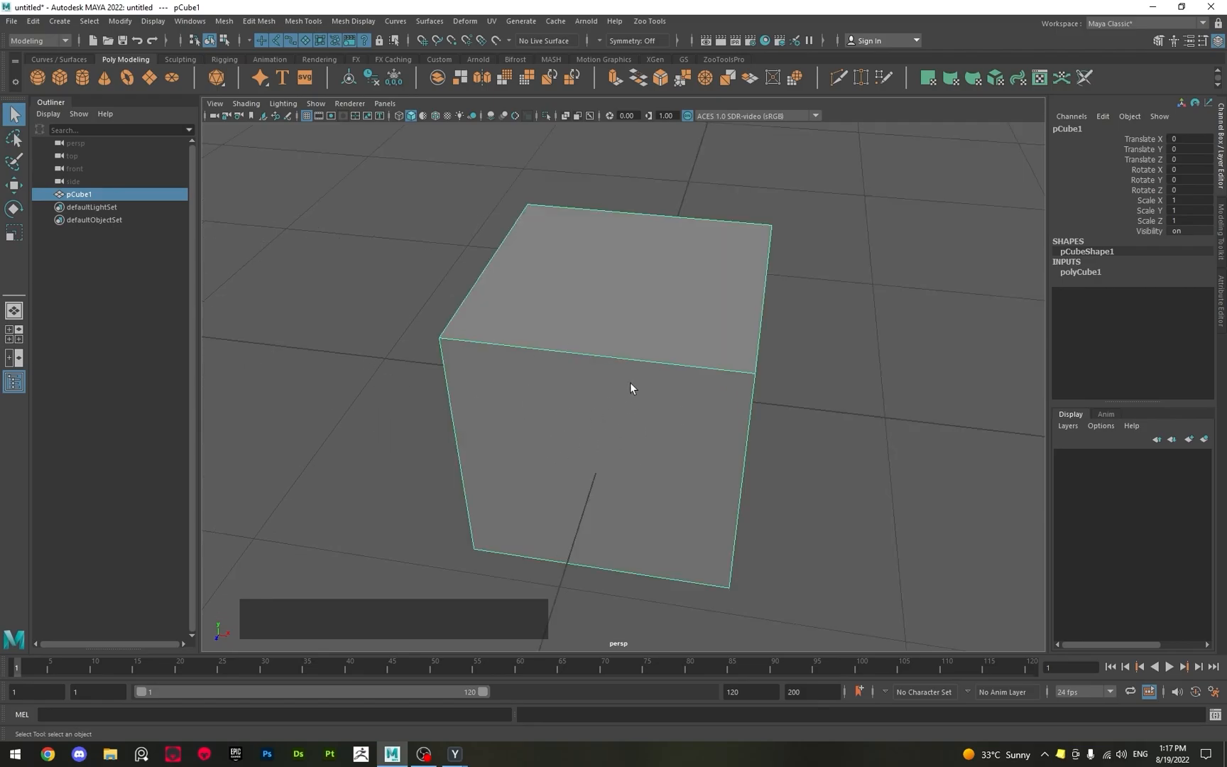
# Delete the polygon cube from the scene.
pyautogui.keyDown('alt'); pyautogui.moveTo(630, 384); pyautogui.dragTo(531, 387); pyautogui.keyUp('alt')
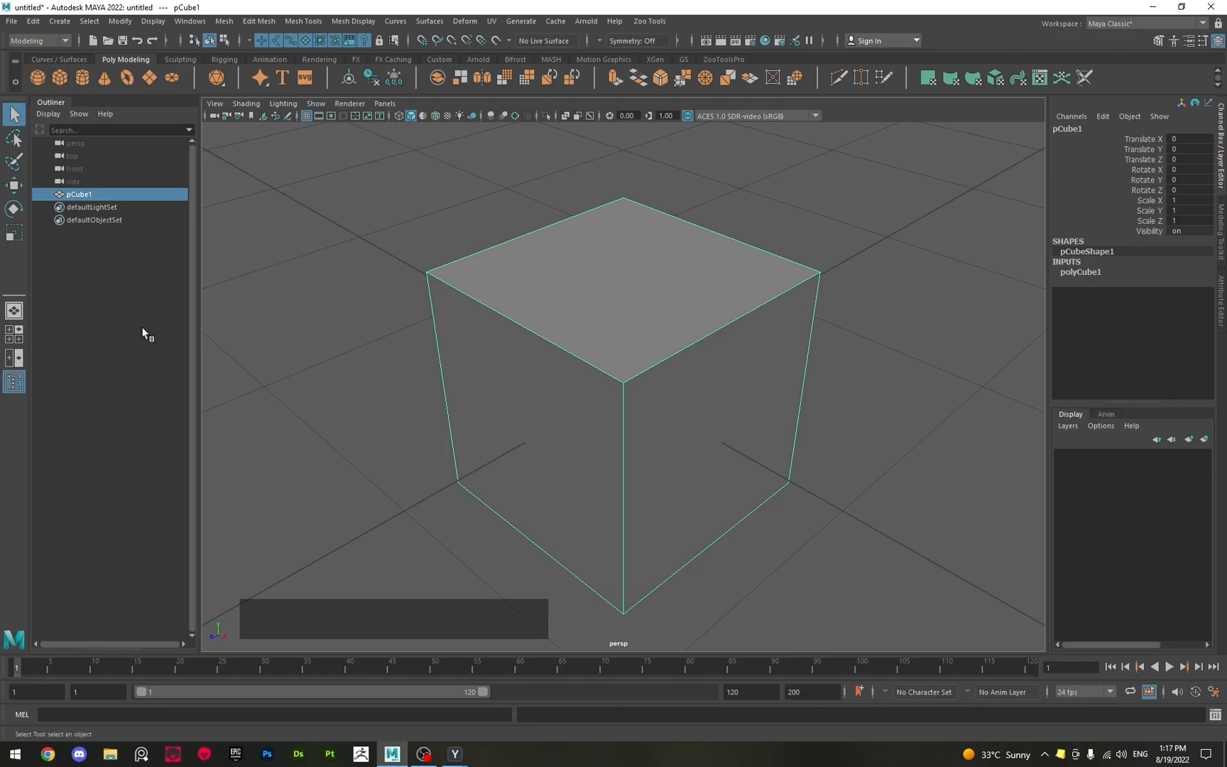
pyautogui.keyDown('alt'); pyautogui.scroll(-4, 406, 322); pyautogui.keyUp('alt')
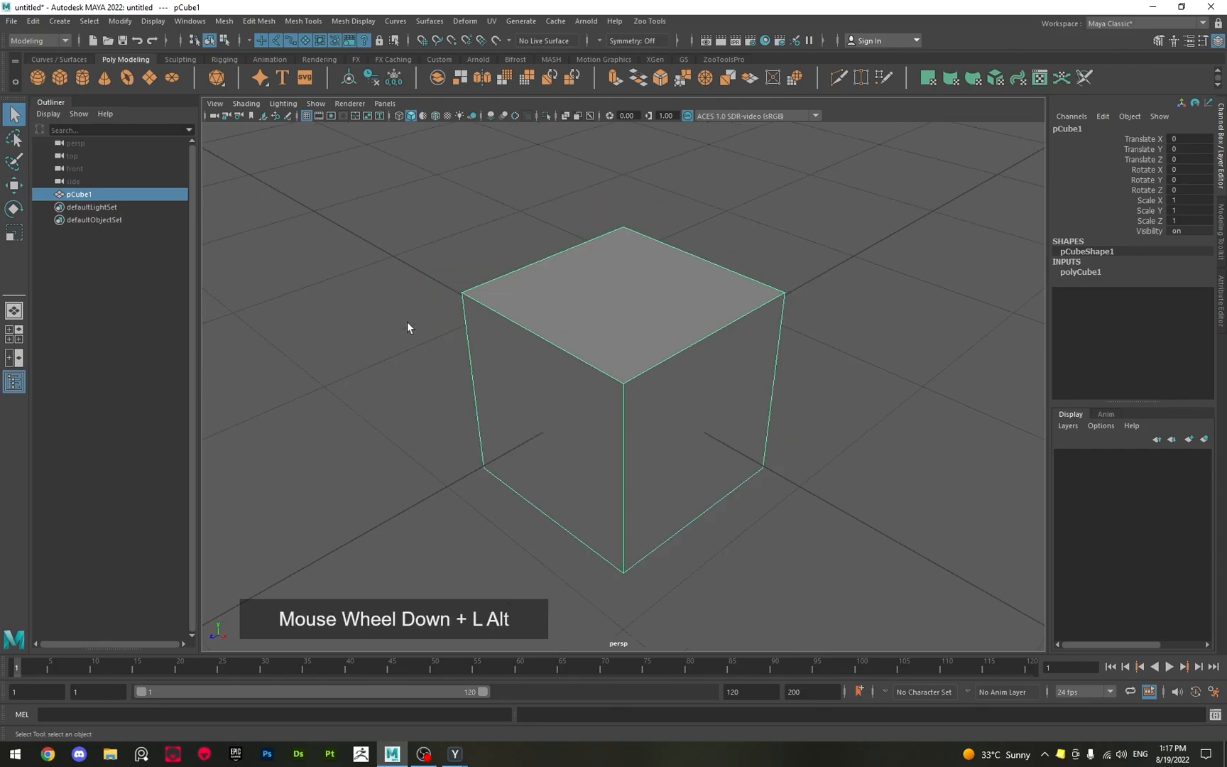
pyautogui.keyDown('alt'); pyautogui.scroll(2, 407, 326); pyautogui.keyUp('alt')
pyautogui.keyDown('alt'); pyautogui.scroll(-3, 408, 326); pyautogui.keyUp('alt')
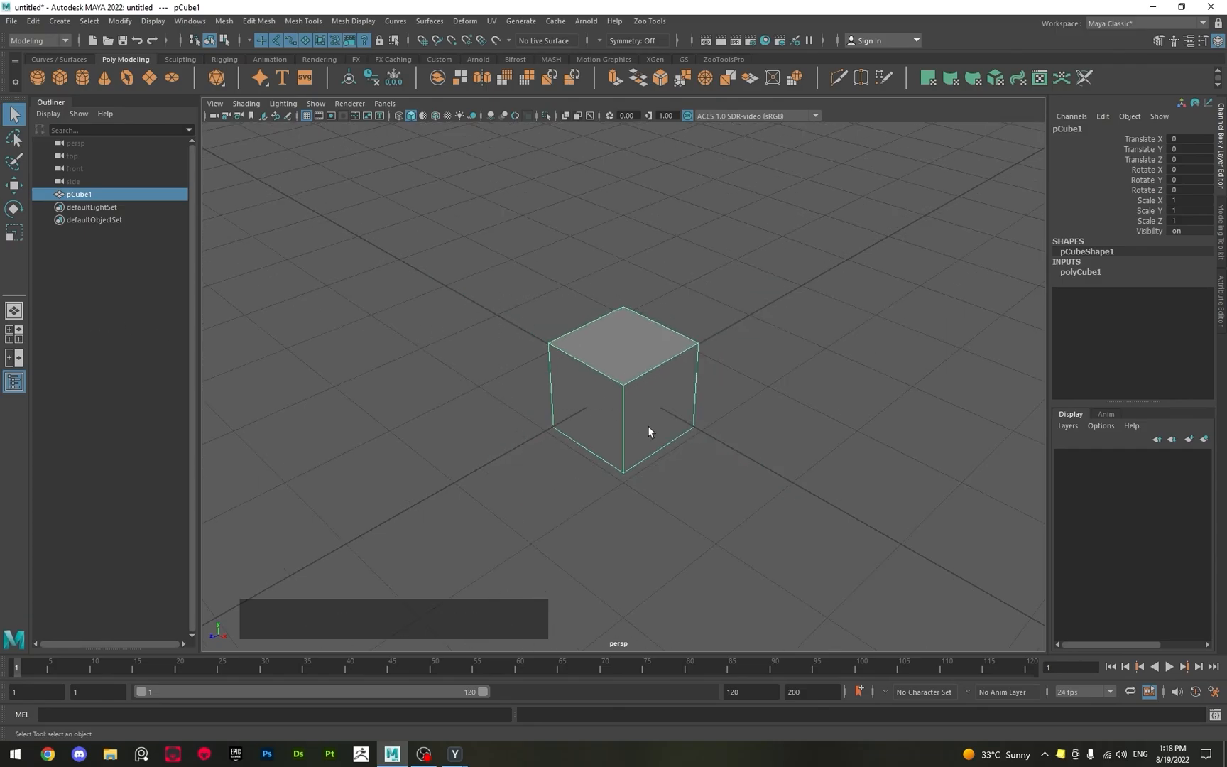
pyautogui.press('Delete')
pyautogui.scroll(-4, 646, 426)
pyautogui.keyDown('alt'); pyautogui.scroll(-1, 617, 437); pyautogui.keyUp('alt')
pyautogui.keyDown('alt'); pyautogui.scroll(1, 614, 438); pyautogui.keyUp('alt')
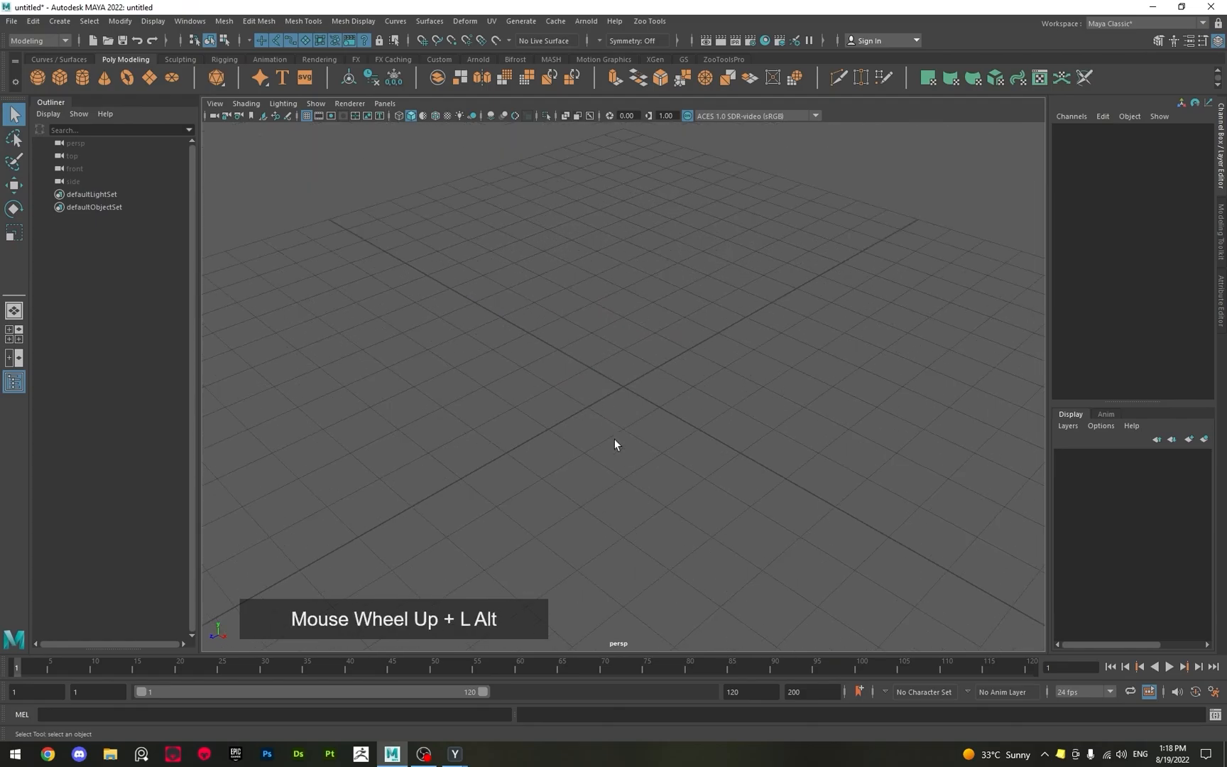
pyautogui.keyDown('alt'); pyautogui.moveTo(614, 439); pyautogui.dragTo(628, 427); pyautogui.keyUp('alt')
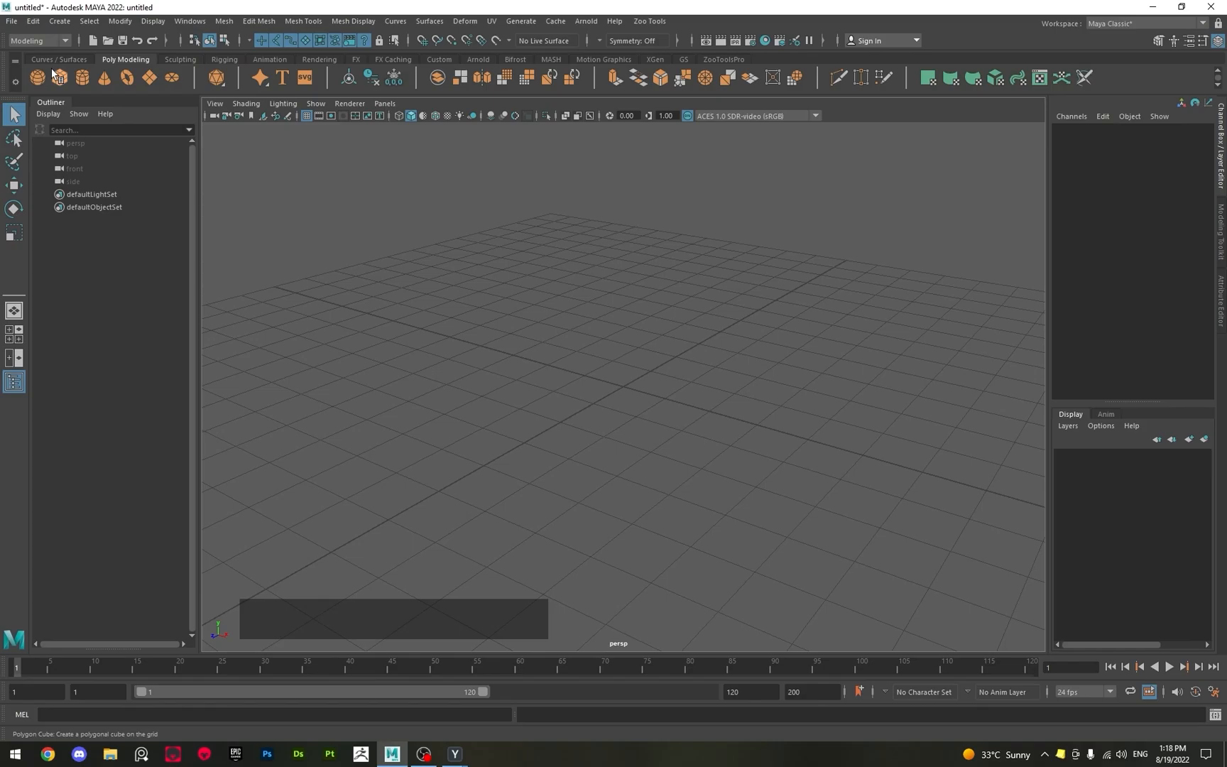
# Create a polygon helix at the grid origin and delete it after viewing it from above.
pyautogui.click(57, 23)
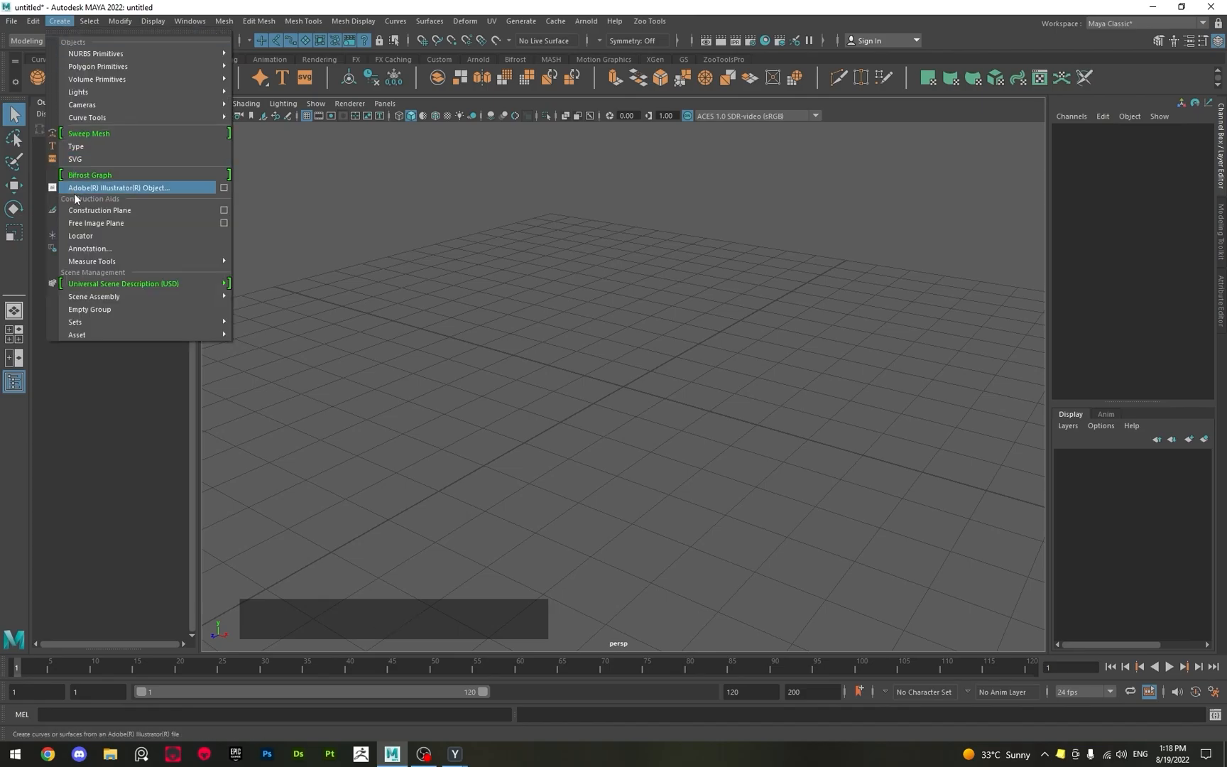
pyautogui.moveTo(105, 65)
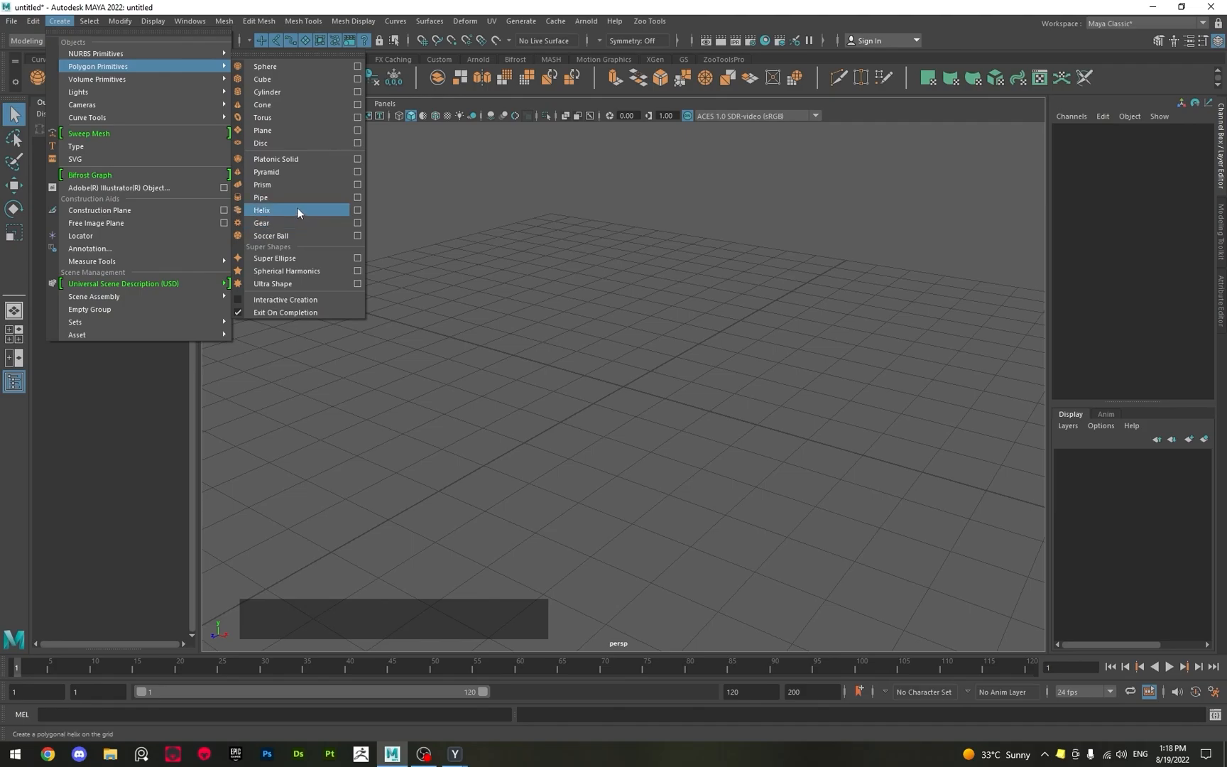
pyautogui.click(57, 21)
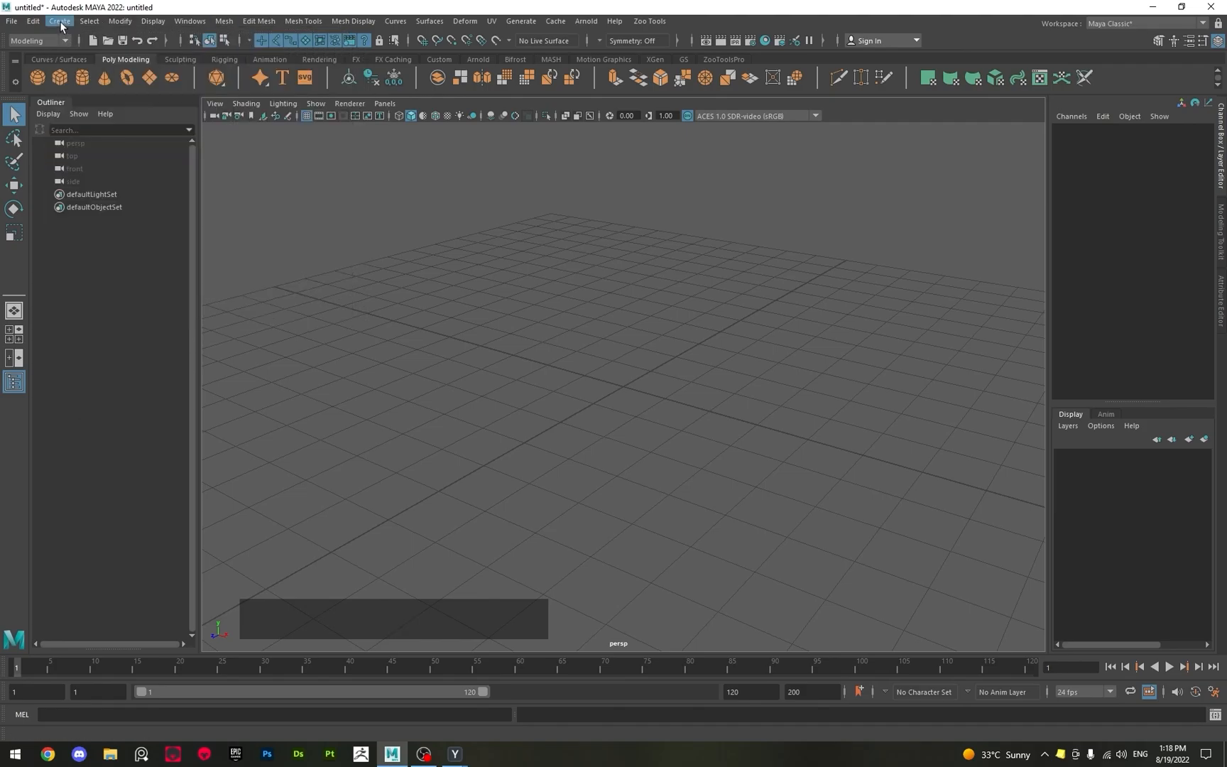
pyautogui.click(60, 21)
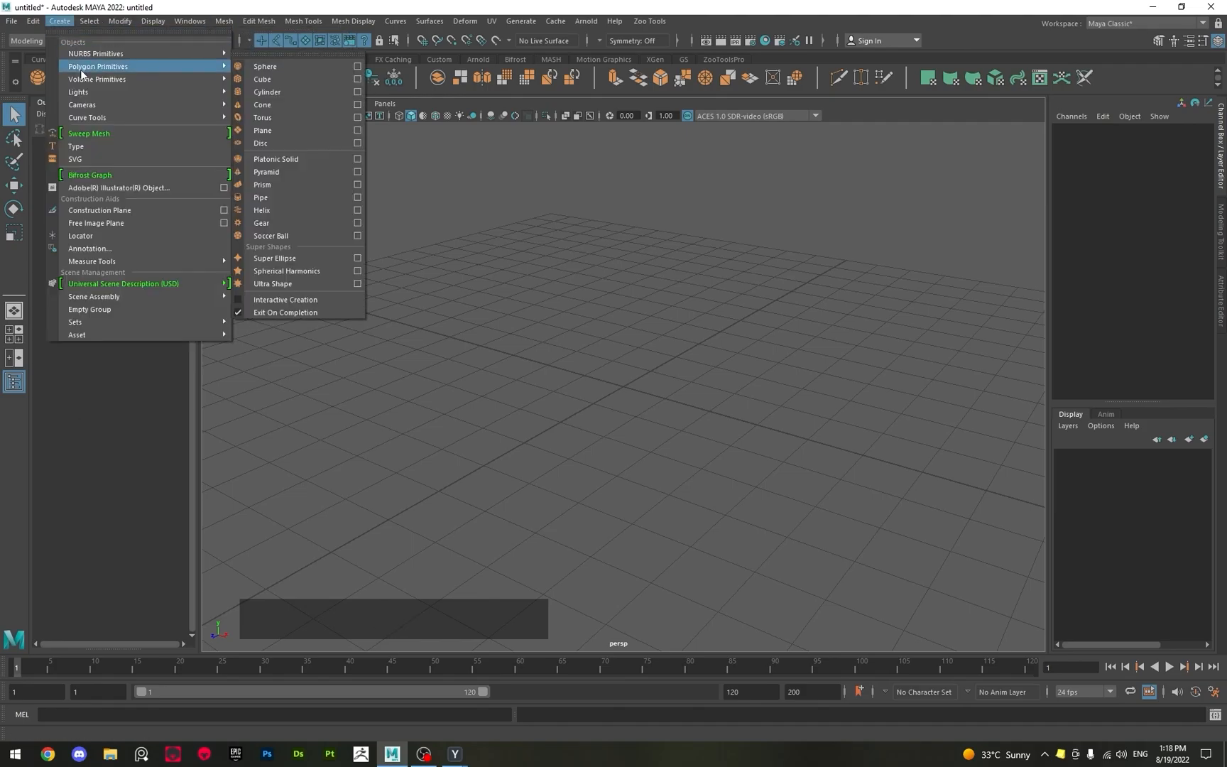
pyautogui.click(289, 210)
pyautogui.keyDown('alt'); pyautogui.scroll(3, 527, 296); pyautogui.keyUp('alt')
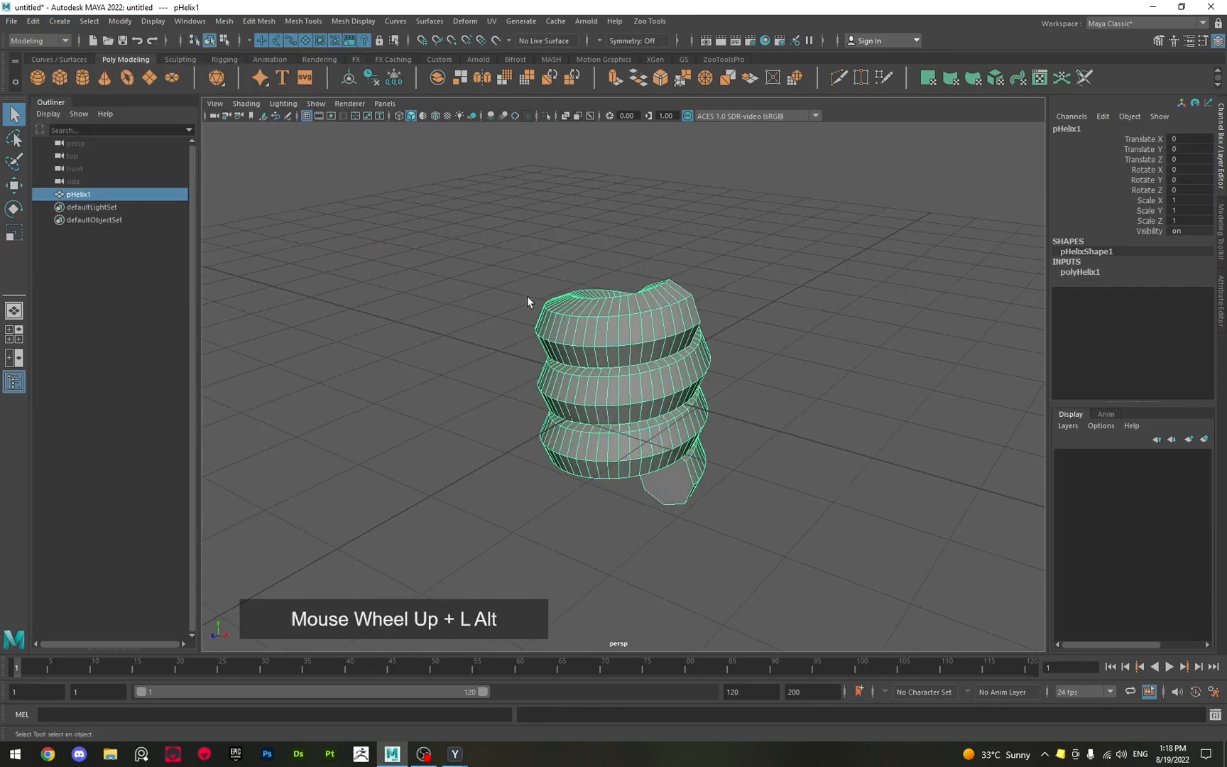
pyautogui.keyDown('alt'); pyautogui.moveTo(527, 296); pyautogui.dragTo(529, 335); pyautogui.keyUp('alt')
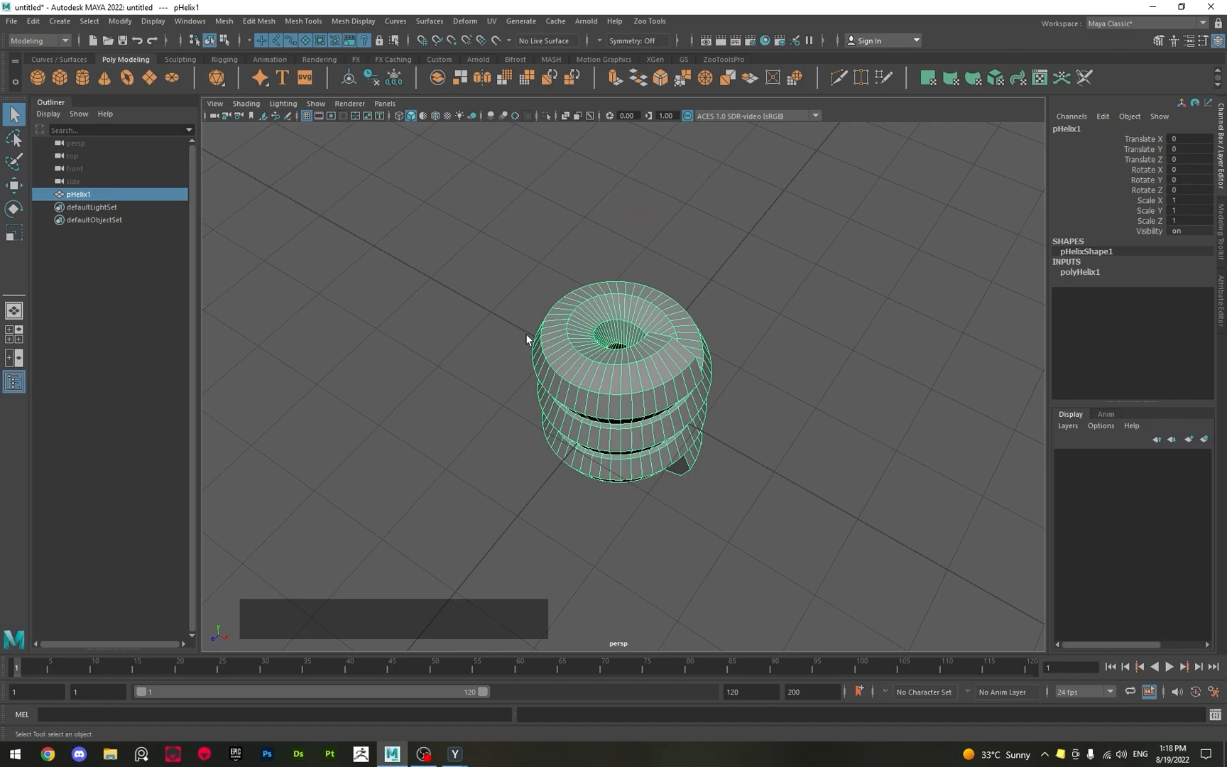
pyautogui.press('Delete')
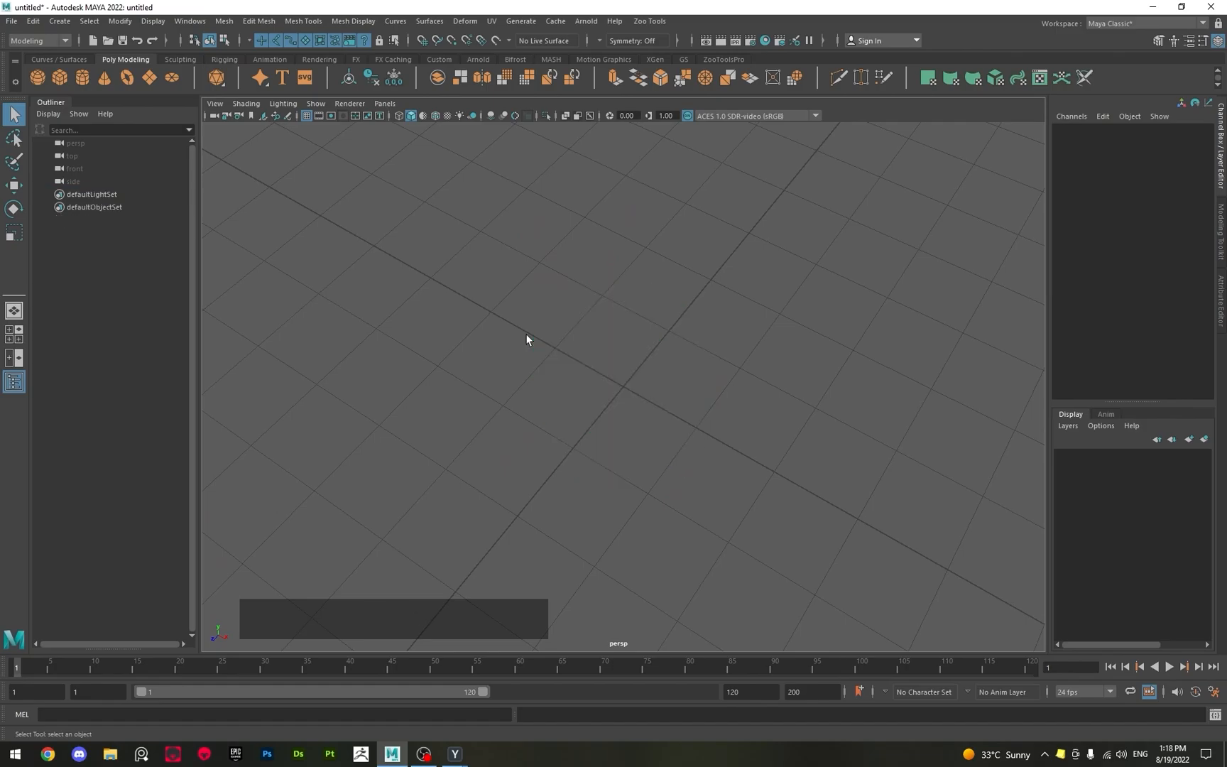
# Create a polygon cylinder at the grid origin.
pyautogui.keyDown('alt'); pyautogui.scroll(-3, 526, 340); pyautogui.keyUp('alt')
pyautogui.keyDown('alt'); pyautogui.moveTo(506, 339); pyautogui.dragTo(550, 392); pyautogui.keyUp('alt')
pyautogui.press('f')
pyautogui.keyDown('shift'); pyautogui.moveTo(513, 299); pyautogui.dragTo(430, 306, button='right'); pyautogui.keyUp('shift')
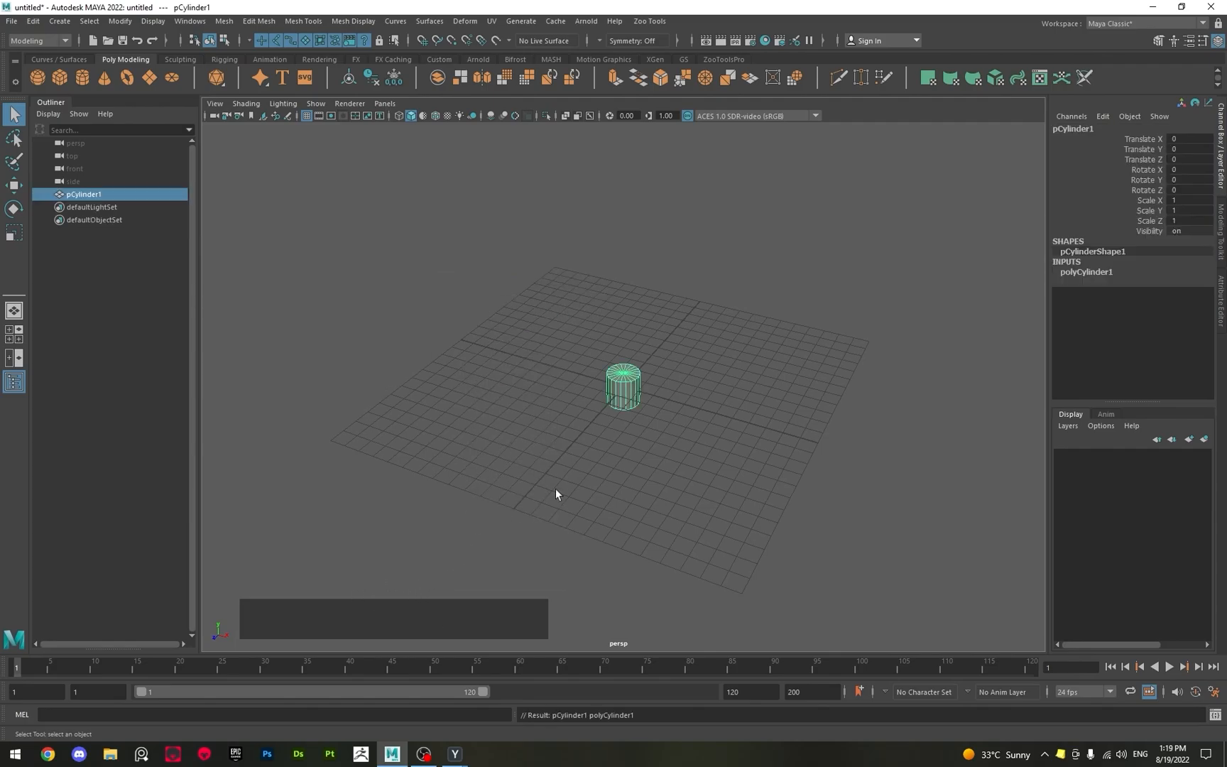
# Examine the cylinder in the perspective view up close, from a distance, and level with the grid.
pyautogui.scroll(3, 557, 477)
pyautogui.scroll(5, 484, 420)
pyautogui.moveTo(494, 422)
pyautogui.keyDown('alt'); pyautogui.mouseDown()
pyautogui.moveTo(753, 430)
pyautogui.moveTo(502, 429)
pyautogui.mouseUp(); pyautogui.keyUp('alt')
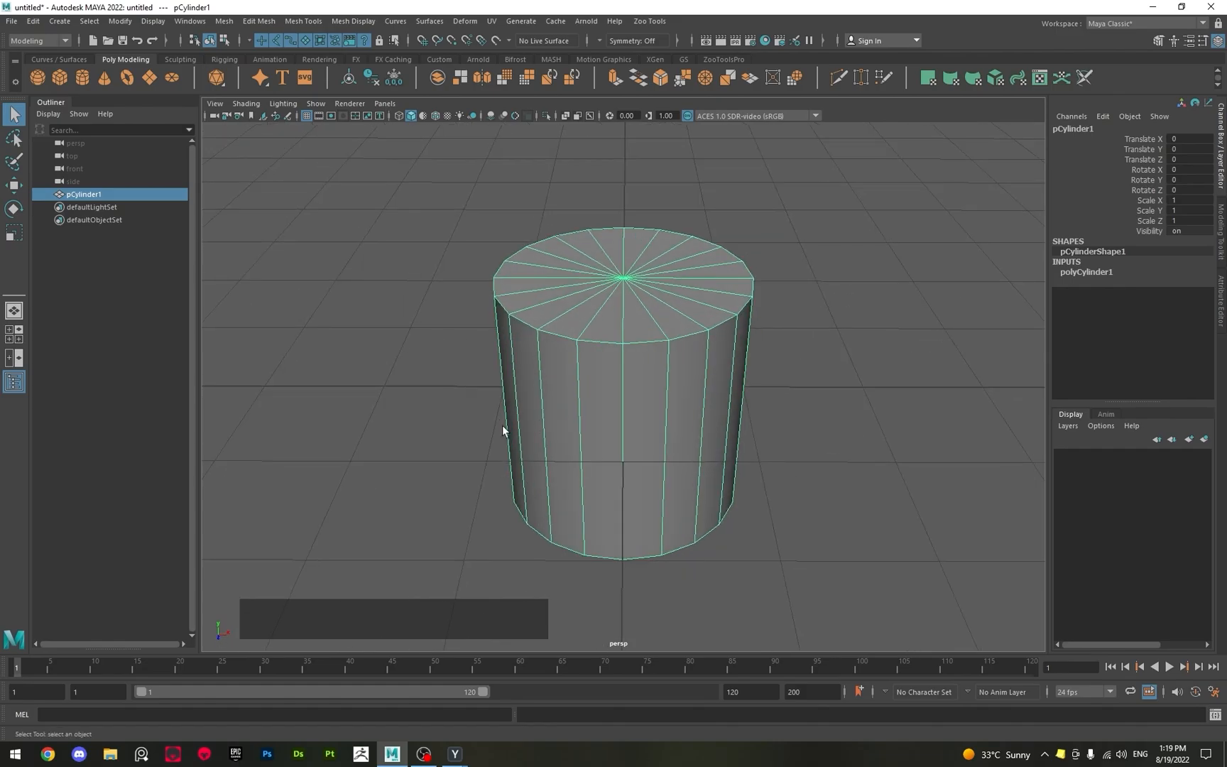
pyautogui.scroll(-5, 490, 430)
pyautogui.moveTo(490, 430)
pyautogui.keyDown('alt'); pyautogui.mouseDown()
pyautogui.moveTo(482, 469)
pyautogui.moveTo(381, 460)
pyautogui.moveTo(459, 457)
pyautogui.moveTo(445, 468)
pyautogui.moveTo(495, 429)
pyautogui.moveTo(463, 460)
pyautogui.moveTo(451, 440)
pyautogui.moveTo(485, 431)
pyautogui.moveTo(502, 444)
pyautogui.mouseUp(); pyautogui.keyUp('alt')
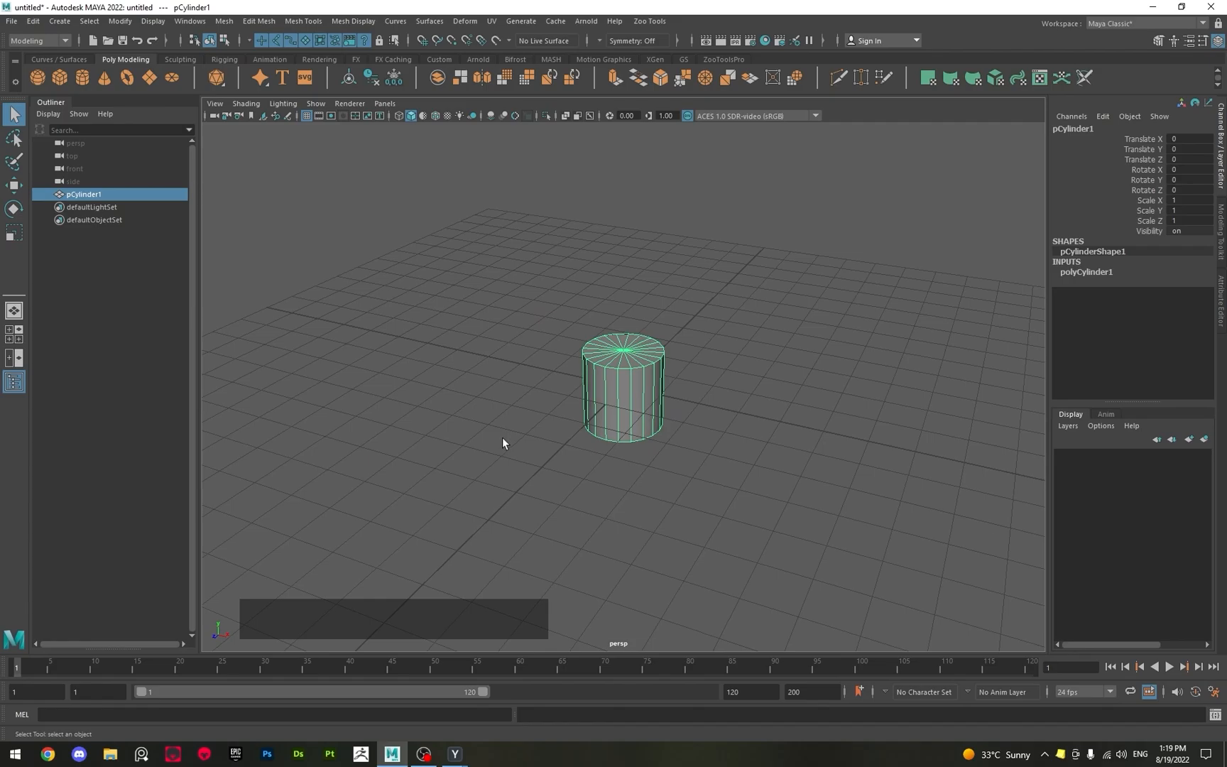
pyautogui.moveTo(565, 414)
pyautogui.keyDown('alt'); pyautogui.mouseDown()
pyautogui.moveTo(550, 451)
pyautogui.moveTo(585, 427)
pyautogui.mouseUp(); pyautogui.keyUp('alt')
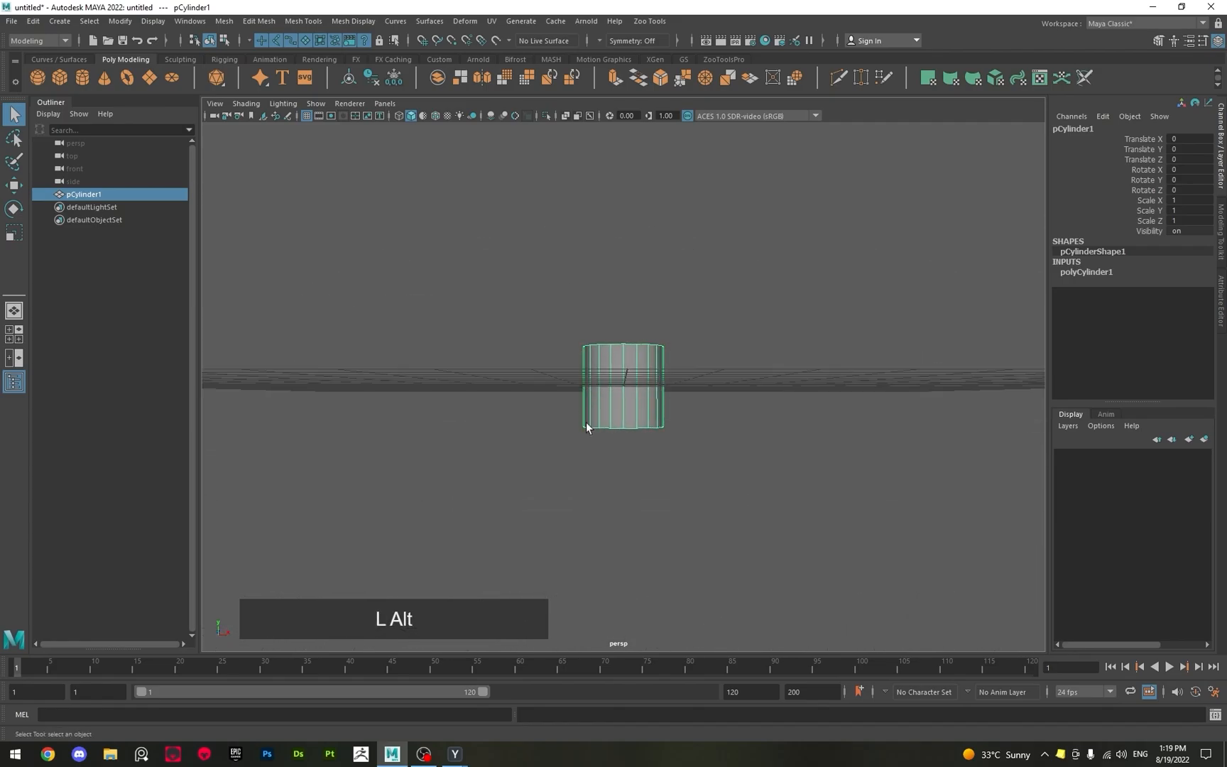
pyautogui.keyDown('alt'); pyautogui.moveTo(585, 427); pyautogui.dragTo(558, 423, button='right'); pyautogui.keyUp('alt')
pyautogui.keyDown('alt'); pyautogui.moveTo(550, 430); pyautogui.dragTo(539, 444, button='middle'); pyautogui.keyUp('alt')
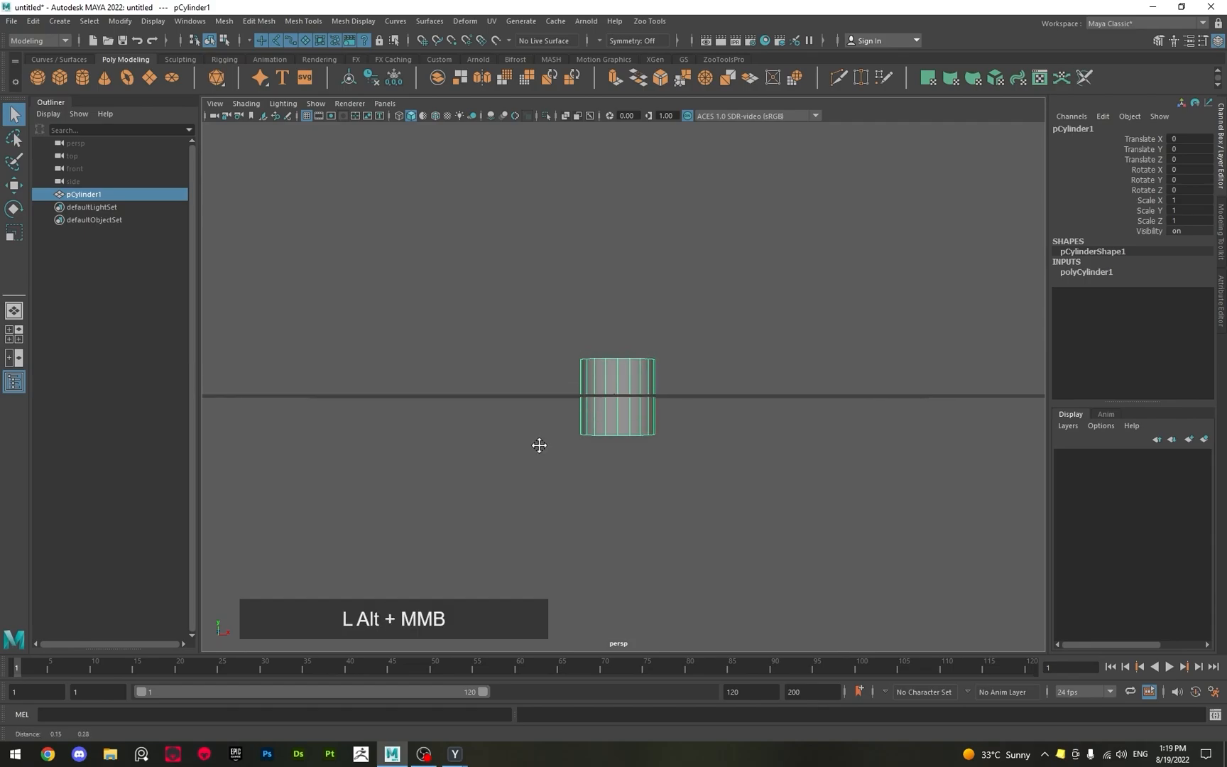
pyautogui.press('alt')
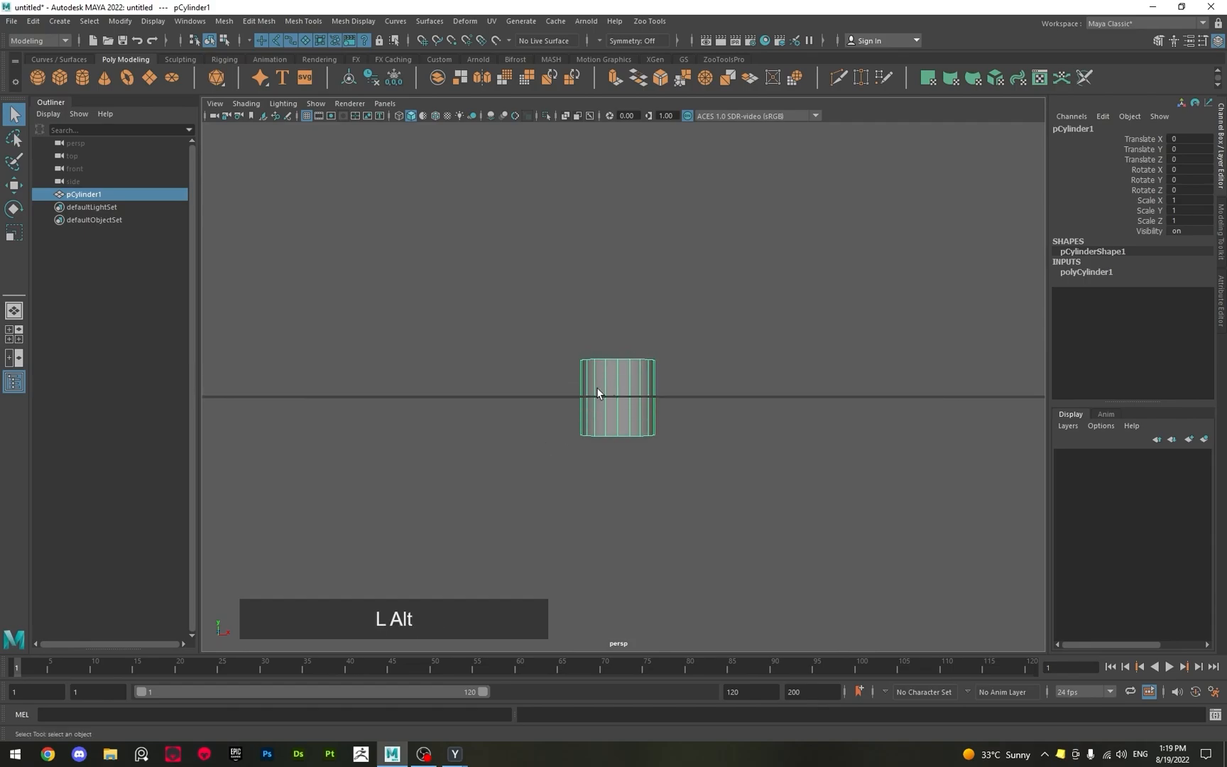
pyautogui.keyDown('alt'); pyautogui.moveTo(618, 424); pyautogui.dragTo(551, 458); pyautogui.keyUp('alt')
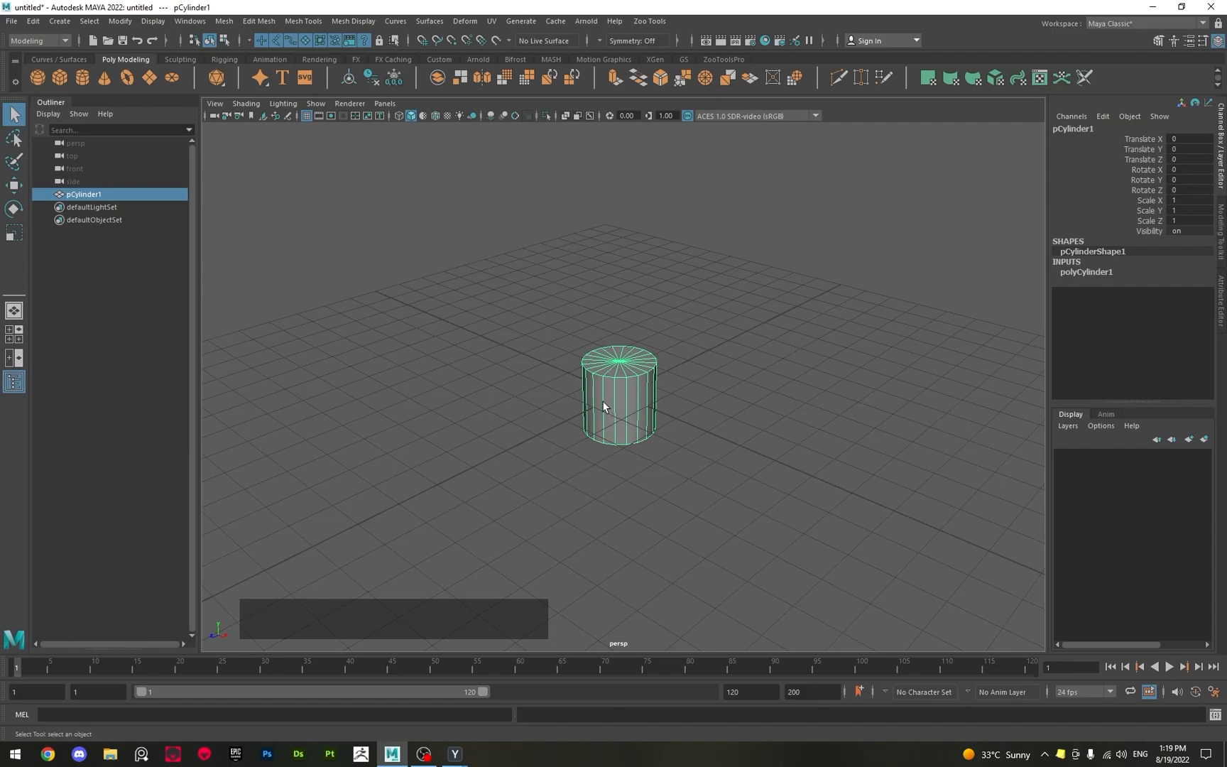
# Show the cylinder in the four-view layout, try the perspective and top views, and maximize the top view.
pyautogui.press('space')
pyautogui.press('space')
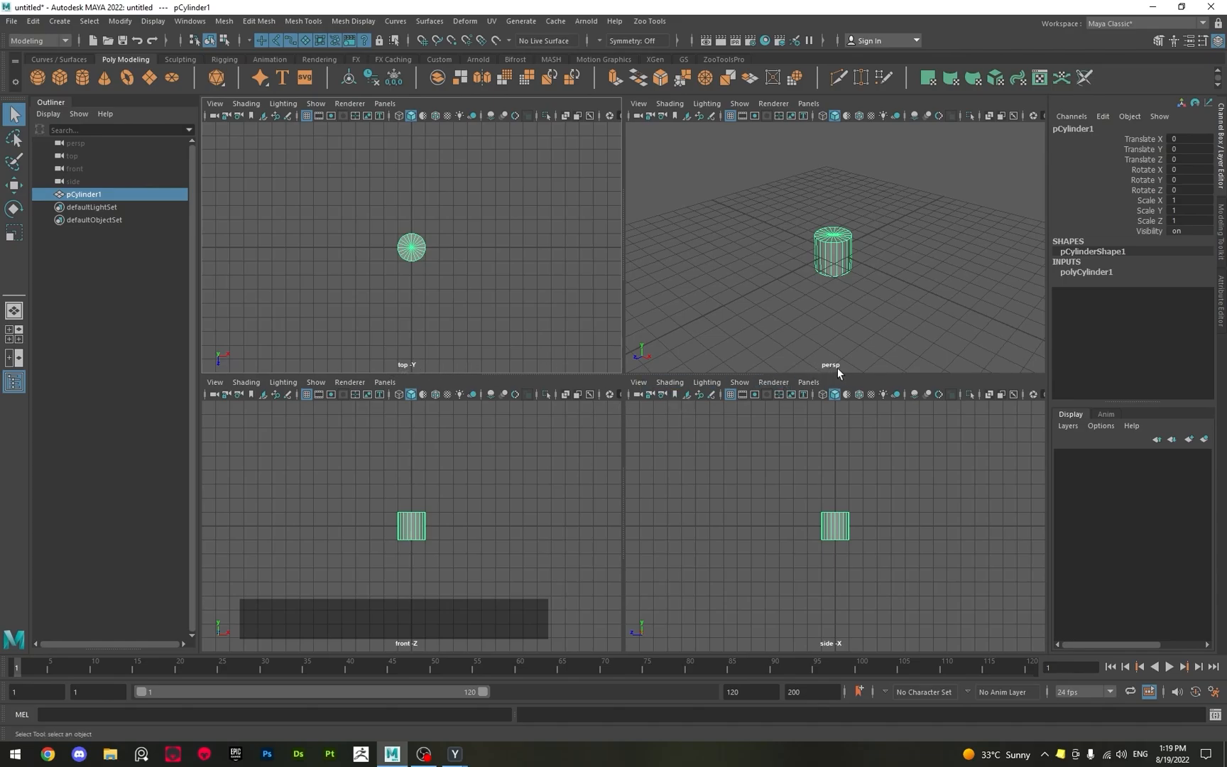
pyautogui.keyDown('alt'); pyautogui.moveTo(826, 315); pyautogui.dragTo(846, 361); pyautogui.keyUp('alt')
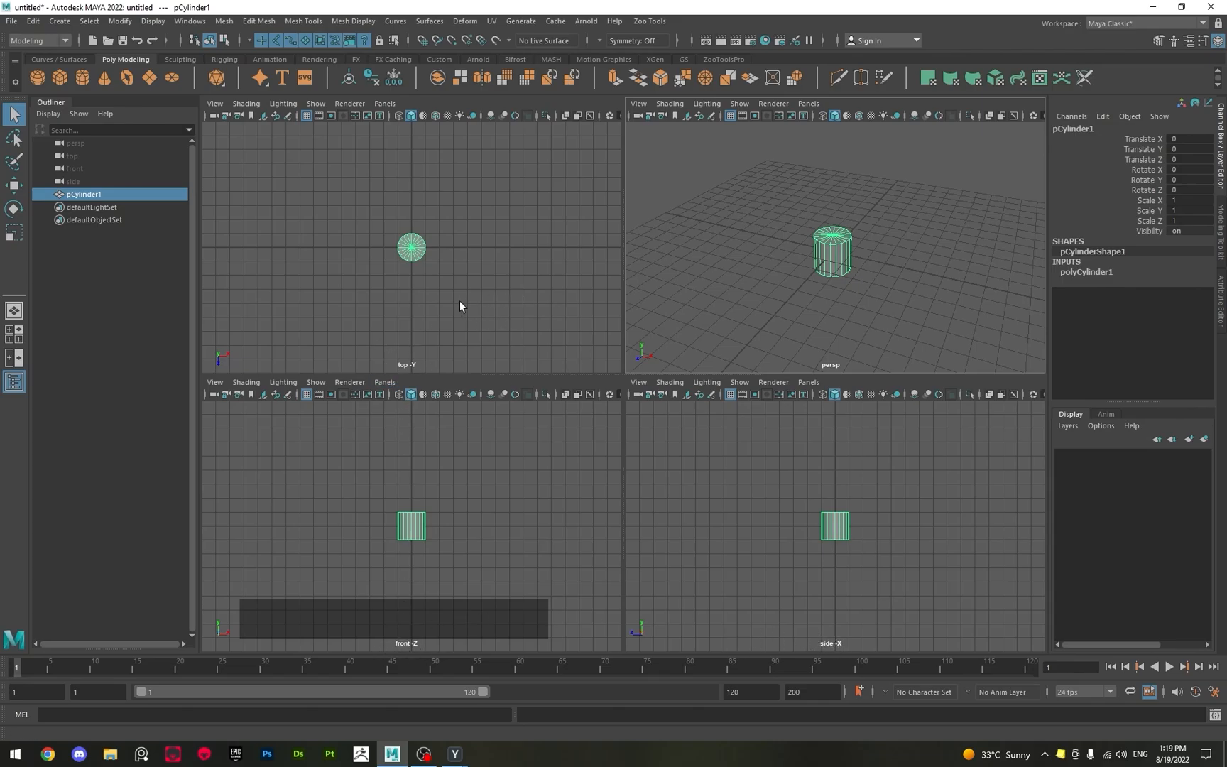
pyautogui.moveTo(459, 306)
pyautogui.keyDown('alt'); pyautogui.mouseDown(button='middle')
pyautogui.moveTo(493, 298)
pyautogui.moveTo(422, 274)
pyautogui.moveTo(470, 300)
pyautogui.mouseUp(button='middle'); pyautogui.keyUp('alt')
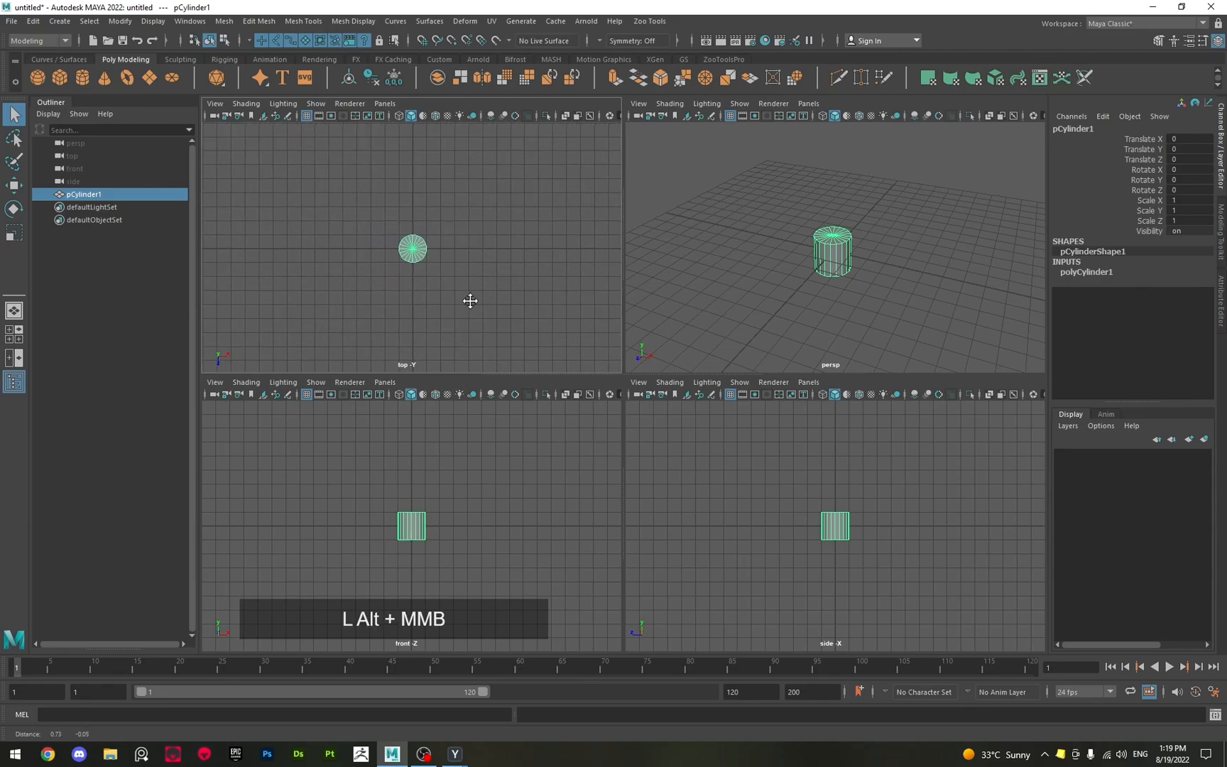
pyautogui.press('space')
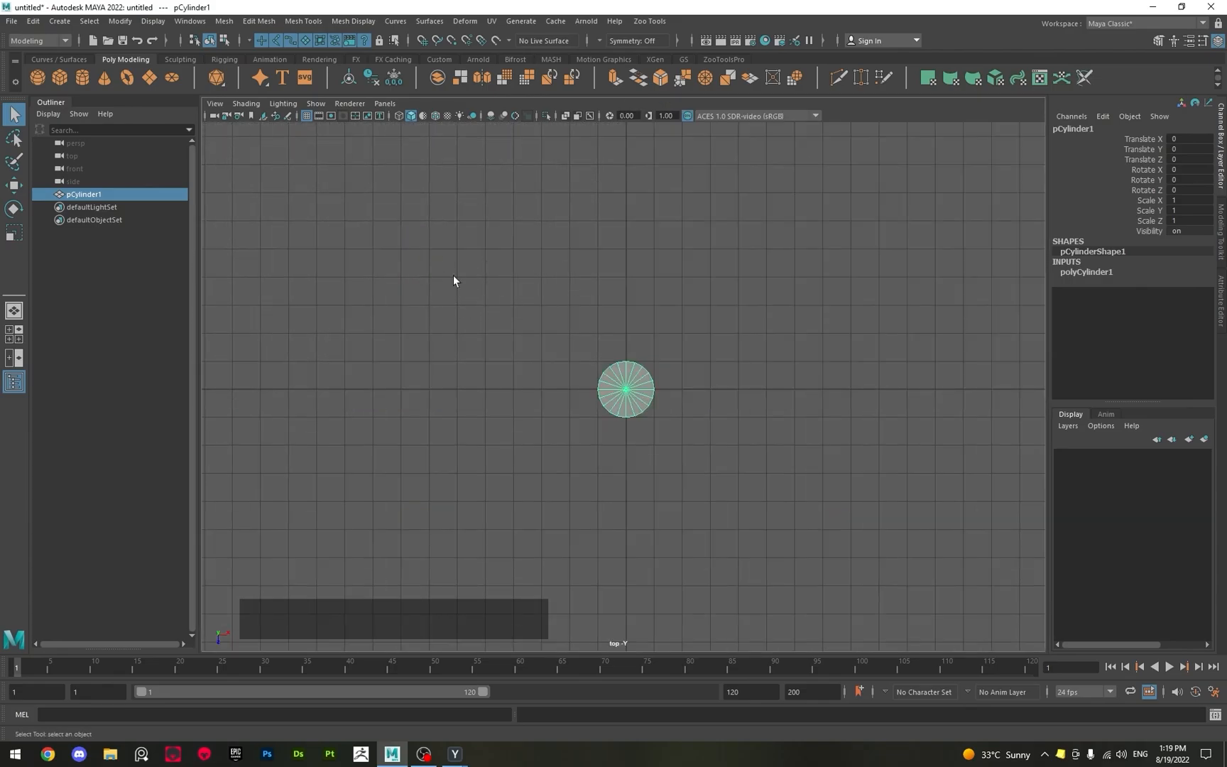
pyautogui.press('space')
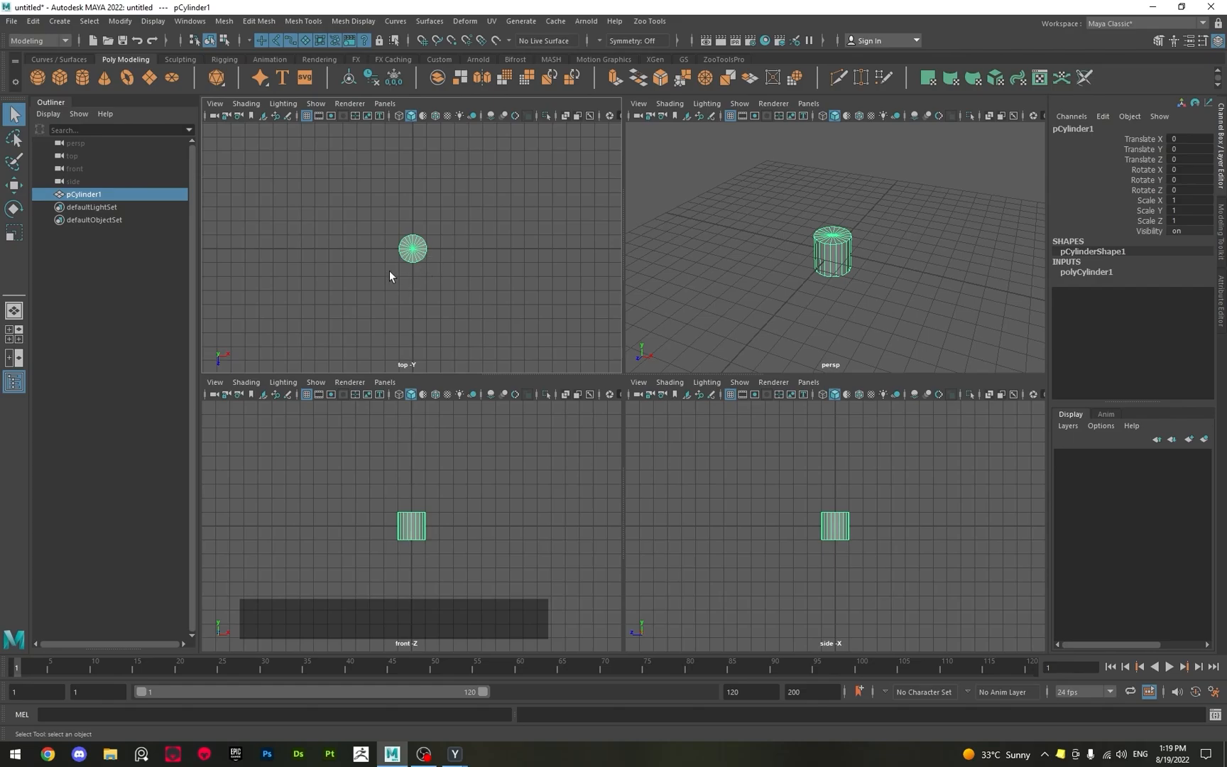
pyautogui.press('space')
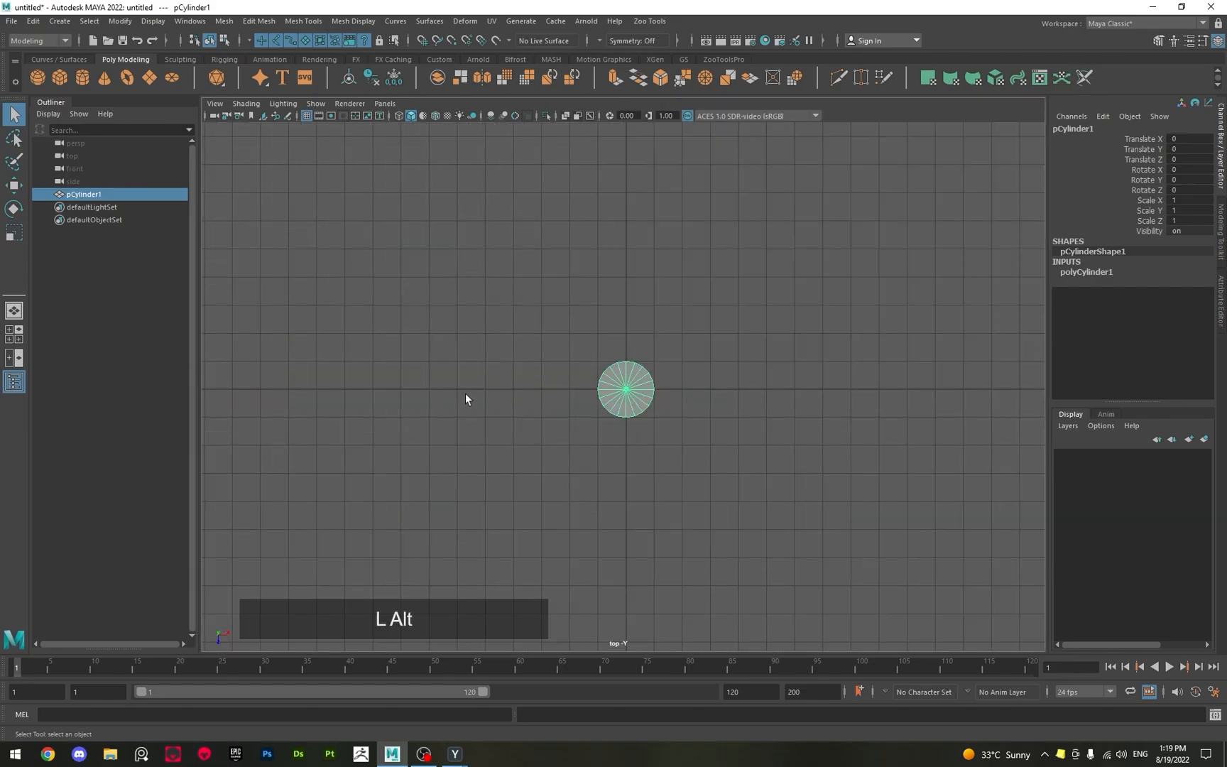
# Examine the cylinder in the orthographic top view at different positions and zoom levels.
pyautogui.keyDown('alt'); pyautogui.moveTo(465, 394); pyautogui.dragTo(478, 381); pyautogui.keyUp('alt')
pyautogui.keyDown('alt'); pyautogui.moveTo(476, 434); pyautogui.dragTo(495, 392); pyautogui.keyUp('alt')
pyautogui.keyDown('alt'); pyautogui.moveTo(497, 368); pyautogui.dragTo(521, 399, button='middle'); pyautogui.keyUp('alt')
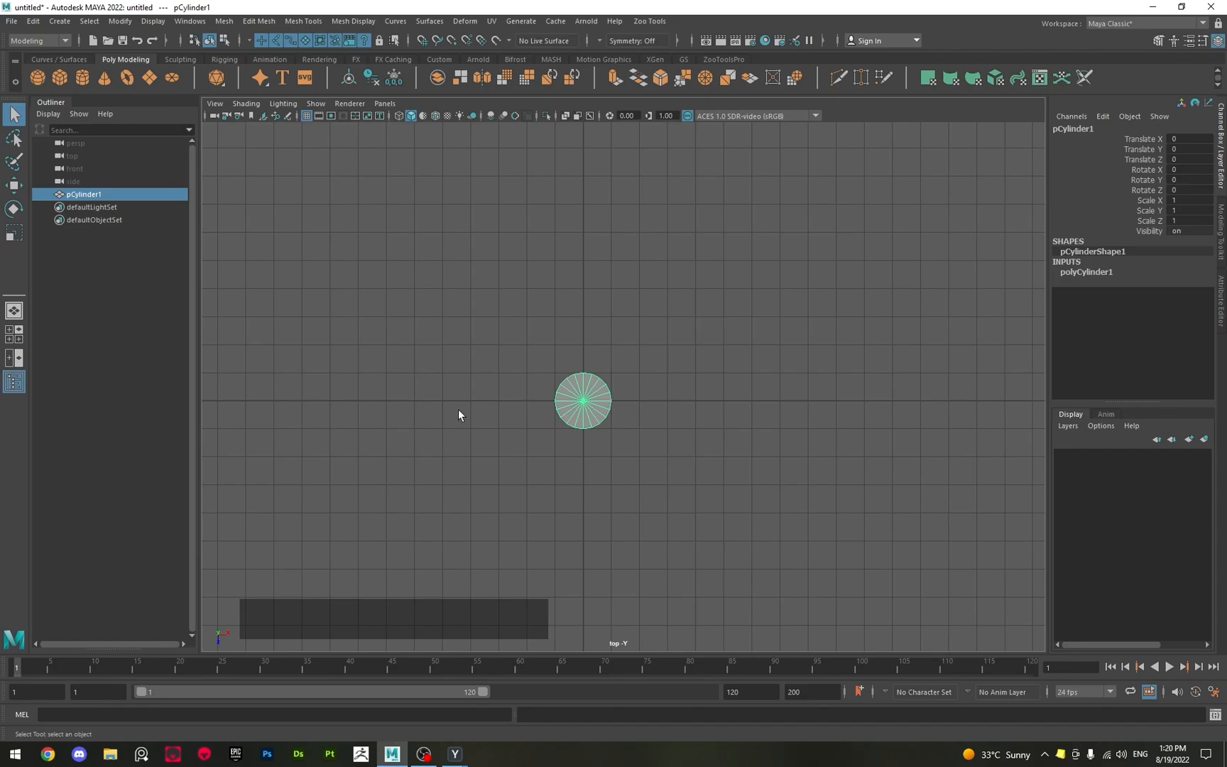
pyautogui.keyDown('alt'); pyautogui.moveTo(449, 457); pyautogui.dragTo(515, 441, button='middle'); pyautogui.keyUp('alt')
pyautogui.keyDown('alt'); pyautogui.moveTo(515, 441); pyautogui.dragTo(598, 460, button='right'); pyautogui.keyUp('alt')
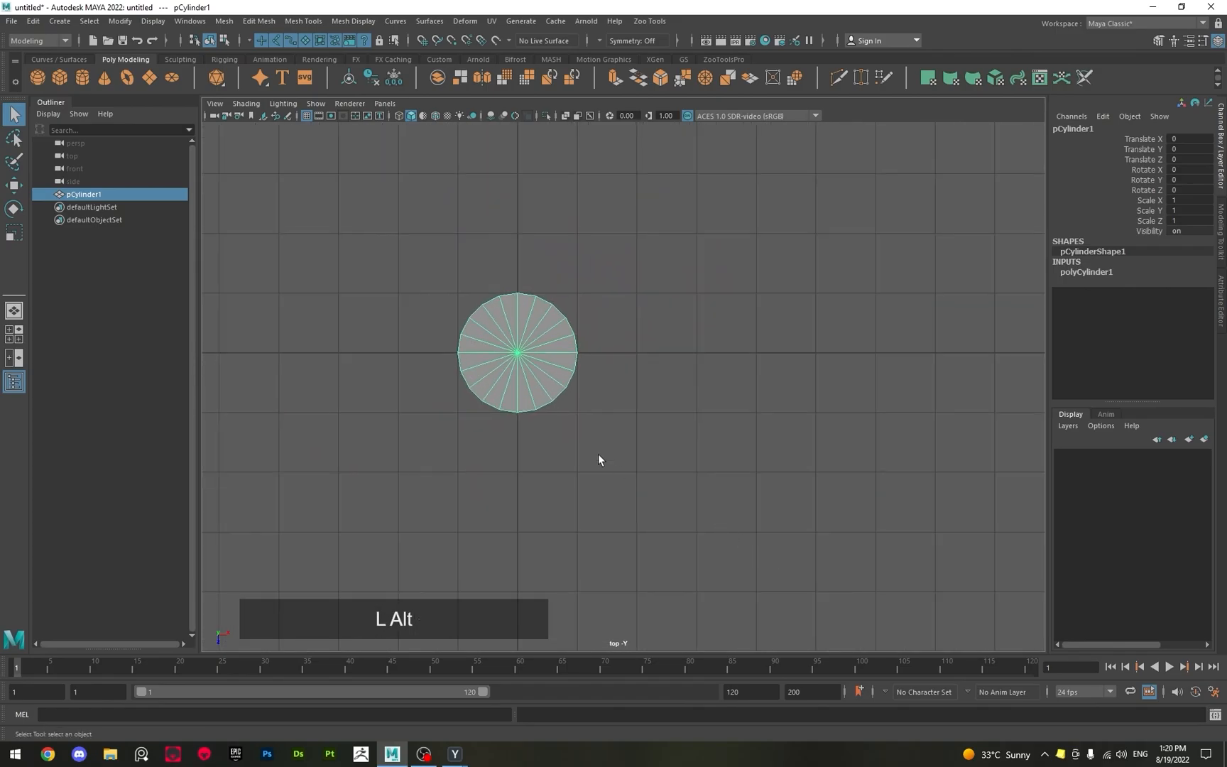
pyautogui.keyDown('alt'); pyautogui.moveTo(598, 460); pyautogui.dragTo(662, 452, button='middle'); pyautogui.keyUp('alt')
pyautogui.scroll(4, 629, 444)
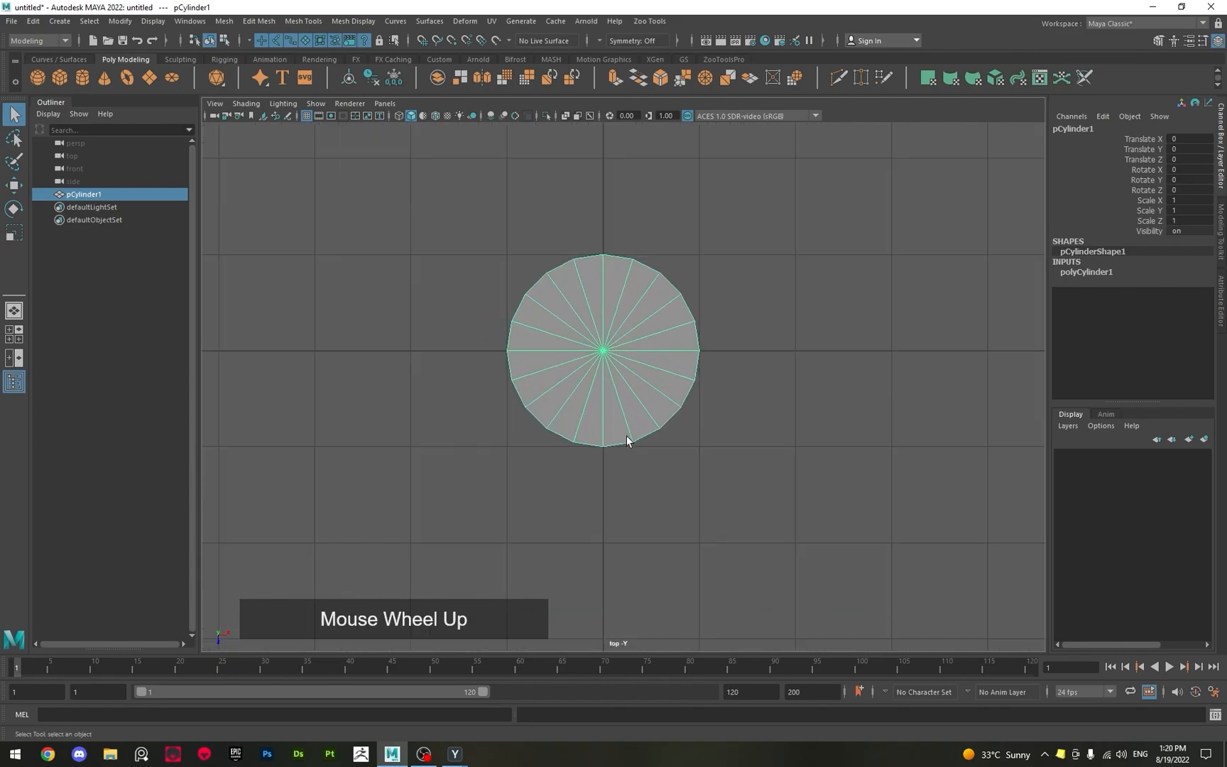
pyautogui.scroll(-5, 627, 440)
pyautogui.scroll(2, 627, 439)
pyautogui.scroll(-2, 627, 439)
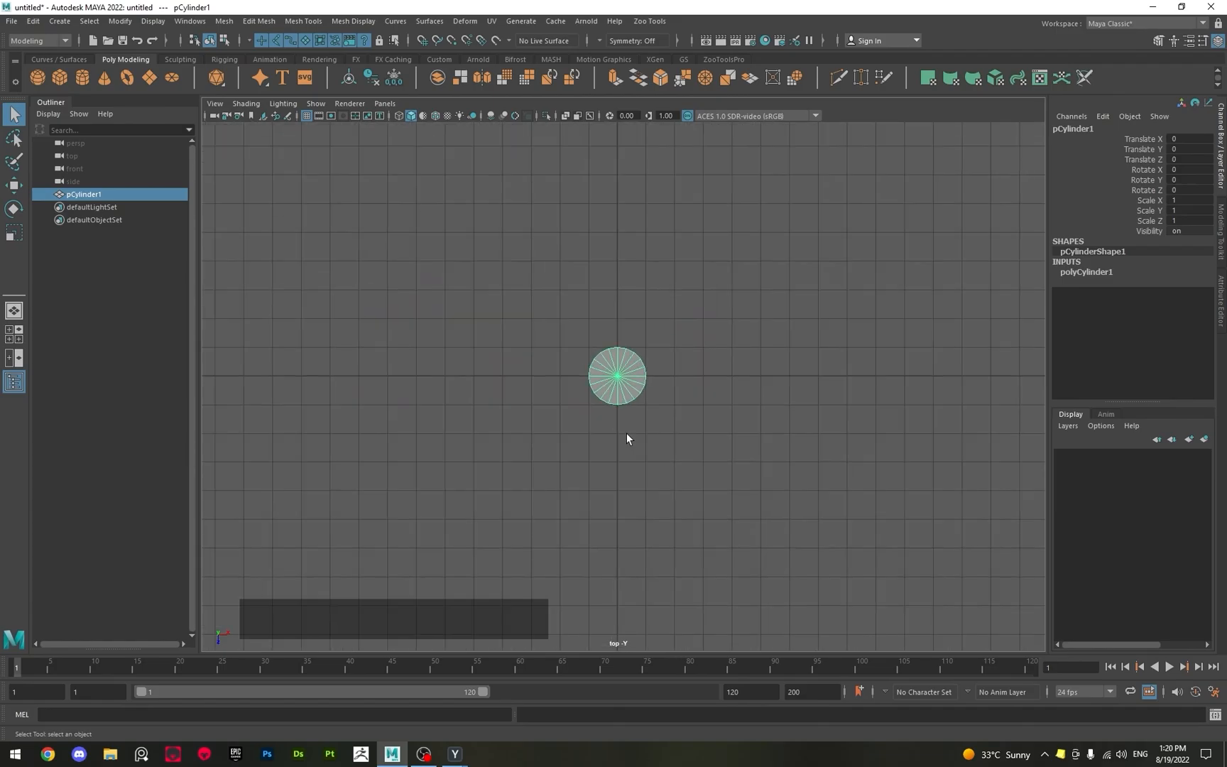
pyautogui.scroll(3, 626, 432)
pyautogui.scroll(-4, 627, 433)
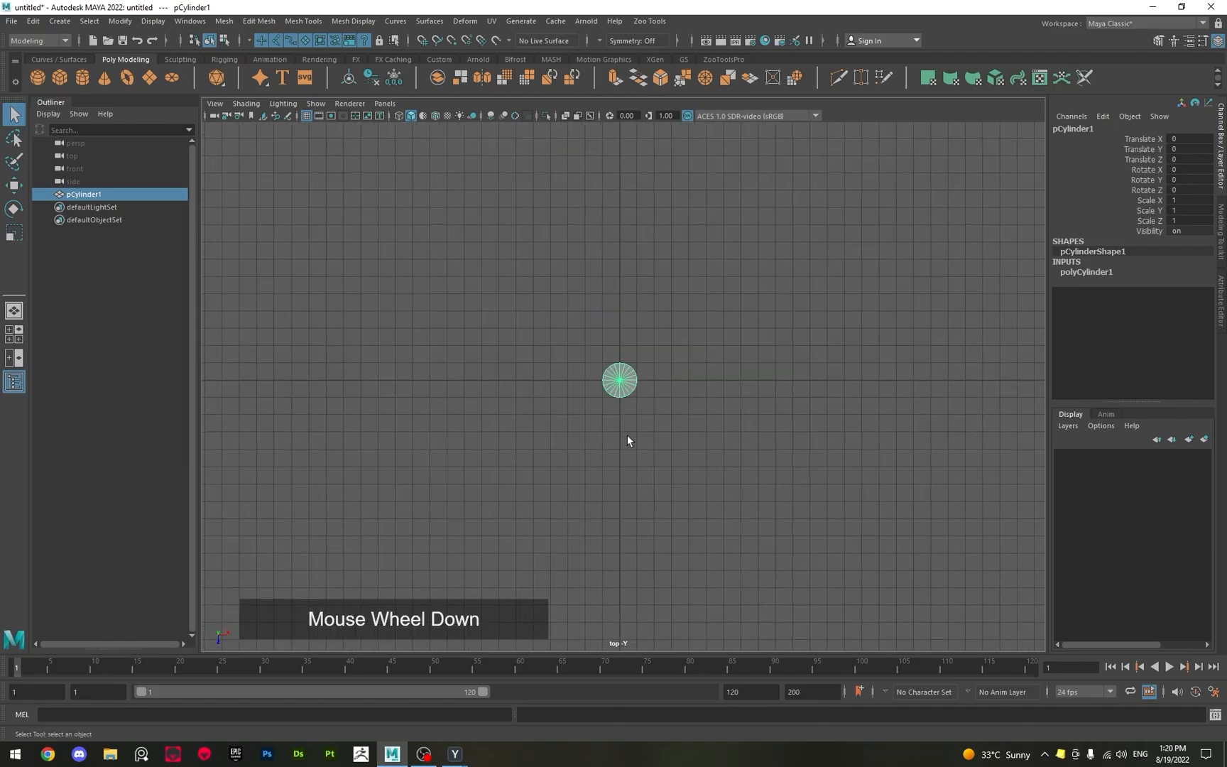
pyautogui.scroll(5, 627, 441)
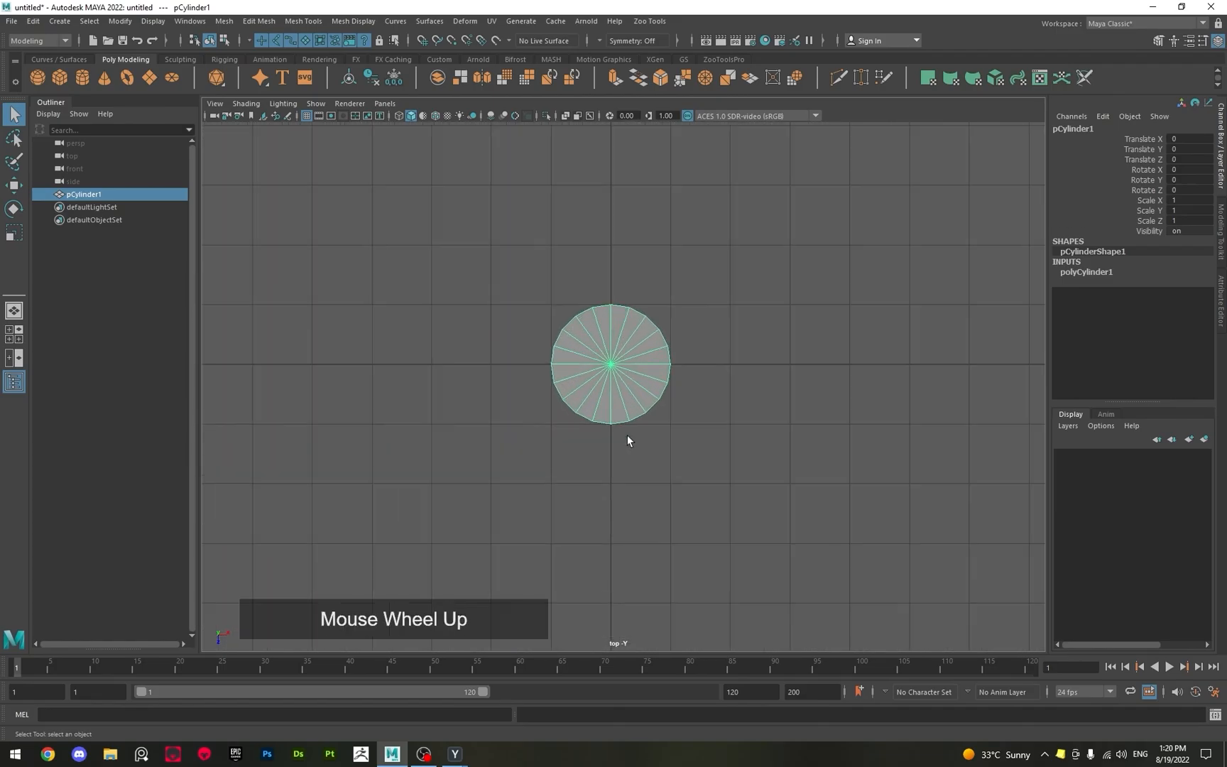
pyautogui.scroll(2, 627, 434)
pyautogui.scroll(-5, 627, 434)
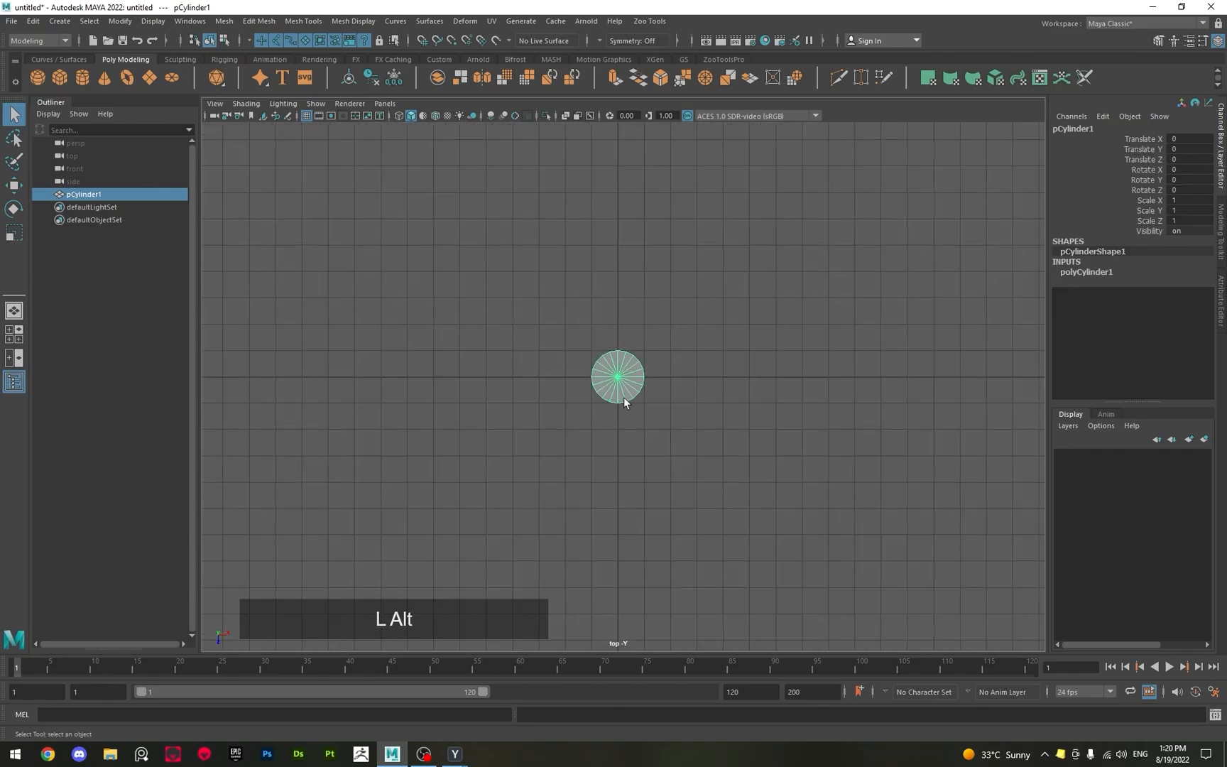
pyautogui.keyDown('alt'); pyautogui.moveTo(624, 399); pyautogui.dragTo(793, 574, button='right'); pyautogui.keyUp('alt')
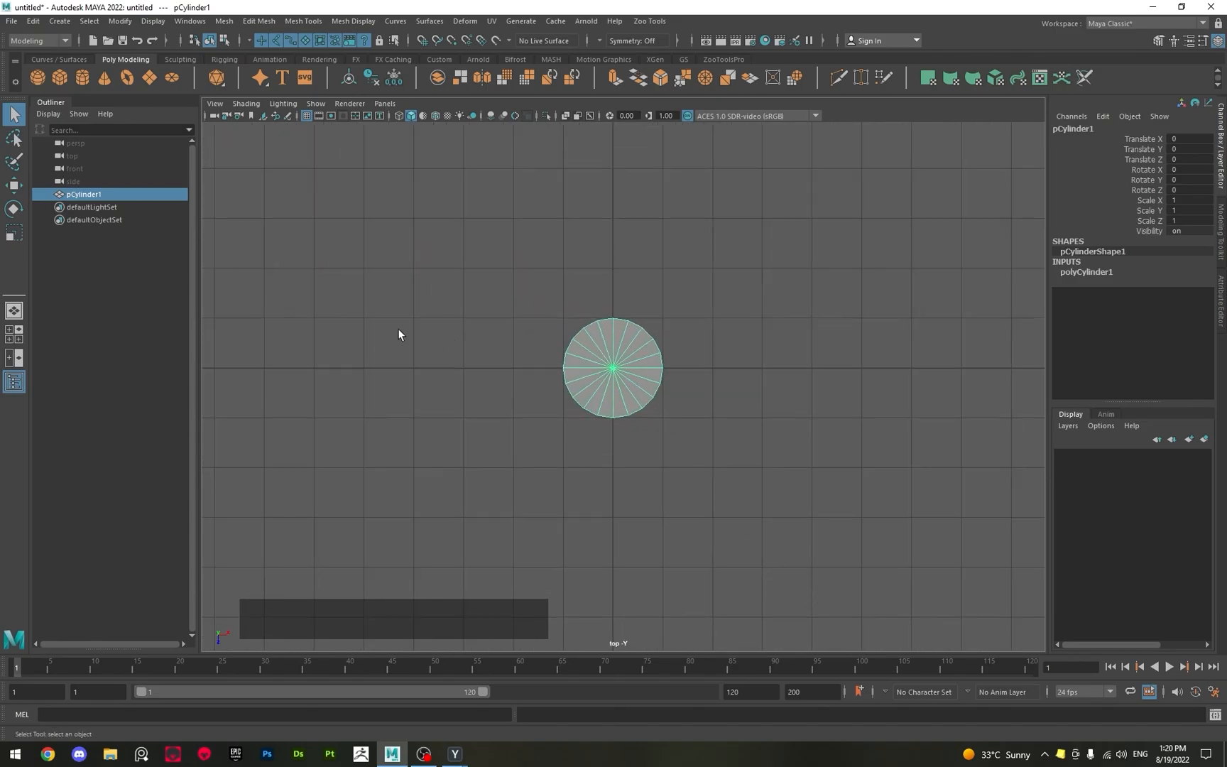
# Return from the top view to the maximized perspective view and view the cylinder from another angle.
pyautogui.press('space')
pyautogui.press('space')
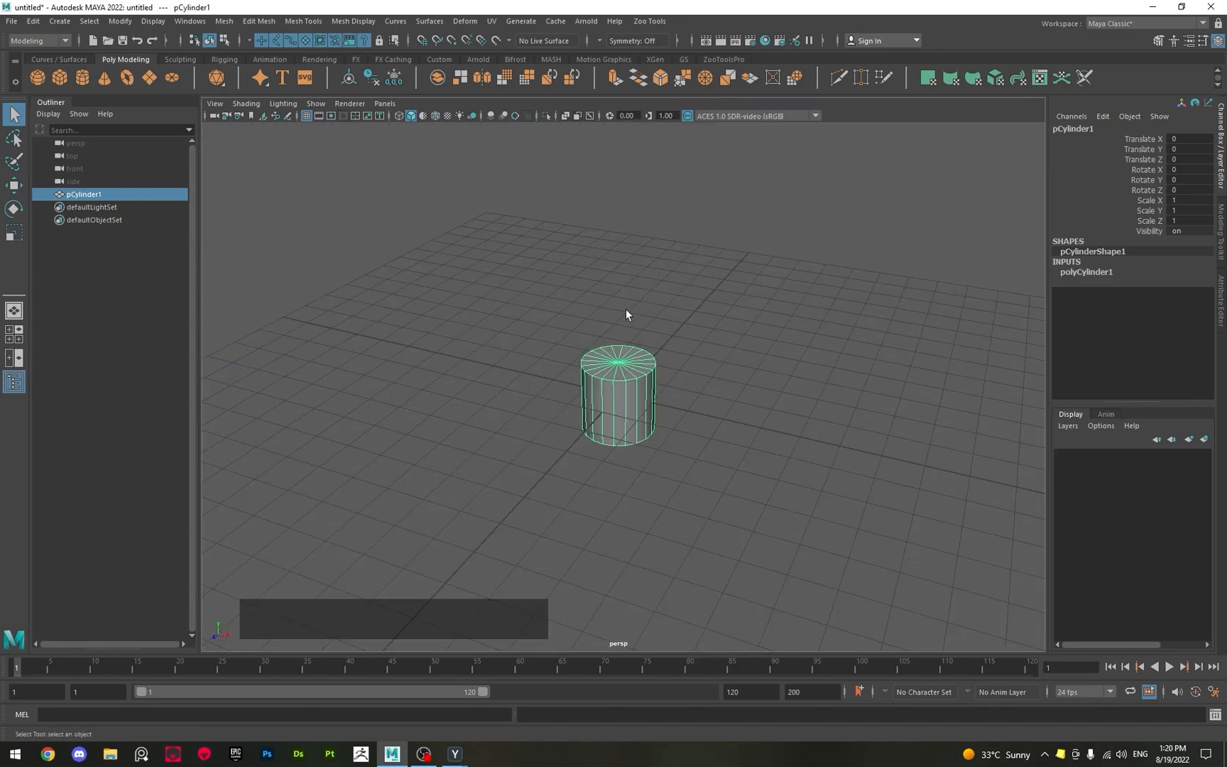
pyautogui.keyDown('alt'); pyautogui.moveTo(627, 314); pyautogui.dragTo(502, 312); pyautogui.keyUp('alt')
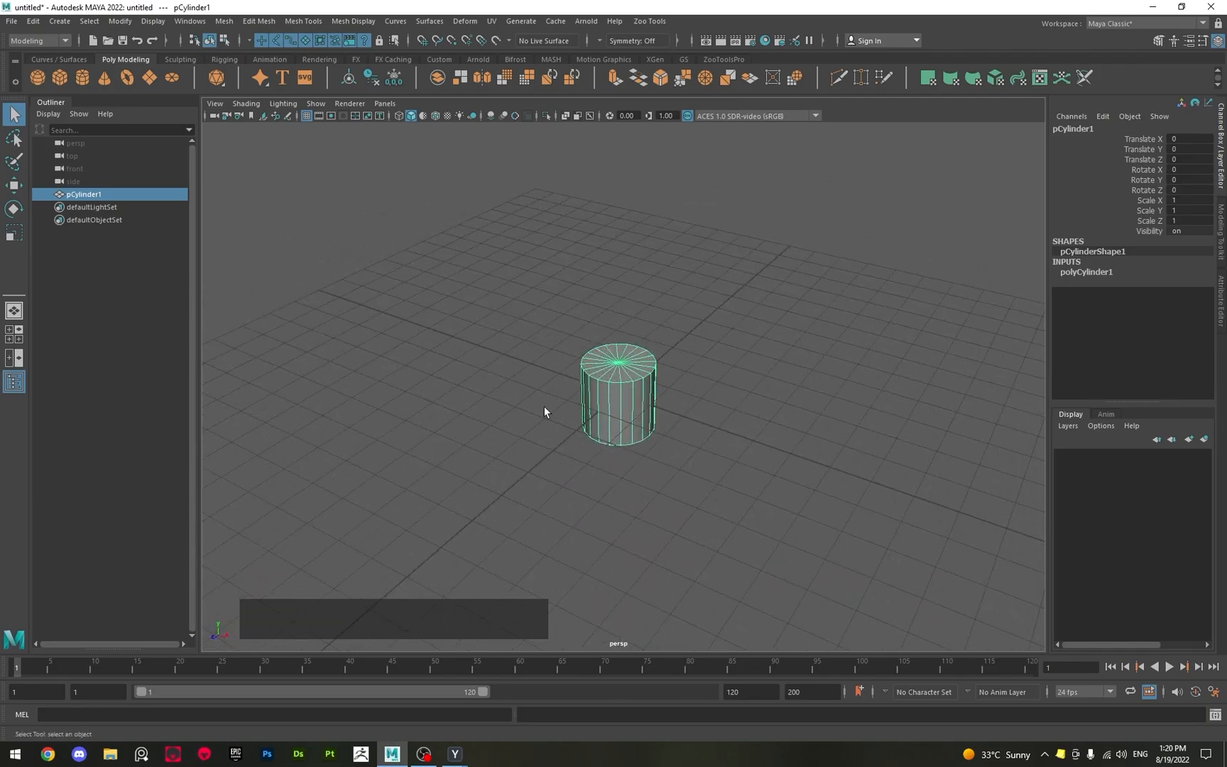
# Move the cylinder along the X axis to about -2.64 with the Move tool, and deselect it.
pyautogui.keyDown('alt'); pyautogui.moveTo(545, 411); pyautogui.dragTo(618, 476); pyautogui.keyUp('alt')
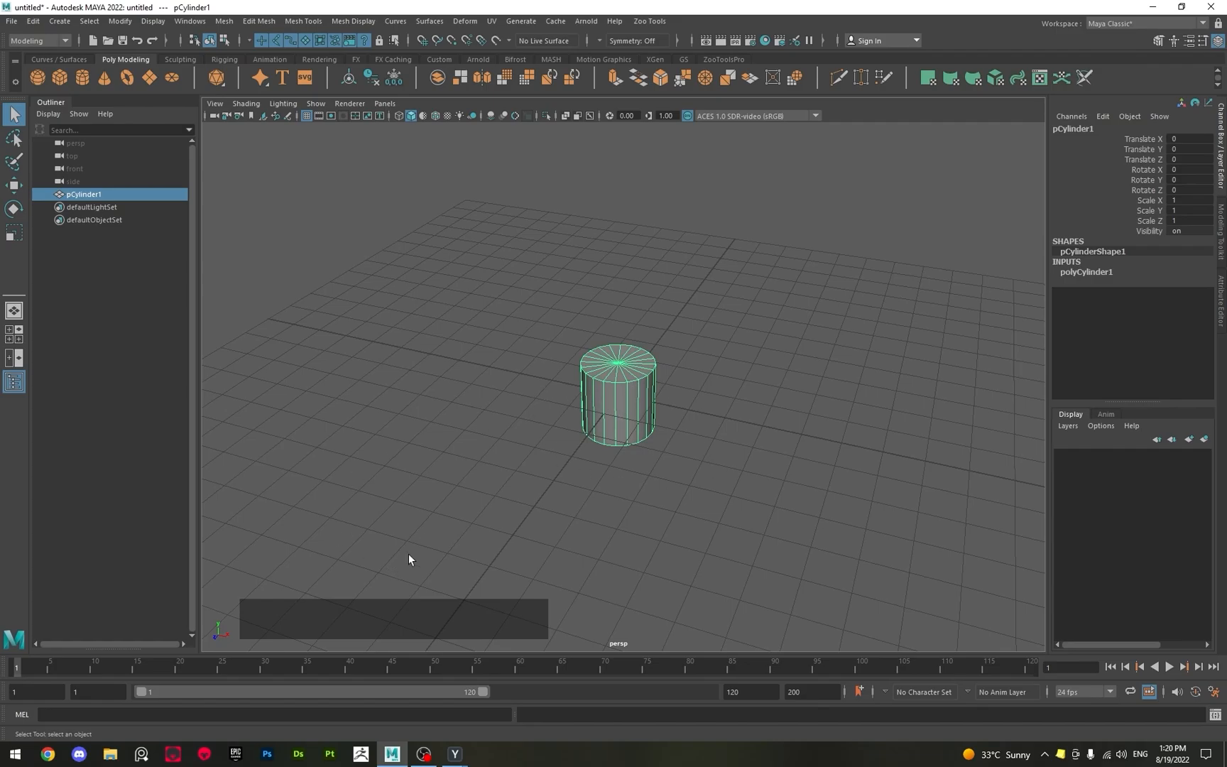
pyautogui.keyDown('alt'); pyautogui.moveTo(408, 559); pyautogui.dragTo(678, 421); pyautogui.keyUp('alt')
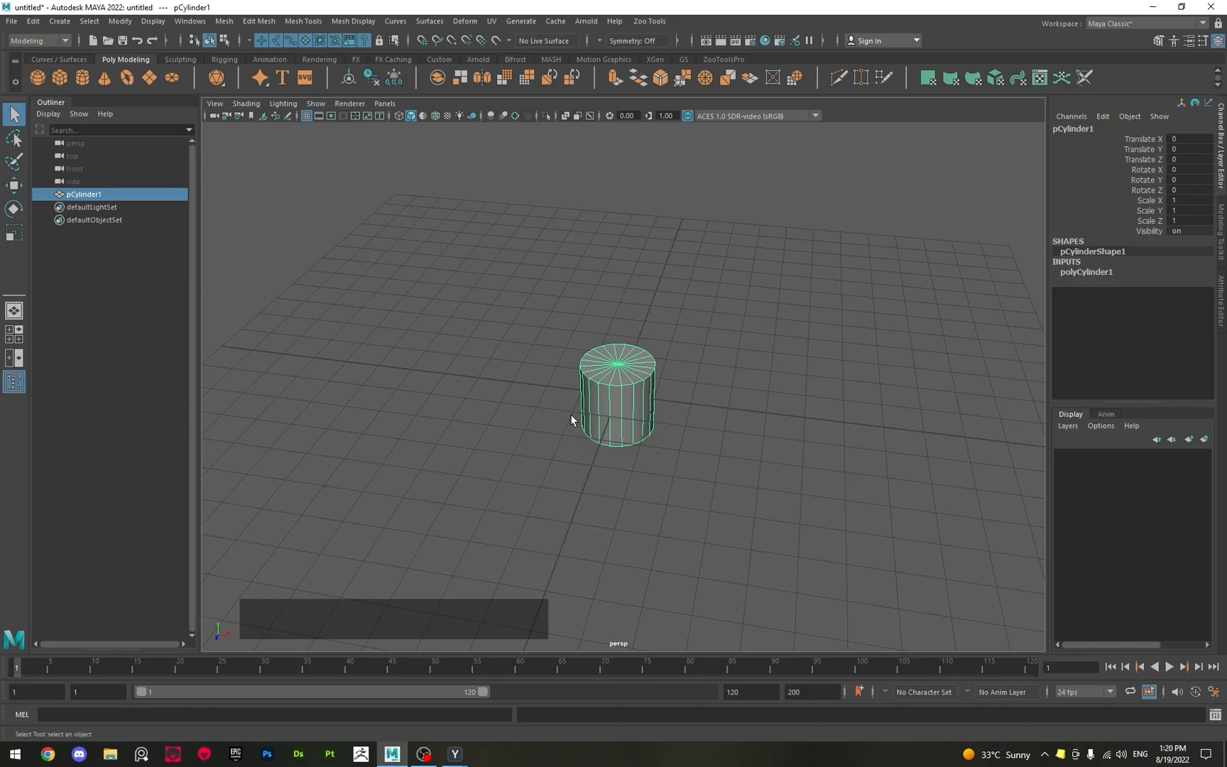
pyautogui.press('w')
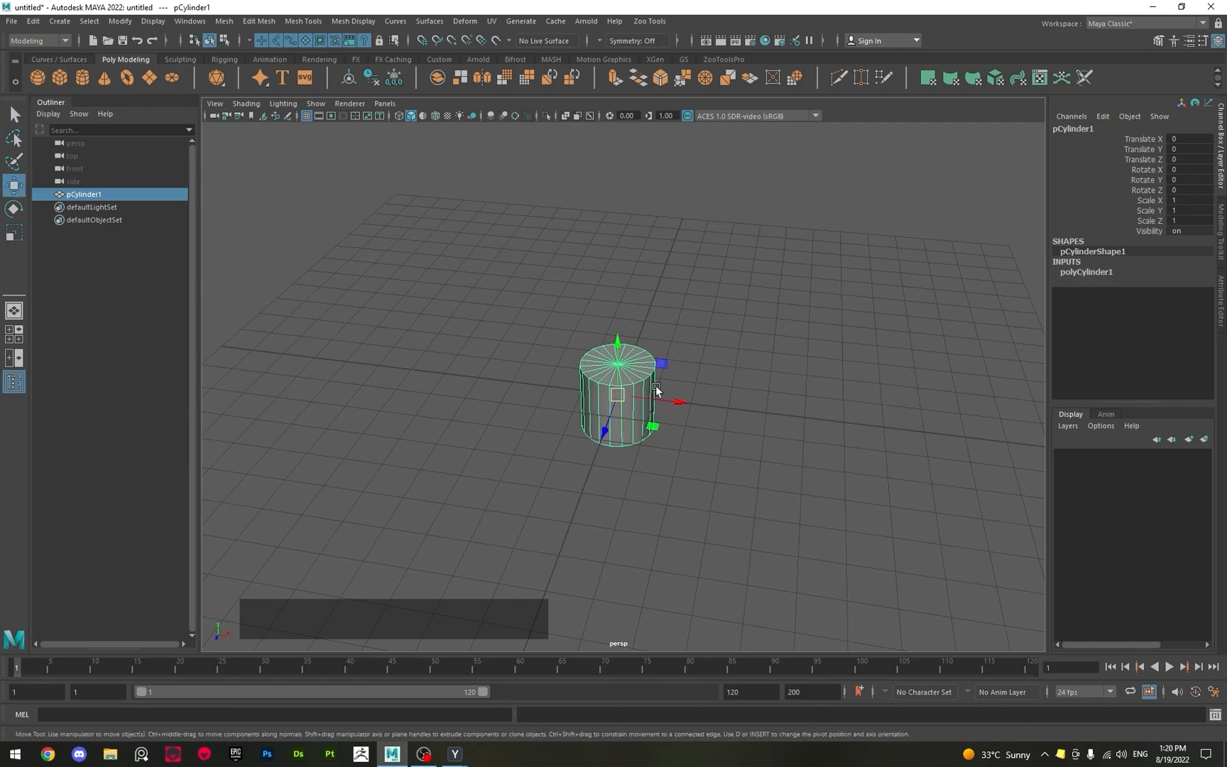
pyautogui.keyDown('alt'); pyautogui.moveTo(655, 385); pyautogui.dragTo(668, 474); pyautogui.keyUp('alt')
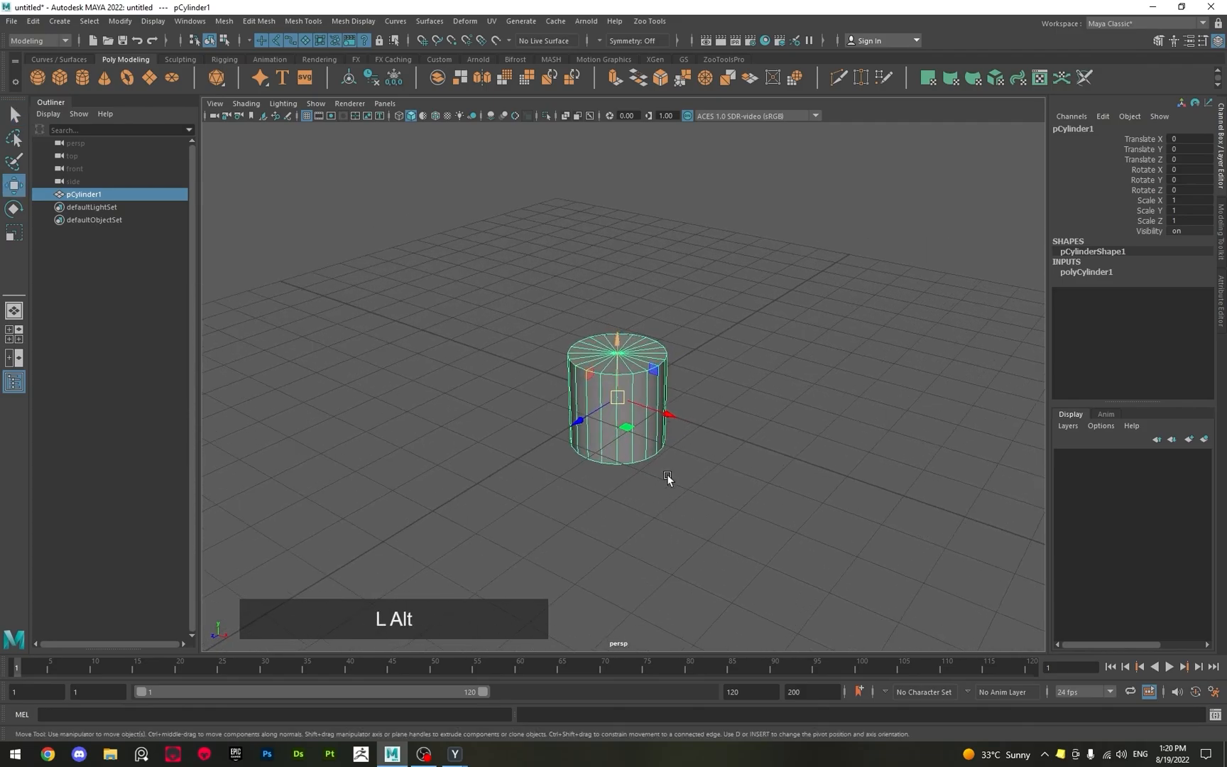
pyautogui.keyDown('alt'); pyautogui.moveTo(667, 474); pyautogui.dragTo(322, 345, button='right'); pyautogui.keyUp('alt')
pyautogui.keyDown('alt'); pyautogui.moveTo(323, 345); pyautogui.dragTo(679, 424); pyautogui.keyUp('alt')
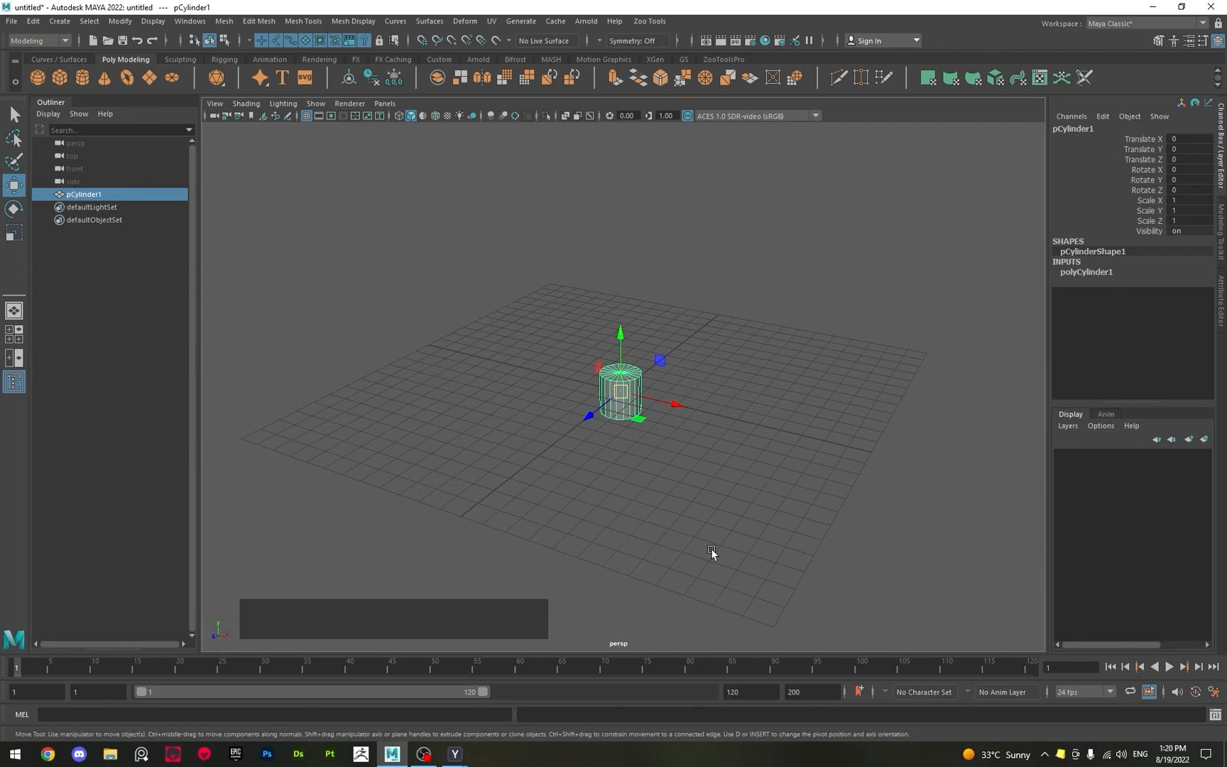
pyautogui.click(662, 402)
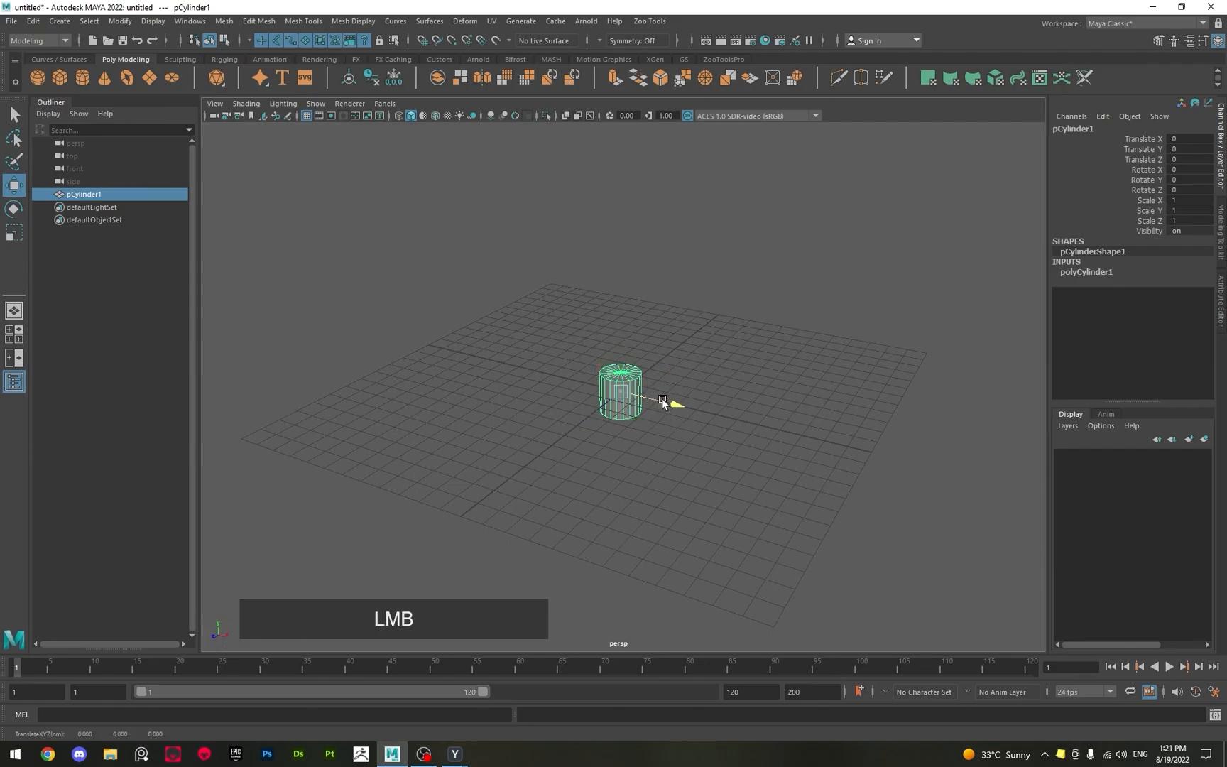
pyautogui.moveTo(662, 403); pyautogui.dragTo(554, 515)
pyautogui.click(553, 514)
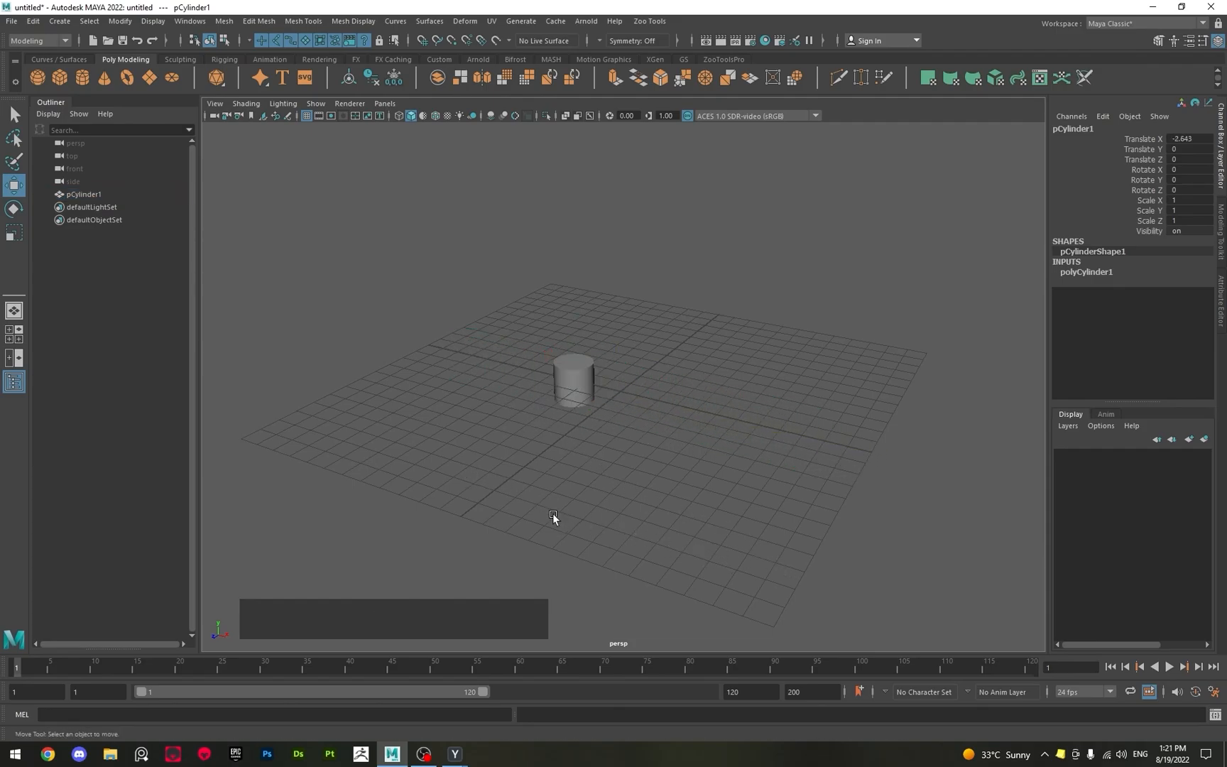
# Reselect the cylinder and shift it slightly to about -2.5 in X and -0.03 in Z.
pyautogui.keyDown('alt'); pyautogui.scroll(5, 594, 440); pyautogui.keyUp('alt')
pyautogui.click(552, 399)
pyautogui.keyDown('alt'); pyautogui.moveTo(608, 470); pyautogui.dragTo(639, 513); pyautogui.keyUp('alt')
pyautogui.keyDown('alt'); pyautogui.moveTo(476, 428); pyautogui.dragTo(578, 430, button='middle'); pyautogui.keyUp('alt')
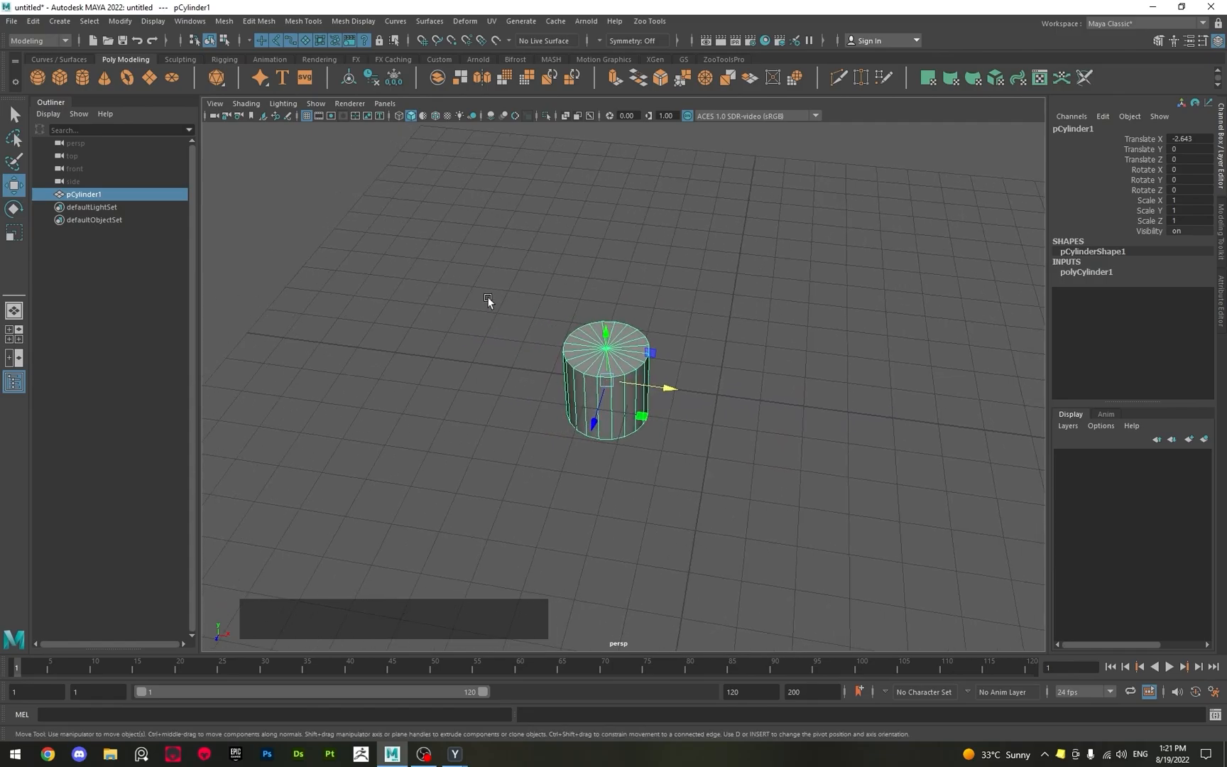
pyautogui.moveTo(466, 304); pyautogui.dragTo(670, 477)
pyautogui.moveTo(416, 261); pyautogui.dragTo(695, 522)
pyautogui.moveTo(480, 313); pyautogui.dragTo(767, 609)
pyautogui.click(558, 393)
pyautogui.click(579, 369)
pyautogui.keyDown('alt'); pyautogui.scroll(3, 687, 518); pyautogui.keyUp('alt')
pyautogui.moveTo(594, 404); pyautogui.dragTo(569, 430)
pyautogui.scroll(-2, 607, 463)
# Raise the cylinder along the Y axis to about 5.46 and check its height above the grid.
pyautogui.moveTo(597, 338); pyautogui.dragTo(592, 183)
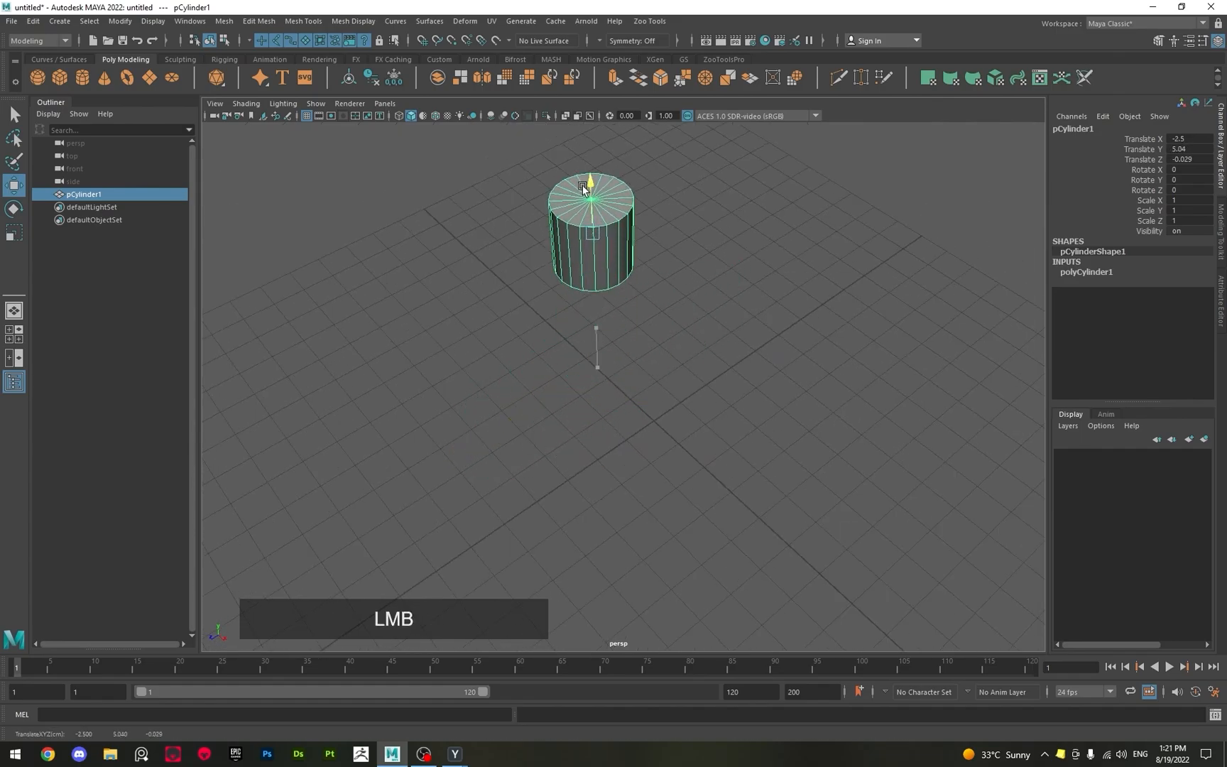
pyautogui.keyDown('alt'); pyautogui.moveTo(597, 342); pyautogui.dragTo(613, 364); pyautogui.keyUp('alt')
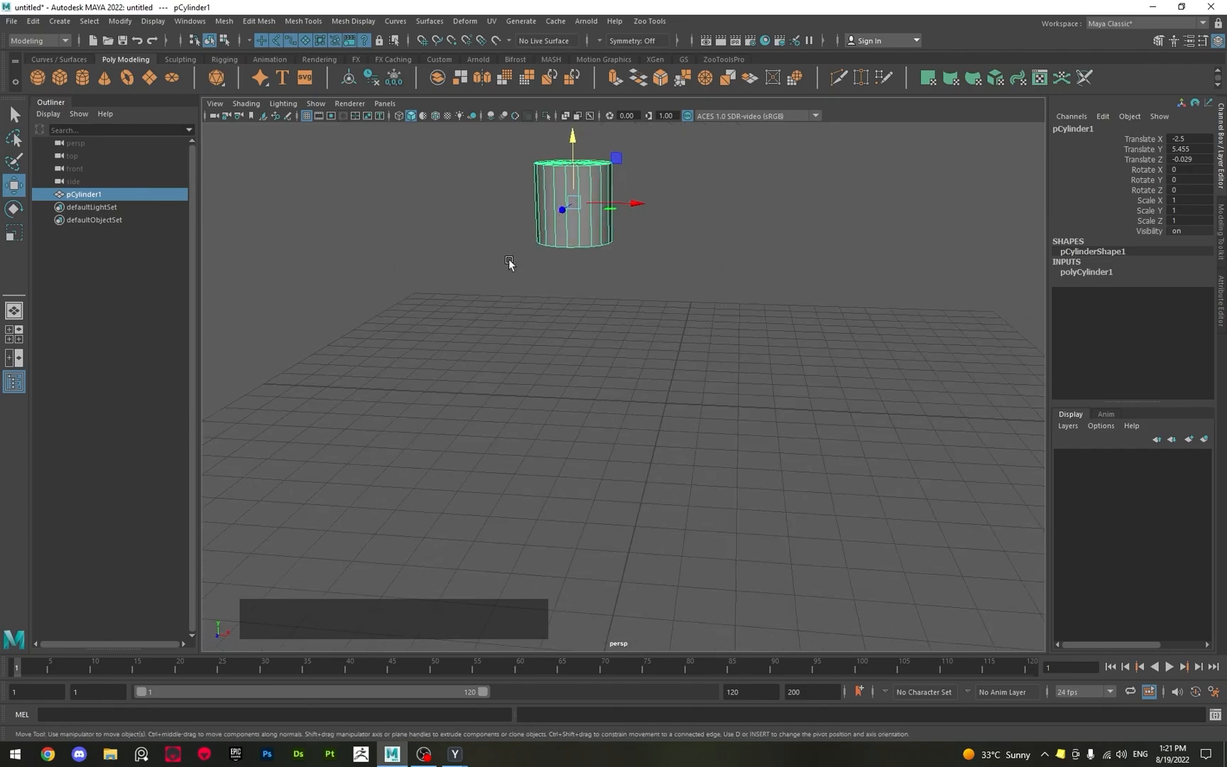
pyautogui.moveTo(521, 260)
pyautogui.keyDown('alt'); pyautogui.mouseDown()
pyautogui.moveTo(499, 288)
pyautogui.moveTo(511, 284)
pyautogui.mouseUp(); pyautogui.keyUp('alt')
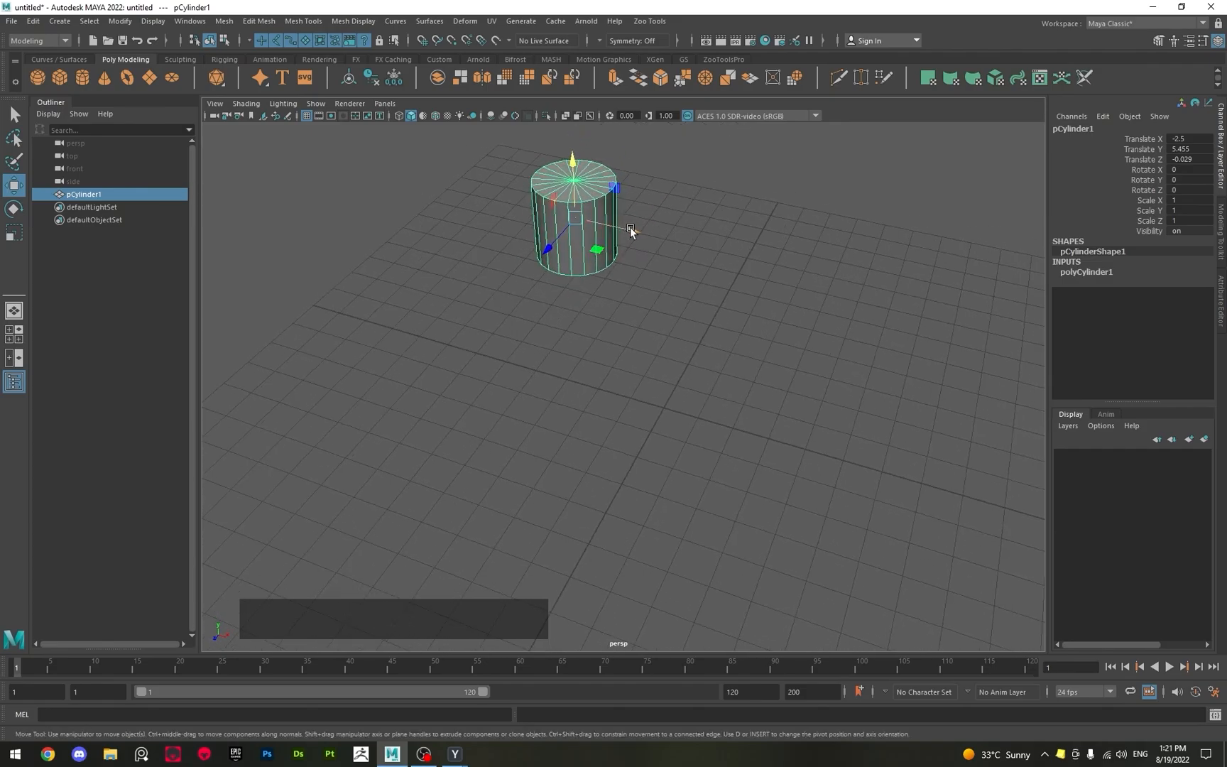
# Move the raised cylinder along the X axis only, to about -0.33.
pyautogui.moveTo(633, 231); pyautogui.dragTo(674, 373)
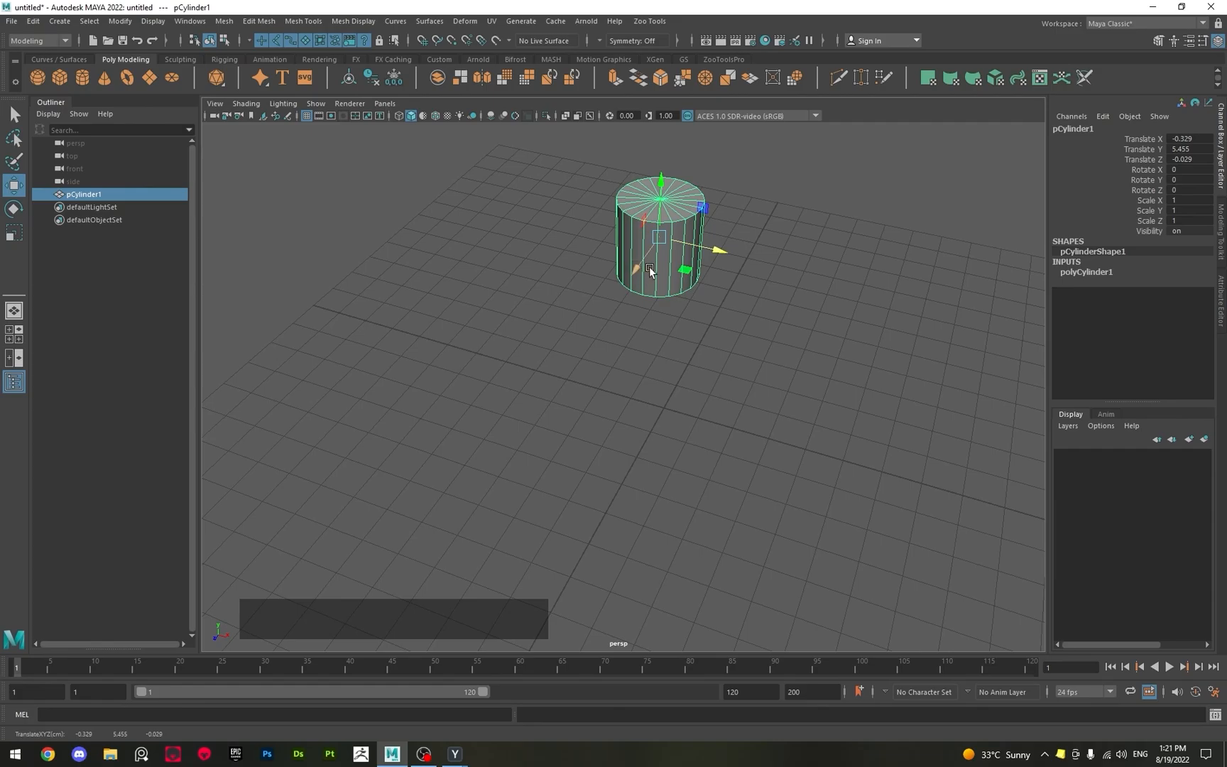
pyautogui.click(751, 281)
pyautogui.click(692, 253)
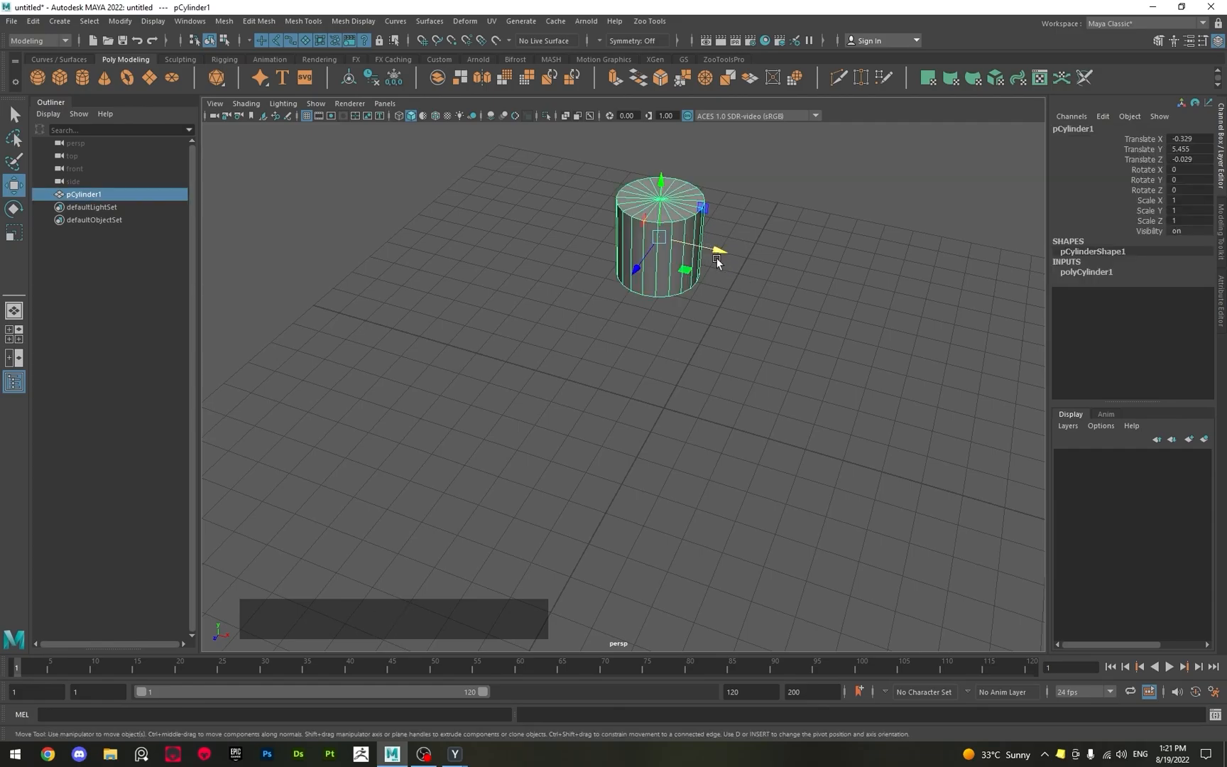
pyautogui.click(717, 254)
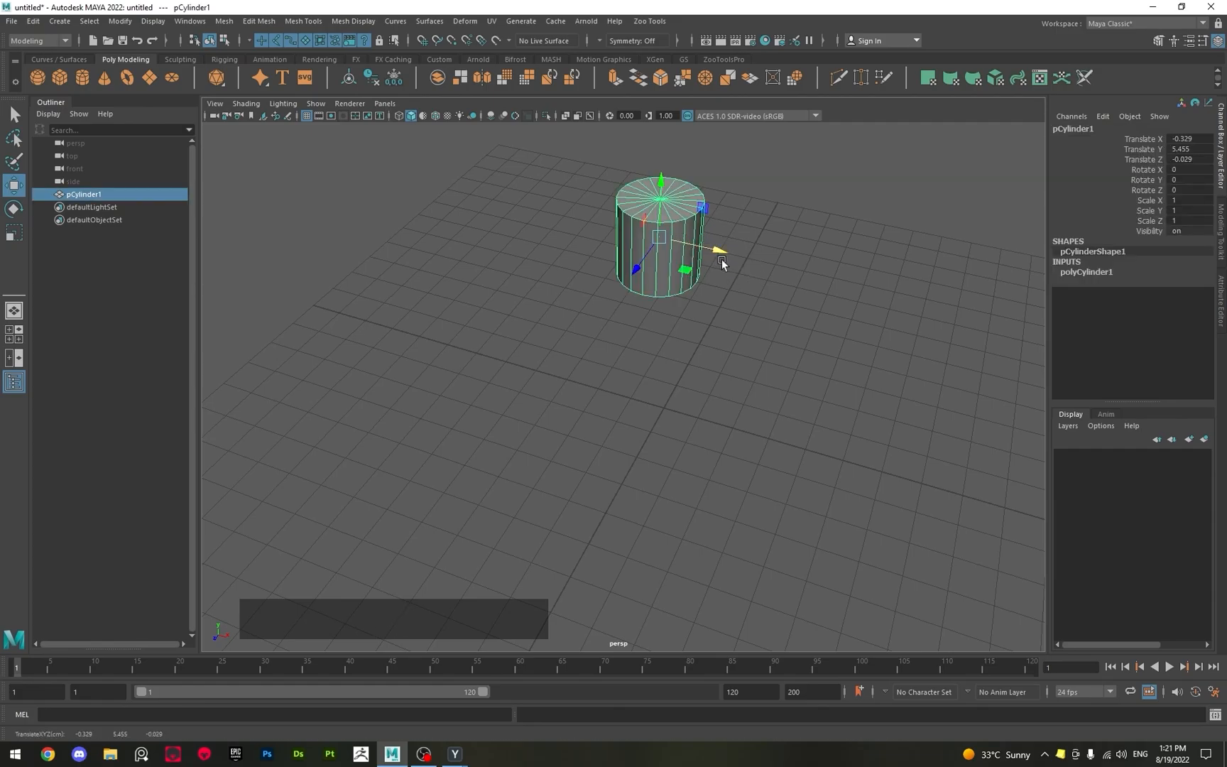
# Move the cylinder within the XZ plane to about -1.18 in X and 0.69 in Z.
pyautogui.click(631, 265)
pyautogui.keyDown('alt'); pyautogui.moveTo(699, 288); pyautogui.dragTo(672, 332); pyautogui.keyUp('alt')
pyautogui.keyDown('alt'); pyautogui.scroll(3, 672, 332); pyautogui.keyUp('alt')
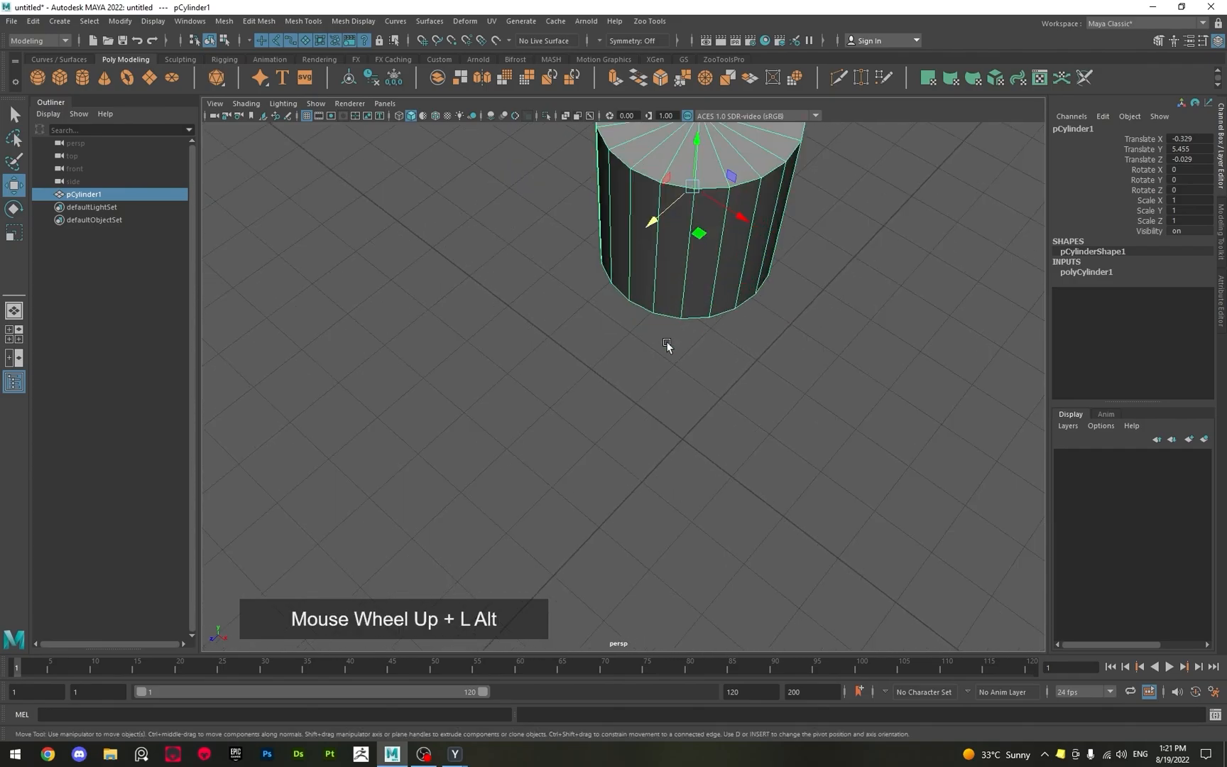
pyautogui.keyDown('alt'); pyautogui.moveTo(648, 307); pyautogui.dragTo(657, 329, button='right'); pyautogui.keyUp('alt')
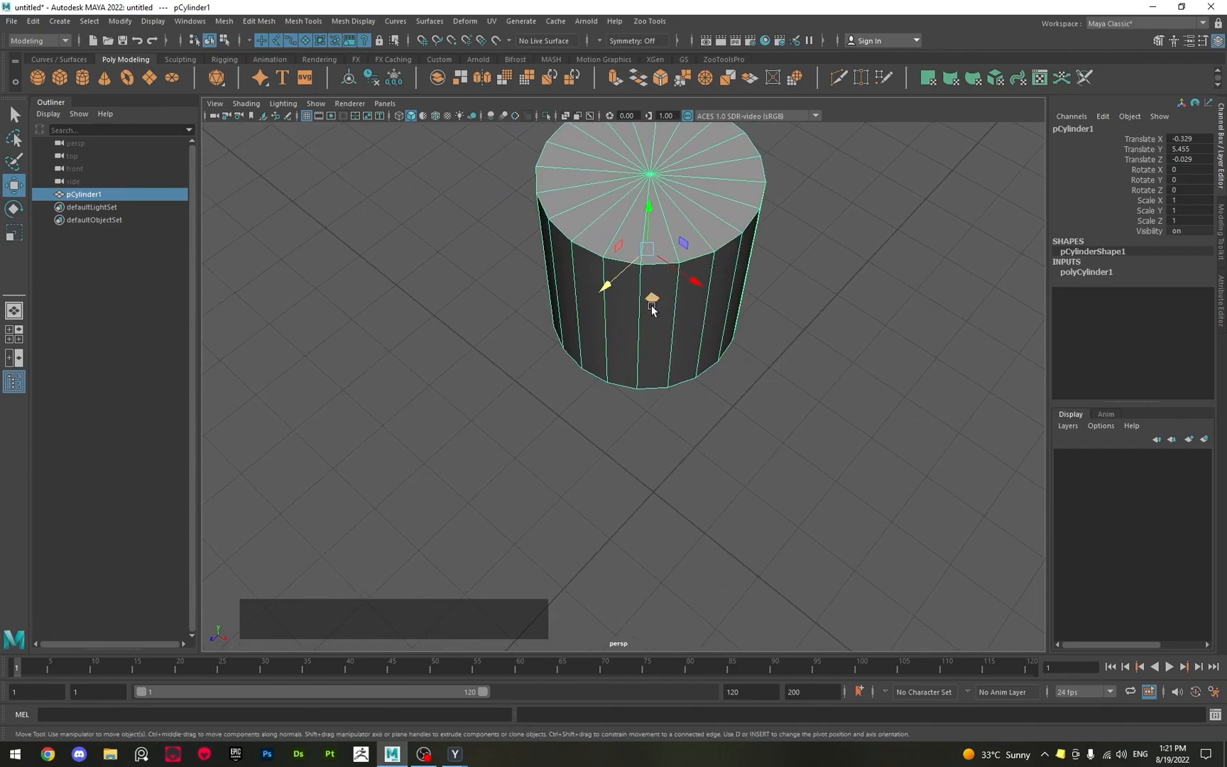
pyautogui.keyDown('alt'); pyautogui.scroll(-5, 653, 305); pyautogui.keyUp('alt')
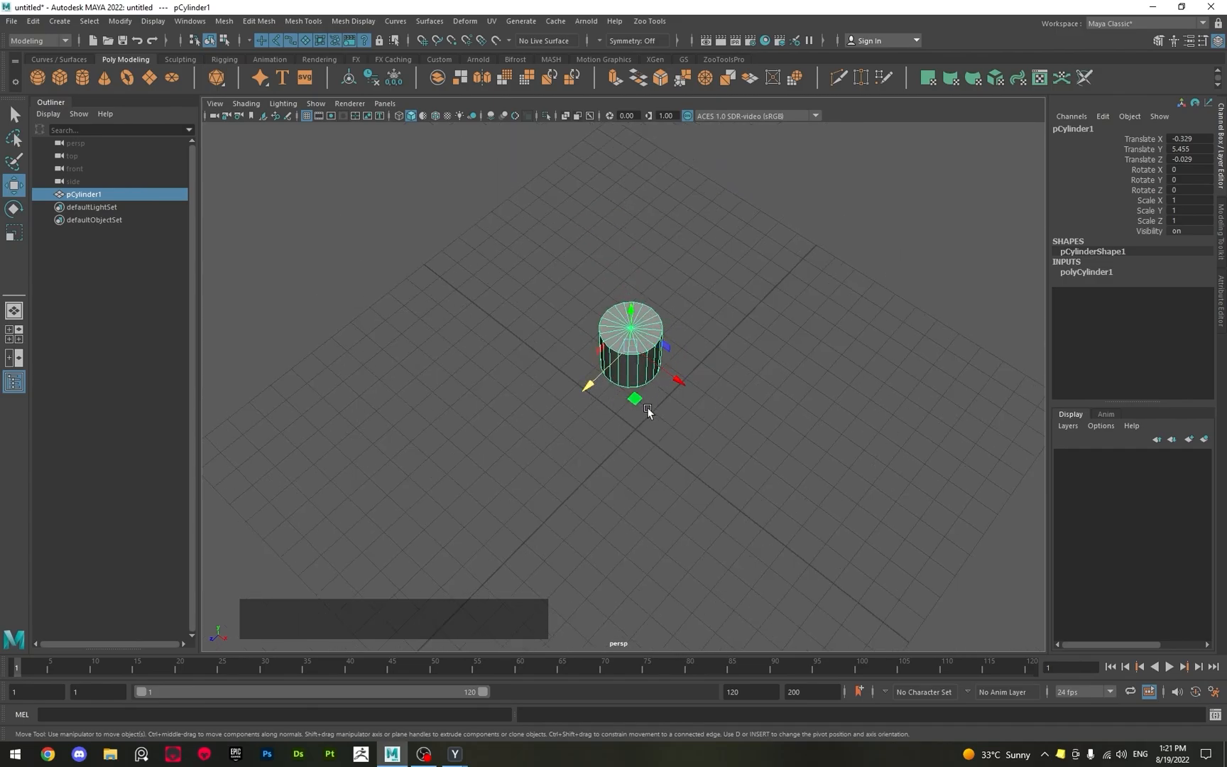
pyautogui.moveTo(647, 406); pyautogui.dragTo(616, 329)
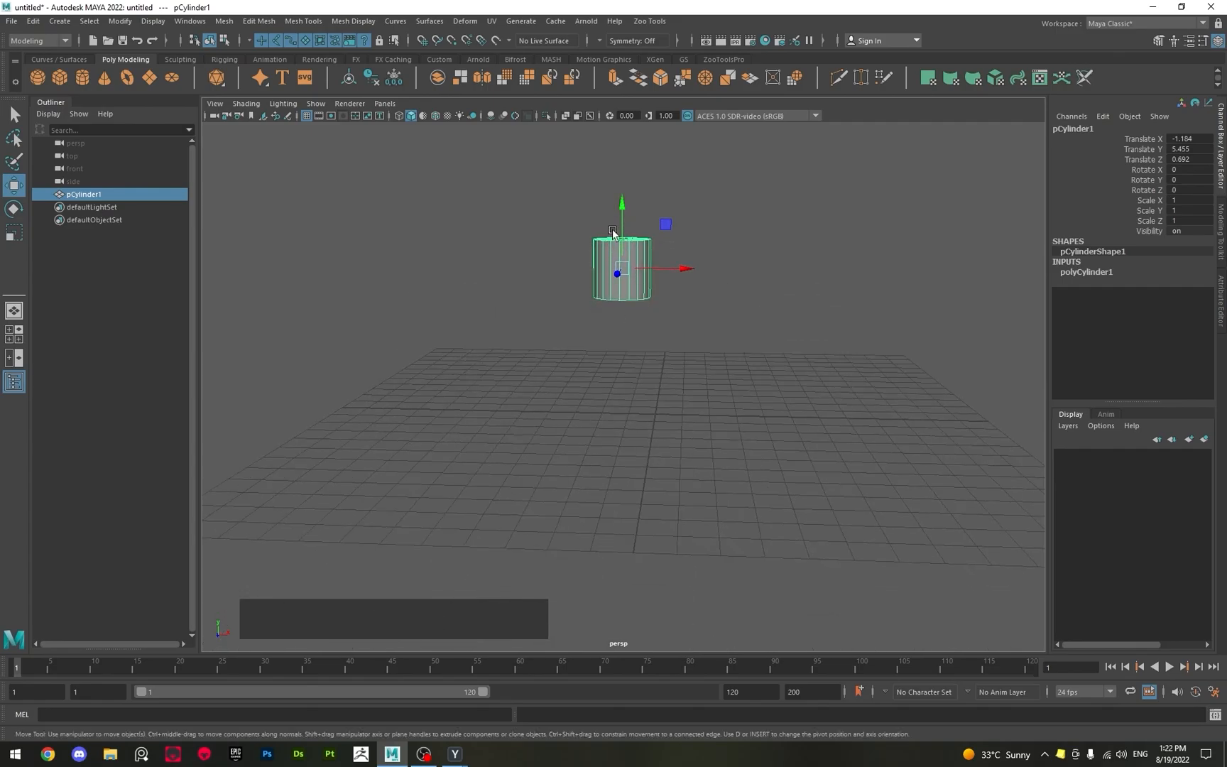
# Move the cylinder within the XY plane to about 0.19 in X and 4.78 in Y, and frame it.
pyautogui.moveTo(665, 231); pyautogui.dragTo(706, 249)
pyautogui.keyDown('alt'); pyautogui.scroll(-2, 680, 305); pyautogui.keyUp('alt')
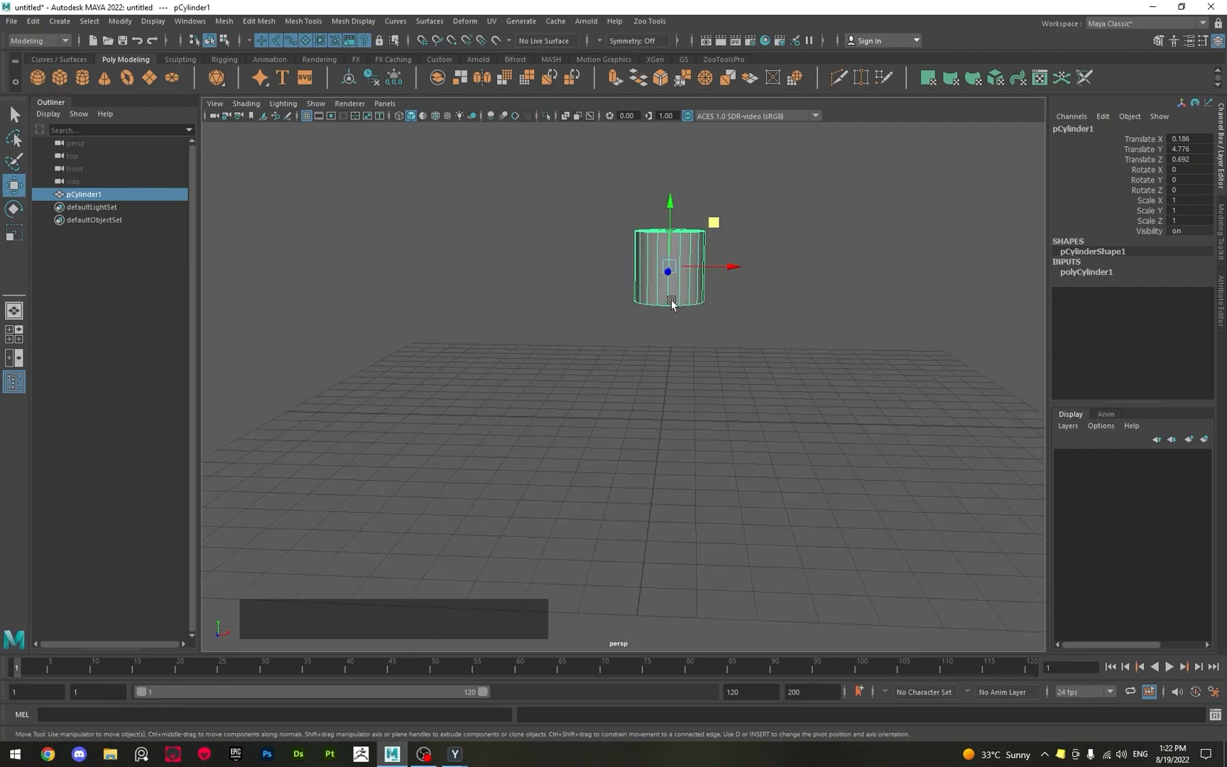
pyautogui.press('f')
# Move the cylinder freely by its central move handle to about -0.57 in X, 0.98 in Y and 0.21 in Z.
pyautogui.keyDown('alt'); pyautogui.moveTo(557, 306); pyautogui.dragTo(491, 310, button='right'); pyautogui.keyUp('alt')
pyautogui.keyDown('alt'); pyautogui.moveTo(491, 310); pyautogui.dragTo(517, 326); pyautogui.keyUp('alt')
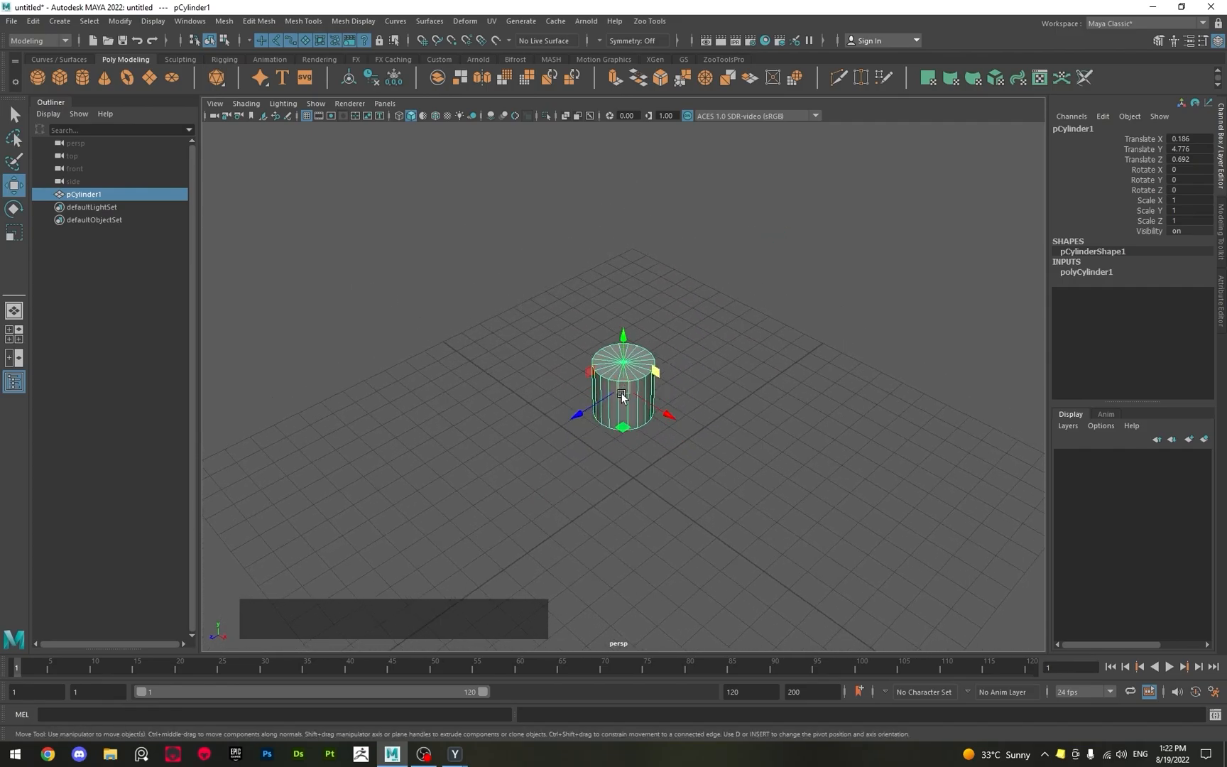
pyautogui.moveTo(621, 396); pyautogui.dragTo(815, 504)
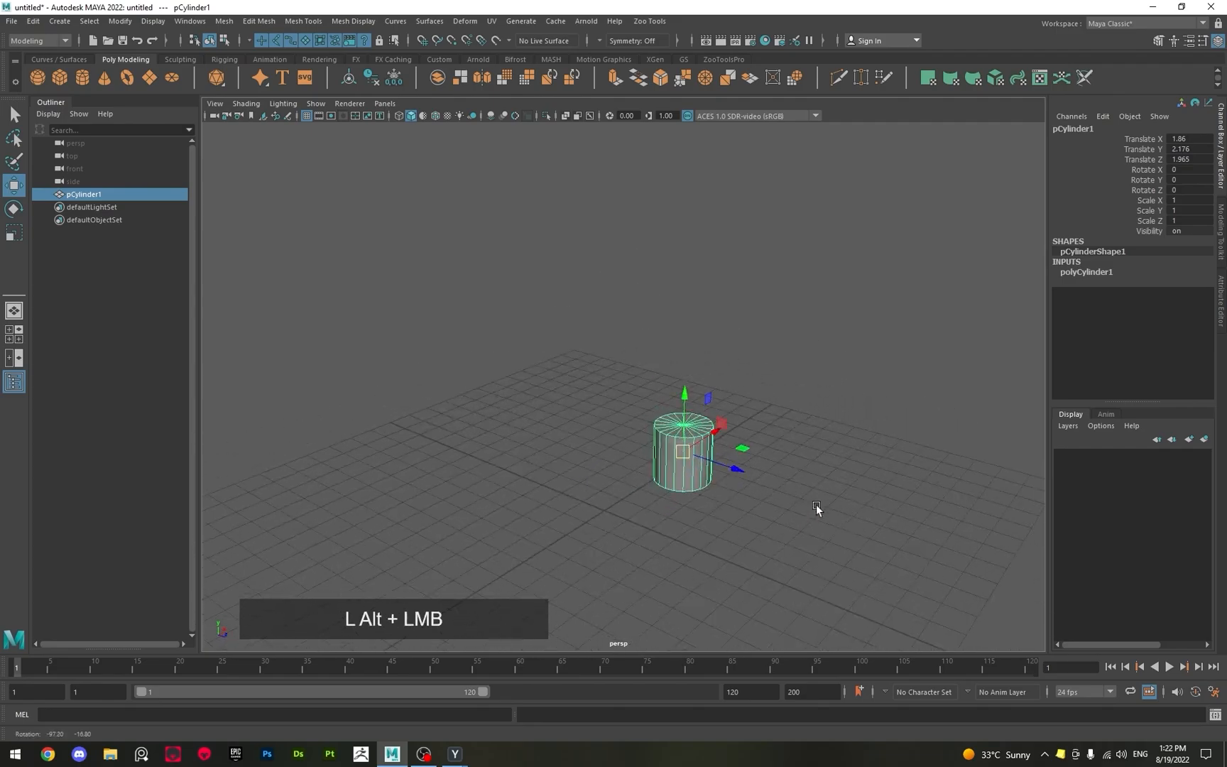
pyautogui.moveTo(682, 451); pyautogui.dragTo(604, 506)
pyautogui.keyDown('alt'); pyautogui.moveTo(537, 528); pyautogui.dragTo(622, 477); pyautogui.keyUp('alt')
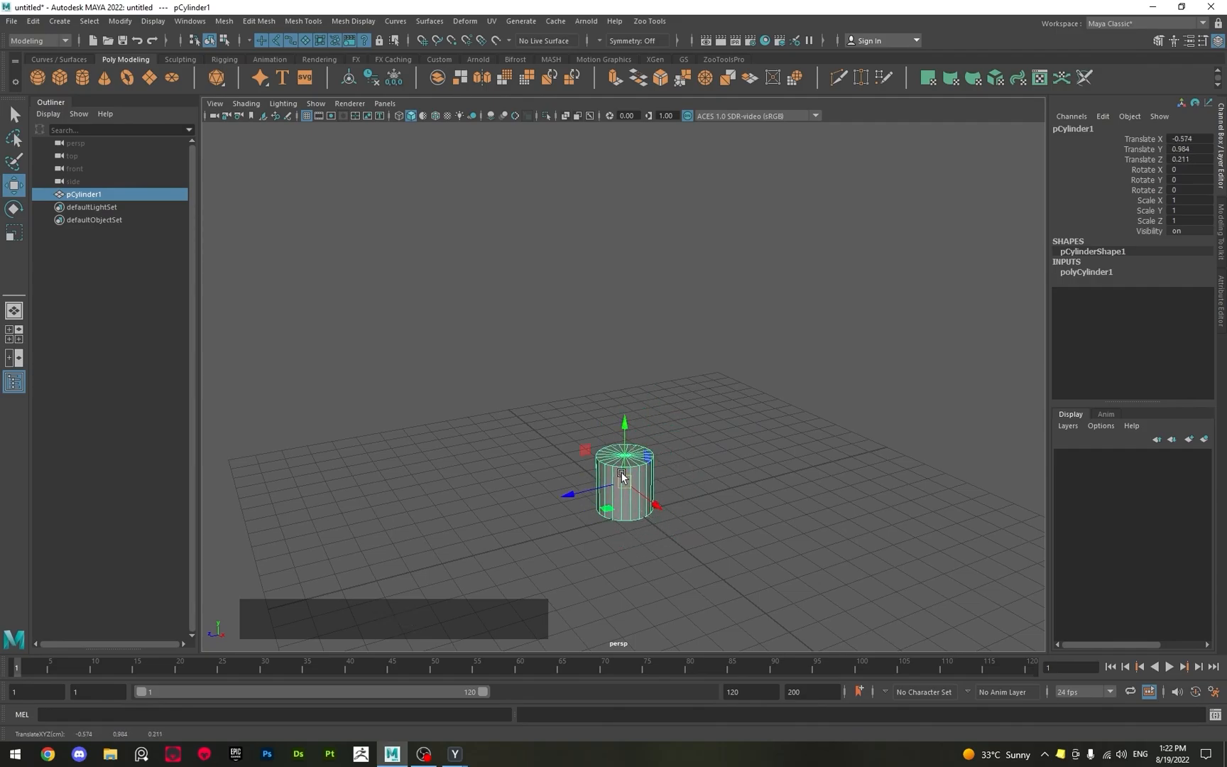
# Slide the cylinder horizontally within the XZ plane to about 1.05 in X and 1.12 in Z.
pyautogui.keyDown('alt'); pyautogui.scroll(3, 623, 474); pyautogui.keyUp('alt')
pyautogui.keyDown('alt'); pyautogui.moveTo(621, 506); pyautogui.dragTo(579, 415, button='middle'); pyautogui.keyUp('alt')
pyautogui.moveTo(579, 409); pyautogui.dragTo(646, 443)
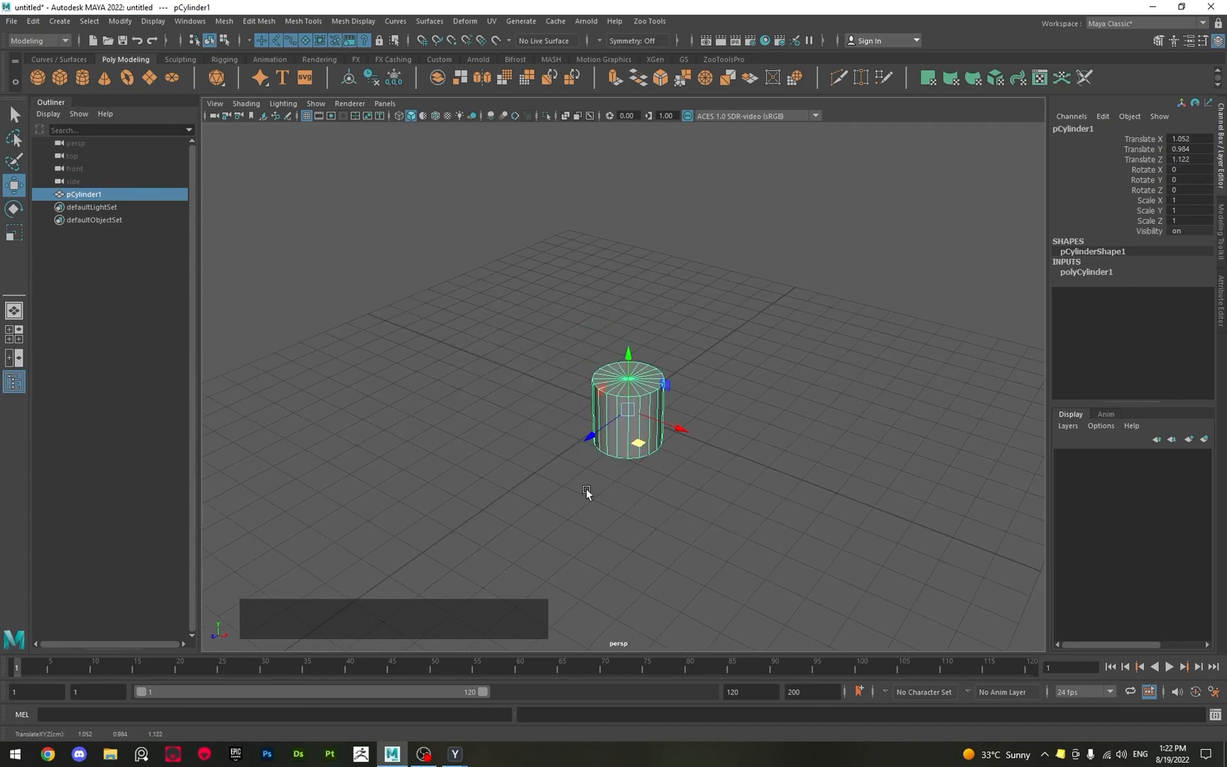
pyautogui.keyDown('alt'); pyautogui.moveTo(585, 489); pyautogui.dragTo(637, 490); pyautogui.keyUp('alt')
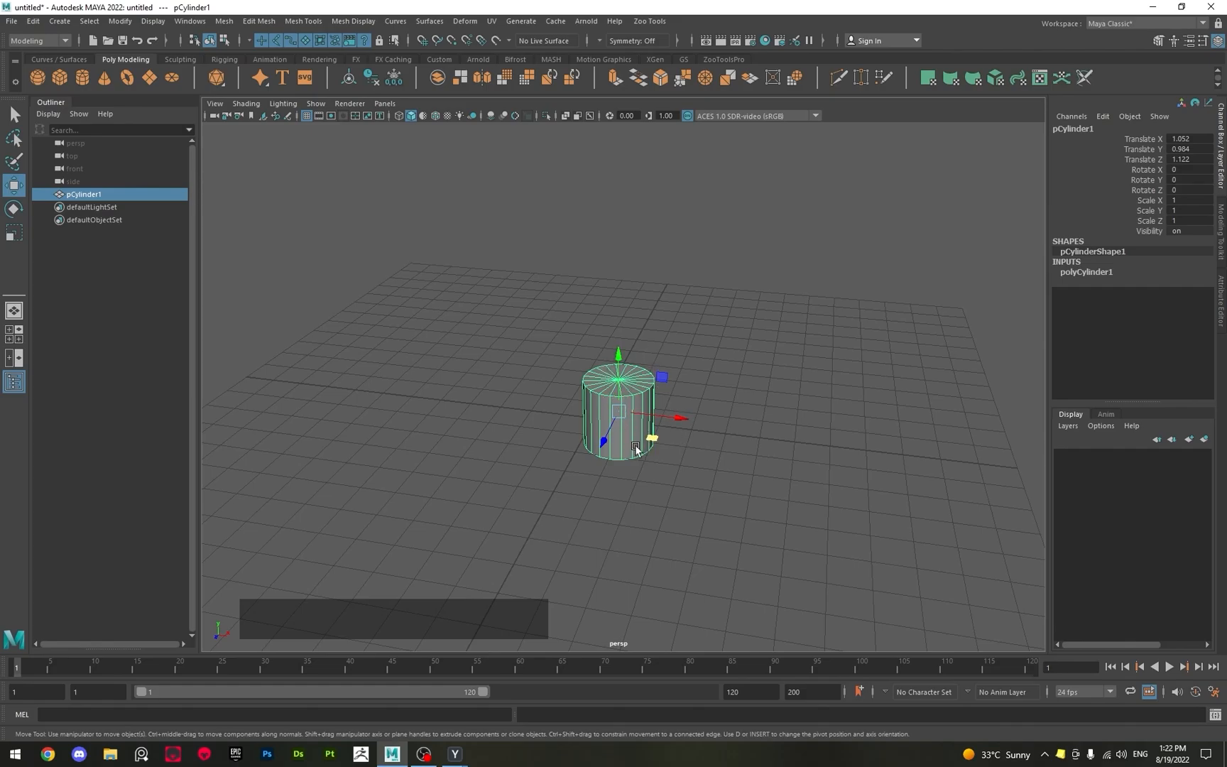
# Alternate between the Select and Move tools, deselecting and reselecting the cylinder, and finish with the Move tool active.
pyautogui.press('q')
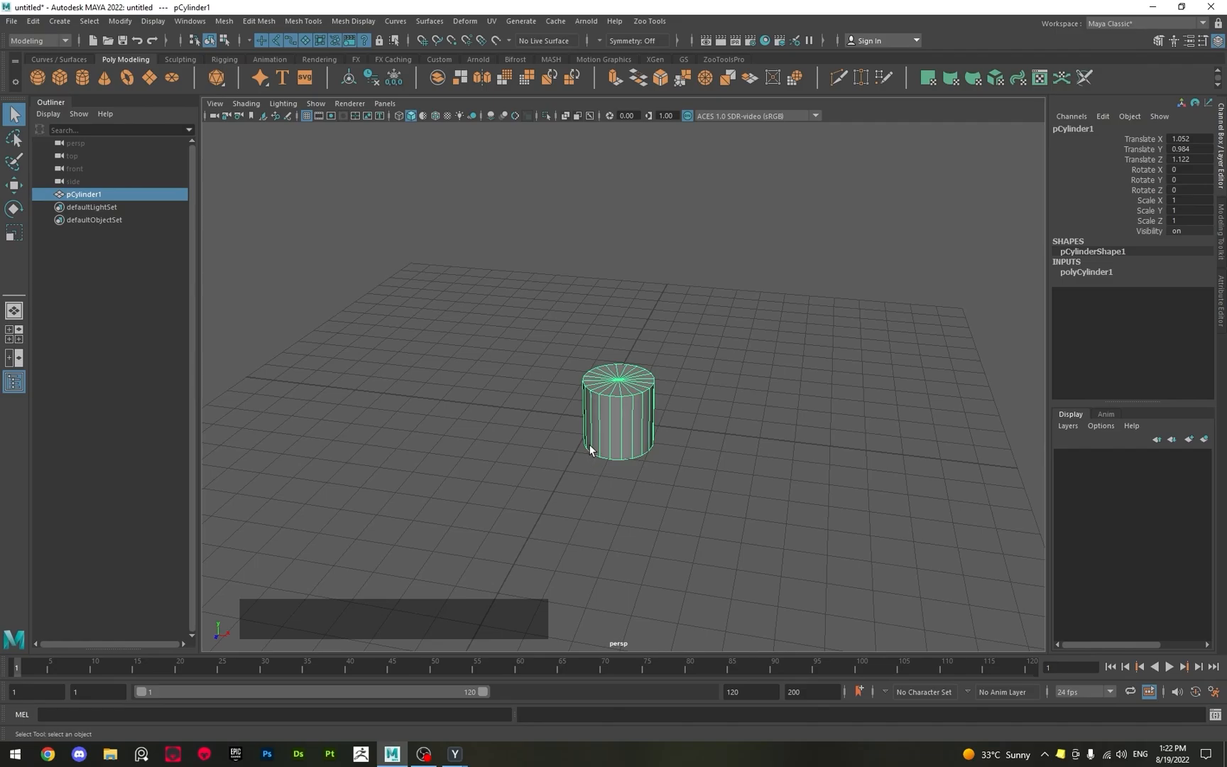
pyautogui.click(497, 375)
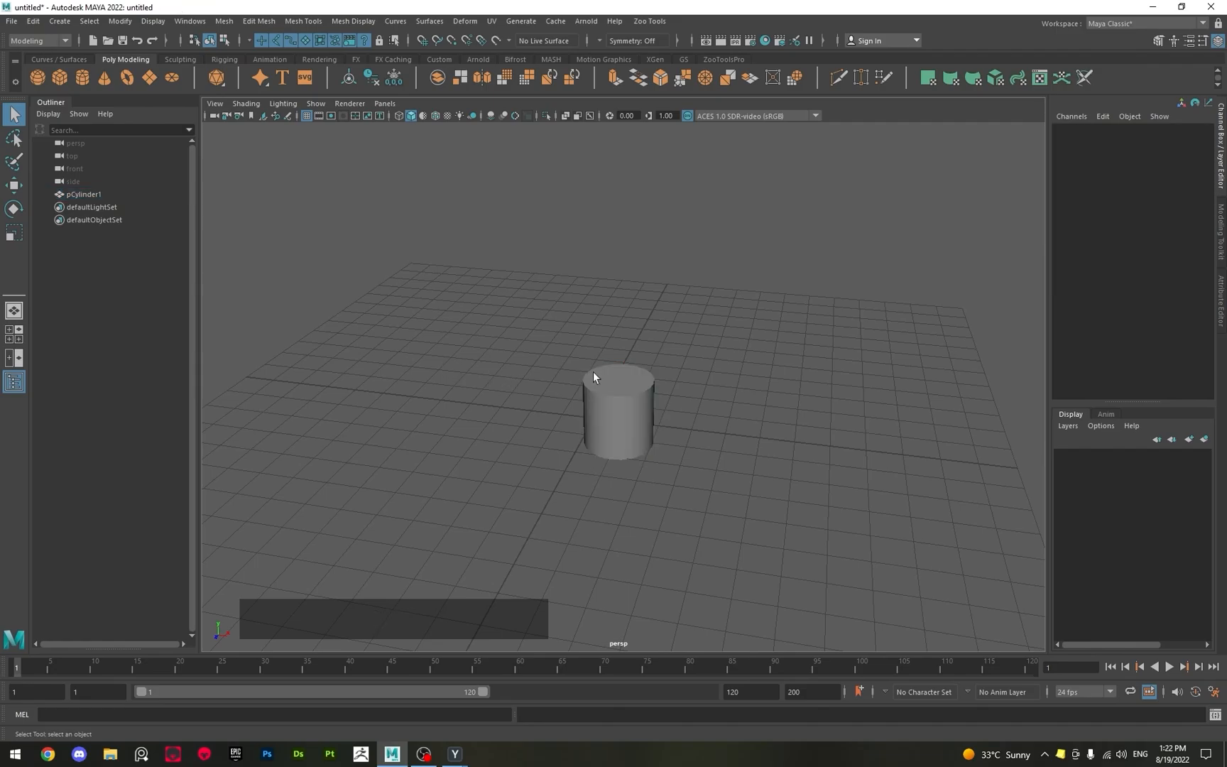
pyautogui.click(603, 393)
pyautogui.press('w')
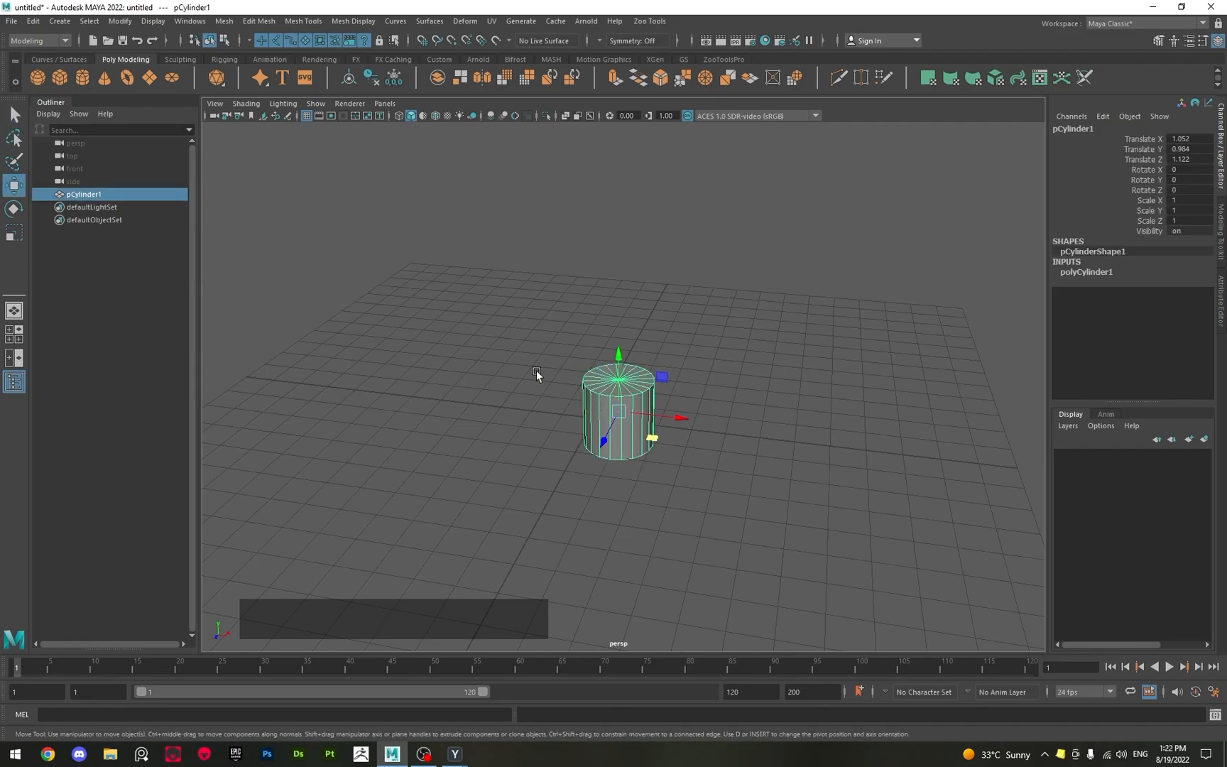
pyautogui.press('q')
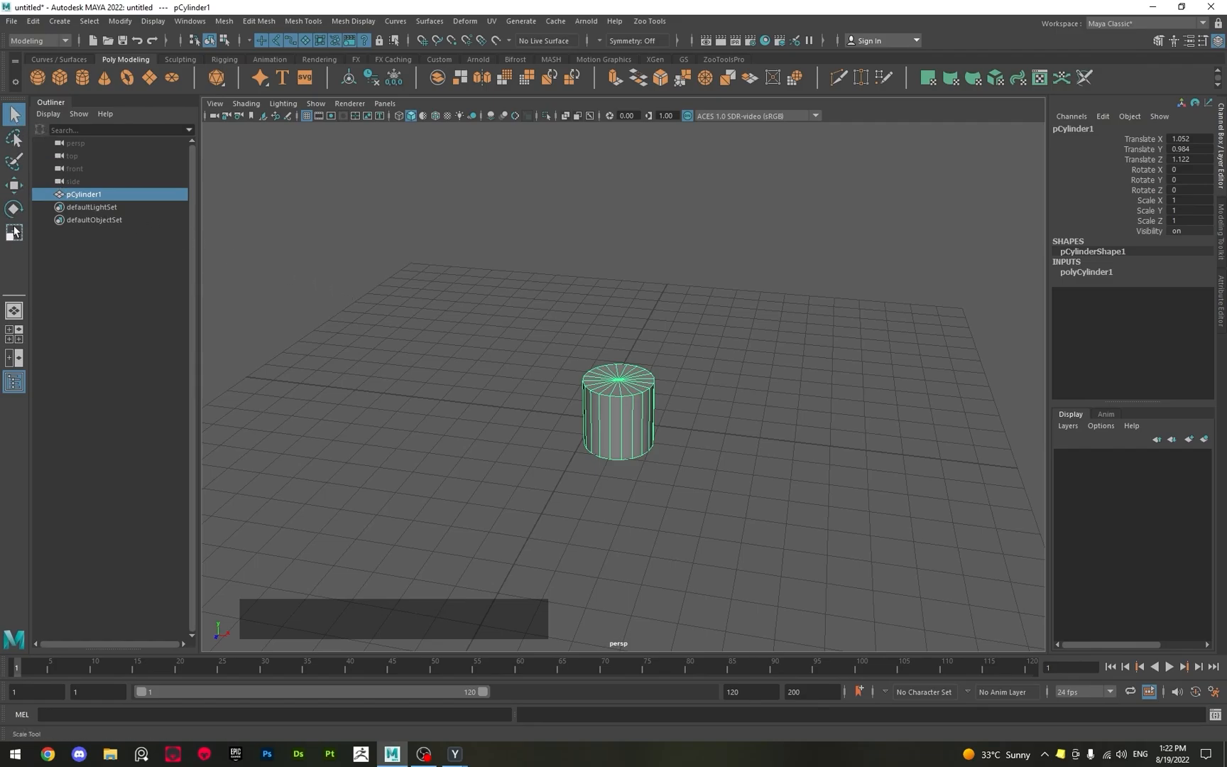
pyautogui.click(16, 115)
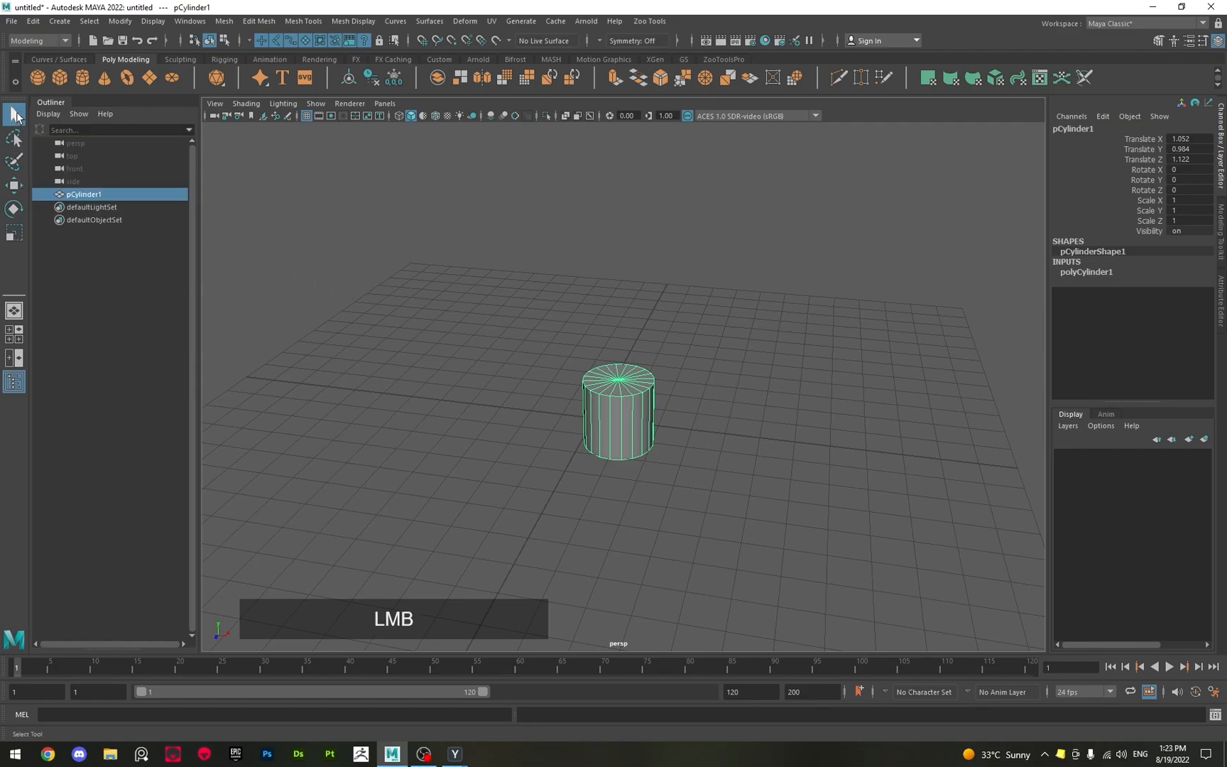
pyautogui.press('w')
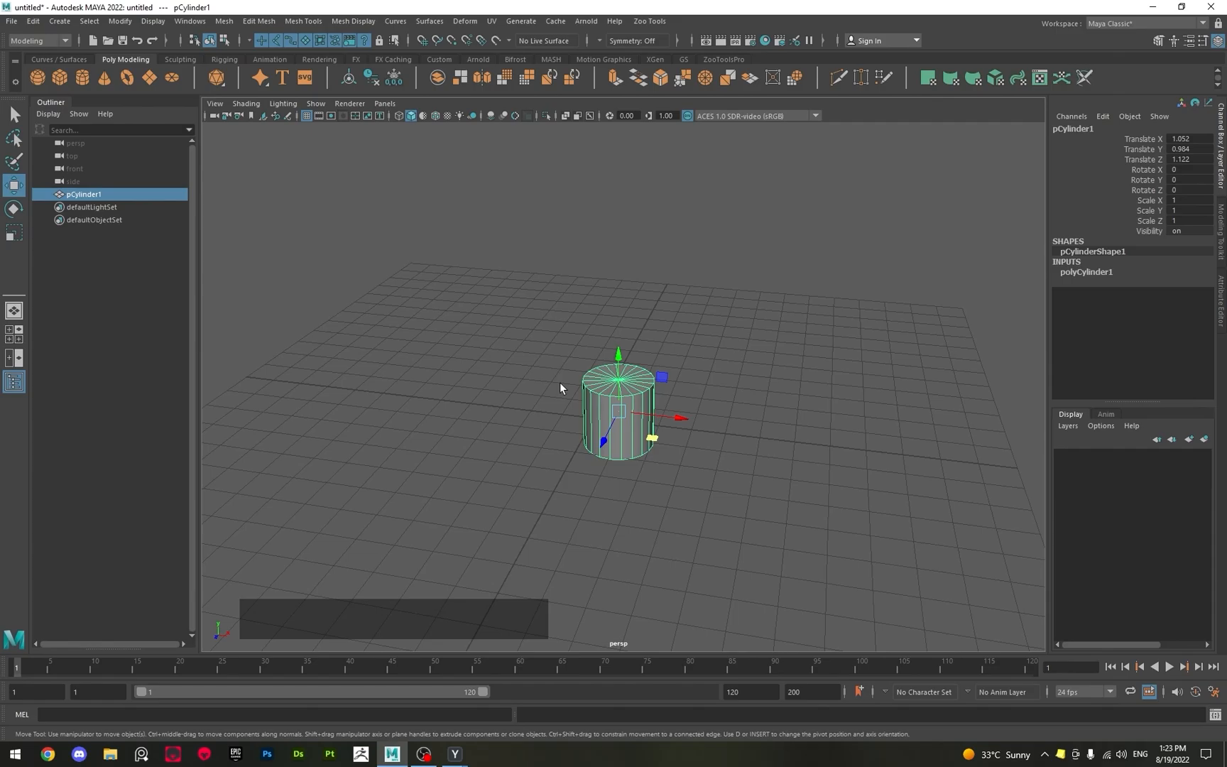
# Rotate the cylinder with the Rotate tool to about -72.9 in X, 33.5 in Y and -72.3 in Z.
pyautogui.press('e')
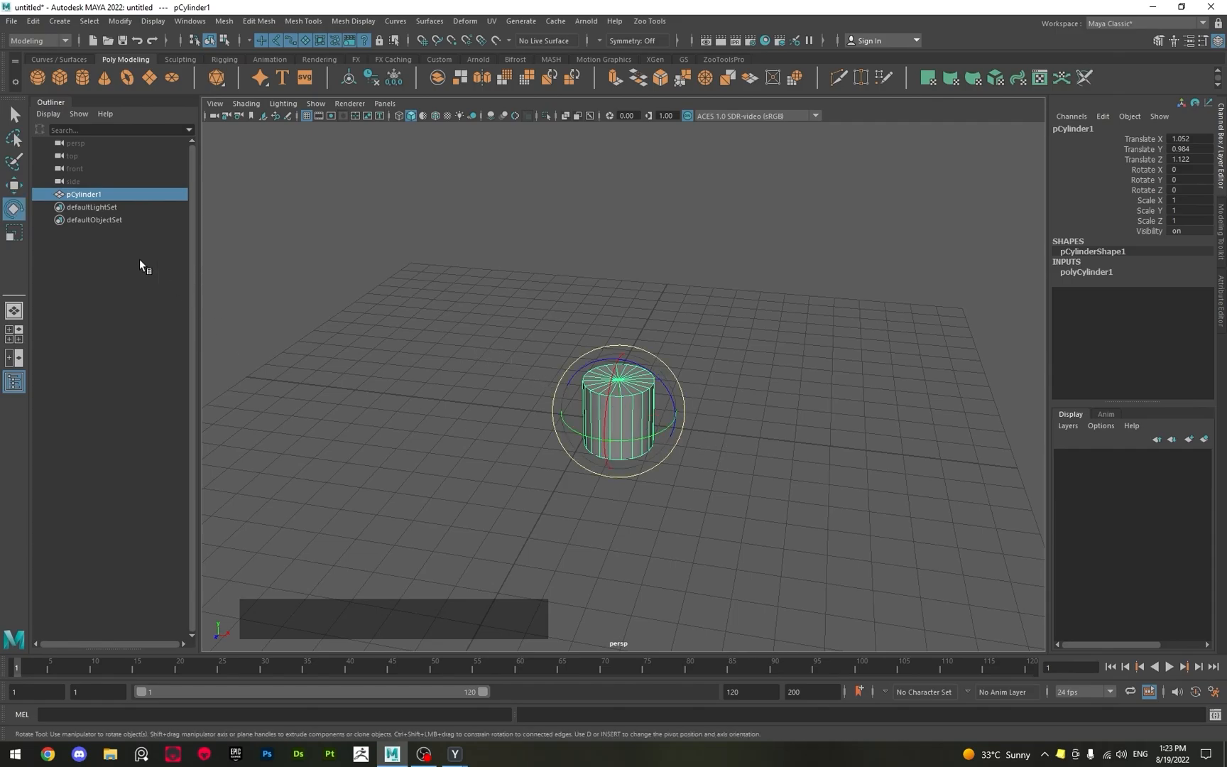
pyautogui.scroll(3, 595, 417)
pyautogui.keyDown('alt'); pyautogui.moveTo(595, 417); pyautogui.dragTo(525, 395); pyautogui.keyUp('alt')
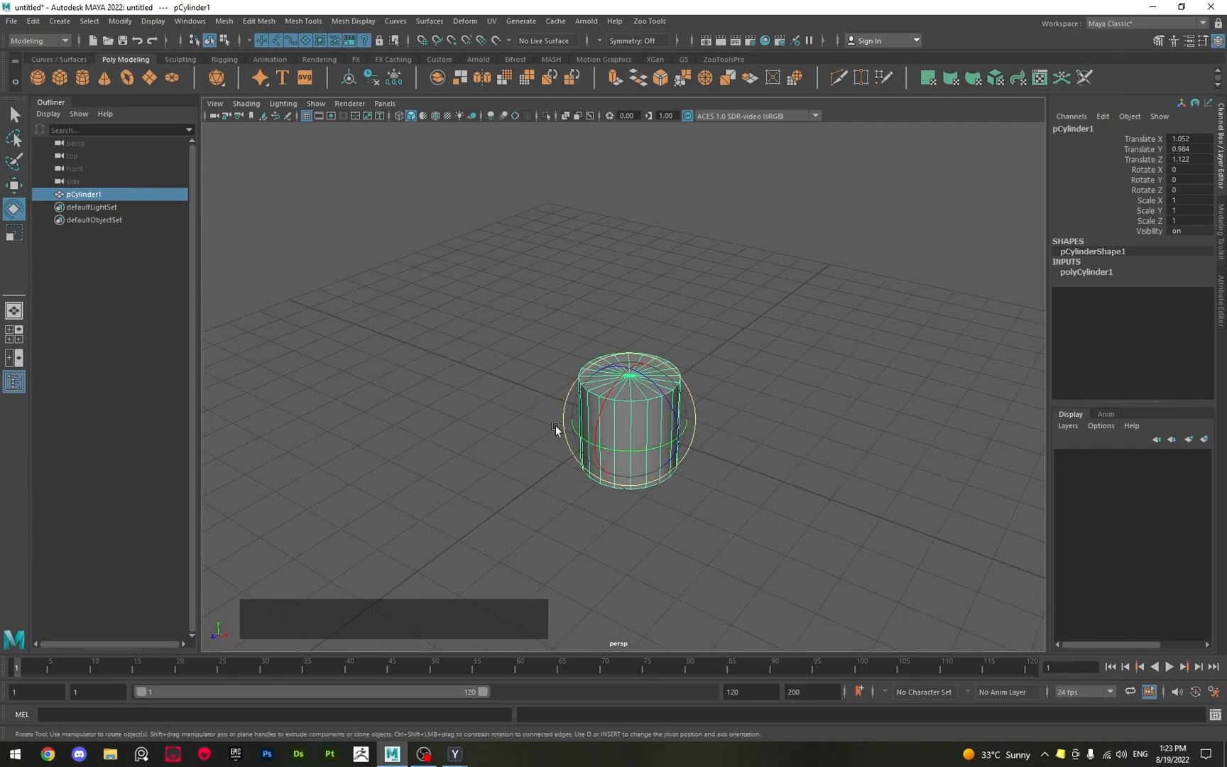
pyautogui.keyDown('alt'); pyautogui.moveTo(642, 445); pyautogui.dragTo(606, 496); pyautogui.keyUp('alt')
pyautogui.moveTo(599, 423); pyautogui.dragTo(680, 452)
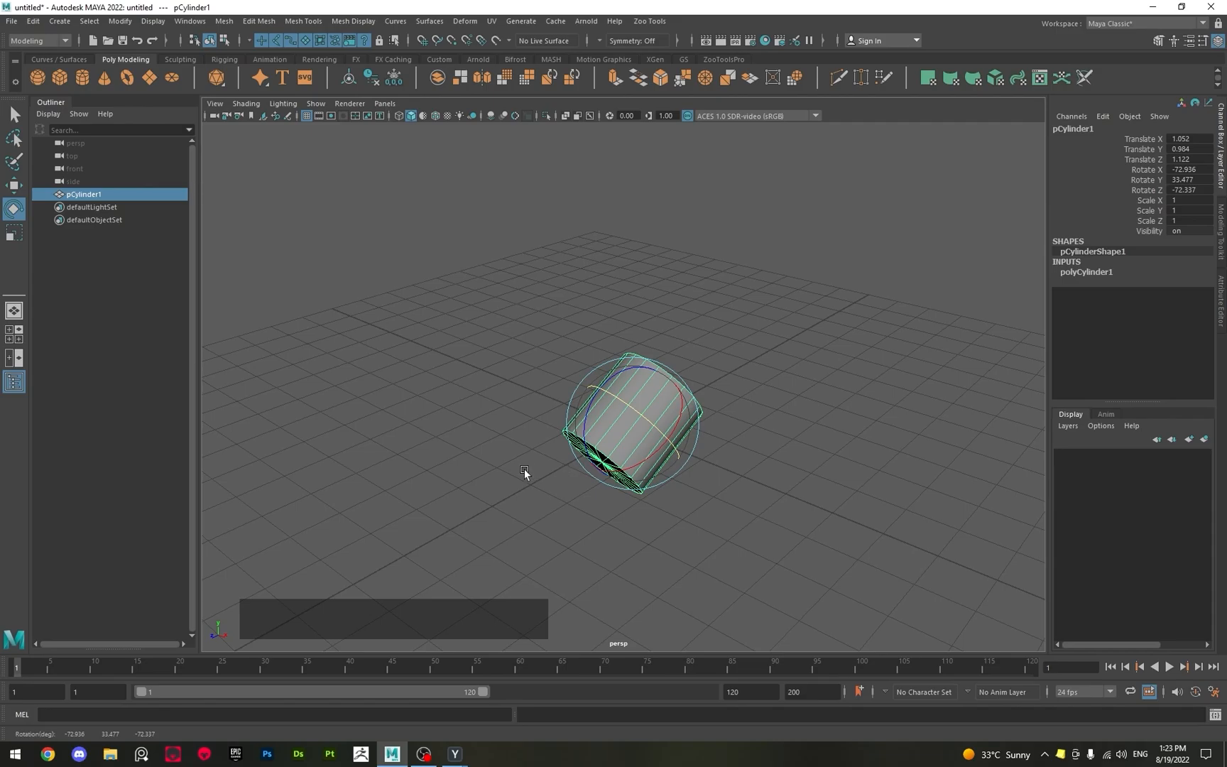
# Stretch the cylinder along its Y axis to a scale of about 3.67 with the Scale tool.
pyautogui.press('r')
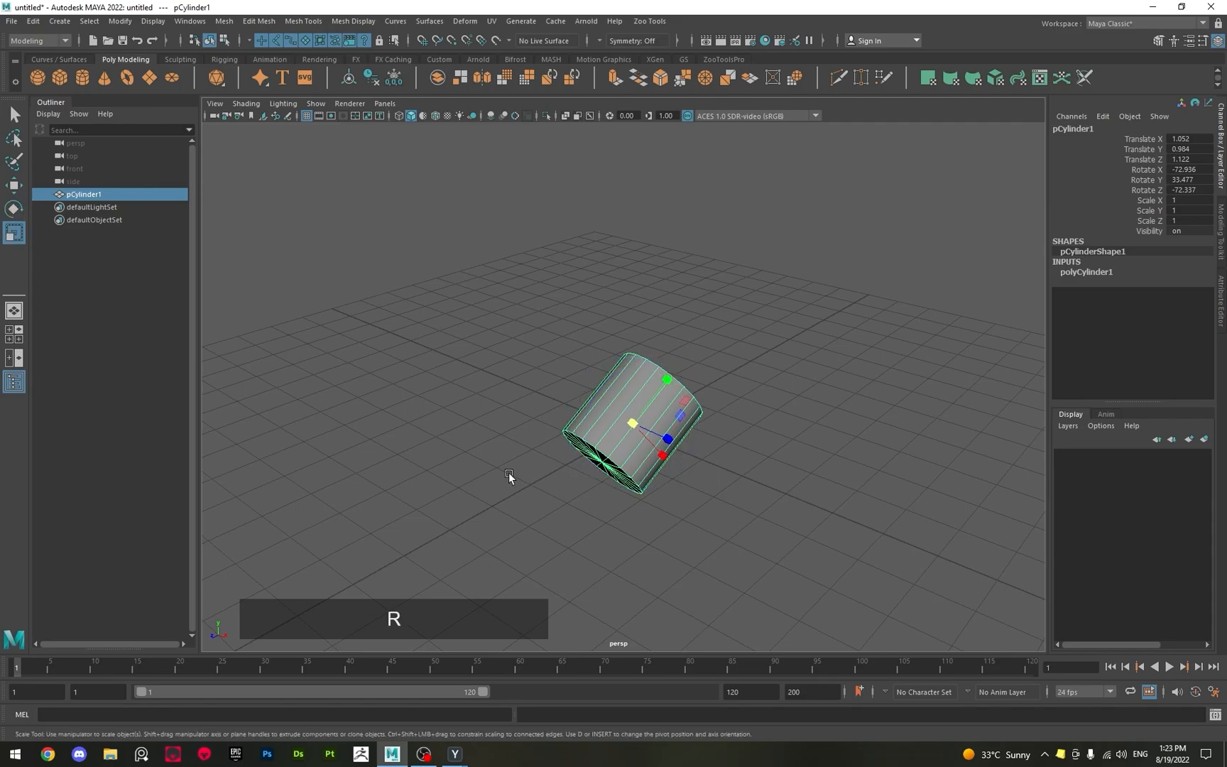
pyautogui.moveTo(557, 474)
pyautogui.keyDown('alt'); pyautogui.mouseDown()
pyautogui.moveTo(578, 469)
pyautogui.moveTo(470, 427)
pyautogui.moveTo(543, 411)
pyautogui.moveTo(775, 429)
pyautogui.moveTo(505, 435)
pyautogui.moveTo(438, 407)
pyautogui.moveTo(418, 378)
pyautogui.moveTo(566, 471)
pyautogui.mouseUp(); pyautogui.keyUp('alt')
pyautogui.keyDown('alt'); pyautogui.scroll(3, 482, 403); pyautogui.keyUp('alt')
pyautogui.keyDown('alt'); pyautogui.moveTo(483, 402); pyautogui.dragTo(461, 443); pyautogui.keyUp('alt')
pyautogui.keyDown('alt'); pyautogui.scroll(-3, 478, 436); pyautogui.keyUp('alt')
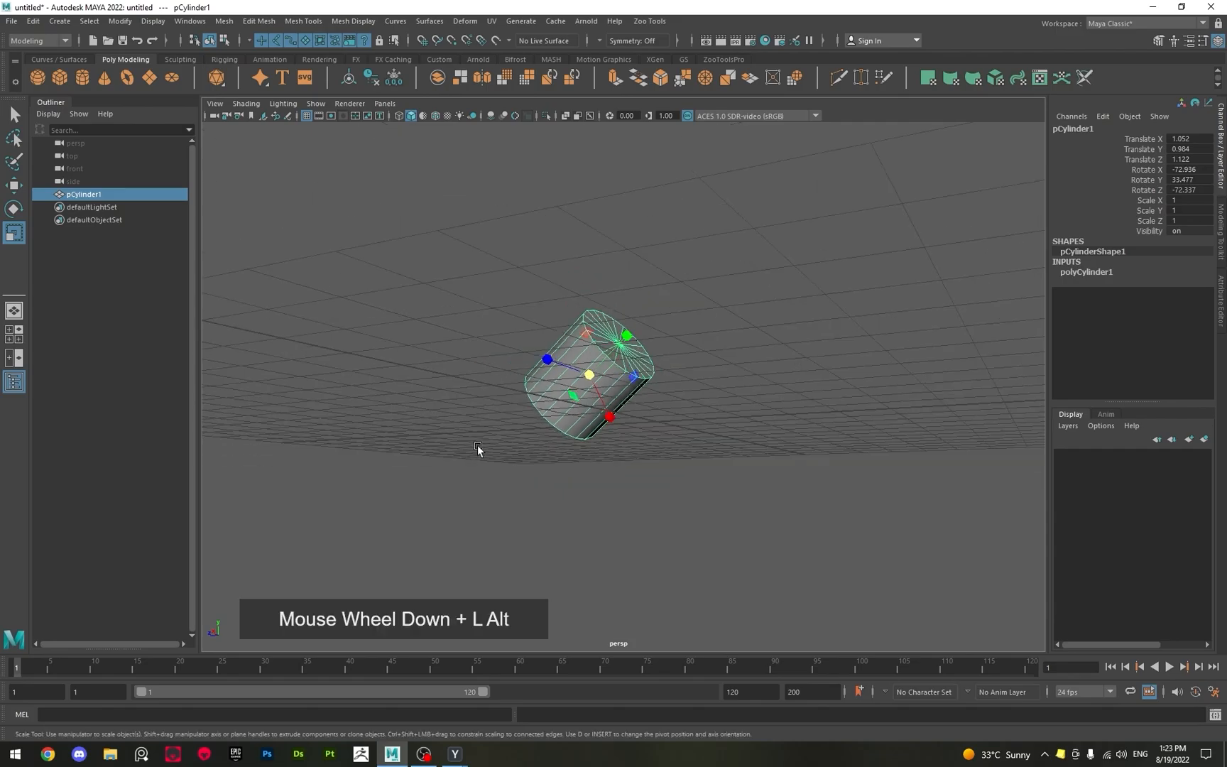
pyautogui.keyDown('alt'); pyautogui.moveTo(495, 417); pyautogui.dragTo(648, 360); pyautogui.keyUp('alt')
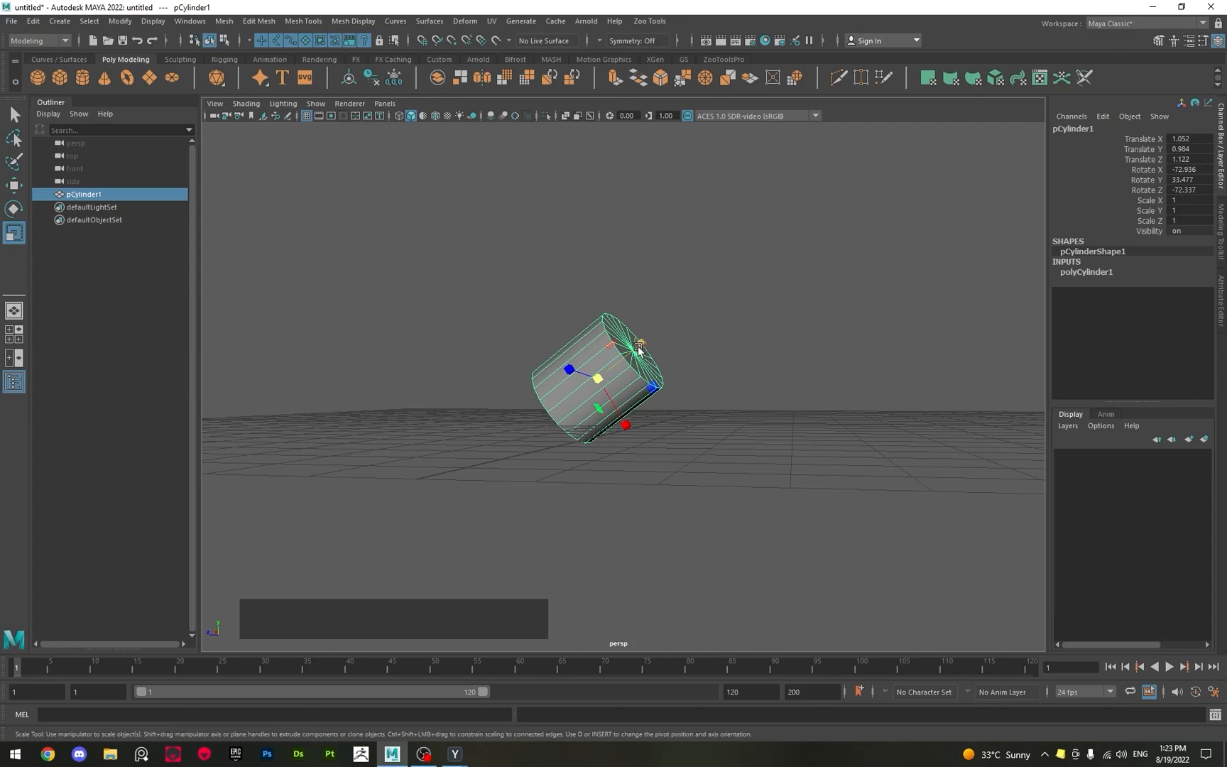
pyautogui.moveTo(634, 349); pyautogui.dragTo(794, 299)
pyautogui.keyDown('alt'); pyautogui.moveTo(587, 363); pyautogui.dragTo(587, 396); pyautogui.keyUp('alt')
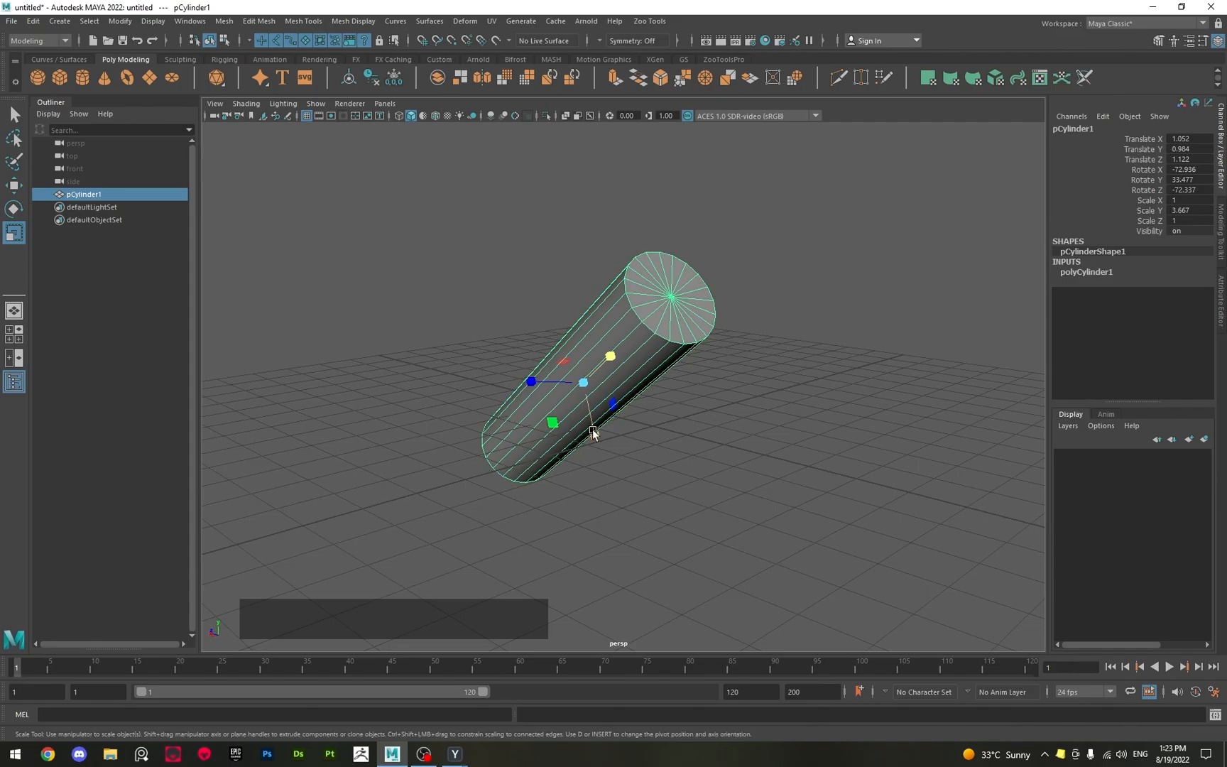
# Scale the cylinder along its X axis to about 3.18 and along its Z axis to about 3.28.
pyautogui.moveTo(592, 432); pyautogui.dragTo(615, 556)
pyautogui.keyDown('alt'); pyautogui.moveTo(665, 500); pyautogui.dragTo(619, 498); pyautogui.keyUp('alt')
pyautogui.moveTo(525, 384); pyautogui.dragTo(399, 382)
pyautogui.keyDown('alt'); pyautogui.moveTo(469, 425); pyautogui.dragTo(495, 419); pyautogui.keyUp('alt')
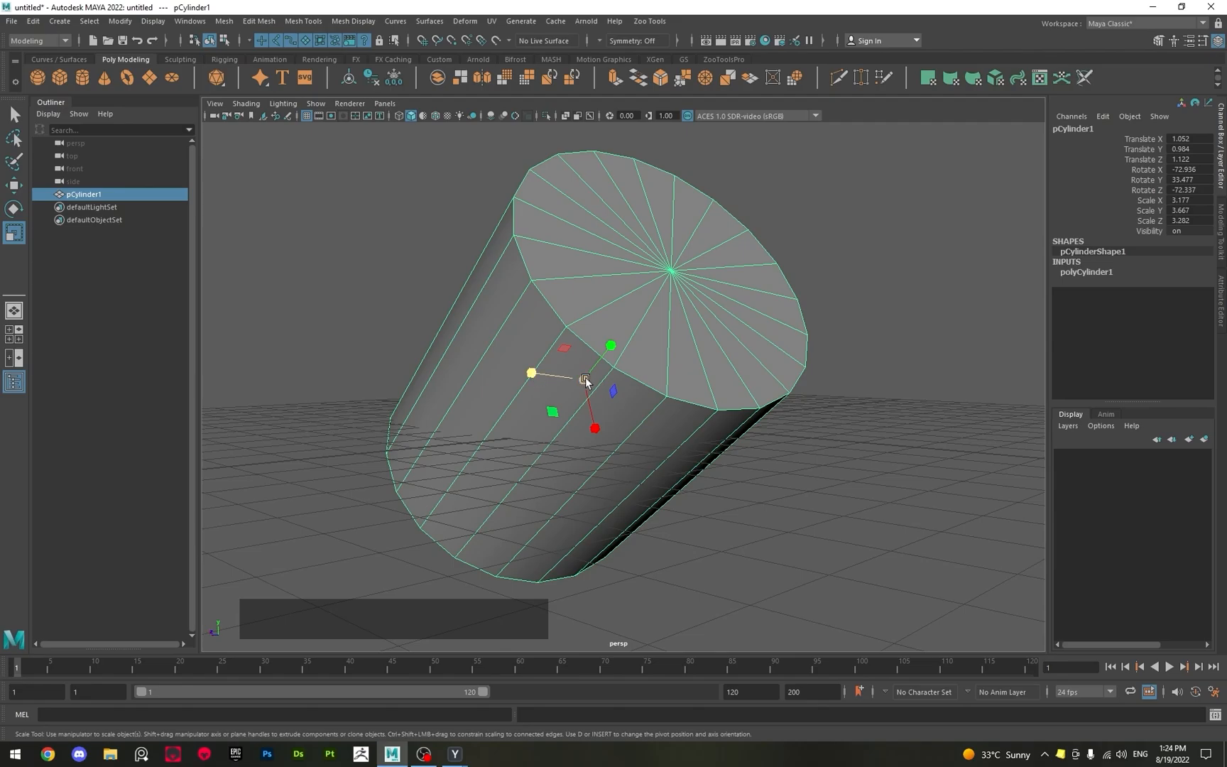
pyautogui.moveTo(530, 371)
pyautogui.mouseDown()
pyautogui.moveTo(591, 386)
pyautogui.moveTo(525, 373)
pyautogui.moveTo(486, 394)
pyautogui.moveTo(629, 406)
pyautogui.moveTo(526, 398)
pyautogui.mouseUp()
# Step back through the undo history to revert the cylinder's scaling, its rotations and its free and planar moves.
pyautogui.hotkey('ctrl', 'z')
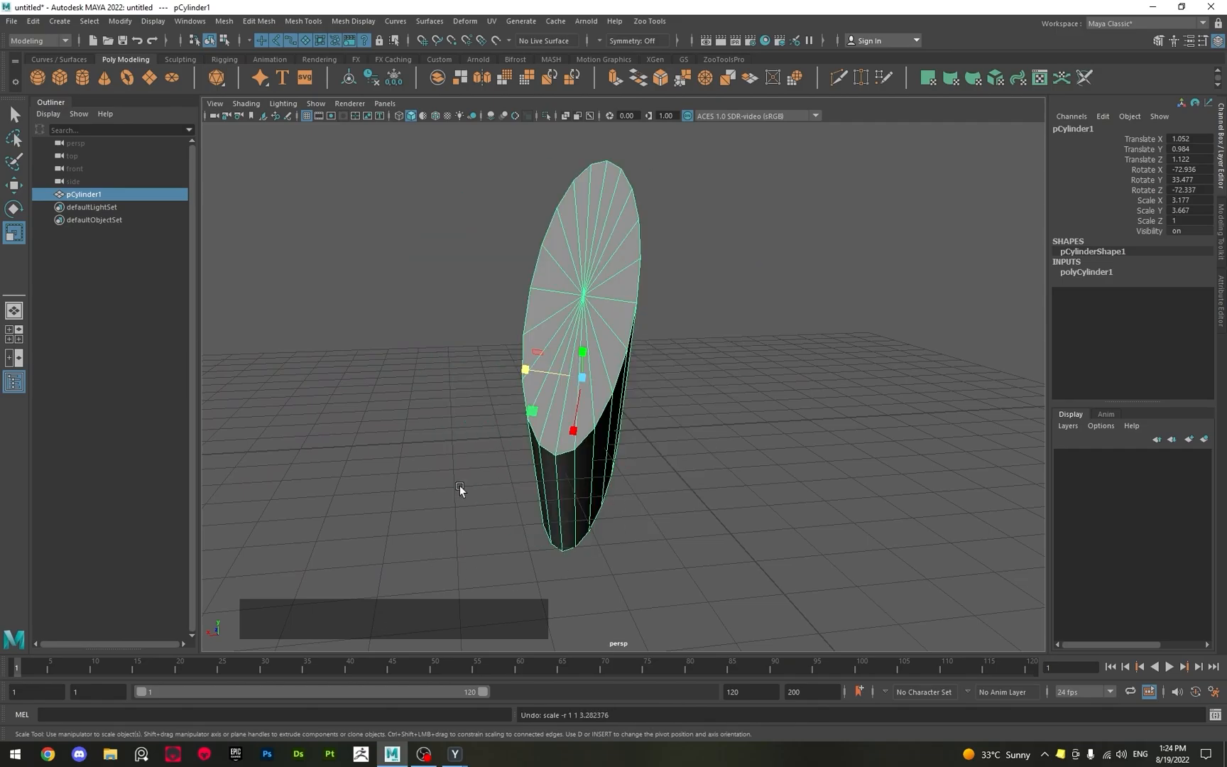
pyautogui.hotkey('ctrl', 'z')
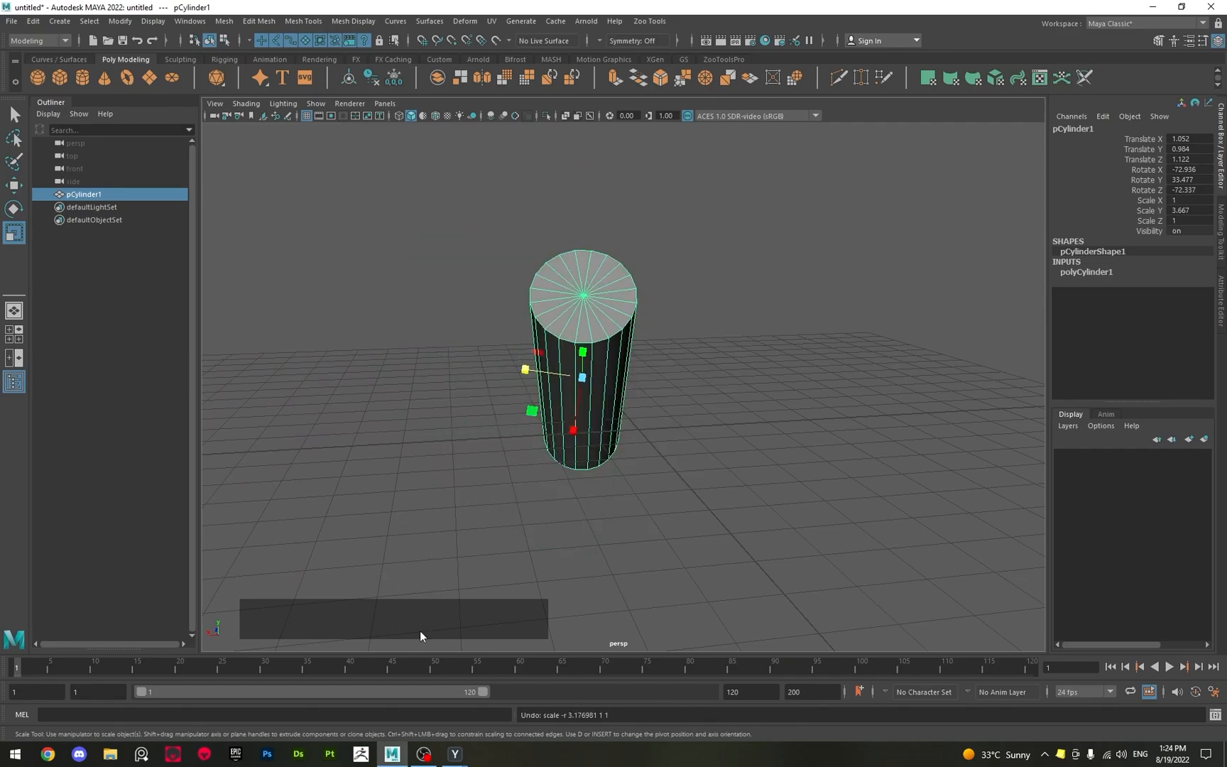
pyautogui.hotkey('ctrl', 'z')
pyautogui.hotkey('ctrl', 'z')
pyautogui.hotkey('ctrl', 'z')
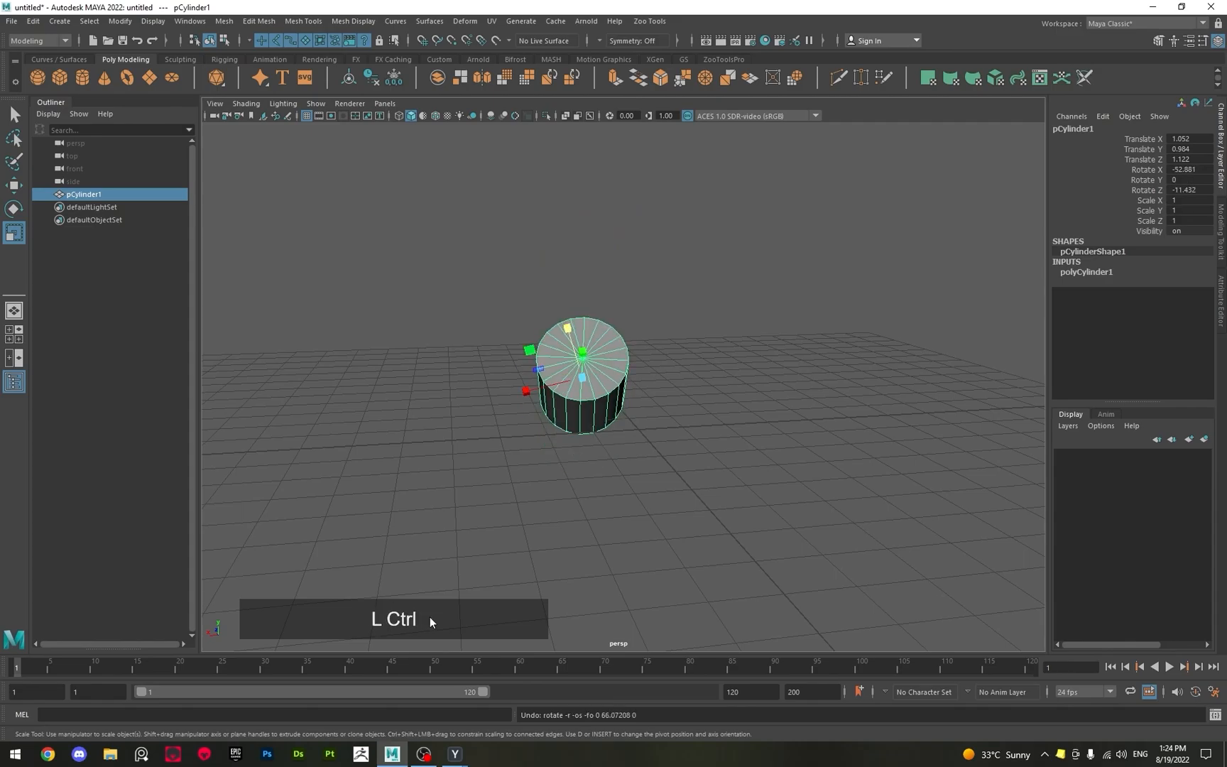
pyautogui.hotkey('ctrl', 'z')
pyautogui.hotkey('ctrl', 'z')
pyautogui.hotkey('ctrl', 'z')
pyautogui.hotkey('ctrl', 'z')
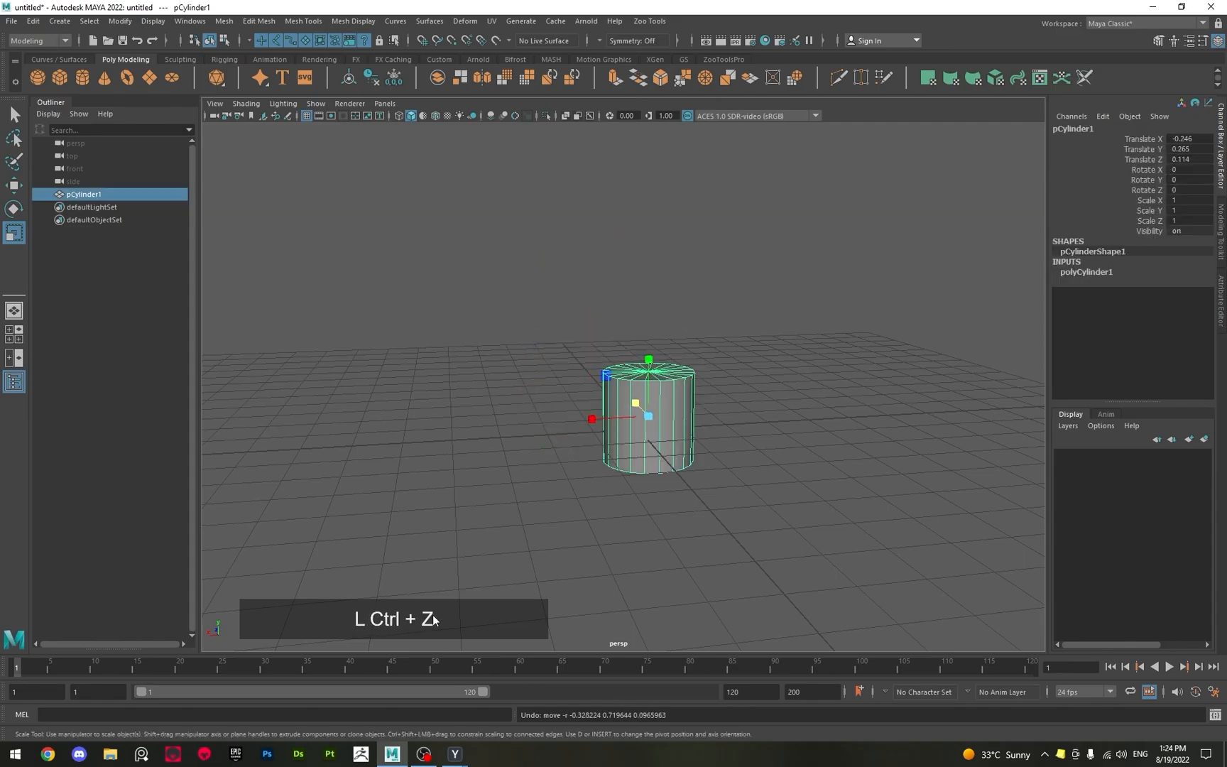
pyautogui.hotkey('ctrl', 'z')
pyautogui.hotkey('ctrl', 'z')
pyautogui.hotkey('ctrl', 'z')
pyautogui.hotkey('ctrl', 'z')
pyautogui.hotkey('ctrl', 'z')
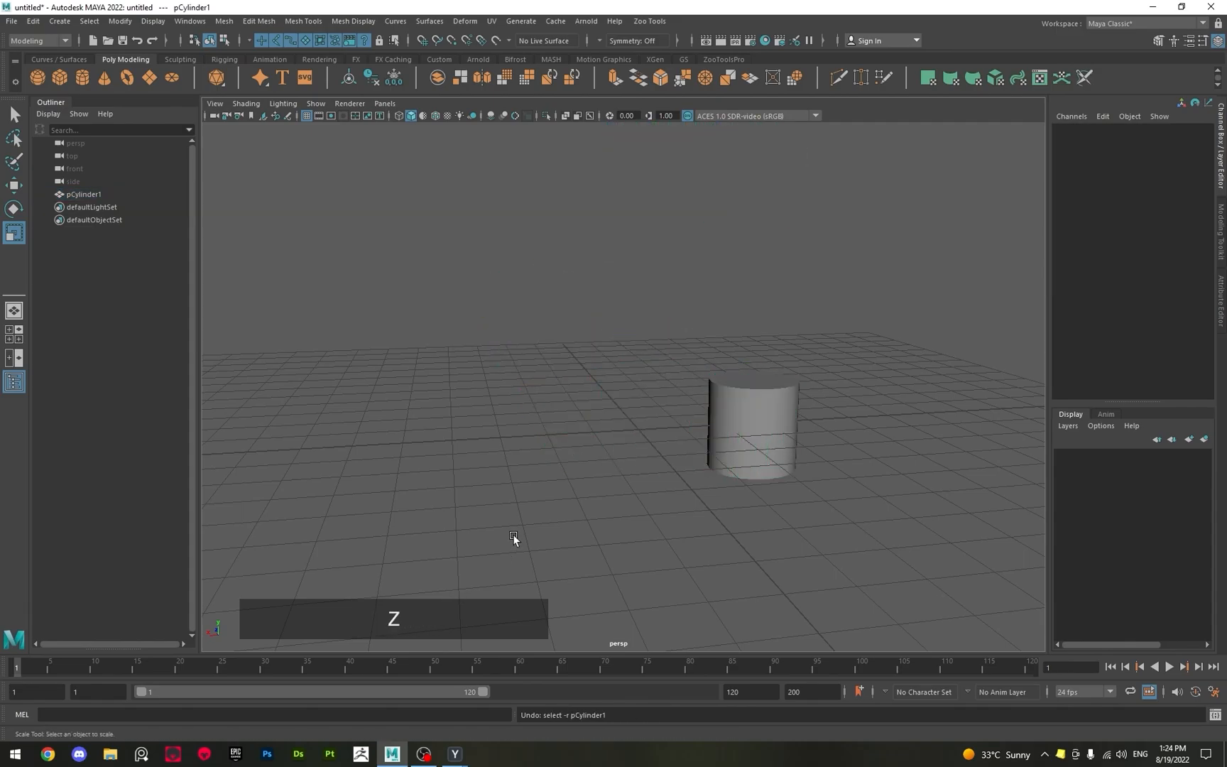
# Continue undoing back through the cylinder's first move and its creation, with the Select tool active.
pyautogui.keyDown('alt'); pyautogui.moveTo(530, 514); pyautogui.dragTo(641, 465); pyautogui.keyUp('alt')
pyautogui.hotkey('ctrl', 'z')
pyautogui.hotkey('ctrl', 'z')
pyautogui.hotkey('ctrl', 'z')
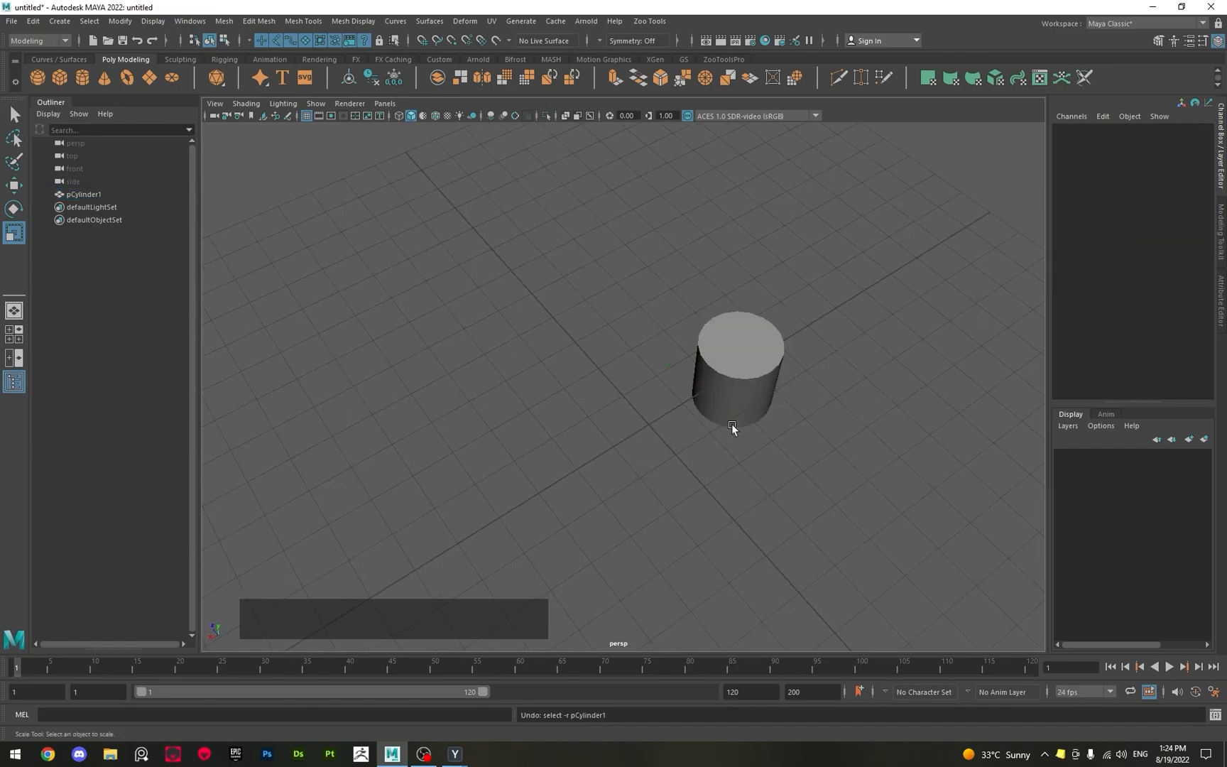
pyautogui.press('q')
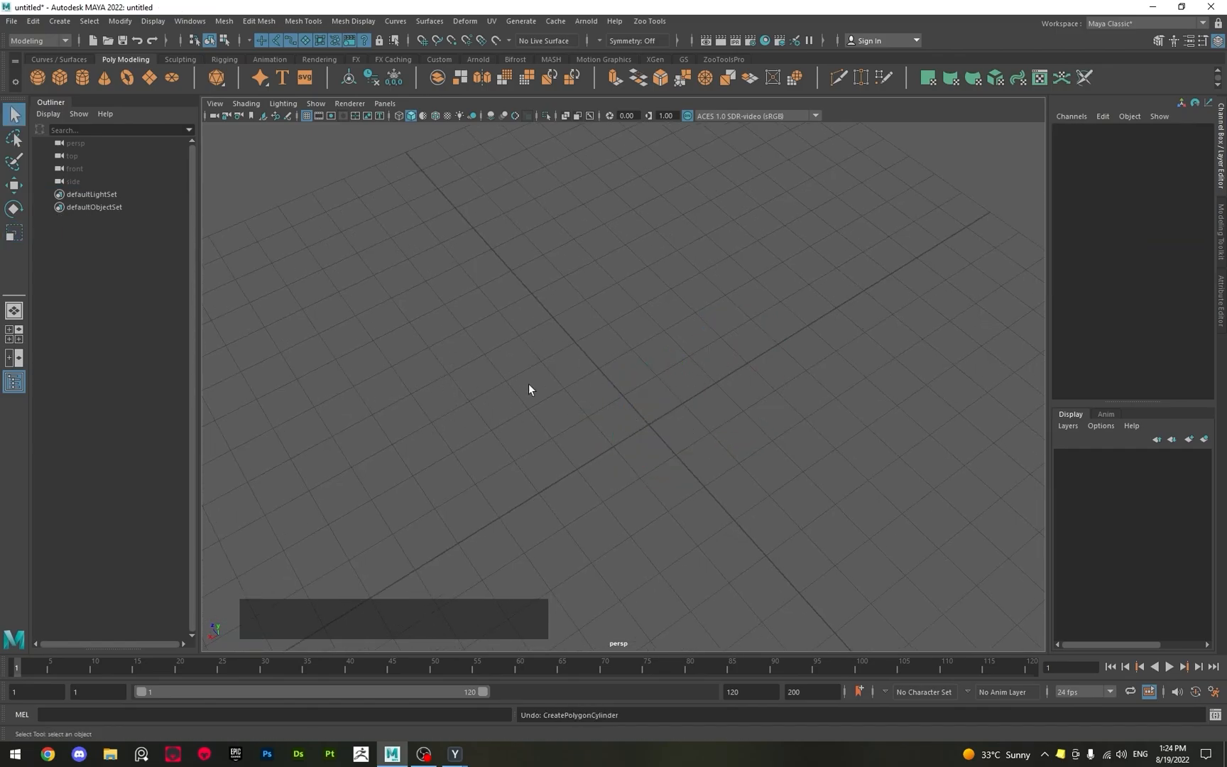
# Redo the cylinder's creation and its move to about -2.64 in X.
pyautogui.press('shift')
pyautogui.hotkey('shift', 'z')
pyautogui.hotkey('shift', 'z')
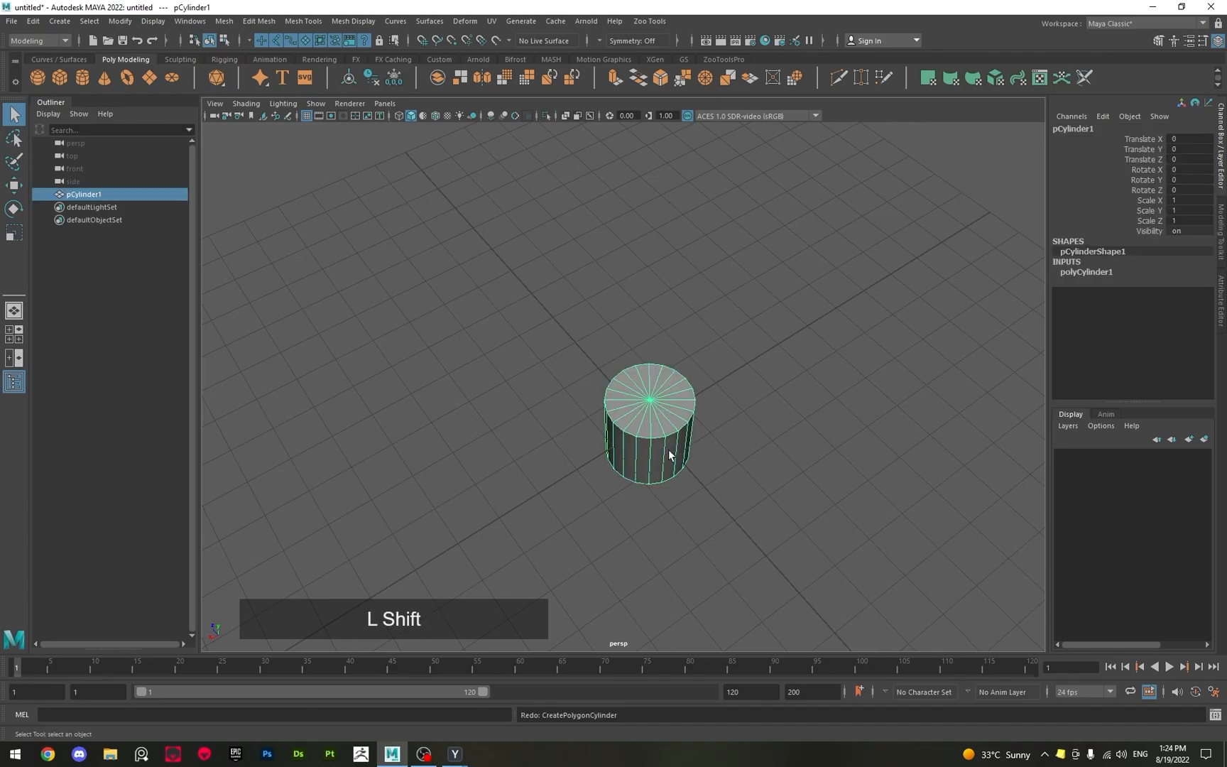
pyautogui.hotkey('shift', 'z')
pyautogui.hotkey('shift', 'z')
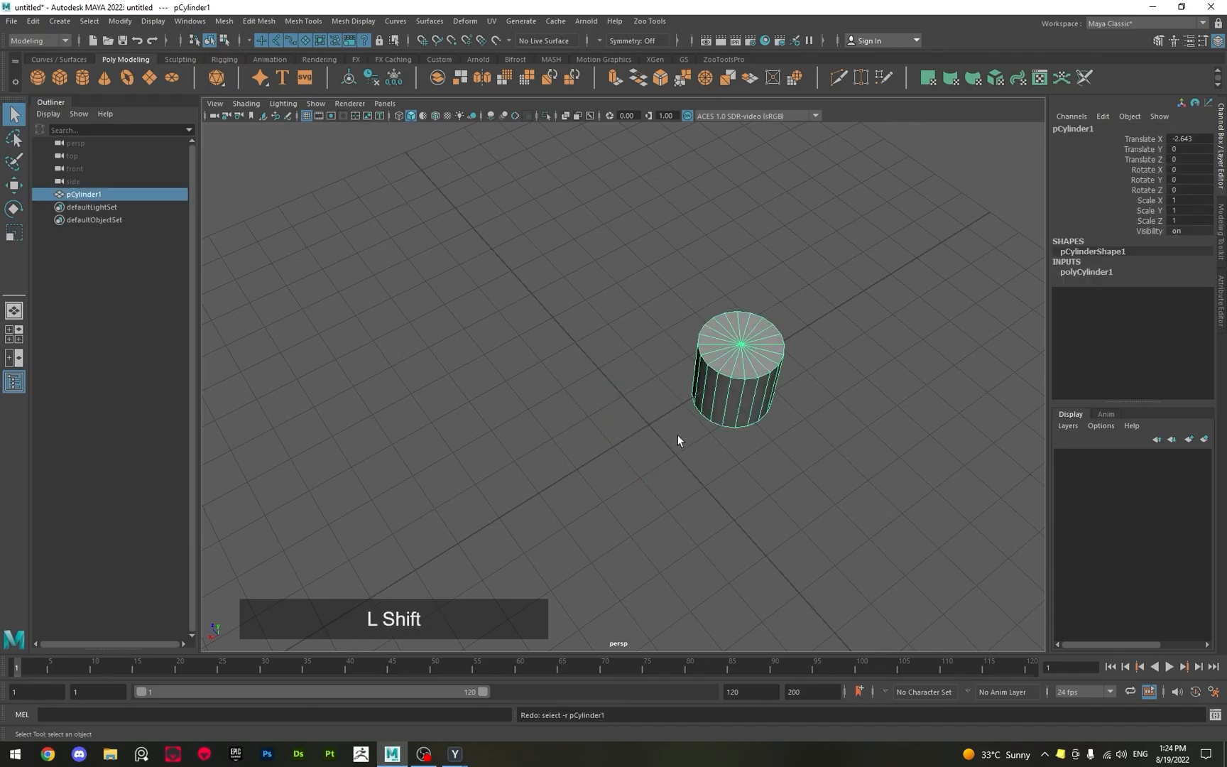
# Undo the cylinder's move along X.
pyautogui.press('z')
pyautogui.press('z')
pyautogui.press('z')
pyautogui.press('z')
pyautogui.press('z')
pyautogui.press('z')
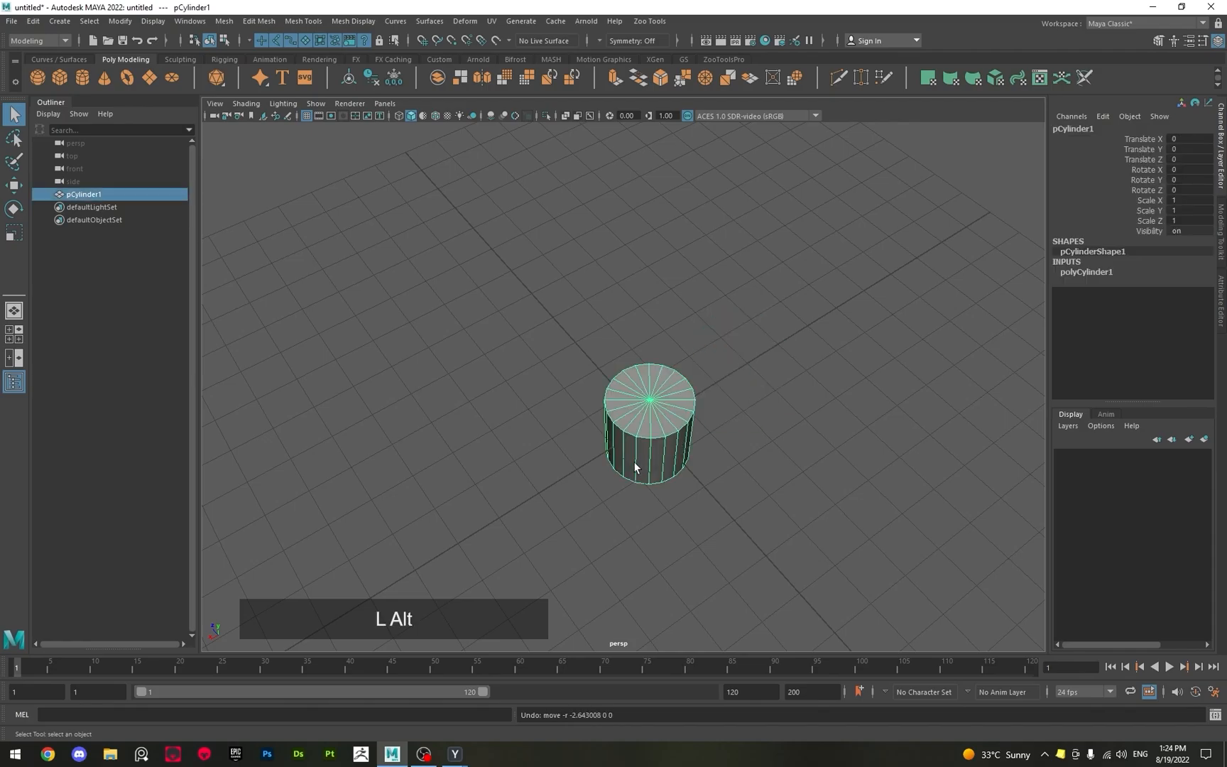
# Scale the cylinder to about 1.89 in X and 1.79 in Z, and stretch it along Y.
pyautogui.keyDown('alt'); pyautogui.moveTo(633, 460); pyautogui.dragTo(671, 403); pyautogui.keyUp('alt')
pyautogui.press('r')
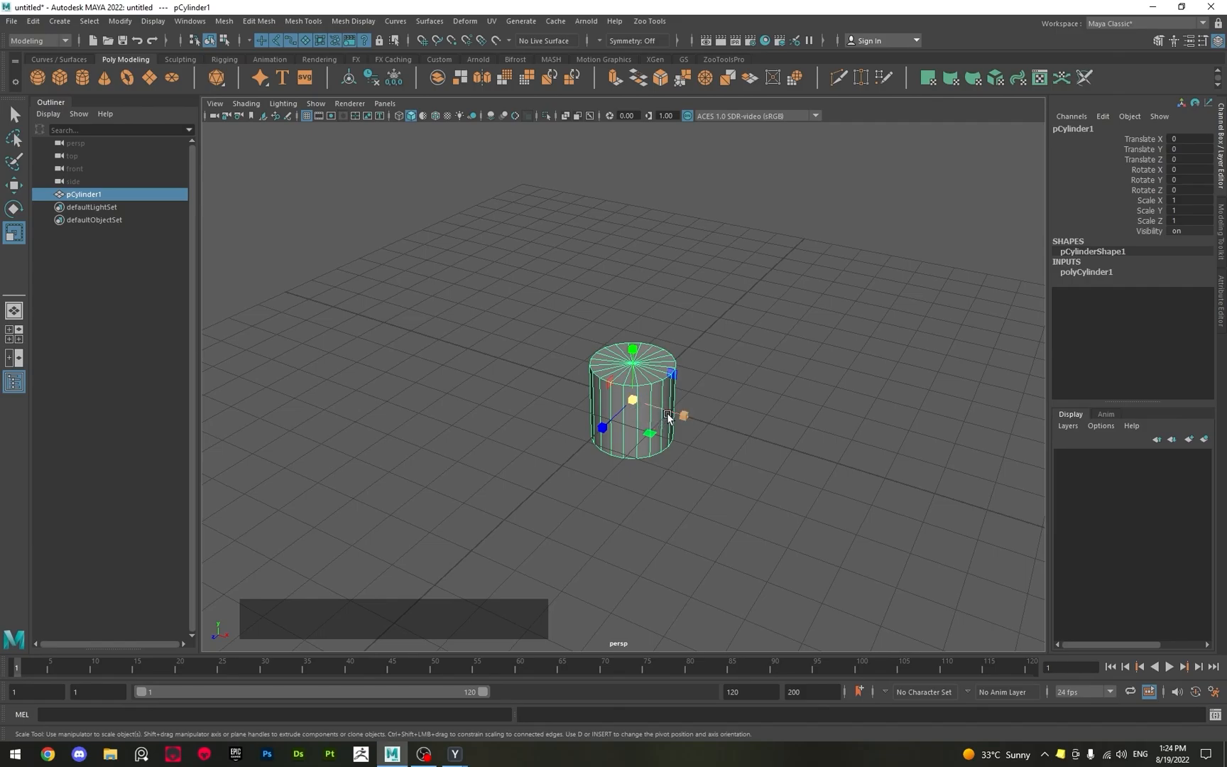
pyautogui.moveTo(670, 413); pyautogui.dragTo(716, 433)
pyautogui.moveTo(605, 429); pyautogui.dragTo(582, 448)
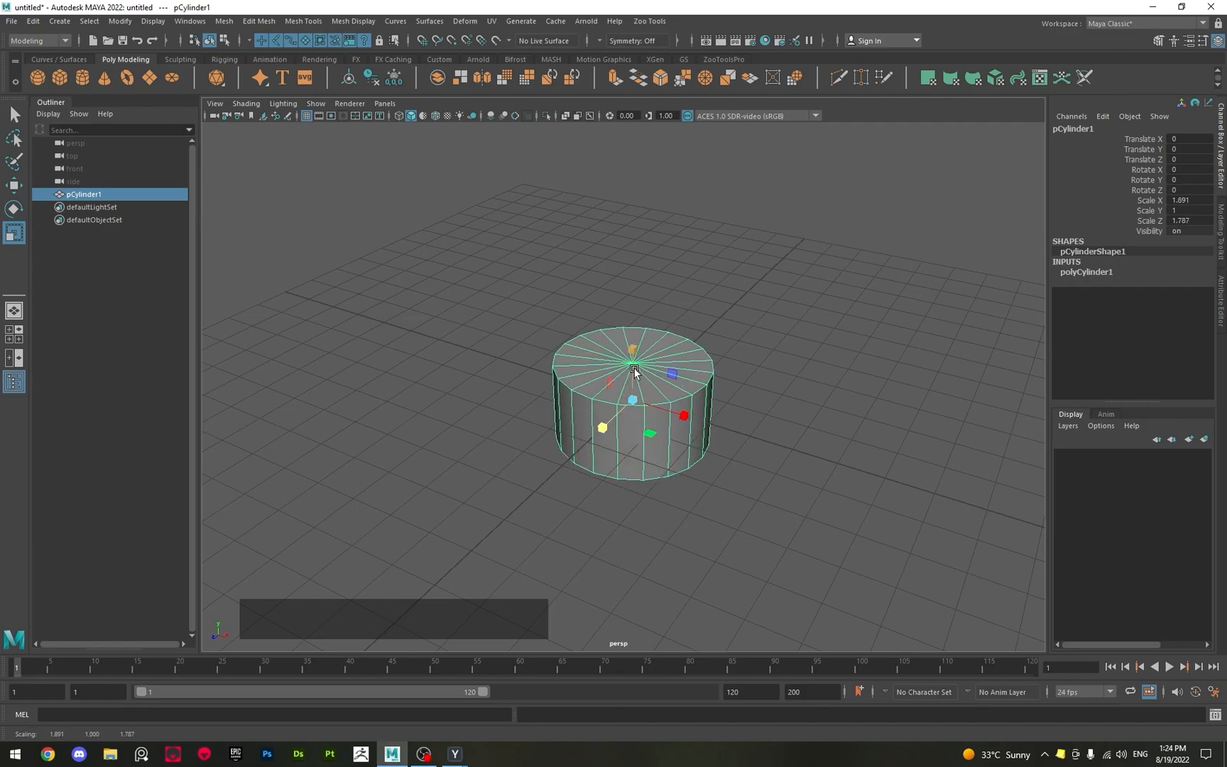
pyautogui.moveTo(634, 369); pyautogui.dragTo(630, 307)
# Undo the cylinder's three single-axis scale changes.
pyautogui.moveTo(704, 433)
pyautogui.keyDown('alt'); pyautogui.mouseDown()
pyautogui.moveTo(666, 449)
pyautogui.moveTo(702, 400)
pyautogui.moveTo(710, 431)
pyautogui.mouseUp(); pyautogui.keyUp('alt')
pyautogui.hotkey('ctrl', 'z')
pyautogui.hotkey('ctrl', 'z')
pyautogui.hotkey('ctrl', 'z')
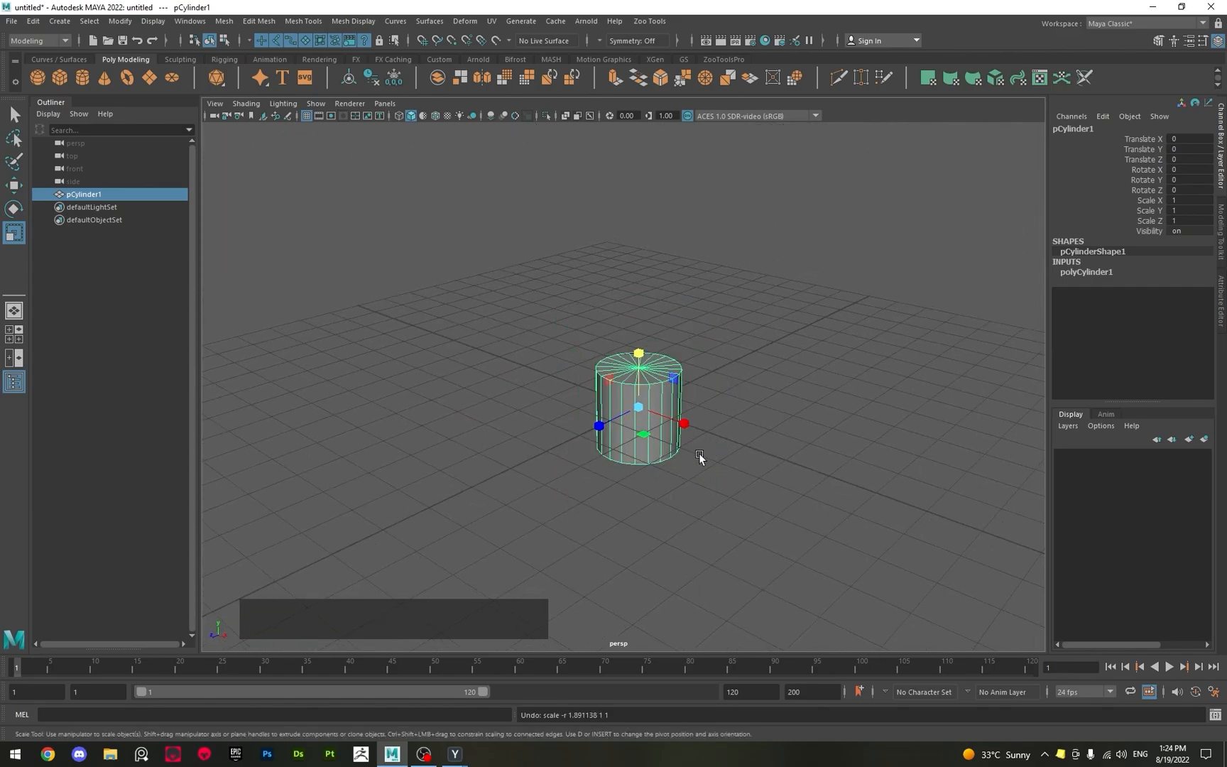
# Scale the cylinder uniformly on all axes to about 2.78 using the central scale handle.
pyautogui.scroll(3, 641, 429)
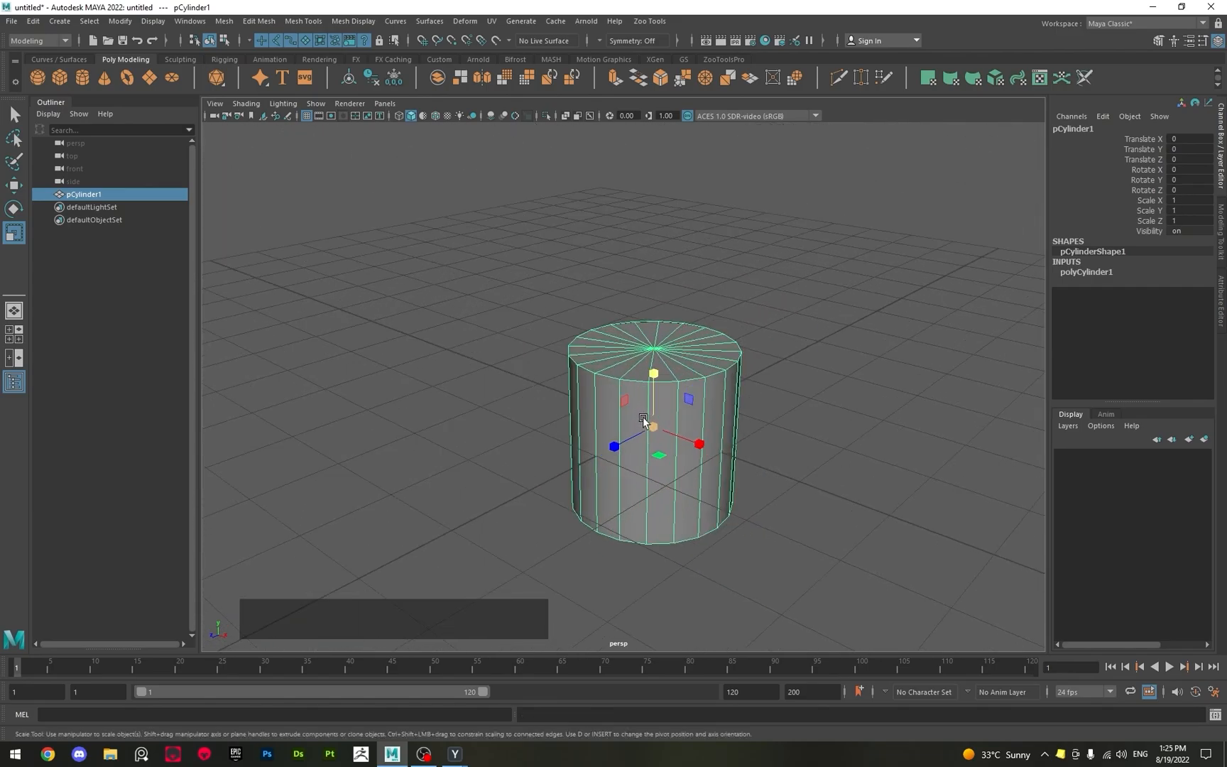
pyautogui.click(651, 427)
pyautogui.moveTo(651, 427); pyautogui.dragTo(870, 449)
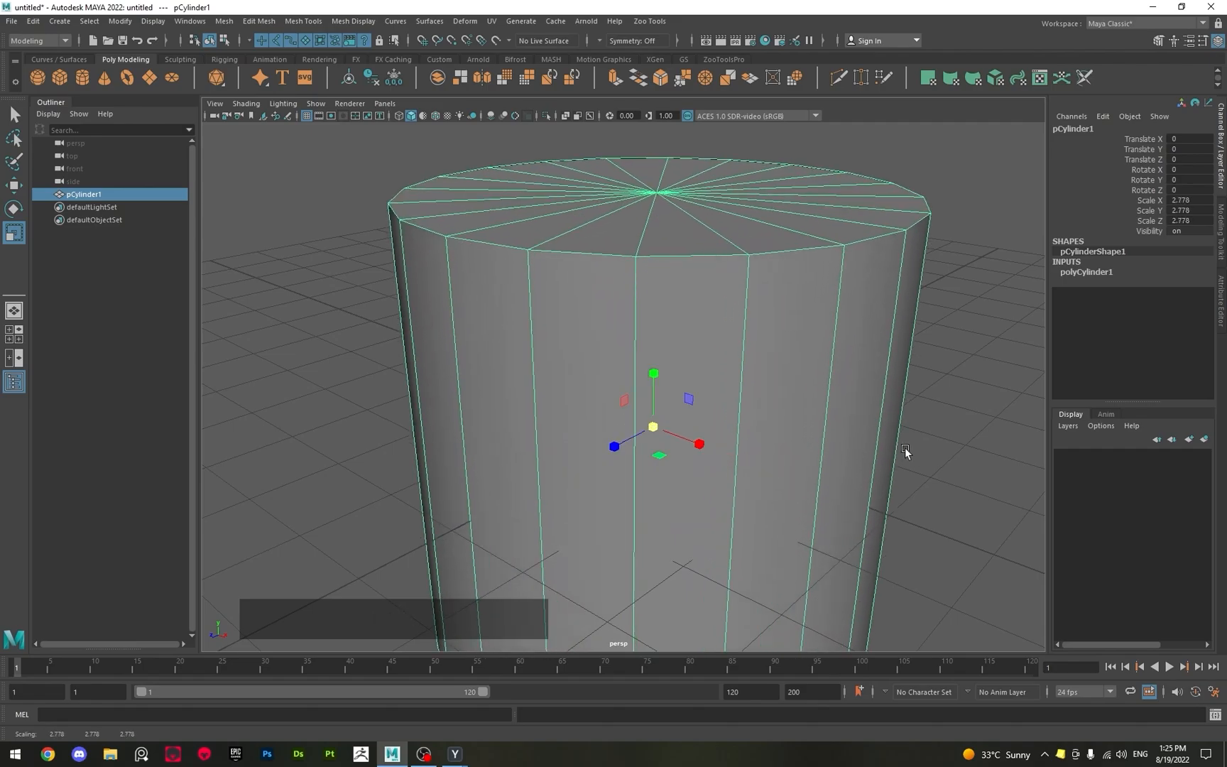
pyautogui.scroll(-3, 733, 428)
pyautogui.keyDown('alt'); pyautogui.scroll(-3, 734, 428); pyautogui.keyUp('alt')
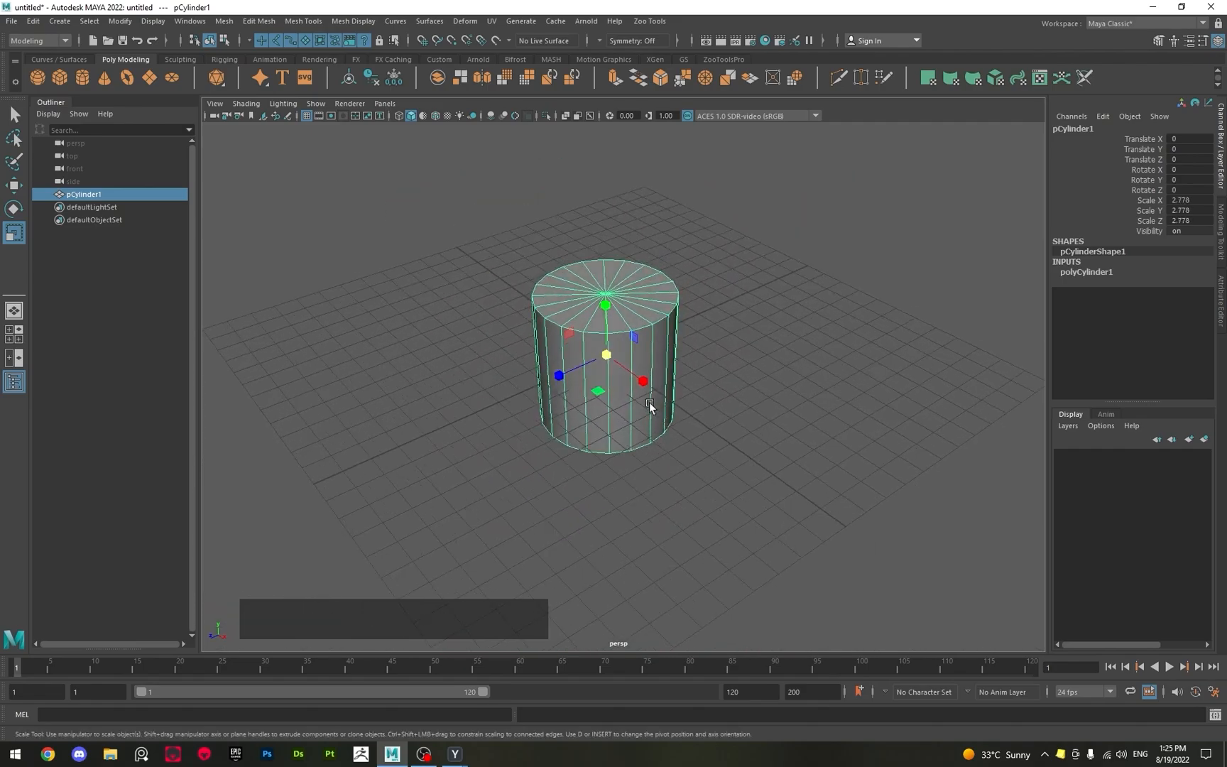
# Return to the Select tool and delete the cylinder from the scene.
pyautogui.press('q')
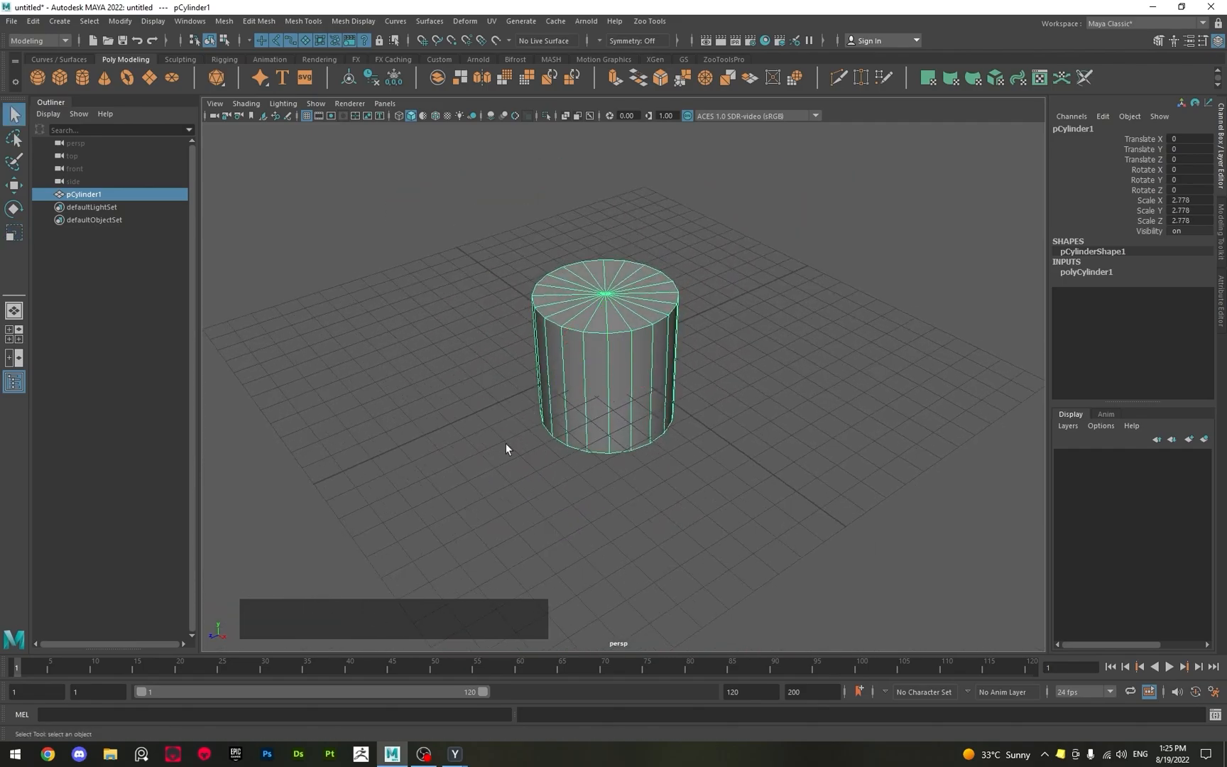
pyautogui.keyDown('alt'); pyautogui.moveTo(504, 443); pyautogui.dragTo(560, 442); pyautogui.keyUp('alt')
pyautogui.keyDown('alt'); pyautogui.moveTo(580, 342); pyautogui.dragTo(632, 339, button='middle'); pyautogui.keyUp('alt')
pyautogui.keyDown('alt'); pyautogui.scroll(3, 627, 349); pyautogui.keyUp('alt')
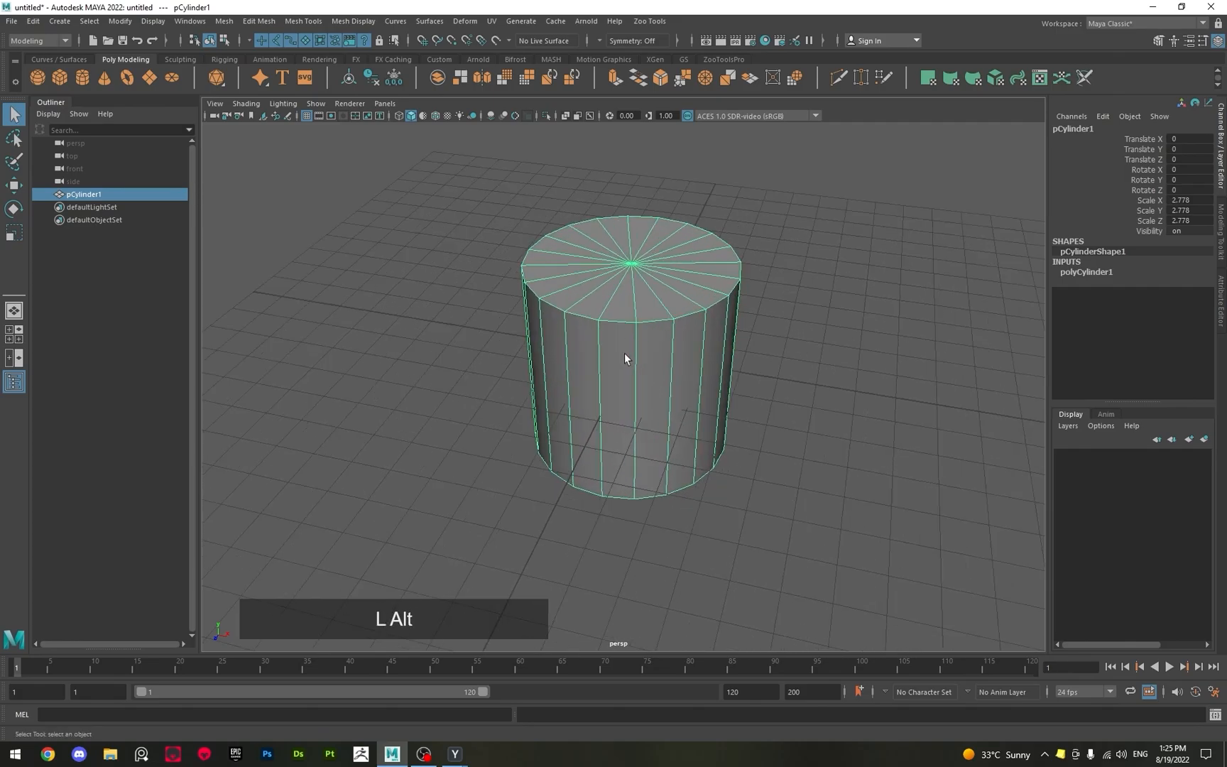
pyautogui.keyDown('alt'); pyautogui.moveTo(624, 357); pyautogui.dragTo(626, 448); pyautogui.keyUp('alt')
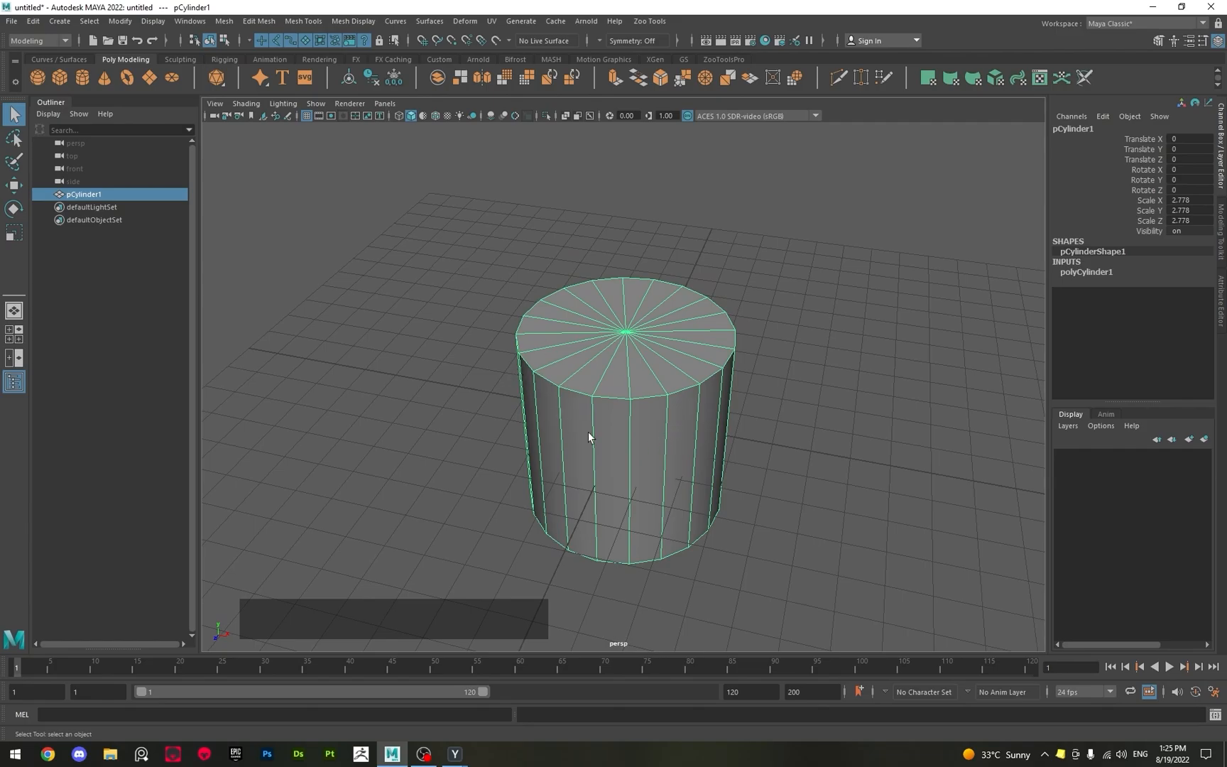
pyautogui.press('Delete')
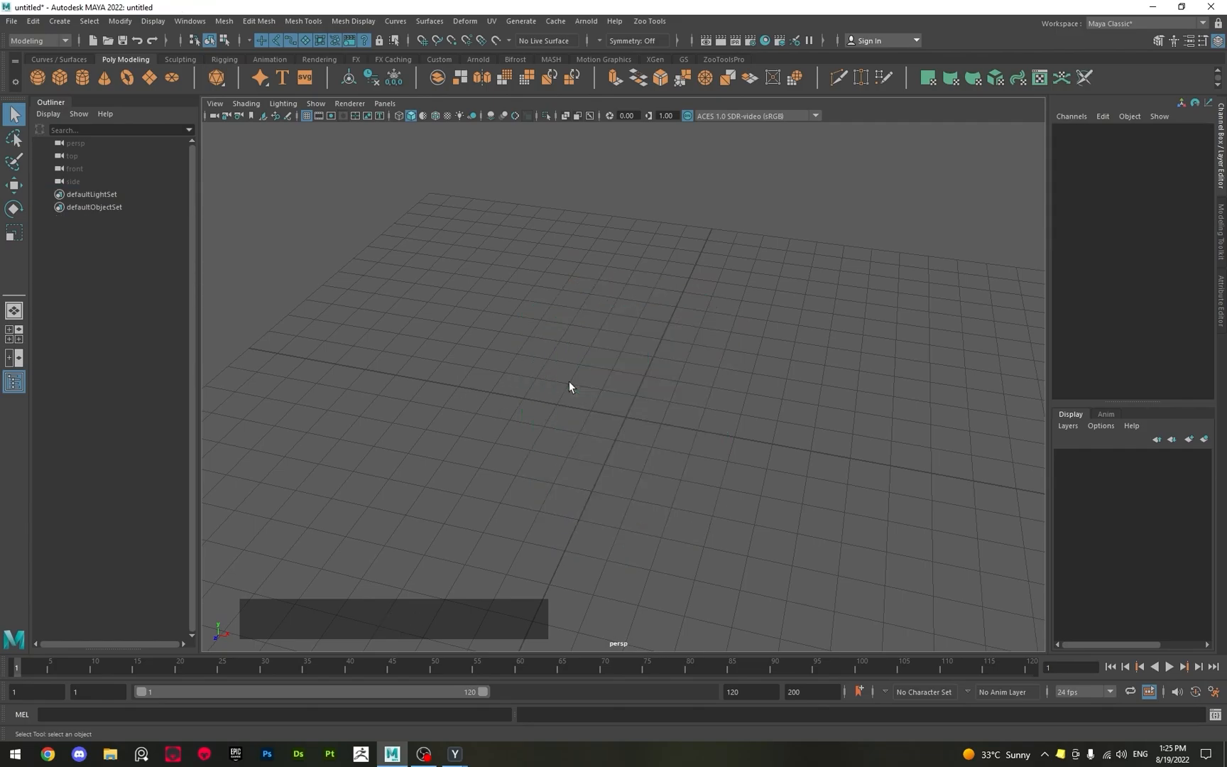
# Create a polygon cube at the origin and view it up close.
pyautogui.keyDown('shift'); pyautogui.moveTo(570, 385); pyautogui.dragTo(570, 425, button='right'); pyautogui.keyUp('shift')
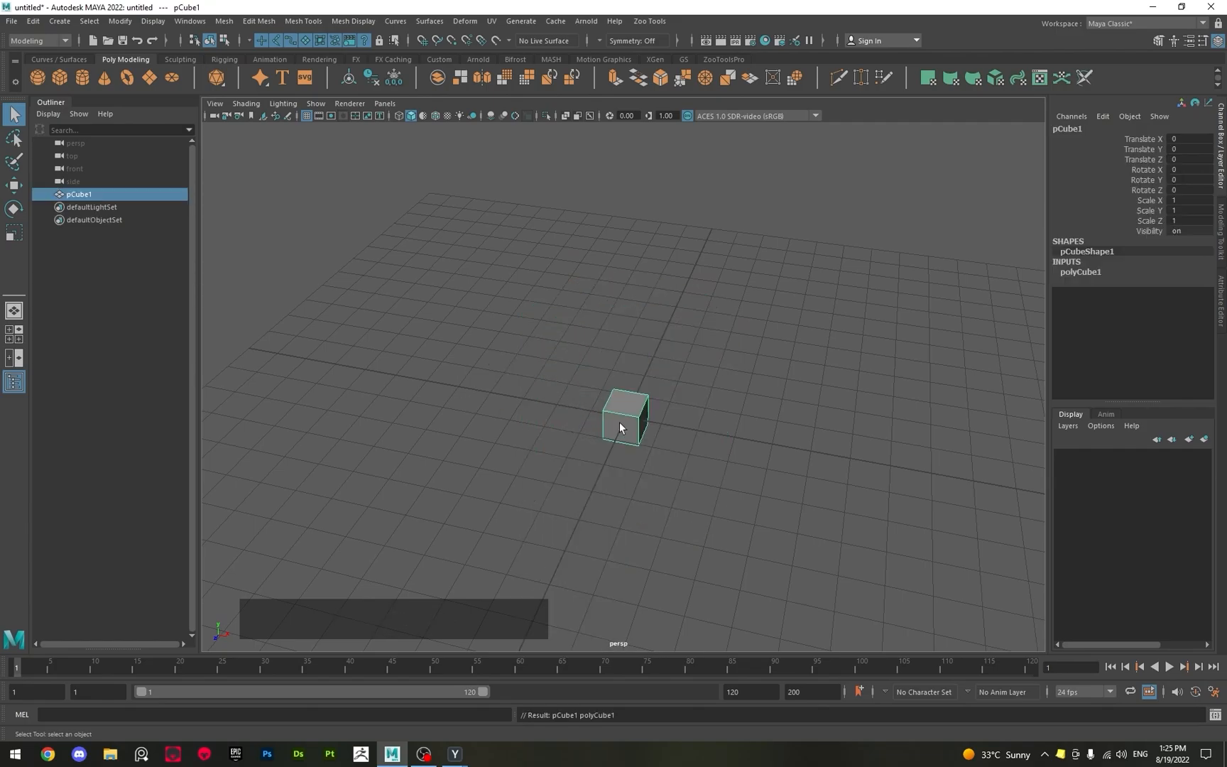
pyautogui.keyDown('alt'); pyautogui.moveTo(447, 493); pyautogui.dragTo(629, 595, button='right'); pyautogui.keyUp('alt')
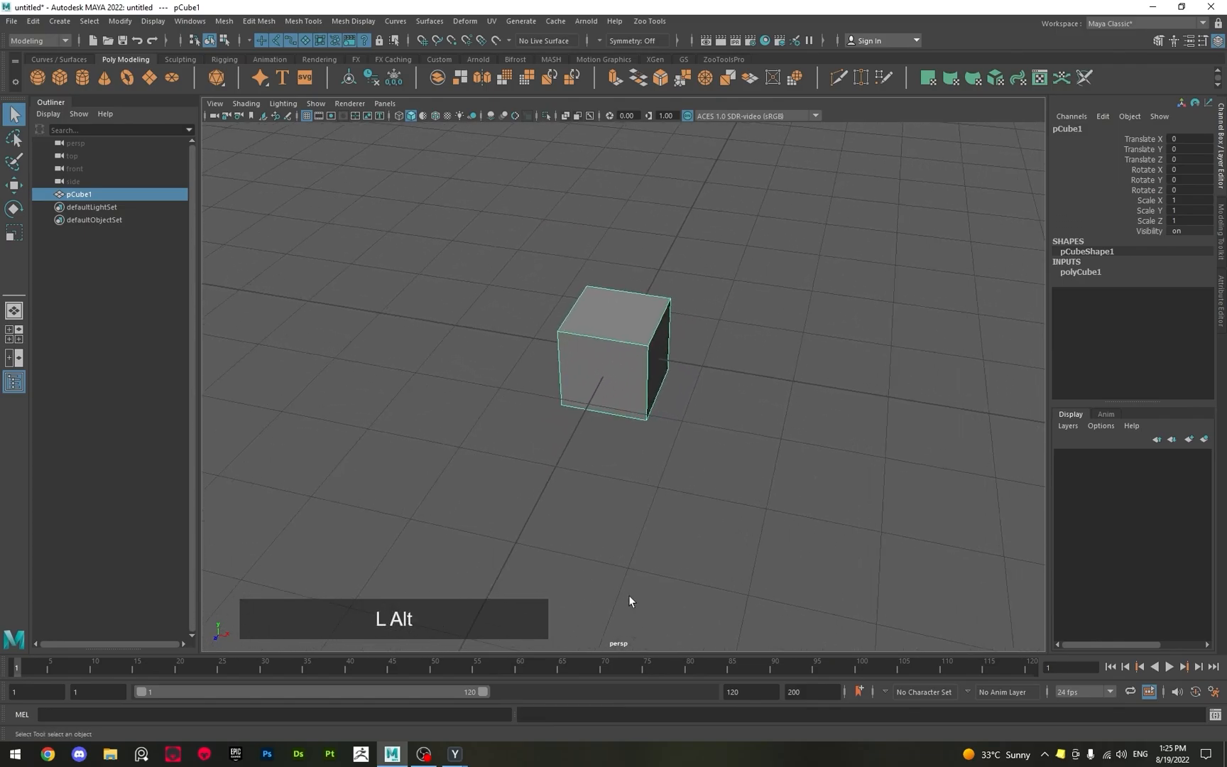
pyautogui.keyDown('alt'); pyautogui.moveTo(458, 364); pyautogui.dragTo(583, 331); pyautogui.keyUp('alt')
pyautogui.keyDown('alt'); pyautogui.scroll(-3, 603, 367); pyautogui.keyUp('alt')
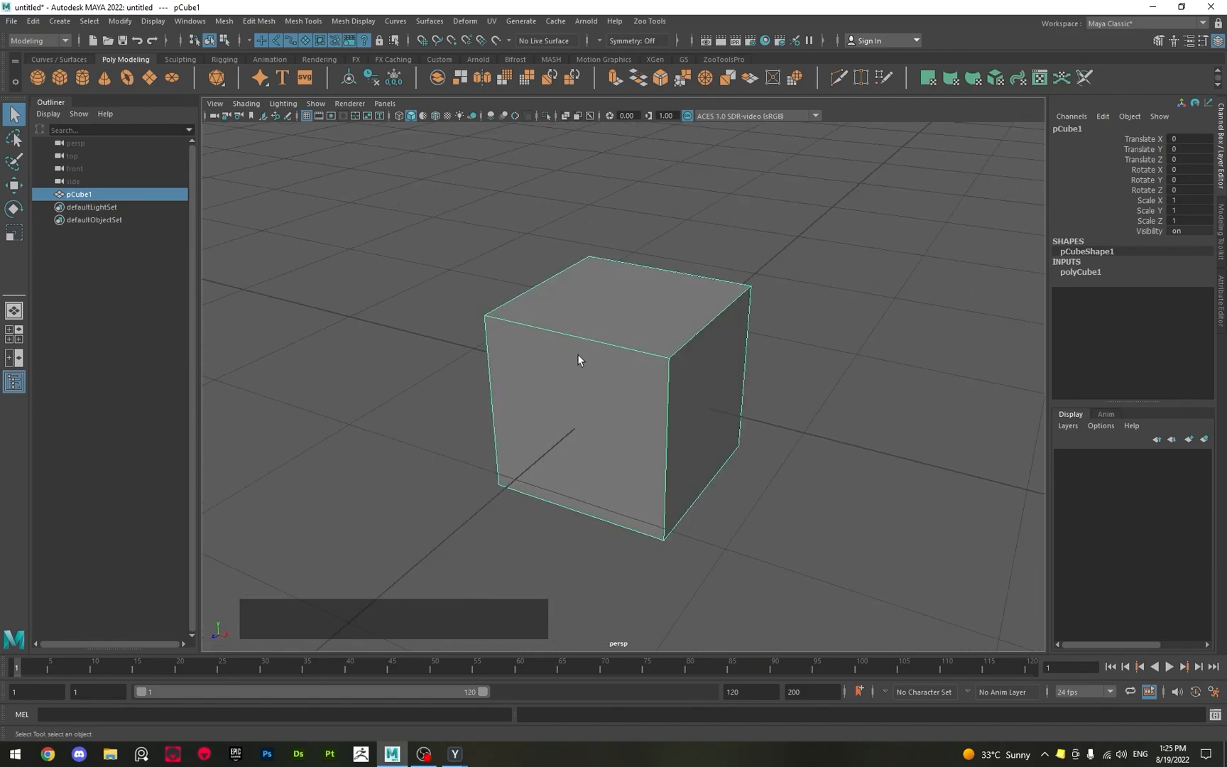
# Review the cube's component selection modes and switch it to Vertex mode.
pyautogui.rightClick(589, 308)
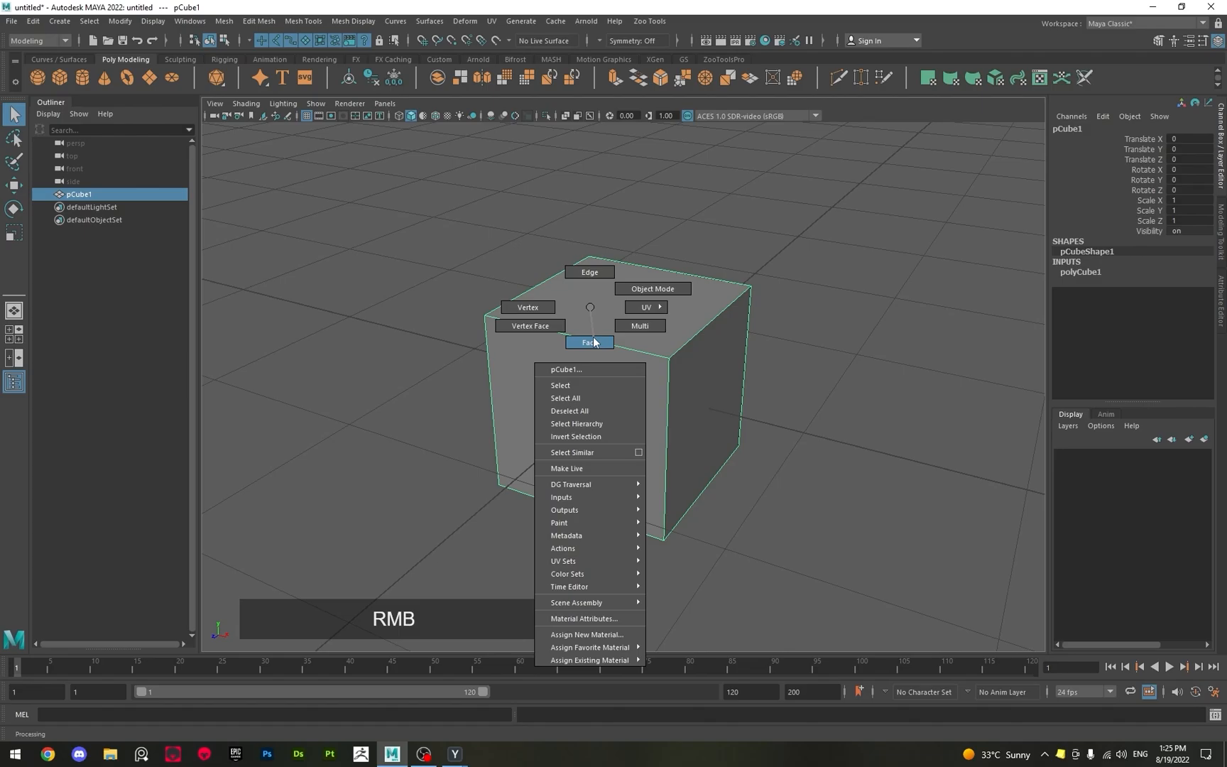
pyautogui.moveTo(593, 342); pyautogui.dragTo(651, 288, button='right')
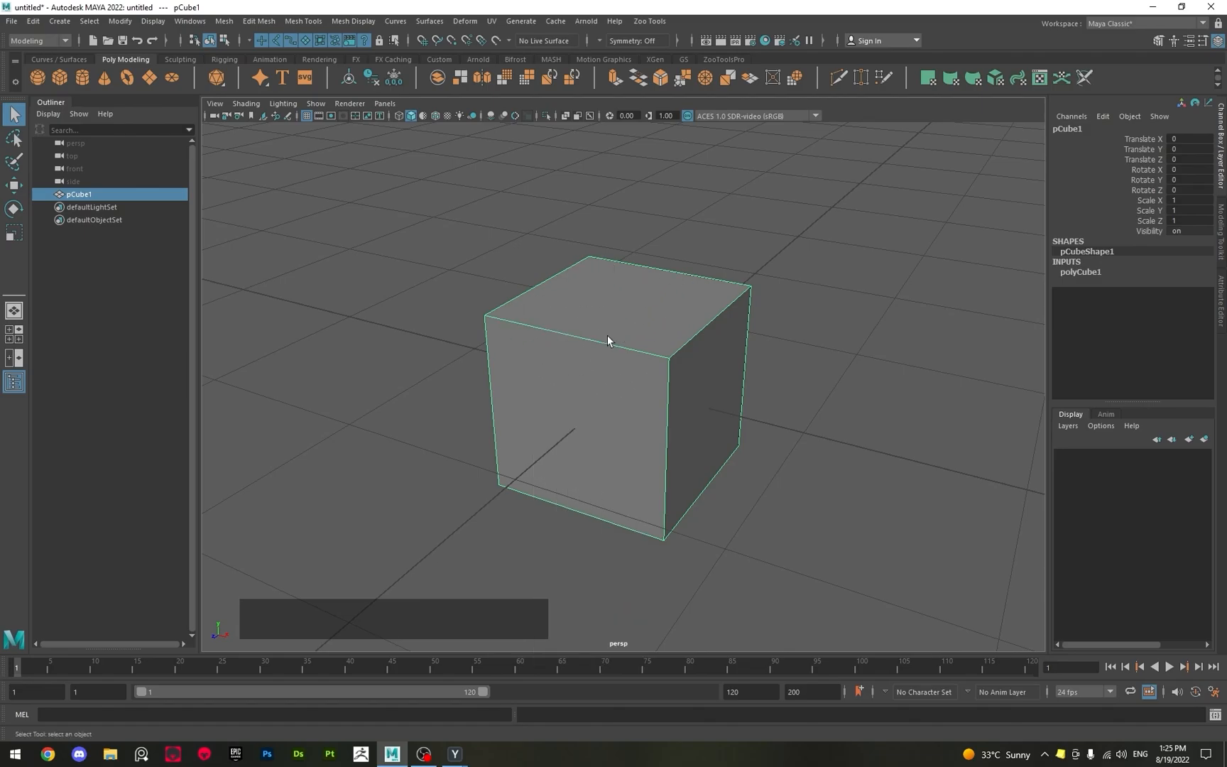
pyautogui.scroll(-3, 602, 343)
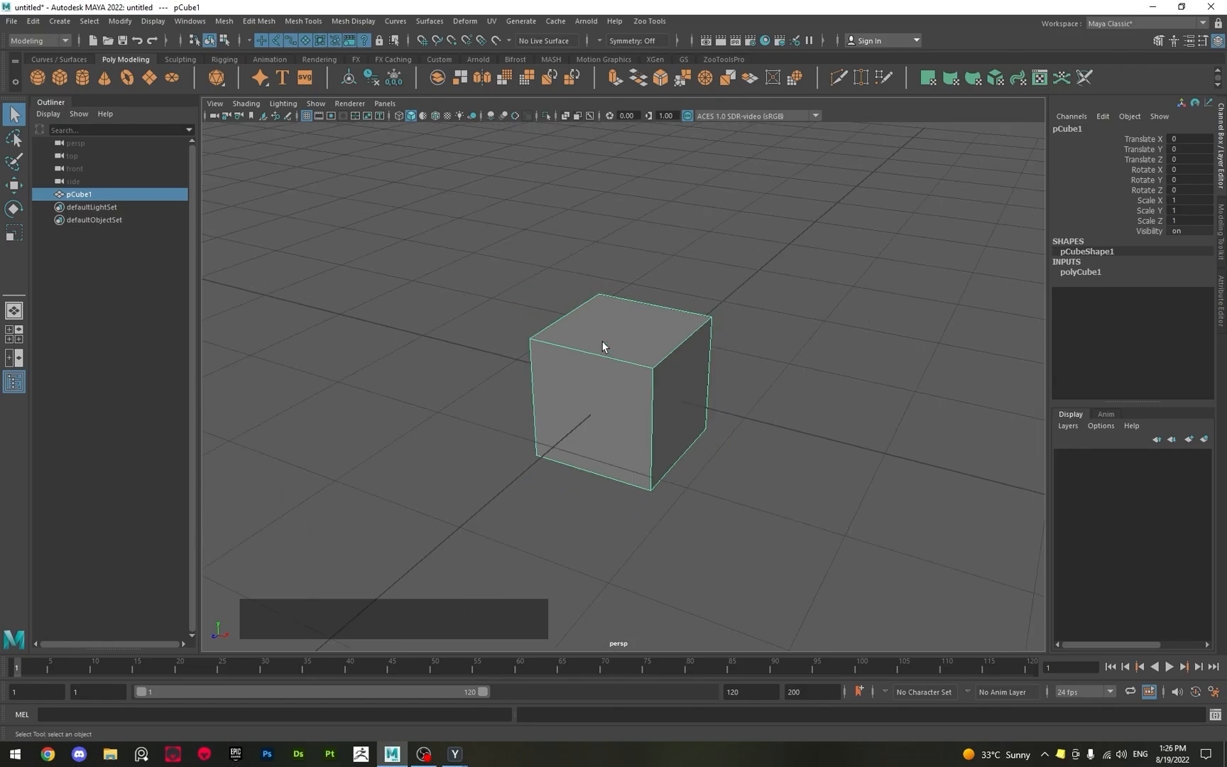
pyautogui.moveTo(611, 340); pyautogui.dragTo(595, 322, button='right')
pyautogui.moveTo(623, 340)
pyautogui.mouseDown(button='right')
pyautogui.moveTo(622, 310)
pyautogui.moveTo(553, 342)
pyautogui.moveTo(624, 383)
pyautogui.moveTo(564, 341)
pyautogui.moveTo(624, 323)
pyautogui.mouseUp(button='right')
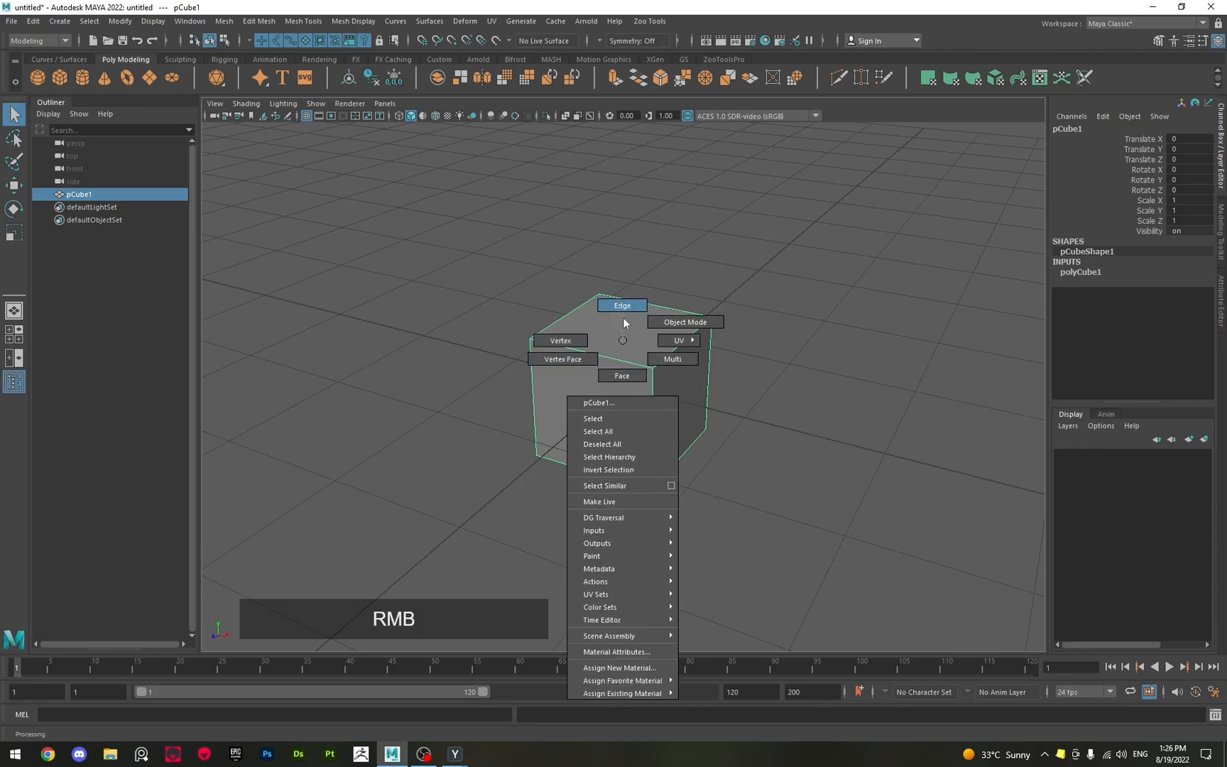
pyautogui.moveTo(626, 375); pyautogui.dragTo(552, 342, button='right')
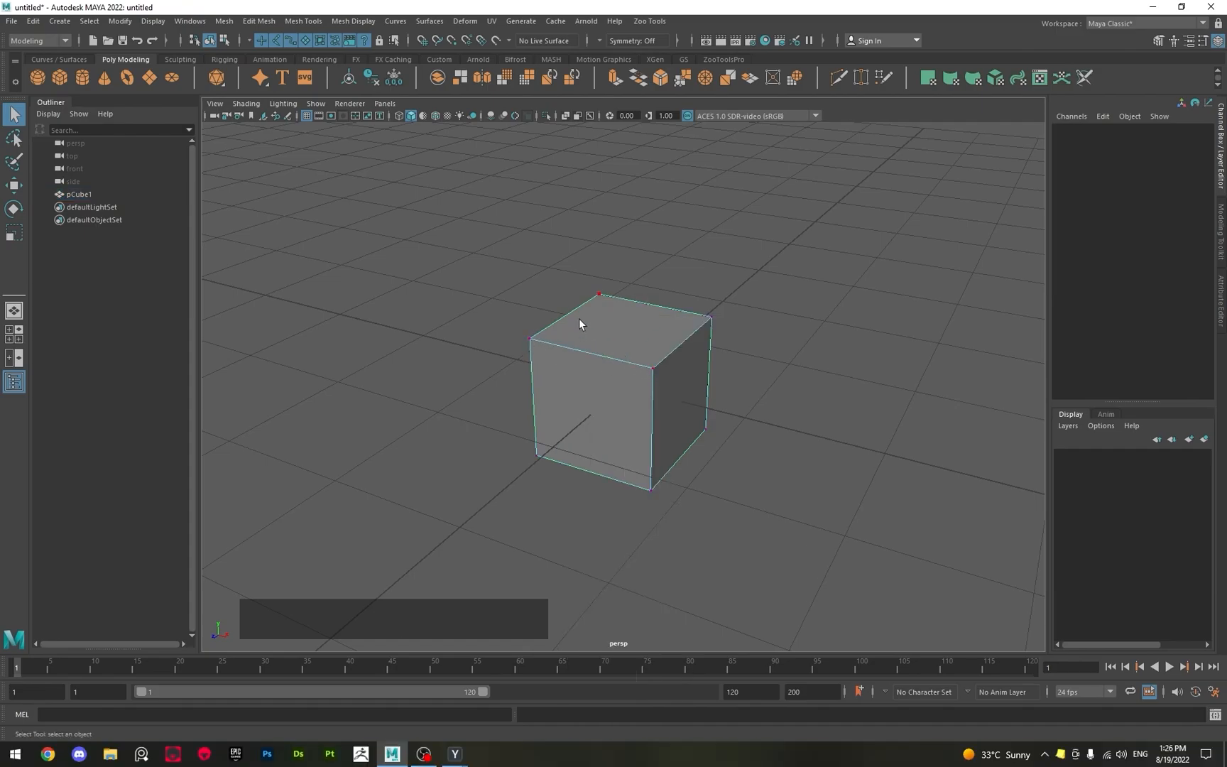
# Select individual corner vertices of the cube one after another.
pyautogui.click(540, 340)
pyautogui.click(539, 450)
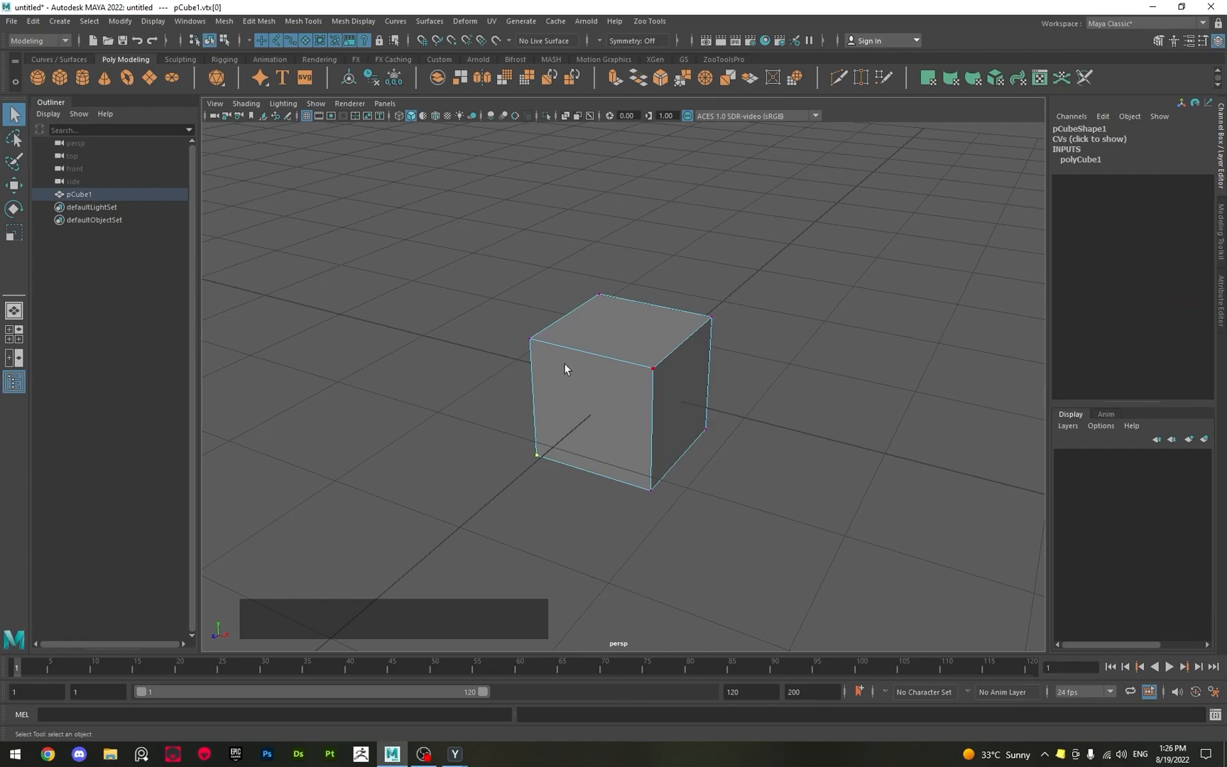
pyautogui.click(649, 369)
pyautogui.click(703, 321)
pyautogui.moveTo(614, 357)
pyautogui.keyDown('alt'); pyautogui.mouseDown()
pyautogui.moveTo(653, 329)
pyautogui.moveTo(605, 348)
pyautogui.mouseUp(); pyautogui.keyUp('alt')
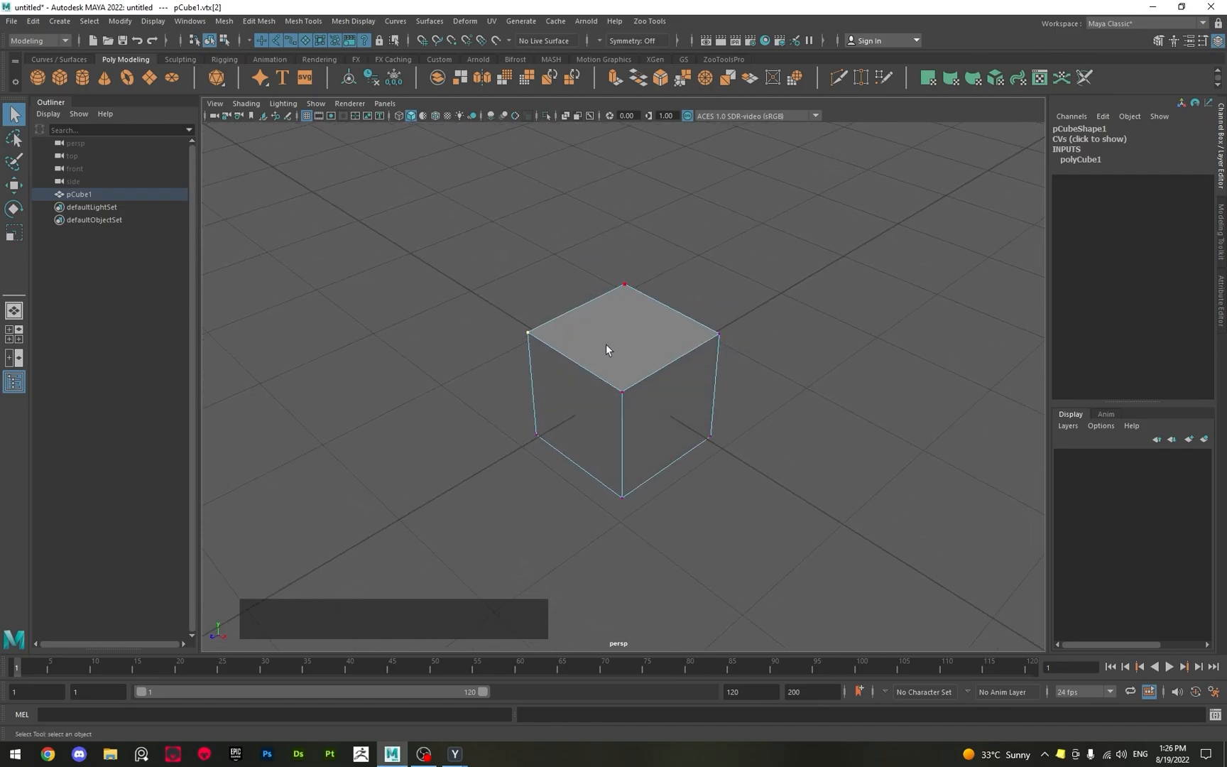
# Switch the cube to Edge mode and select individual edges around its top face.
pyautogui.keyDown('shift'); pyautogui.click(624, 406); pyautogui.keyUp('shift')
pyautogui.keyDown('alt'); pyautogui.moveTo(594, 378); pyautogui.dragTo(594, 364); pyautogui.keyUp('alt')
pyautogui.moveTo(584, 370); pyautogui.dragTo(578, 336, button='right')
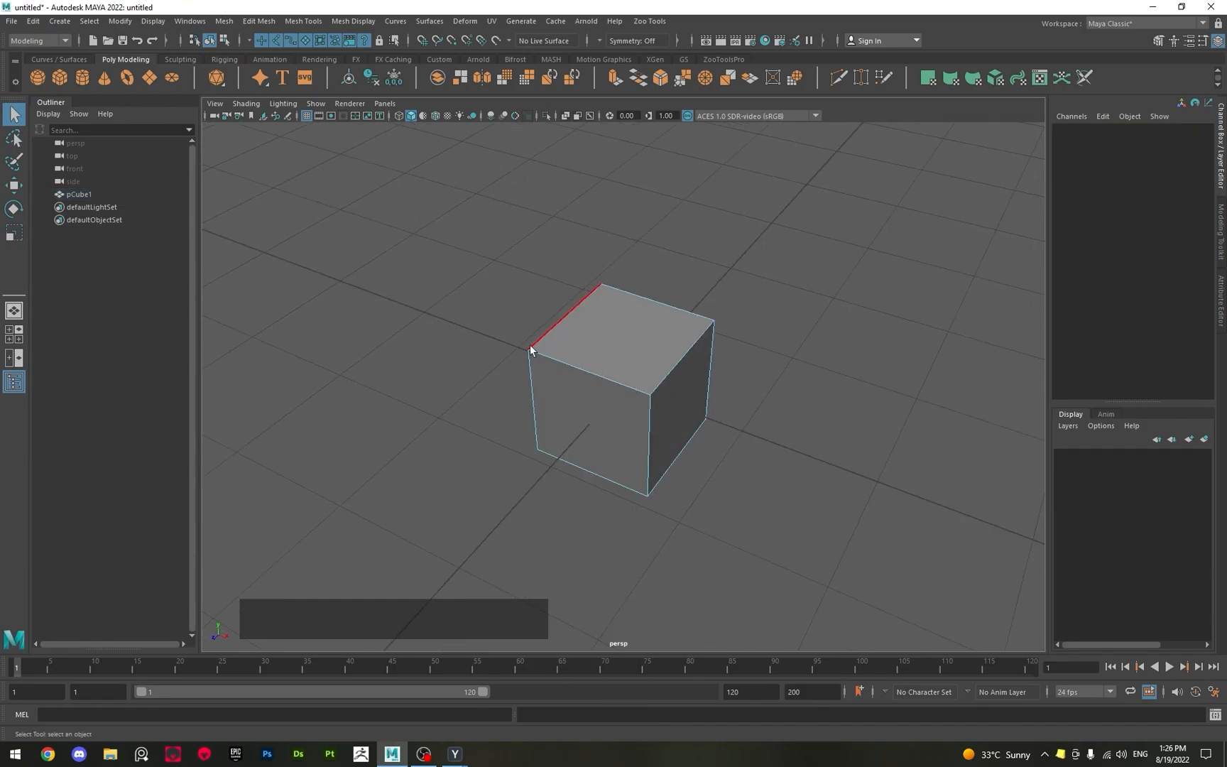
pyautogui.click(570, 364)
pyautogui.scroll(2, 562, 367)
pyautogui.keyDown('alt'); pyautogui.moveTo(525, 353); pyautogui.dragTo(597, 364); pyautogui.keyUp('alt')
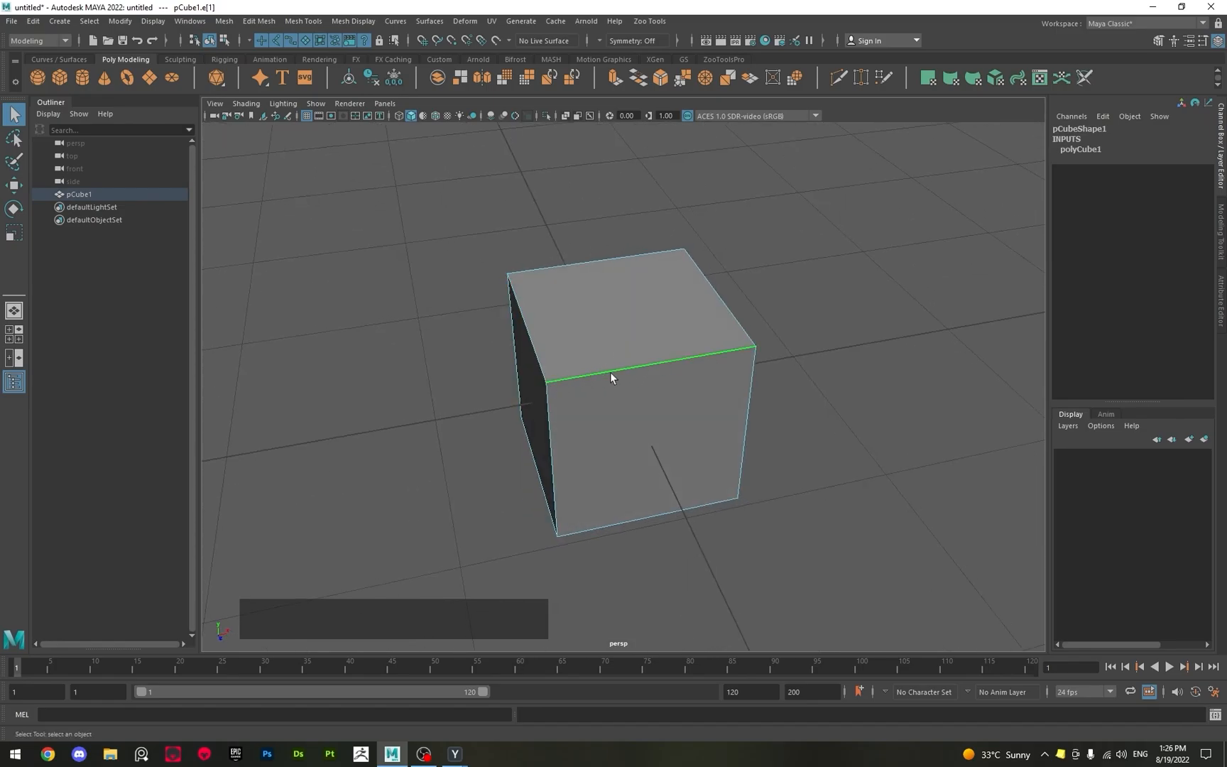
pyautogui.moveTo(634, 376)
pyautogui.keyDown('alt'); pyautogui.mouseDown()
pyautogui.moveTo(558, 384)
pyautogui.moveTo(631, 373)
pyautogui.mouseUp(); pyautogui.keyUp('alt')
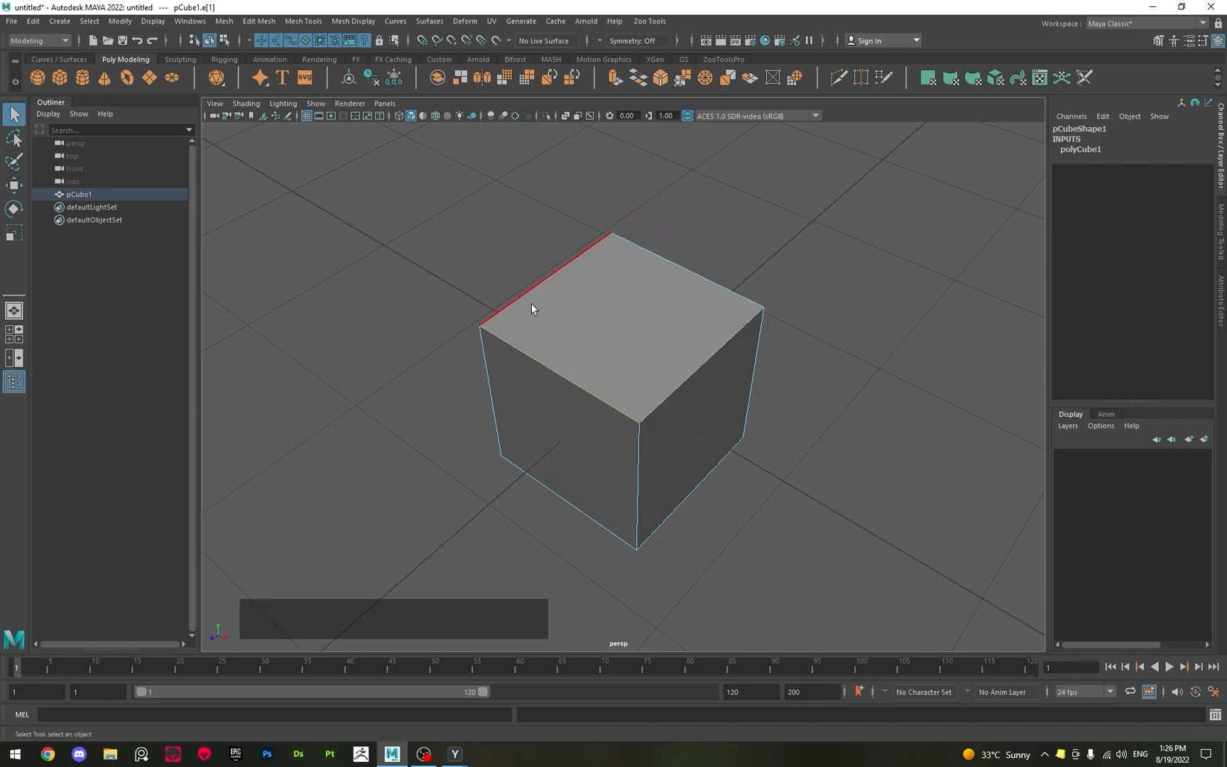
# Switch the cube to Face mode and select its top and side faces one after another.
pyautogui.moveTo(603, 303); pyautogui.dragTo(613, 339, button='right')
pyautogui.click(614, 340)
pyautogui.keyDown('alt'); pyautogui.moveTo(629, 315); pyautogui.dragTo(681, 293); pyautogui.keyUp('alt')
pyautogui.keyDown('alt'); pyautogui.moveTo(603, 333); pyautogui.dragTo(548, 328); pyautogui.keyUp('alt')
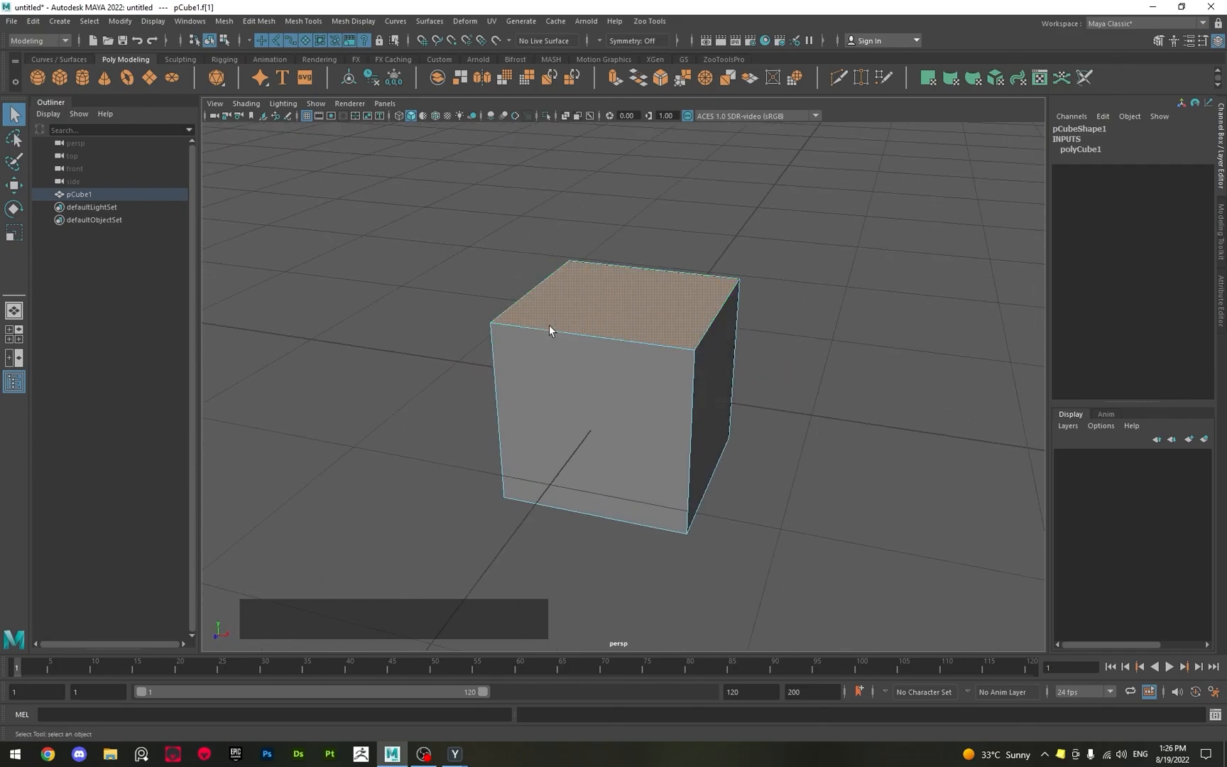
pyautogui.click(573, 407)
pyautogui.moveTo(679, 412)
pyautogui.keyDown('alt'); pyautogui.mouseDown()
pyautogui.moveTo(602, 406)
pyautogui.moveTo(685, 416)
pyautogui.mouseUp(); pyautogui.keyUp('alt')
pyautogui.click(673, 414)
# Switch the cube back to Vertex mode and select one of its top corner vertices.
pyautogui.moveTo(678, 365); pyautogui.dragTo(624, 366, button='right')
pyautogui.click(638, 369)
pyautogui.click(637, 370)
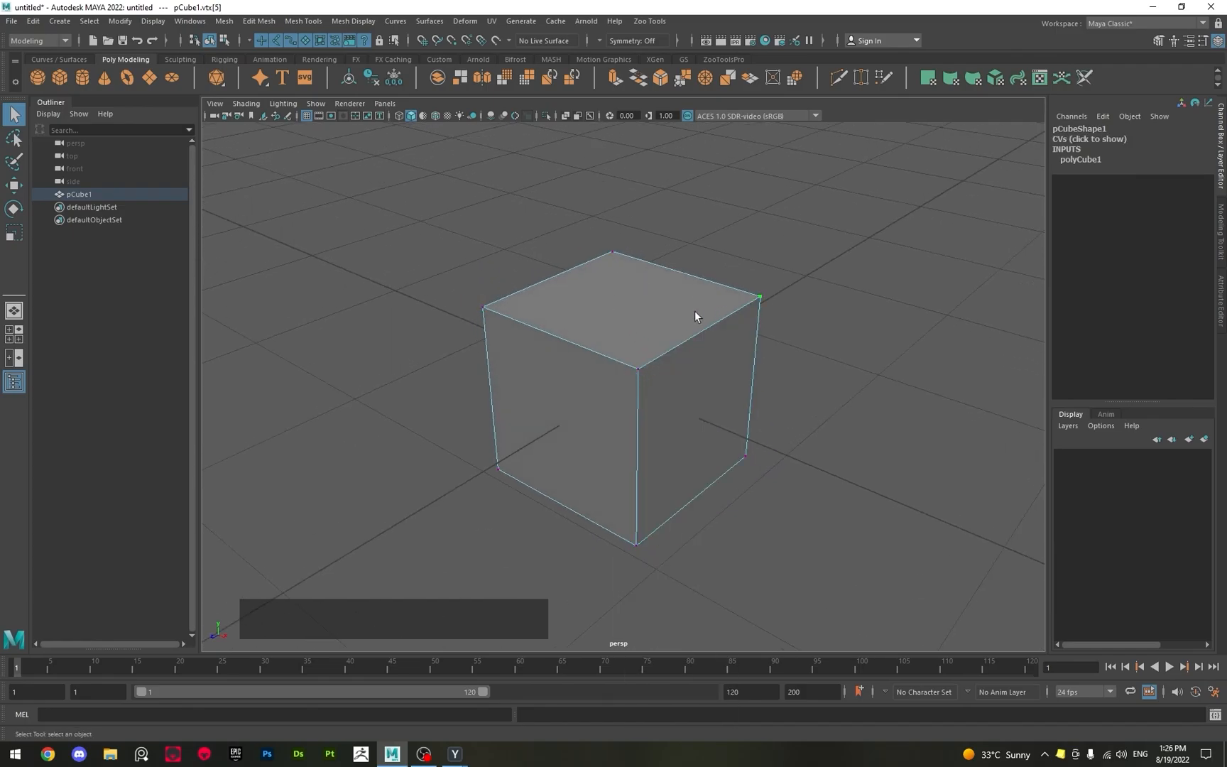
pyautogui.keyDown('alt'); pyautogui.moveTo(525, 304); pyautogui.dragTo(656, 382); pyautogui.keyUp('alt')
# Return the cube to Edge mode and select several of its edges one at a time.
pyautogui.moveTo(597, 362); pyautogui.dragTo(586, 328, button='right')
pyautogui.click(512, 339)
pyautogui.click(618, 387)
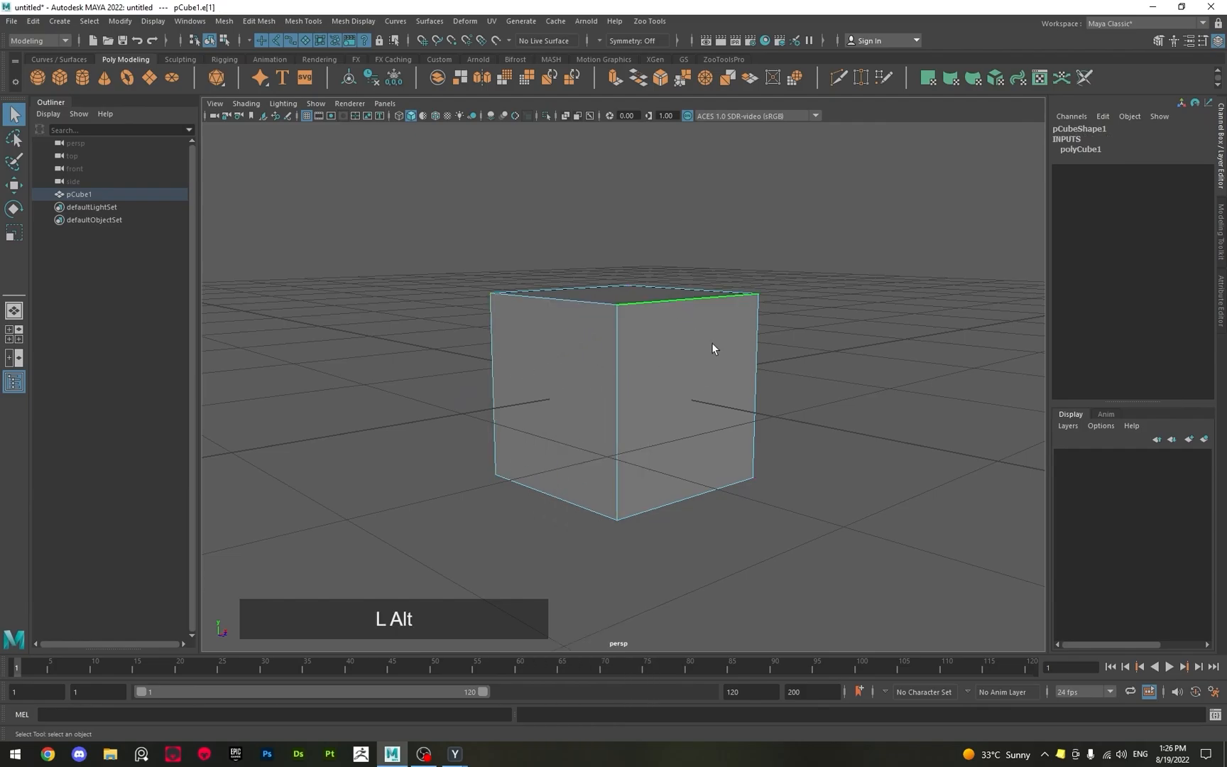
pyautogui.keyDown('alt'); pyautogui.moveTo(711, 344); pyautogui.dragTo(573, 373); pyautogui.keyUp('alt')
pyautogui.click(683, 350)
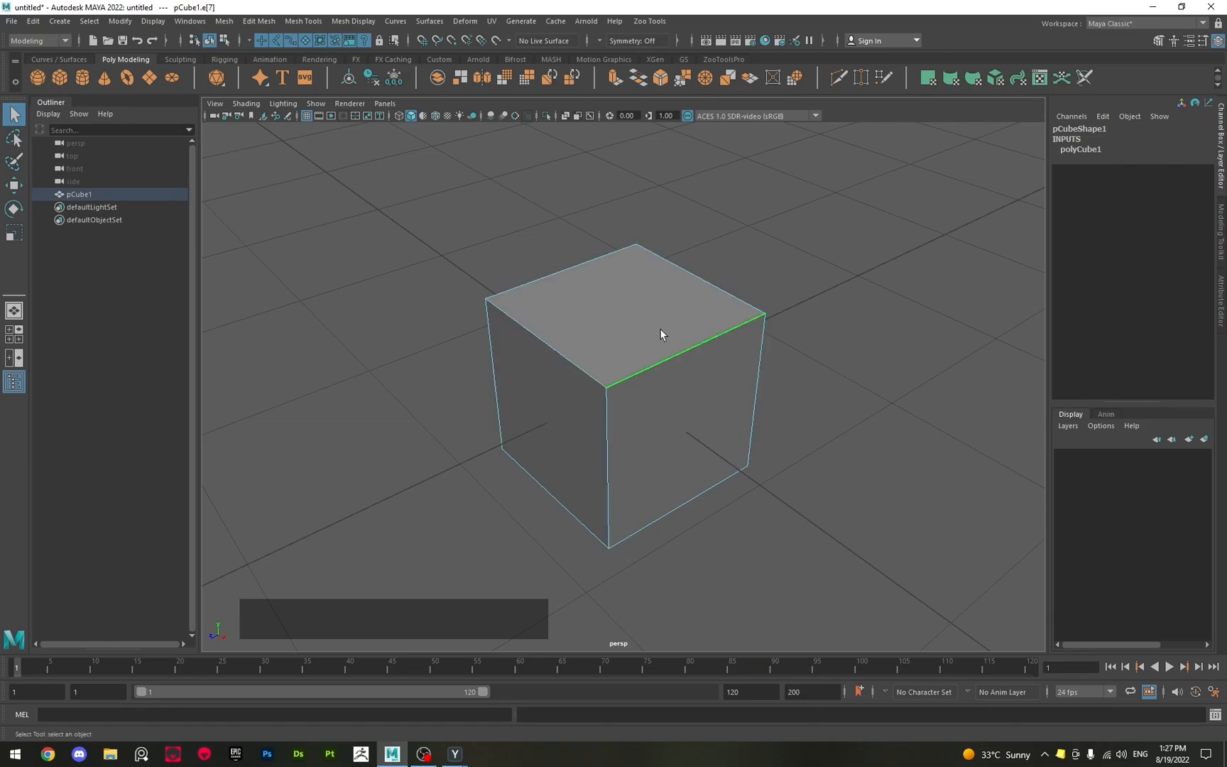
# Switch to Vertex mode and pull one top corner vertex away from the cube with the Move tool.
pyautogui.moveTo(661, 331); pyautogui.dragTo(597, 333, button='right')
pyautogui.scroll(-2, 598, 333)
pyautogui.scroll(-3, 598, 334)
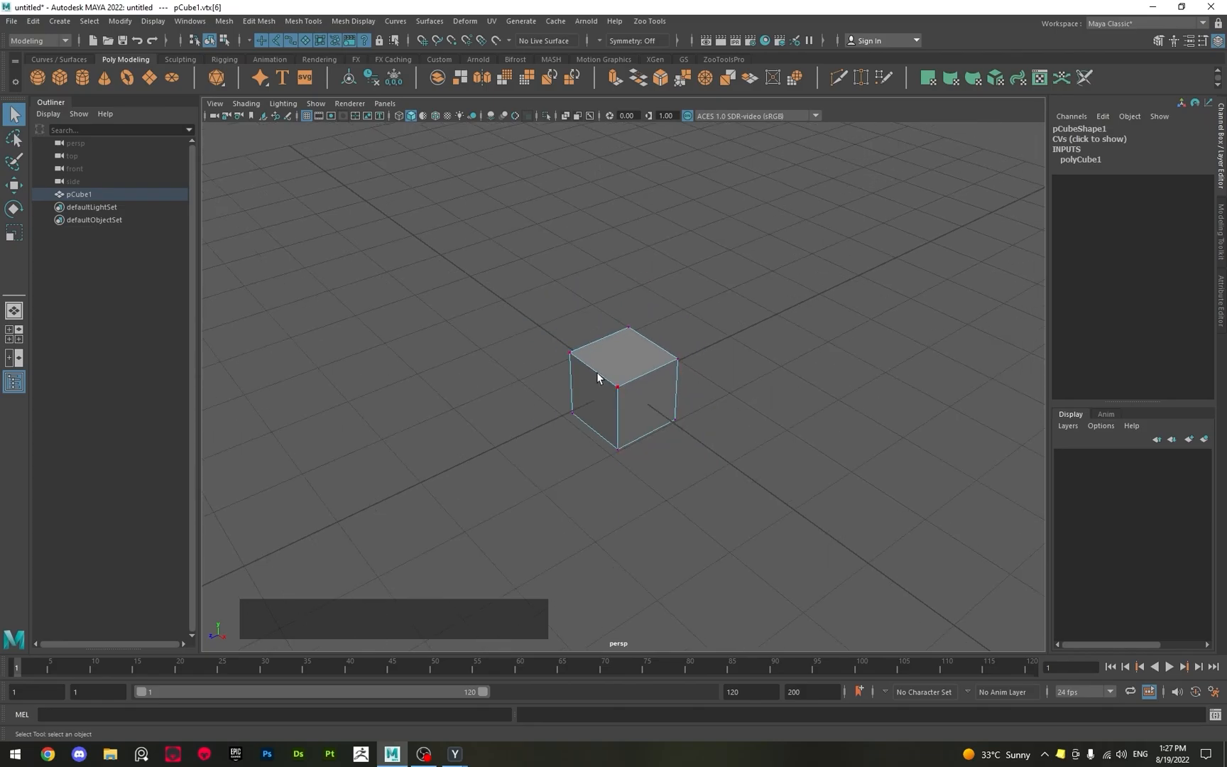
pyautogui.press('w')
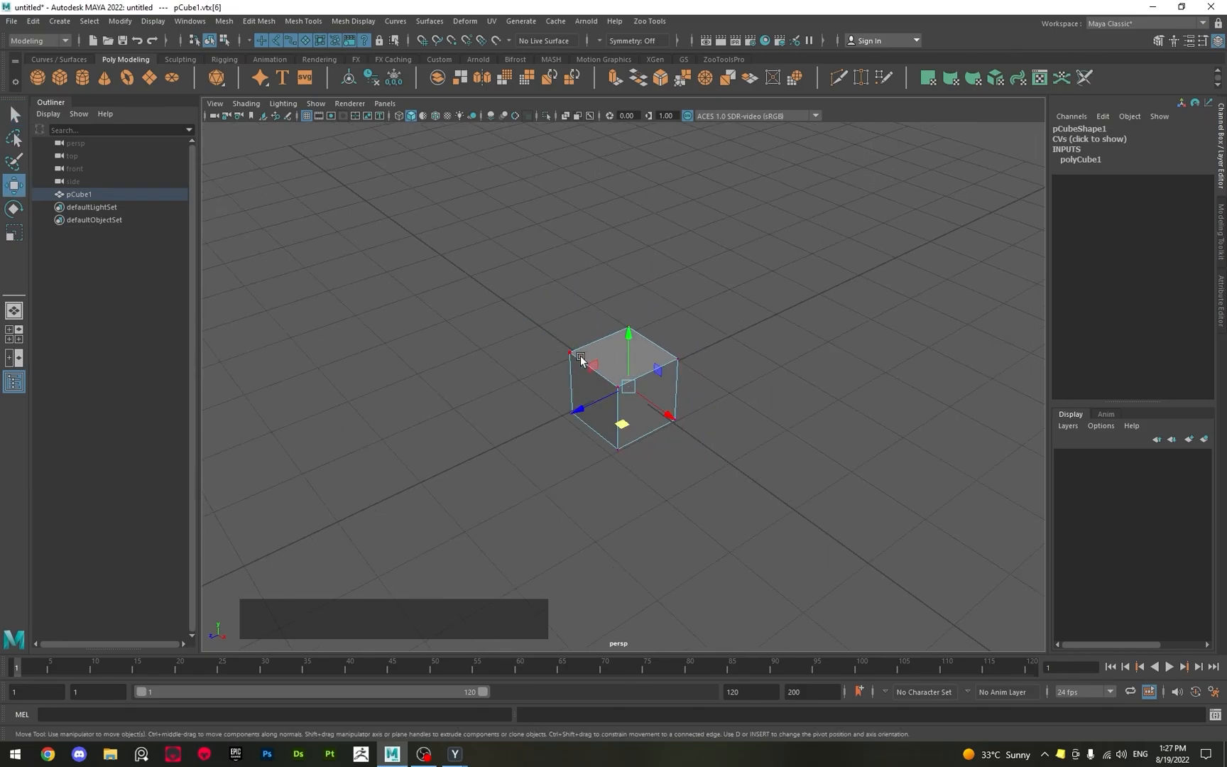
pyautogui.click(571, 353)
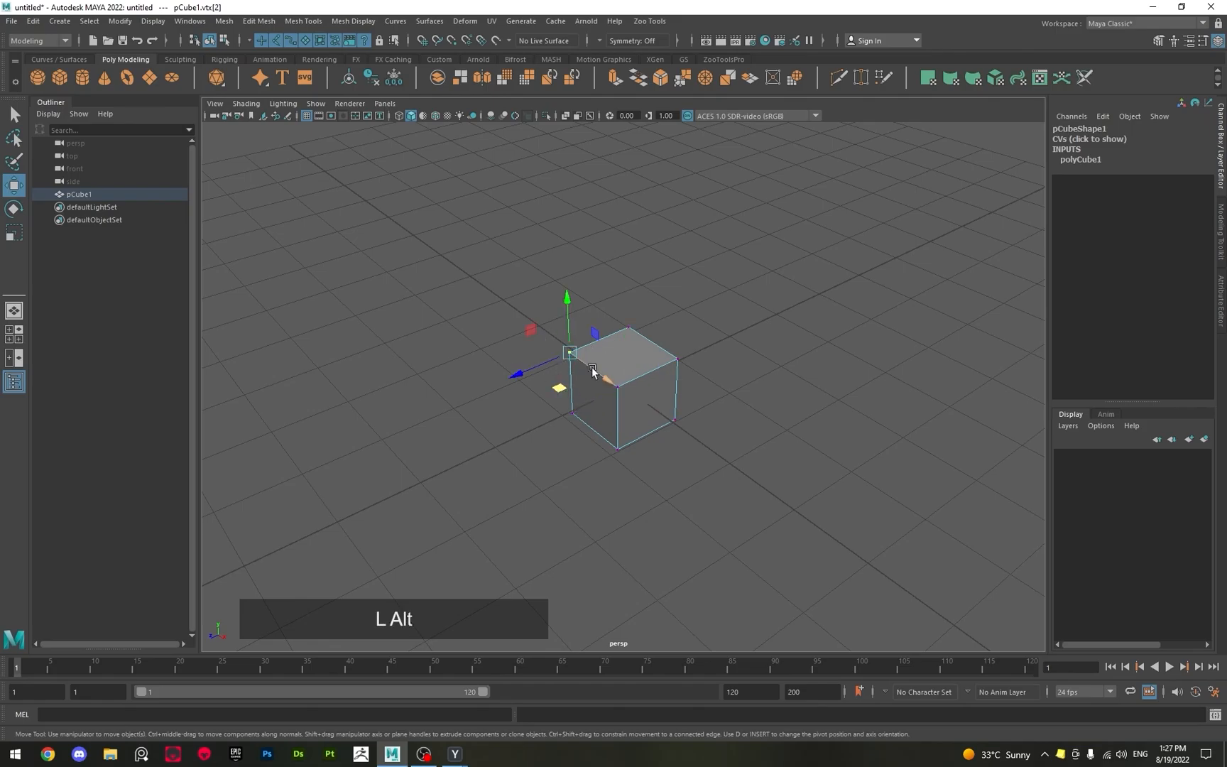
pyautogui.scroll(1, 592, 370)
pyautogui.keyDown('alt'); pyautogui.moveTo(592, 369); pyautogui.dragTo(704, 373, button='middle'); pyautogui.keyUp('alt')
pyautogui.moveTo(653, 366); pyautogui.dragTo(759, 365)
pyautogui.scroll(2, 599, 354)
# Switch to Edge mode and pull one of the cube's vertical edges outward with the Move tool.
pyautogui.moveTo(607, 304); pyautogui.dragTo(604, 271, button='right')
pyautogui.click(653, 284)
pyautogui.keyDown('alt'); pyautogui.moveTo(690, 315); pyautogui.dragTo(600, 346, button='middle'); pyautogui.keyUp('alt')
pyautogui.keyDown('alt'); pyautogui.moveTo(600, 347); pyautogui.dragTo(412, 376); pyautogui.keyUp('alt')
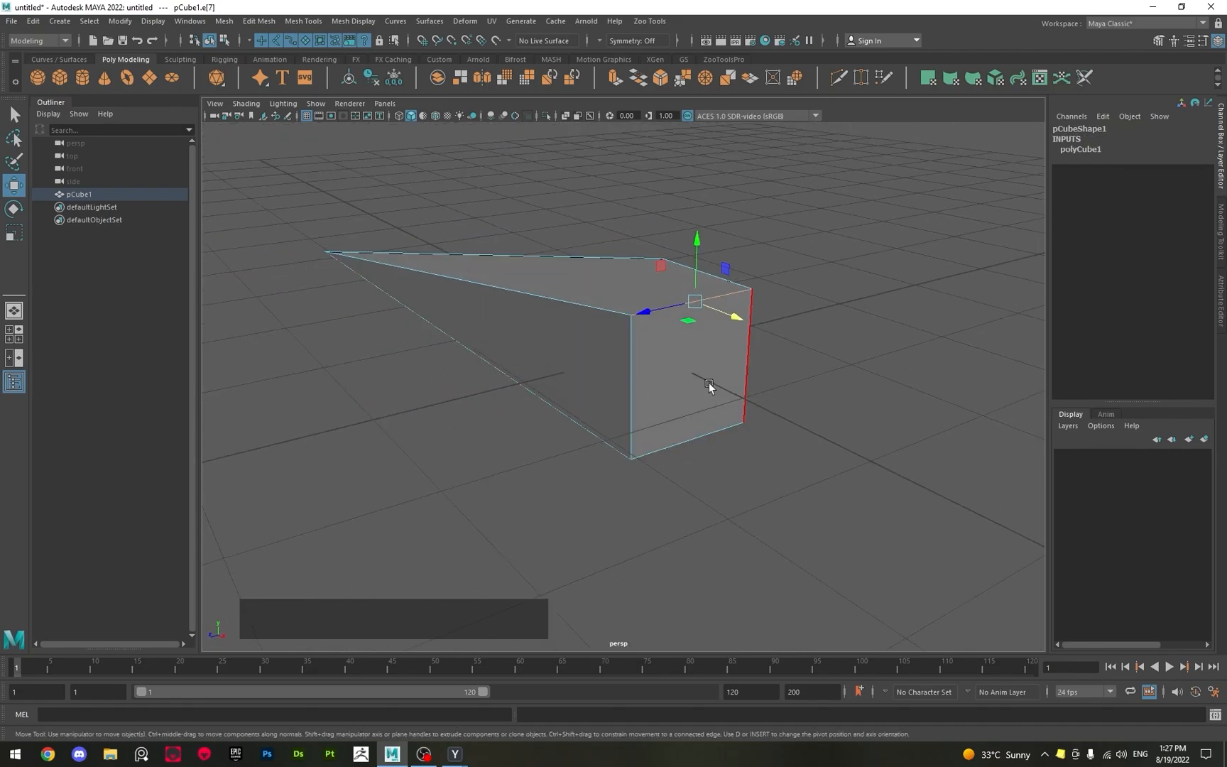
pyautogui.click(745, 391)
pyautogui.keyDown('alt'); pyautogui.moveTo(796, 403); pyautogui.dragTo(553, 360, button='middle'); pyautogui.keyUp('alt')
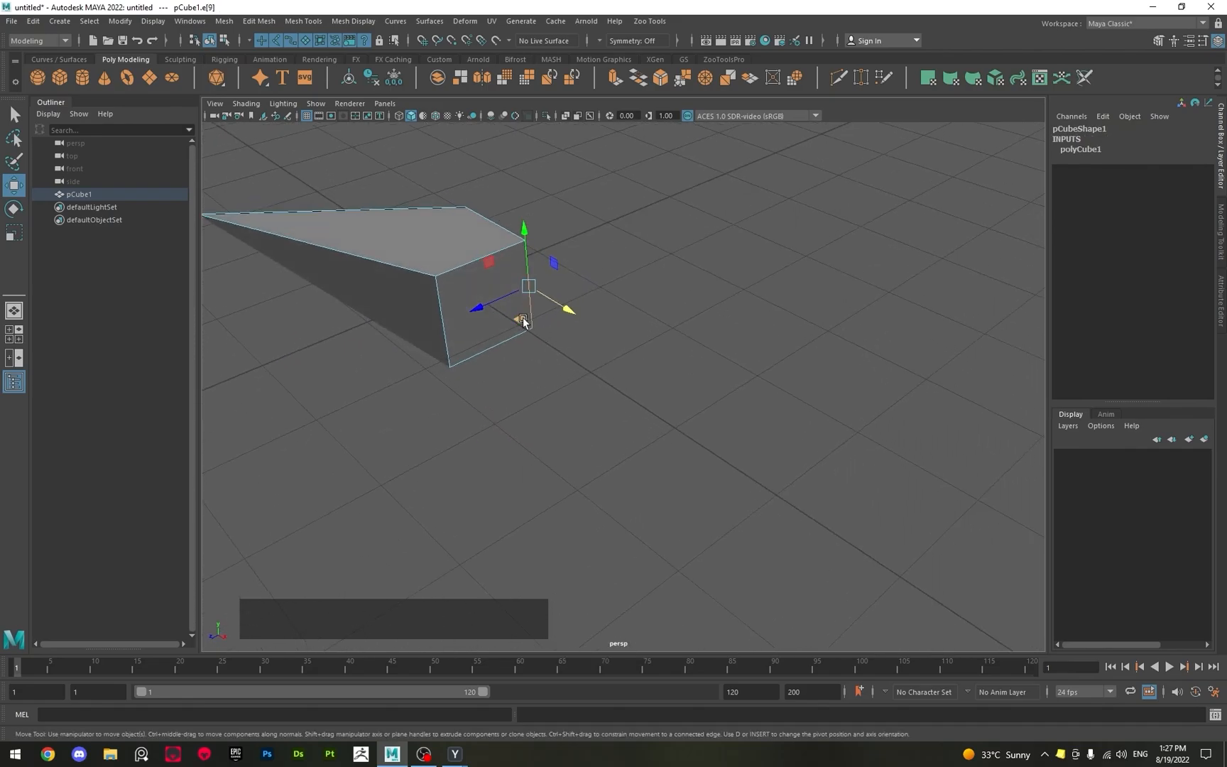
pyautogui.moveTo(518, 321); pyautogui.dragTo(872, 328)
pyautogui.moveTo(887, 232); pyautogui.dragTo(682, 258)
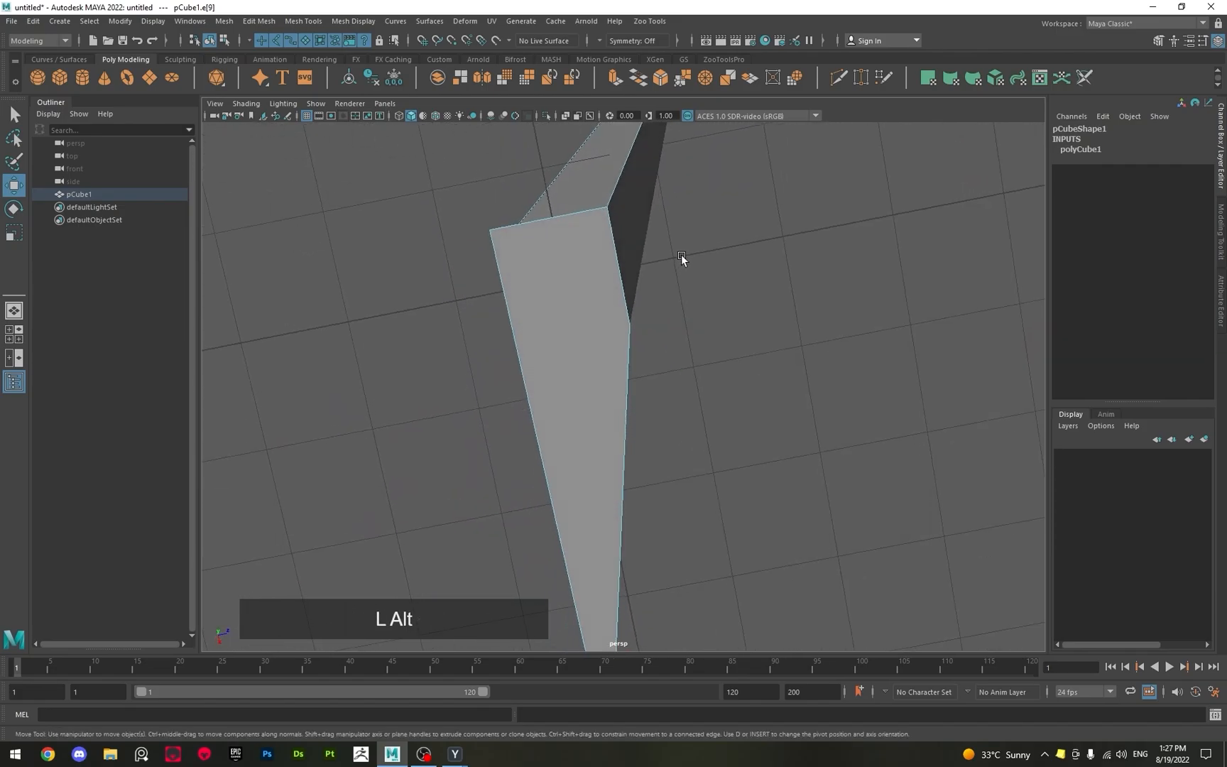
# Switch to Face mode and move the distorted cube's bottom face along the vertical axis.
pyautogui.moveTo(545, 271); pyautogui.dragTo(539, 305, button='right')
pyautogui.click(568, 318)
pyautogui.click(583, 256)
pyautogui.keyDown('alt'); pyautogui.moveTo(583, 256); pyautogui.dragTo(545, 578); pyautogui.keyUp('alt')
pyautogui.keyDown('alt'); pyautogui.scroll(-3, 506, 460); pyautogui.keyUp('alt')
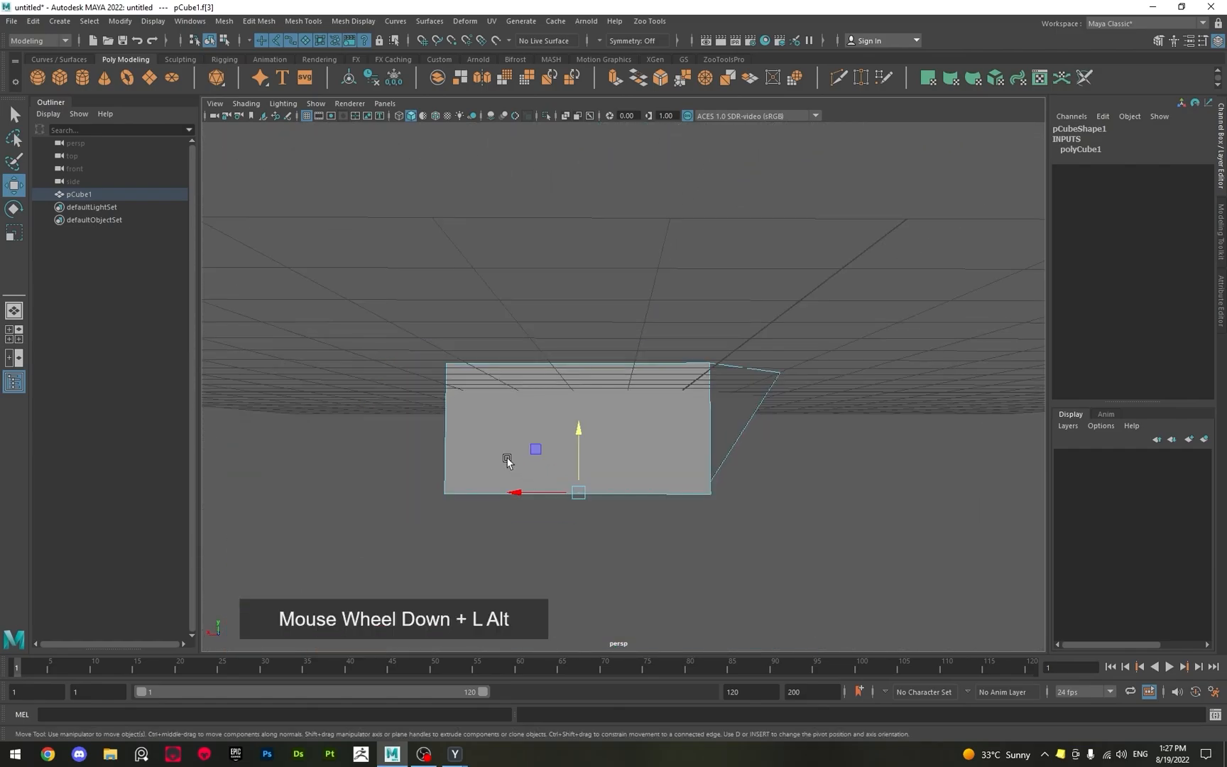
pyautogui.keyDown('alt'); pyautogui.moveTo(506, 460); pyautogui.dragTo(597, 479); pyautogui.keyUp('alt')
pyautogui.keyDown('alt'); pyautogui.moveTo(605, 399); pyautogui.dragTo(619, 334, button='middle'); pyautogui.keyUp('alt')
pyautogui.keyDown('alt'); pyautogui.moveTo(660, 277); pyautogui.dragTo(558, 561); pyautogui.keyUp('alt')
pyautogui.keyDown('alt'); pyautogui.moveTo(632, 440); pyautogui.dragTo(583, 444); pyautogui.keyUp('alt')
# Return to the Select tool and Object Mode, and delete the distorted cube.
pyautogui.press('q')
pyautogui.moveTo(584, 443); pyautogui.dragTo(774, 297, button='right')
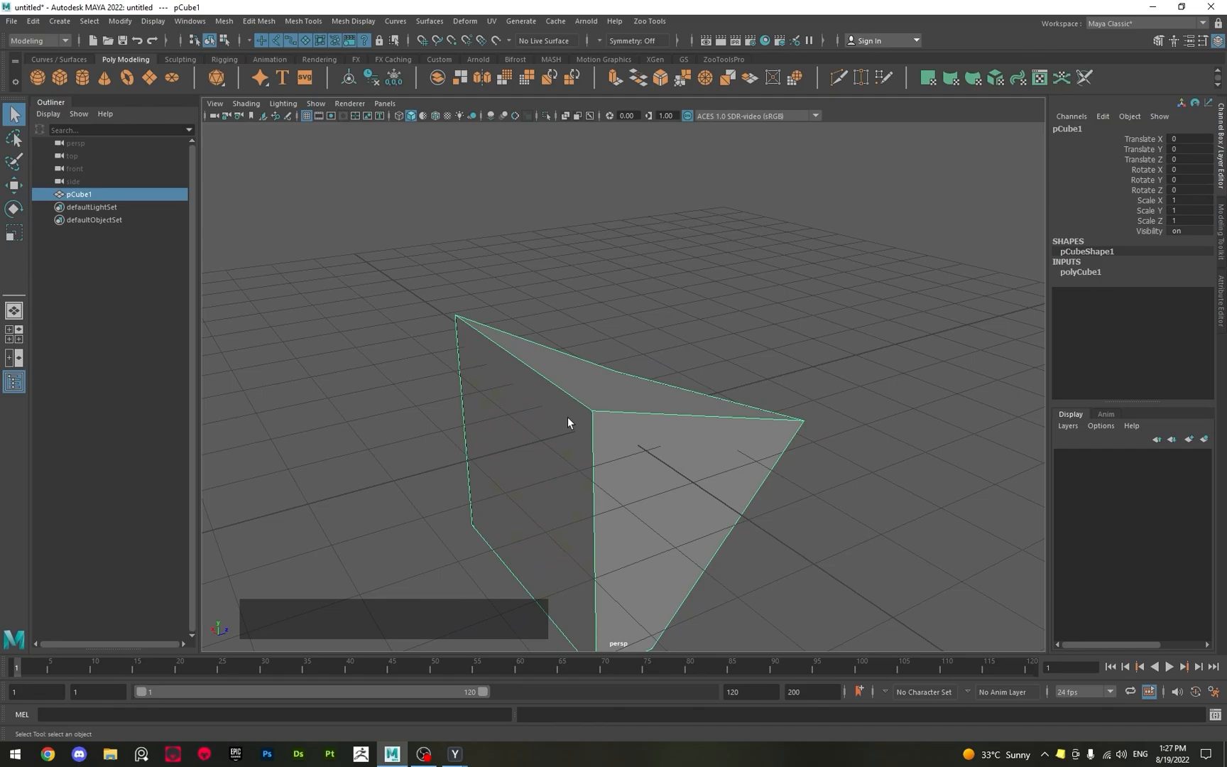
pyautogui.press('Delete')
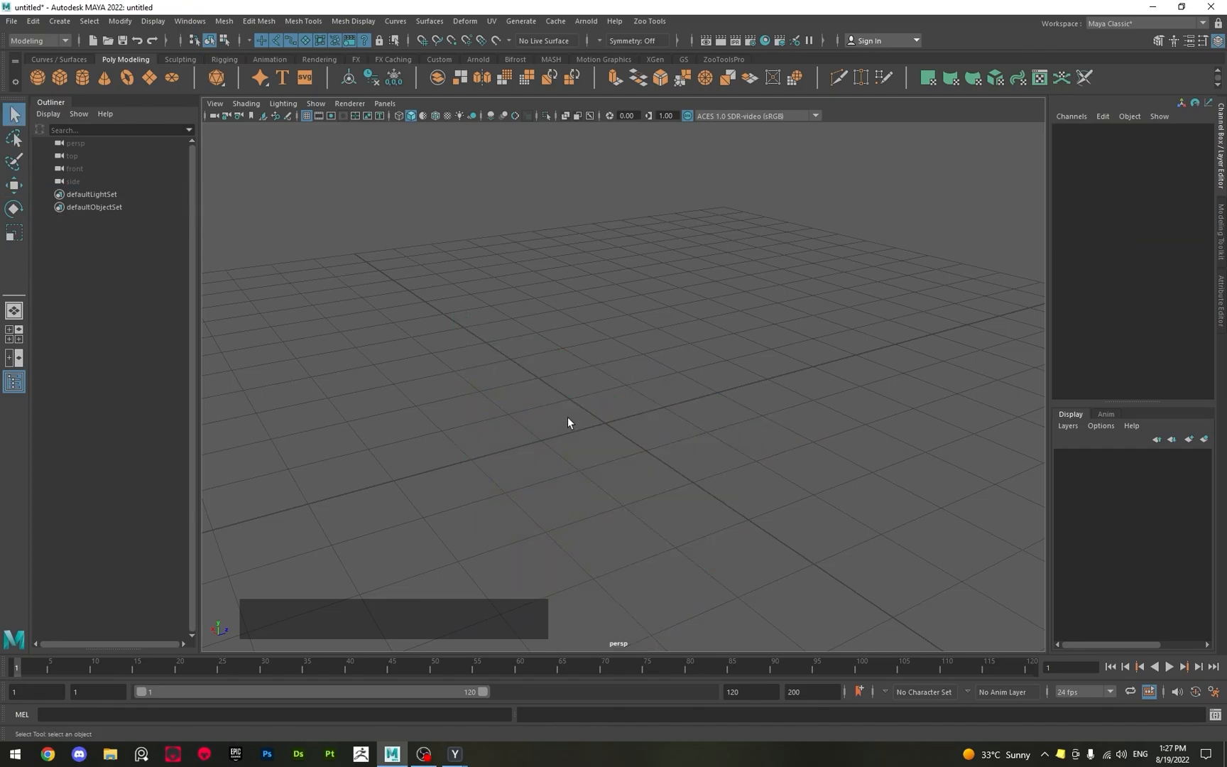
# Create a new polygon cube at the origin and frame it in the perspective view.
pyautogui.keyDown('alt'); pyautogui.moveTo(562, 409); pyautogui.dragTo(476, 463); pyautogui.keyUp('alt')
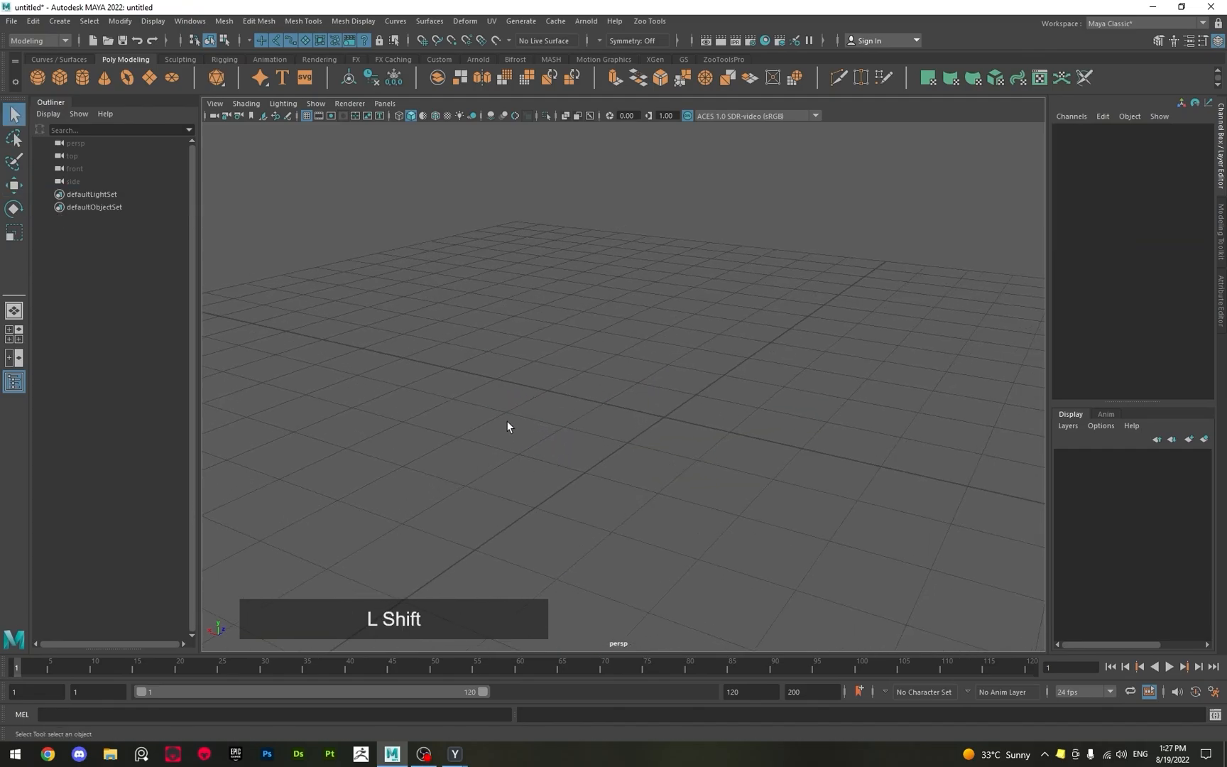
pyautogui.keyDown('shift'); pyautogui.moveTo(507, 425); pyautogui.dragTo(499, 460, button='right'); pyautogui.keyUp('shift')
pyautogui.keyDown('alt'); pyautogui.moveTo(498, 460); pyautogui.dragTo(575, 456); pyautogui.keyUp('alt')
pyautogui.press('f')
pyautogui.keyDown('alt'); pyautogui.moveTo(576, 440); pyautogui.dragTo(507, 427, button='right'); pyautogui.keyUp('alt')
# Move the cube freely about 1 unit along the X axis with the Move tool.
pyautogui.press('w')
pyautogui.keyDown('alt'); pyautogui.moveTo(653, 461); pyautogui.dragTo(690, 402); pyautogui.keyUp('alt')
pyautogui.keyDown('alt'); pyautogui.scroll(-2, 654, 410); pyautogui.keyUp('alt')
pyautogui.keyDown('alt'); pyautogui.scroll(-2, 654, 410); pyautogui.keyUp('alt')
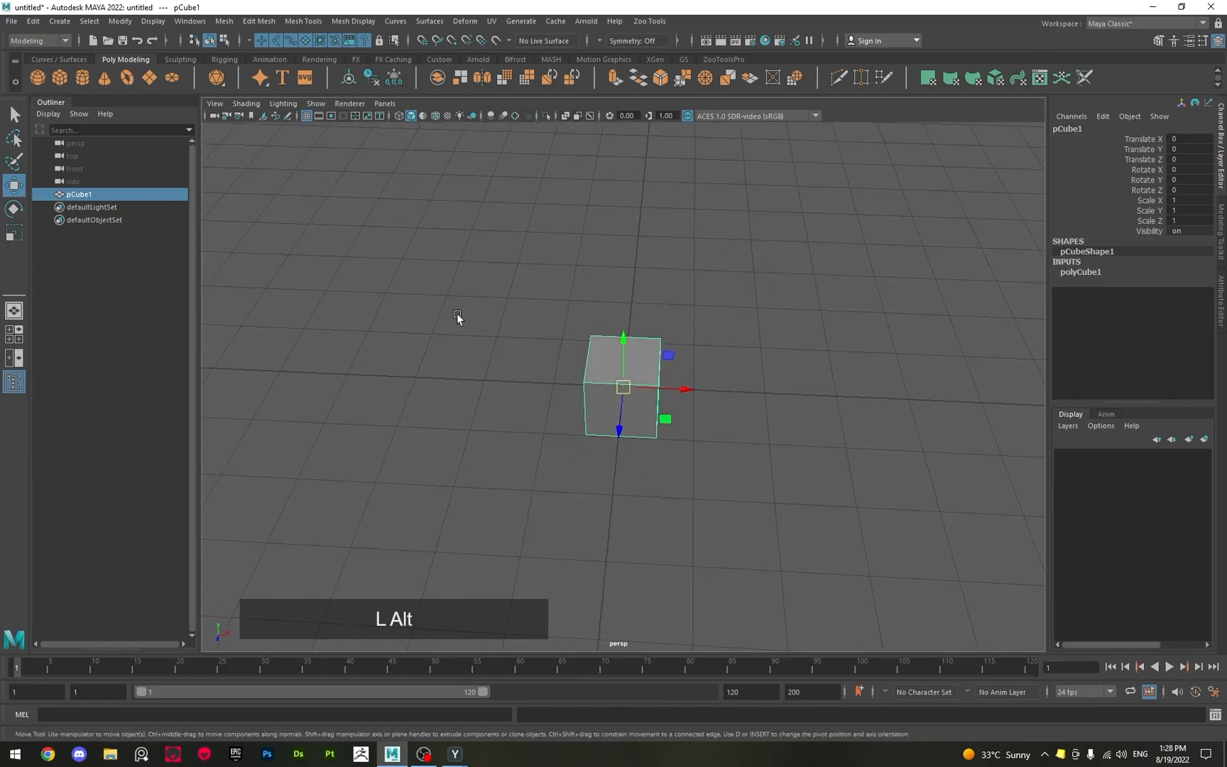
pyautogui.keyDown('alt'); pyautogui.scroll(-3, 600, 484); pyautogui.keyUp('alt')
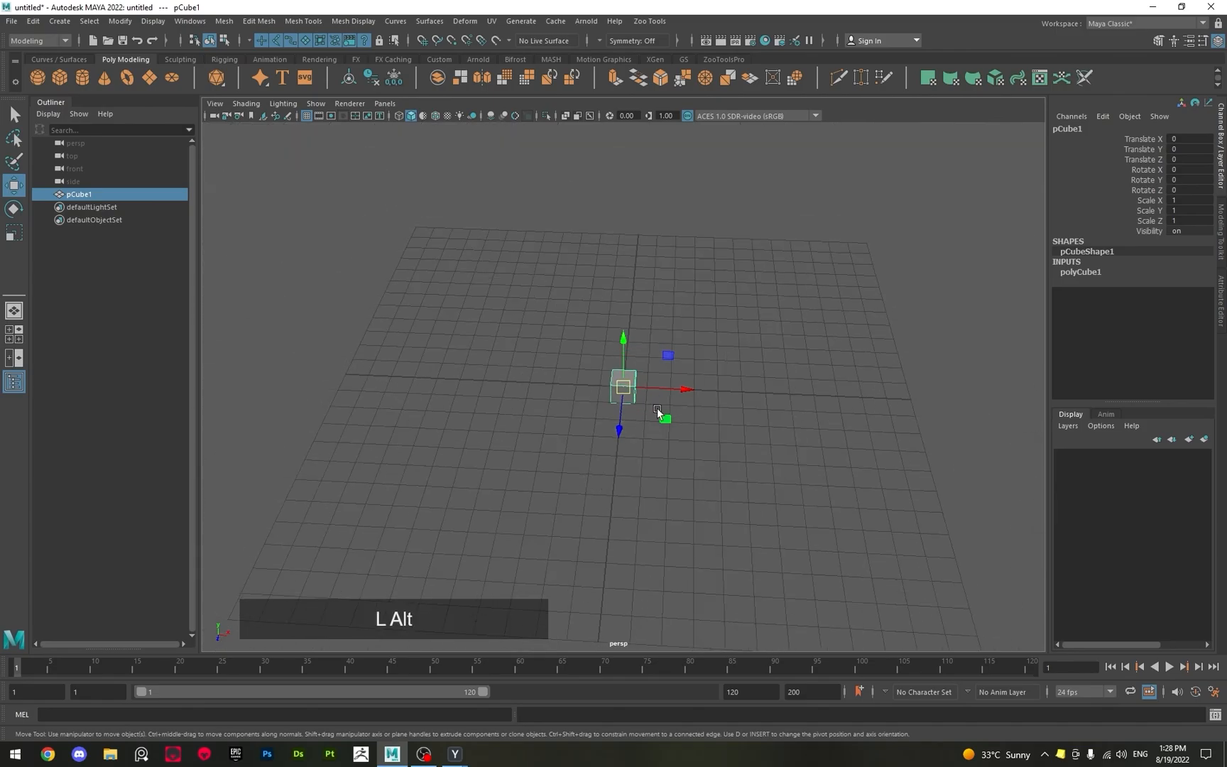
pyautogui.keyDown('alt'); pyautogui.scroll(3, 661, 426); pyautogui.keyUp('alt')
pyautogui.keyDown('alt'); pyautogui.moveTo(661, 426); pyautogui.dragTo(569, 405); pyautogui.keyUp('alt')
pyautogui.keyDown('alt'); pyautogui.moveTo(651, 416); pyautogui.dragTo(575, 444); pyautogui.keyUp('alt')
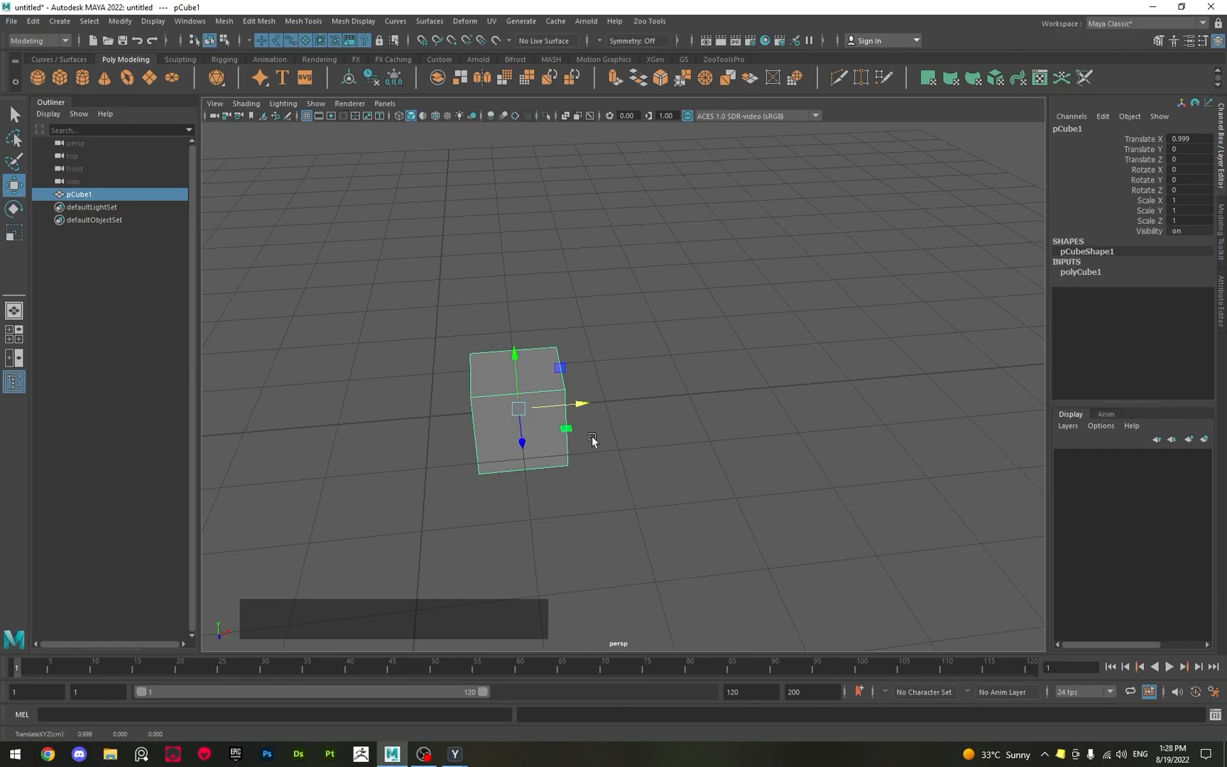
pyautogui.keyDown('alt'); pyautogui.moveTo(591, 436); pyautogui.dragTo(596, 402); pyautogui.keyUp('alt')
pyautogui.click(564, 396)
# Undo the cube's deselection and its free move along the X axis.
pyautogui.hotkey('ctrl', 'z')
pyautogui.hotkey('ctrl', 'z')
pyautogui.hotkey('ctrl', 'z')
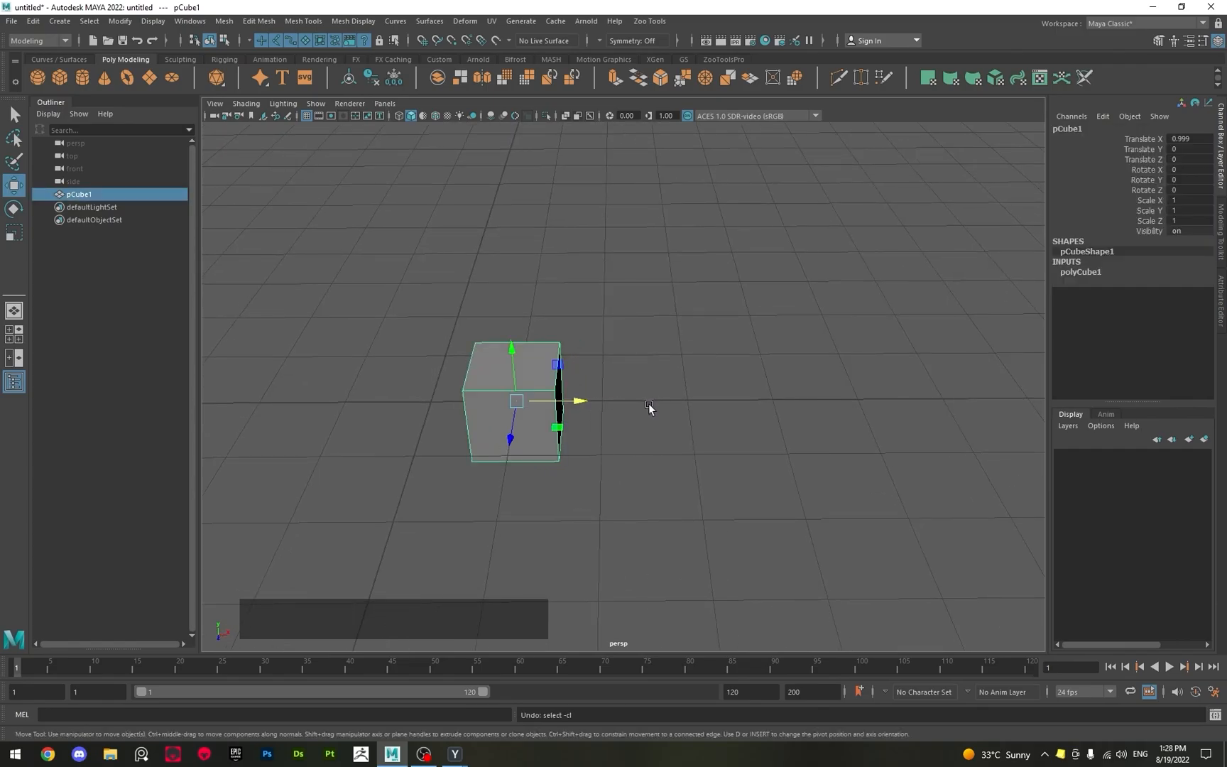
pyautogui.hotkey('ctrl', 'z')
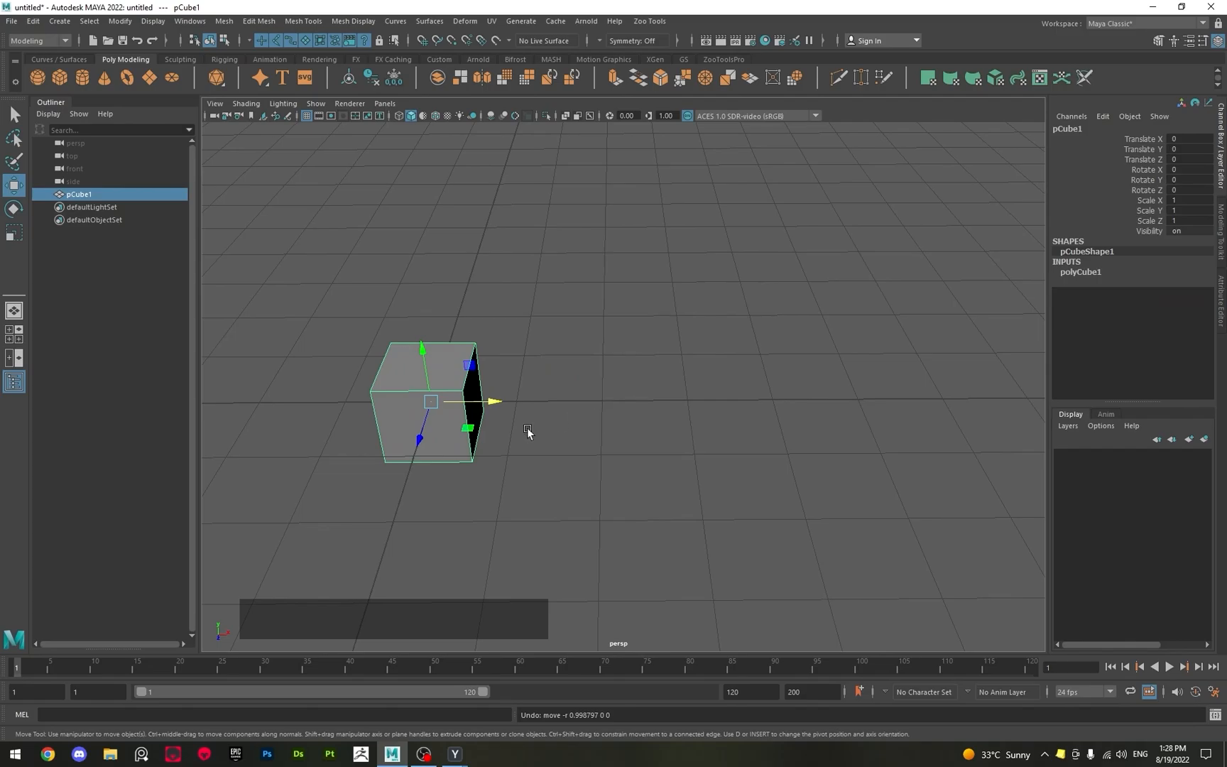
# Move the cube 1 unit along the X axis with grid snapping, and return it to the origin.
pyautogui.press('x')
pyautogui.moveTo(474, 403); pyautogui.dragTo(540, 391)
pyautogui.moveTo(526, 346); pyautogui.dragTo(700, 410)
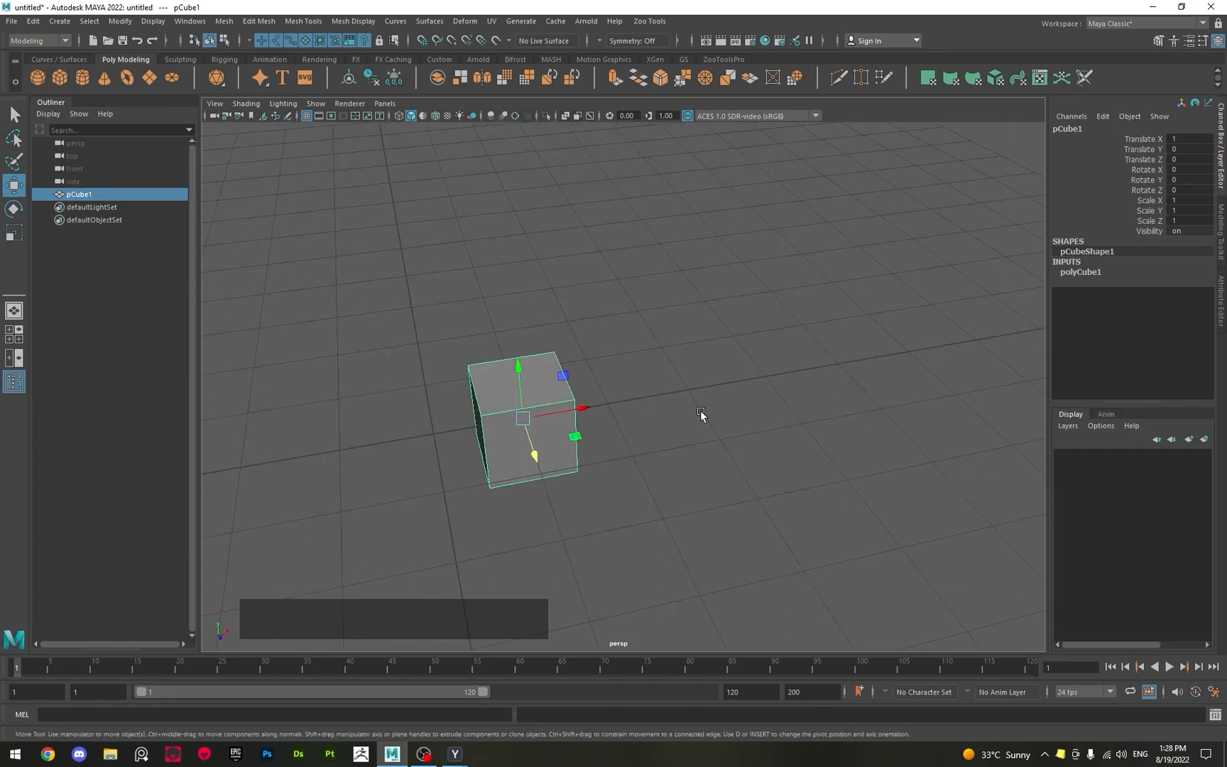
pyautogui.moveTo(579, 410); pyautogui.dragTo(609, 460)
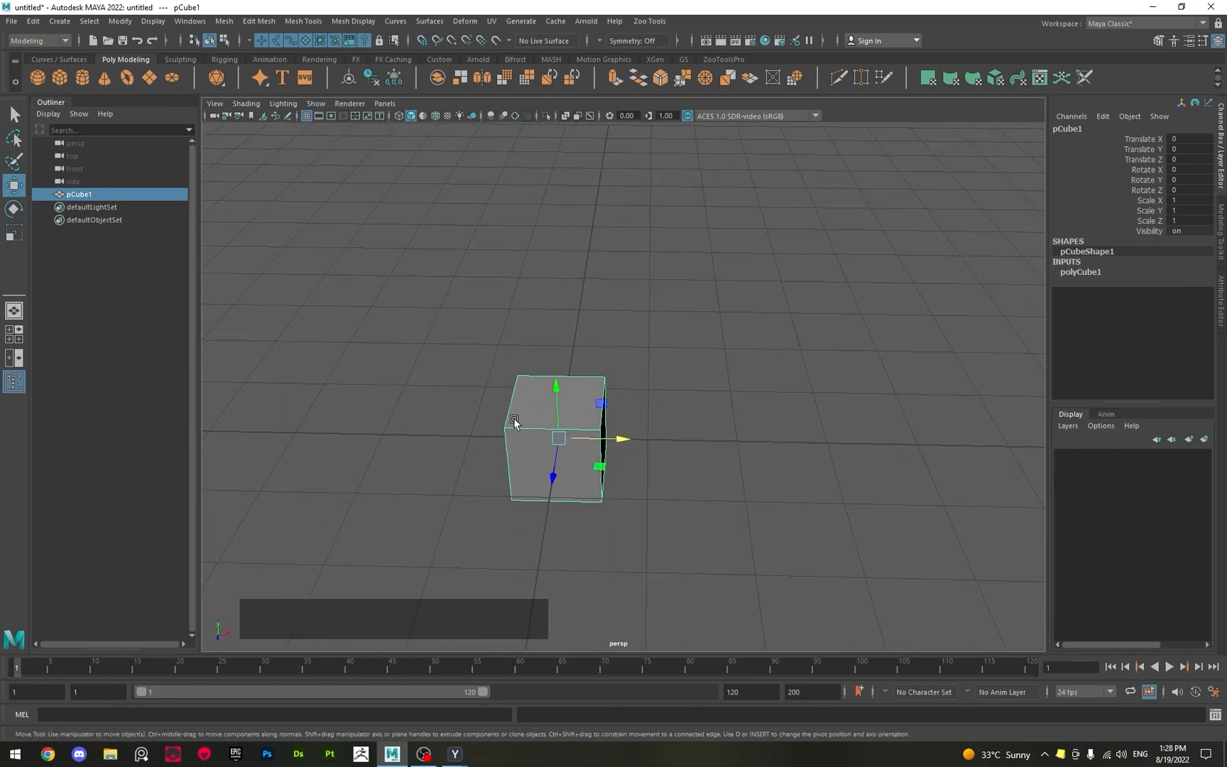
# Return to the Select tool, switch the cube to Face mode and select its top face.
pyautogui.press('q')
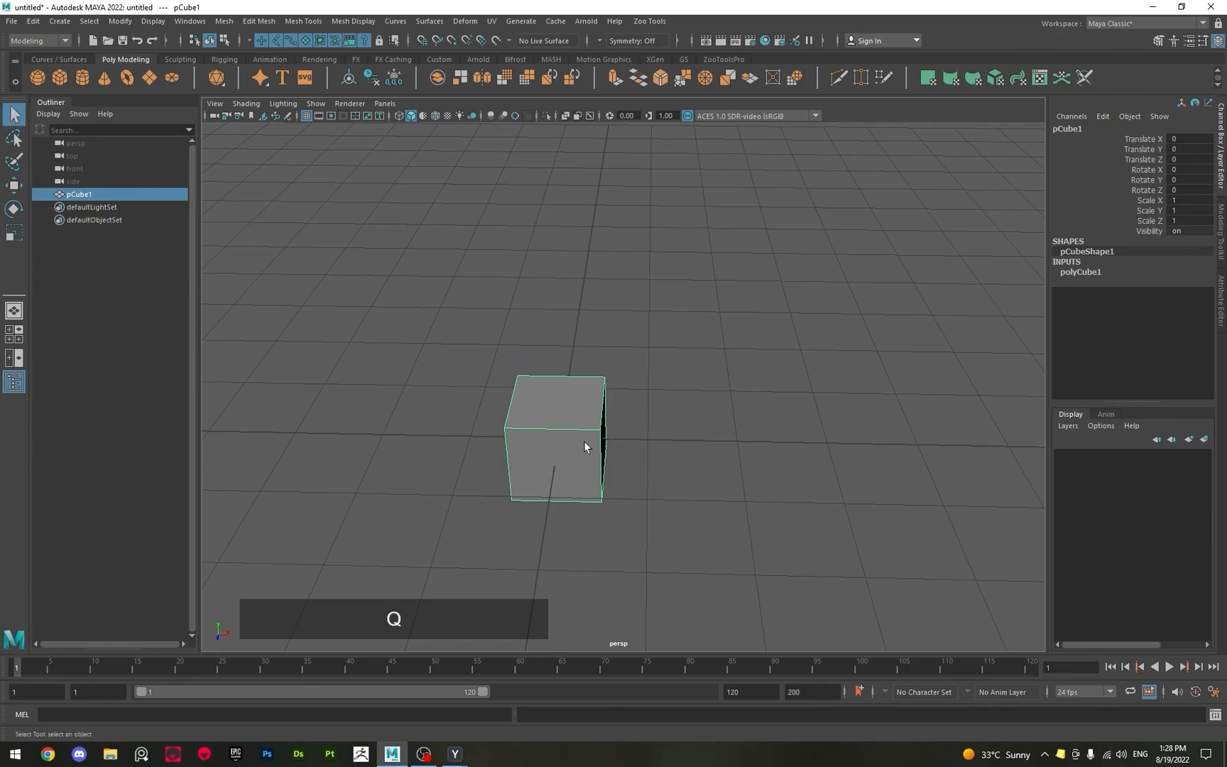
pyautogui.rightClick(565, 395)
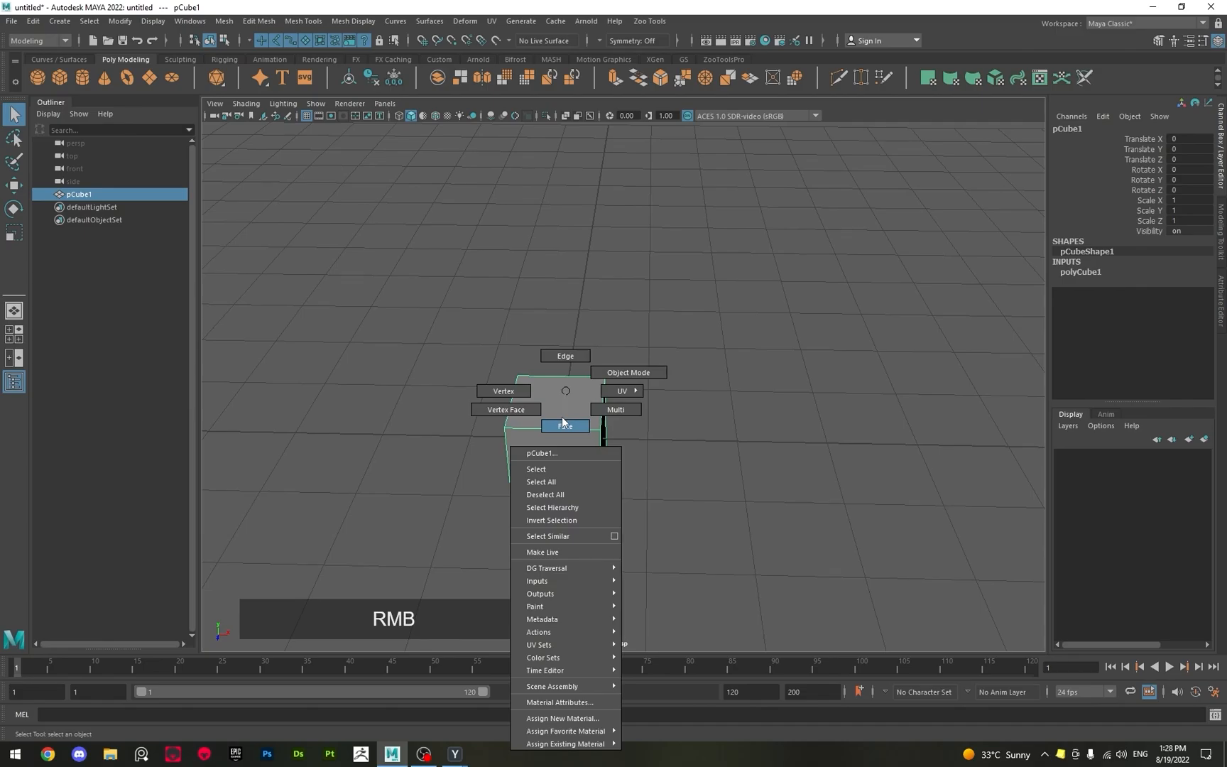
pyautogui.click(564, 425)
pyautogui.click(565, 405)
pyautogui.keyDown('alt'); pyautogui.moveTo(565, 404); pyautogui.dragTo(526, 475); pyautogui.keyUp('alt')
pyautogui.keyDown('alt'); pyautogui.scroll(2, 539, 446); pyautogui.keyUp('alt')
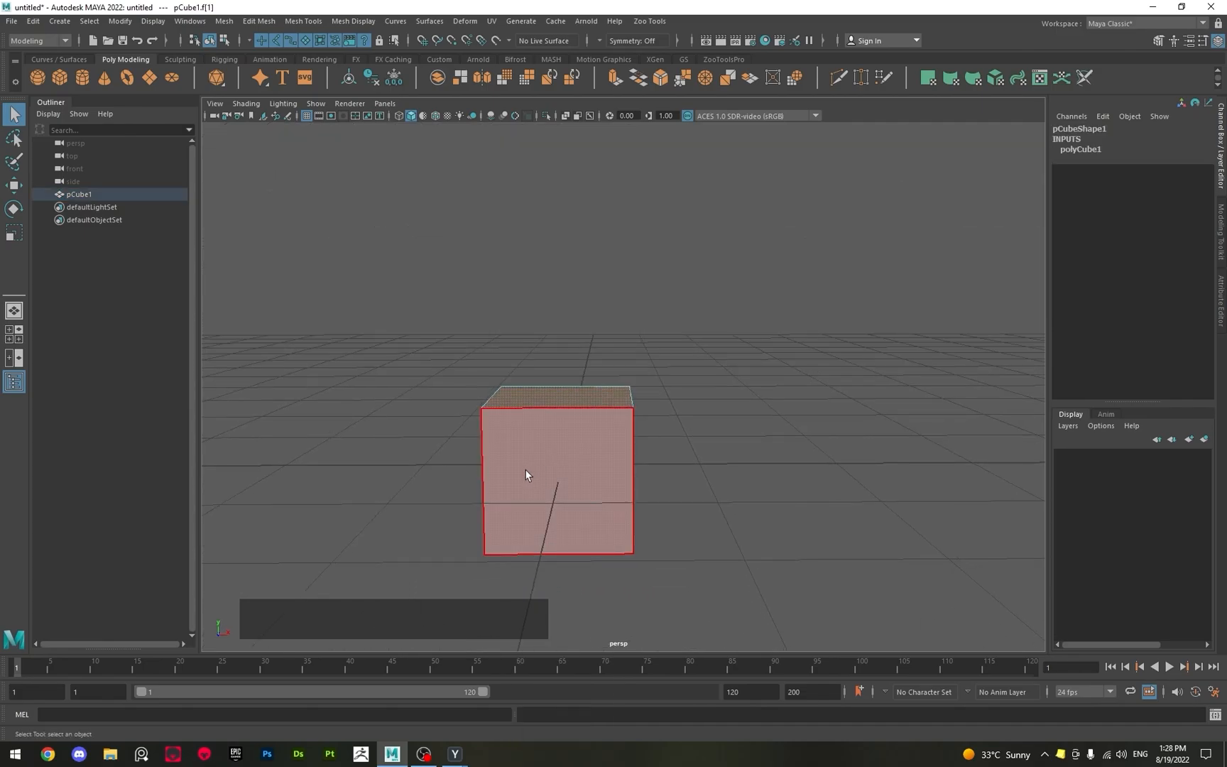
# Try raising the top face about 1.25 units with the Move tool, and undo the move.
pyautogui.press('w')
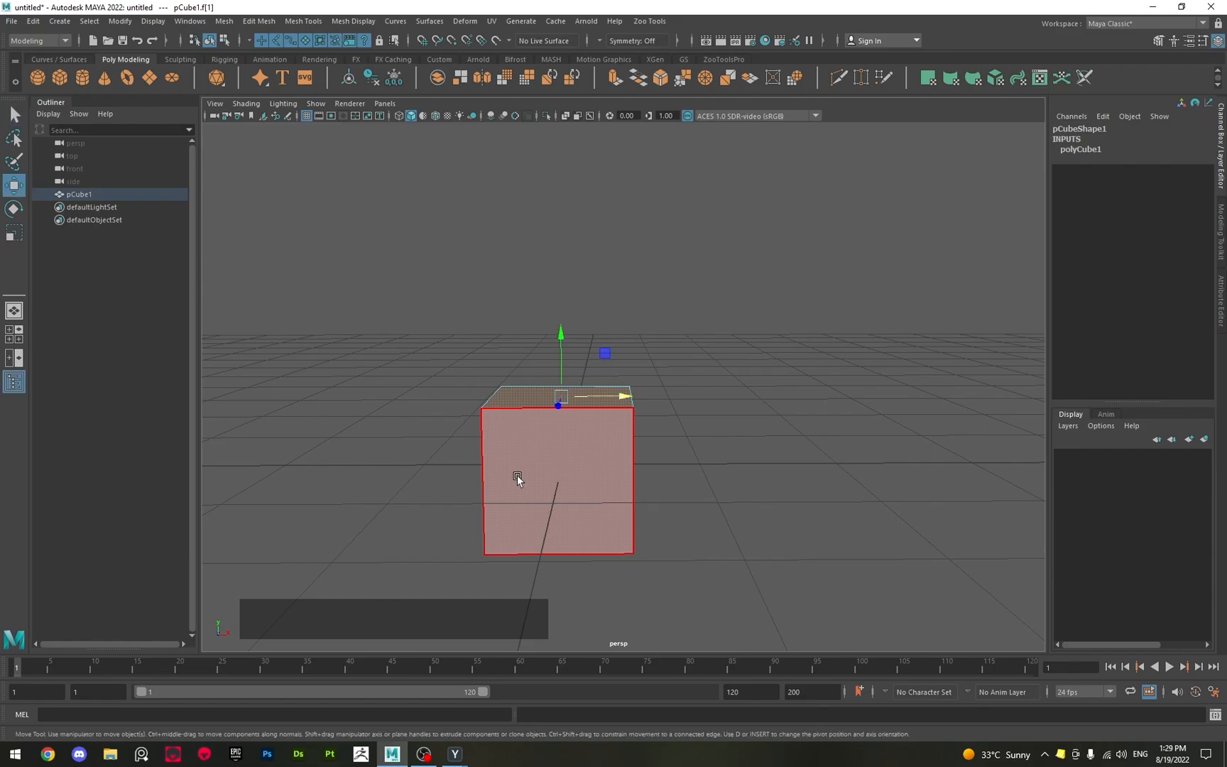
pyautogui.keyDown('alt'); pyautogui.moveTo(728, 418); pyautogui.dragTo(643, 179); pyautogui.keyUp('alt')
pyautogui.hotkey('ctrl', 'z')
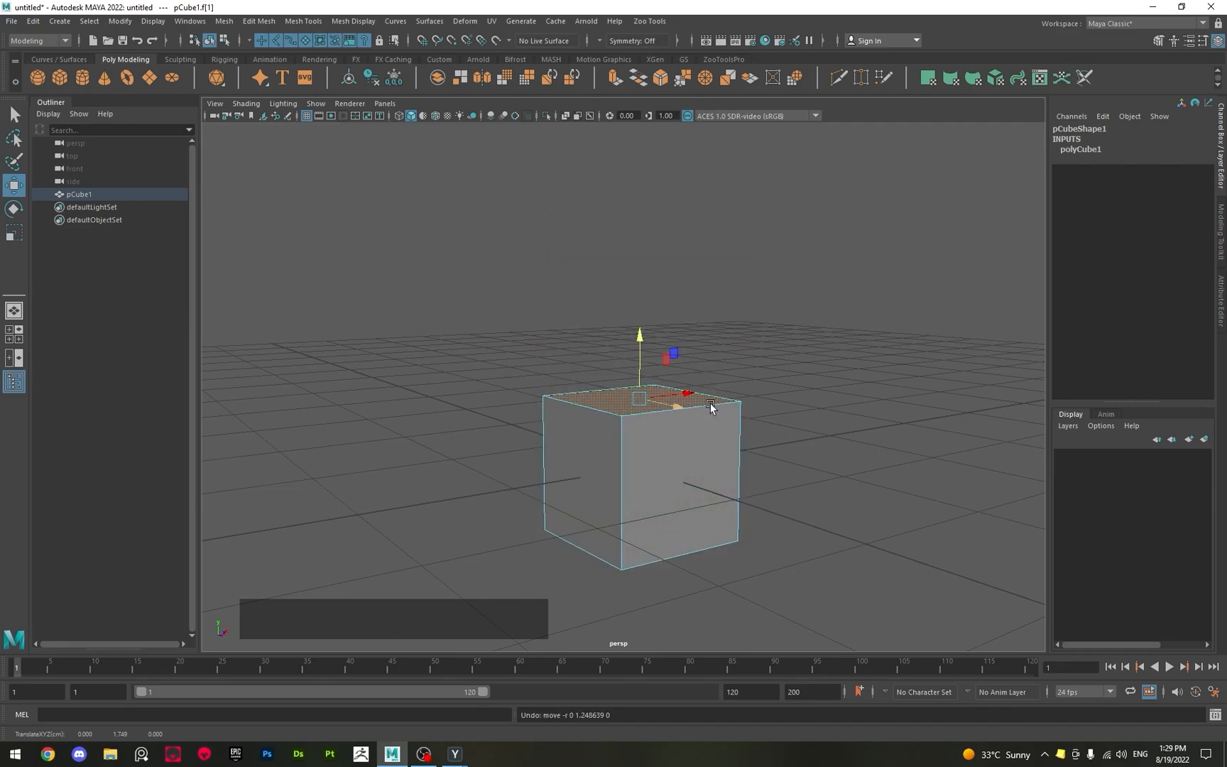
# Extrude the cube's selected top face and raise it about 1.08 units.
pyautogui.keyDown('alt'); pyautogui.moveTo(688, 451); pyautogui.dragTo(555, 446); pyautogui.keyUp('alt')
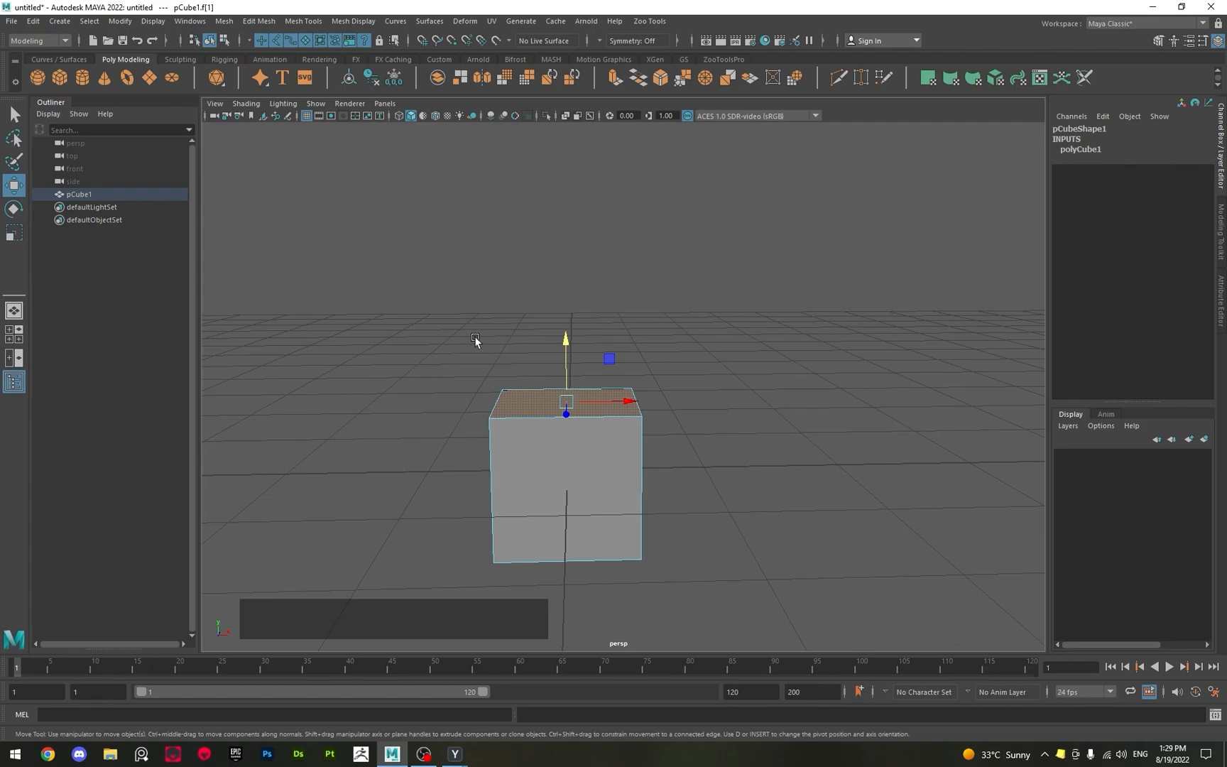
pyautogui.keyDown('alt'); pyautogui.moveTo(527, 374); pyautogui.dragTo(566, 382); pyautogui.keyUp('alt')
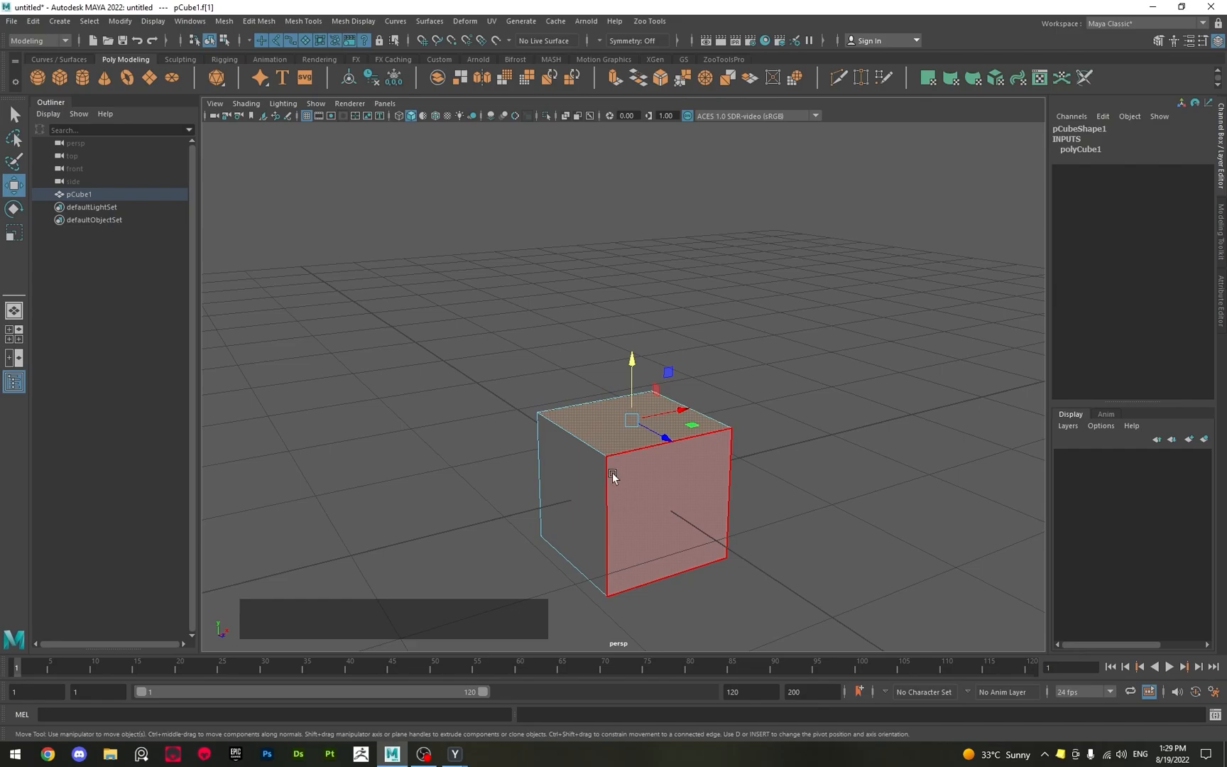
pyautogui.keyDown('alt'); pyautogui.moveTo(682, 497); pyautogui.dragTo(625, 502); pyautogui.keyUp('alt')
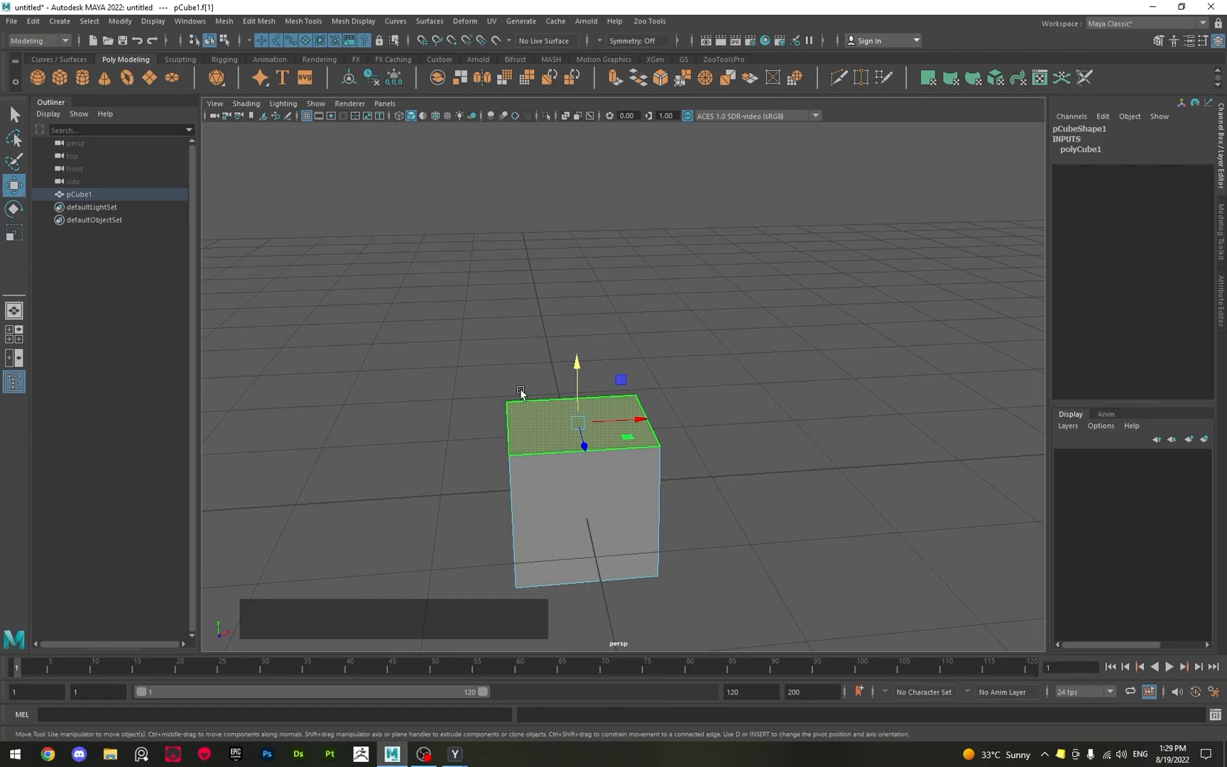
pyautogui.press('shift')
pyautogui.keyDown('shift'); pyautogui.rightClick(527, 354); pyautogui.keyUp('shift')
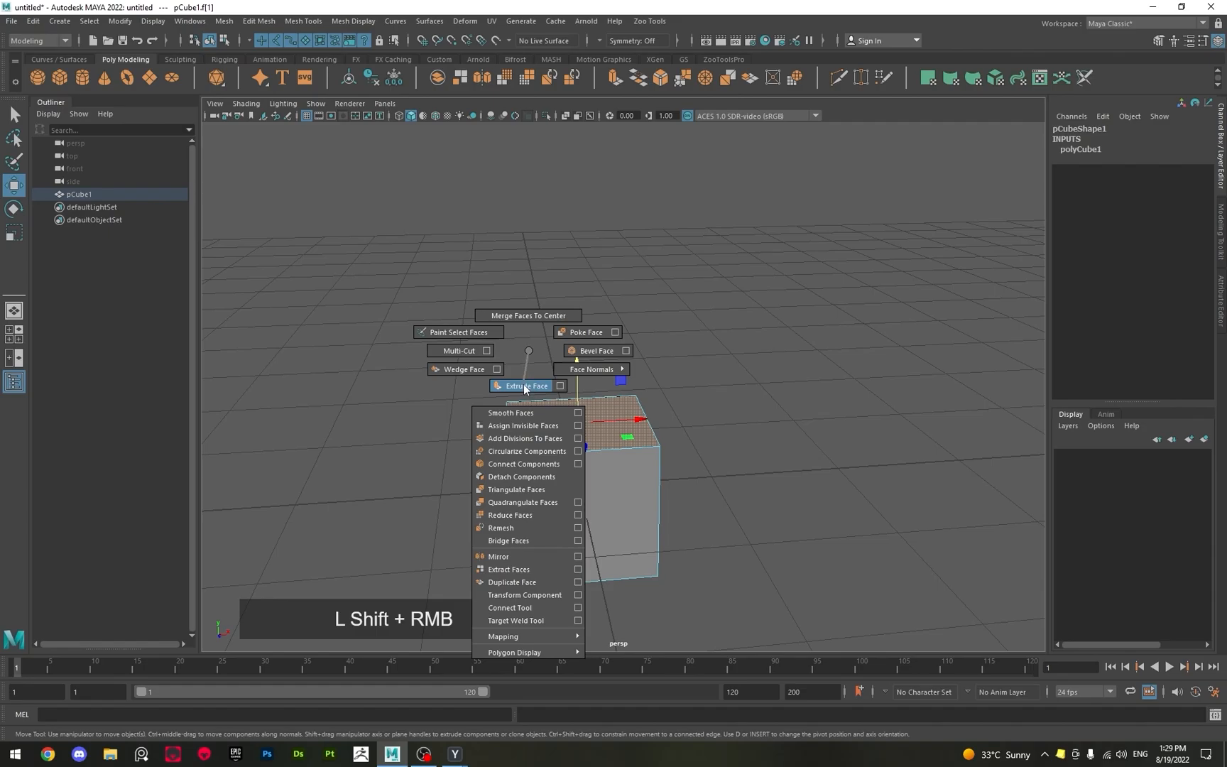
pyautogui.keyDown('shift'); pyautogui.moveTo(524, 388); pyautogui.dragTo(524, 388, button='right'); pyautogui.keyUp('shift')
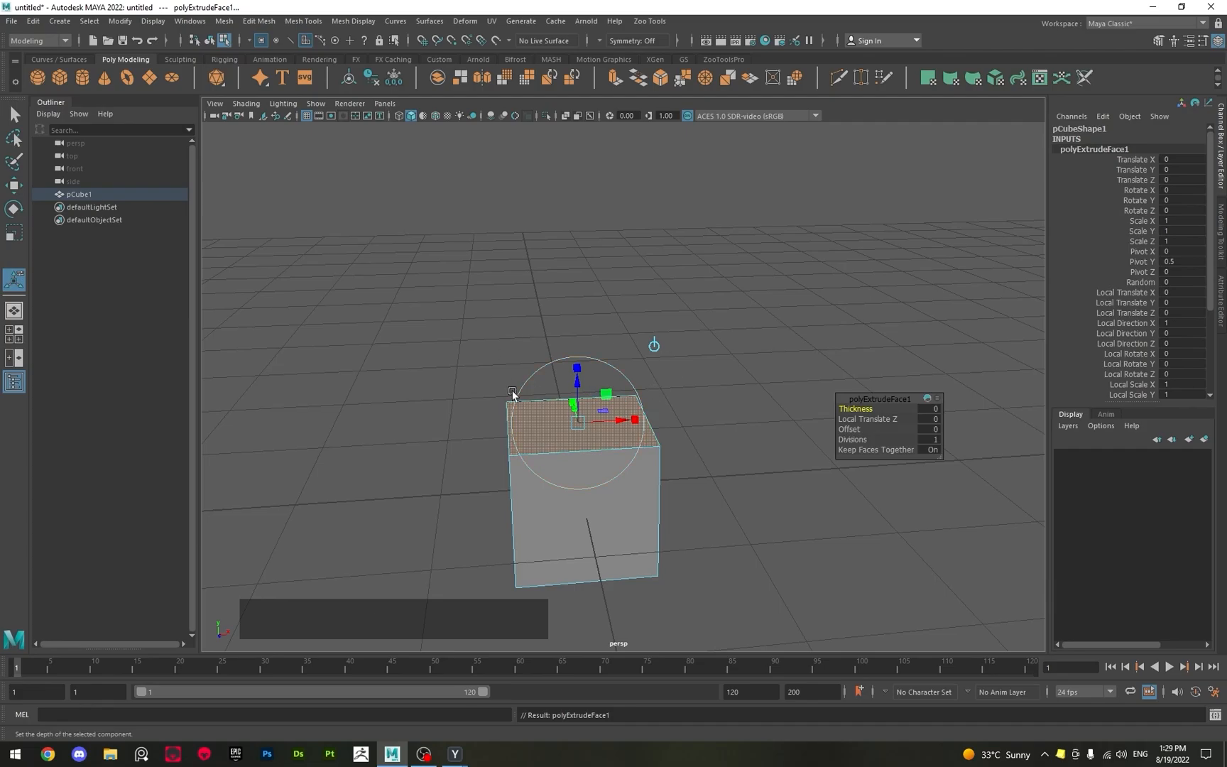
pyautogui.keyDown('alt'); pyautogui.moveTo(512, 395); pyautogui.dragTo(639, 383); pyautogui.keyUp('alt')
pyautogui.keyDown('alt'); pyautogui.moveTo(630, 422); pyautogui.dragTo(529, 418, button='middle'); pyautogui.keyUp('alt')
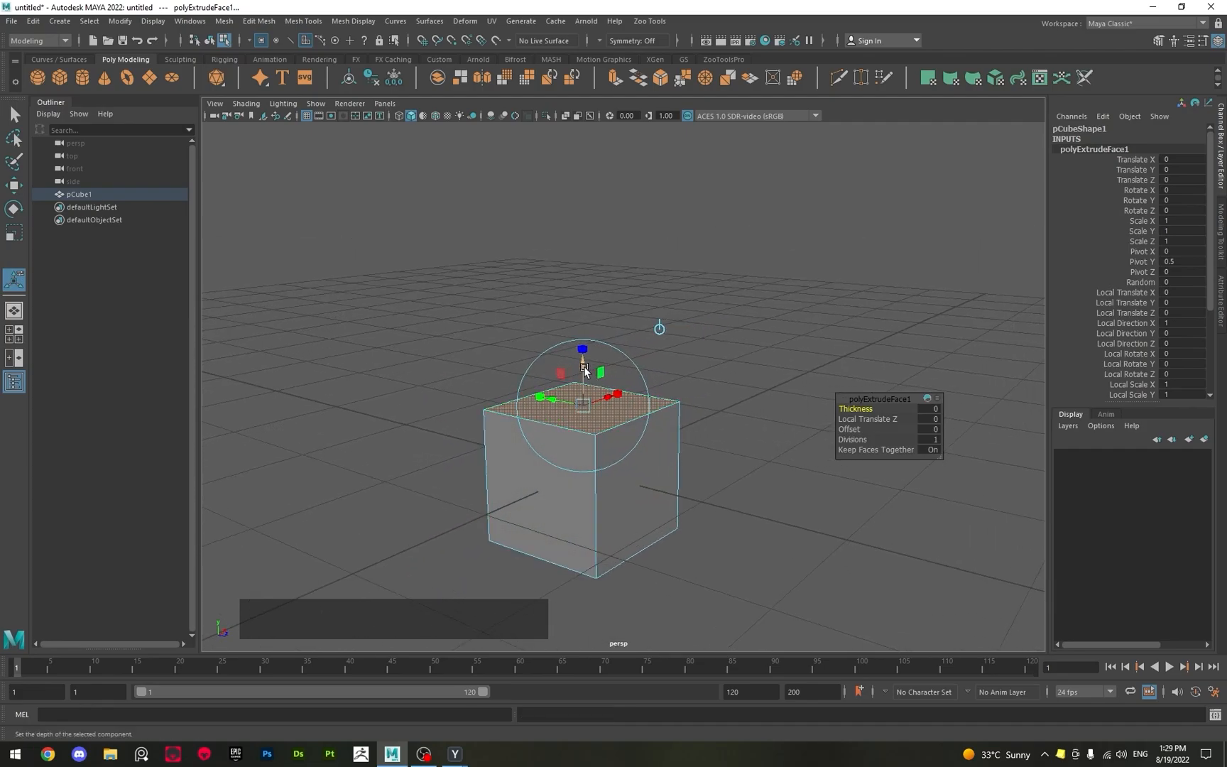
pyautogui.moveTo(584, 369); pyautogui.dragTo(575, 212)
# Try shifting the extruded top face sideways along the X axis with the Move tool.
pyautogui.keyDown('alt'); pyautogui.moveTo(638, 340); pyautogui.dragTo(476, 361); pyautogui.keyUp('alt')
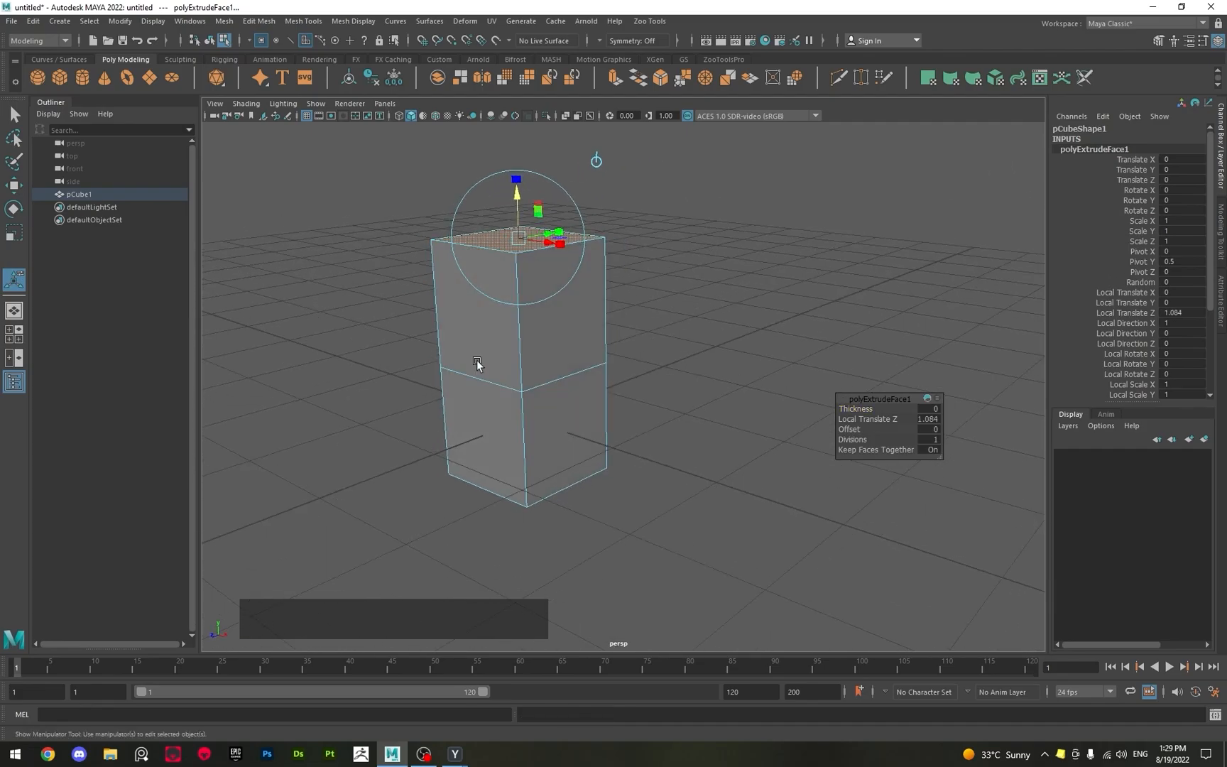
pyautogui.press('q')
pyautogui.keyDown('alt'); pyautogui.moveTo(500, 327); pyautogui.dragTo(559, 408, button='middle'); pyautogui.keyUp('alt')
pyautogui.press('w')
pyautogui.moveTo(616, 330); pyautogui.dragTo(644, 336)
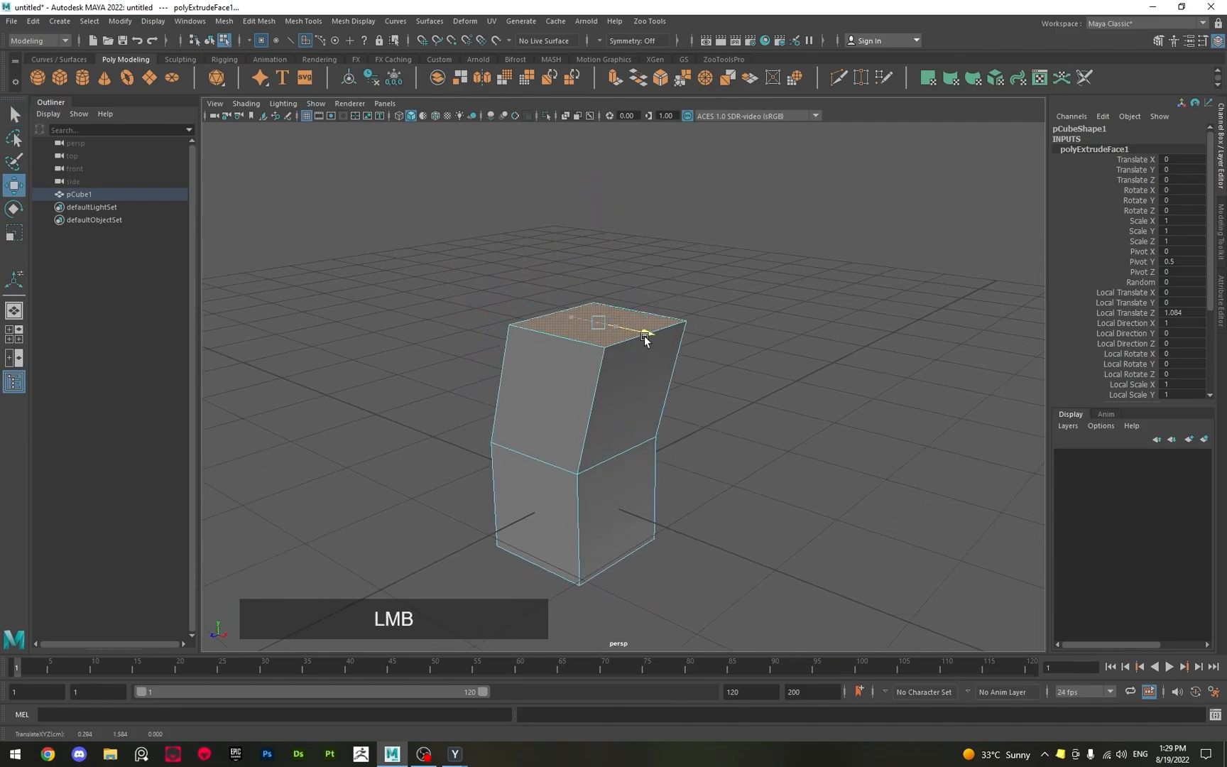
pyautogui.keyDown('alt'); pyautogui.moveTo(625, 385); pyautogui.dragTo(698, 409); pyautogui.keyUp('alt')
pyautogui.keyDown('alt'); pyautogui.moveTo(580, 420); pyautogui.dragTo(580, 381); pyautogui.keyUp('alt')
pyautogui.moveTo(580, 312)
pyautogui.mouseDown()
pyautogui.moveTo(572, 340)
pyautogui.moveTo(561, 282)
pyautogui.moveTo(573, 291)
pyautogui.mouseUp()
pyautogui.keyDown('alt'); pyautogui.moveTo(553, 438); pyautogui.dragTo(601, 334); pyautogui.keyUp('alt')
pyautogui.keyDown('alt'); pyautogui.moveTo(533, 342); pyautogui.dragTo(593, 371, button='middle'); pyautogui.keyUp('alt')
pyautogui.keyDown('alt'); pyautogui.moveTo(594, 371); pyautogui.dragTo(517, 394); pyautogui.keyUp('alt')
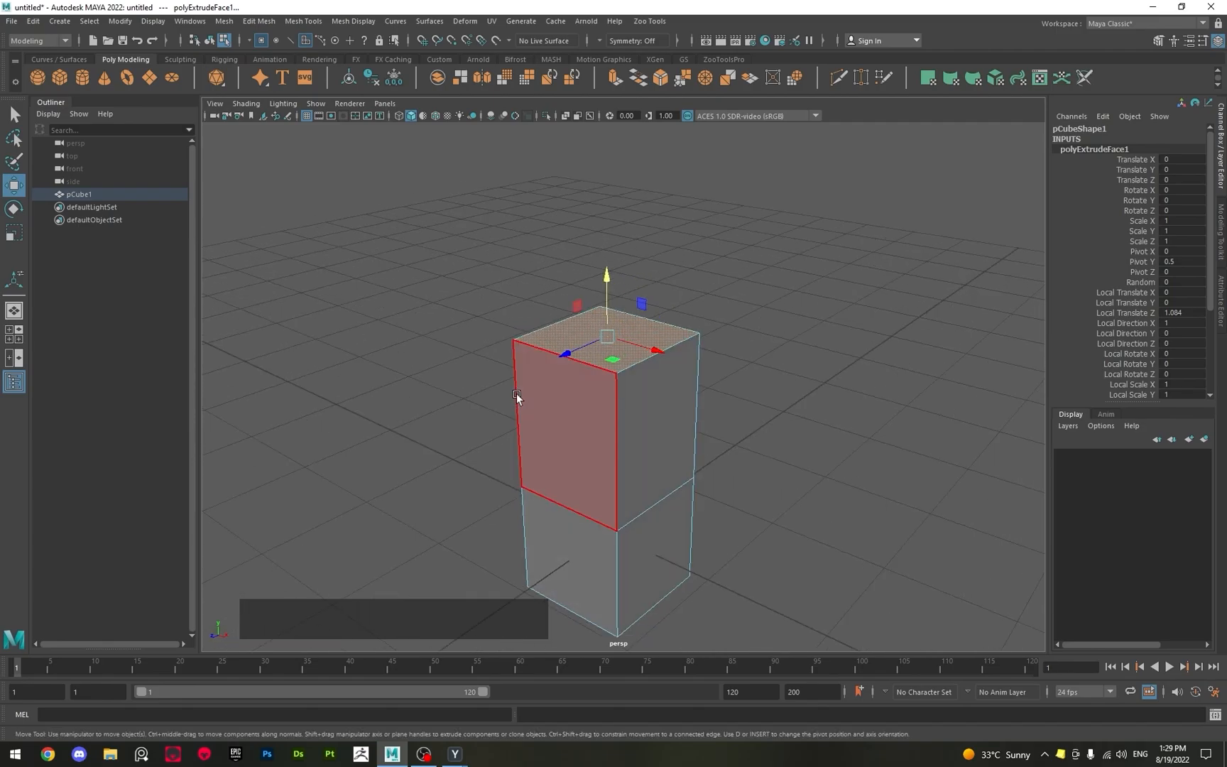
# Undo the height added to the extruded top face and raise the face again with the Move tool.
pyautogui.hotkey('ctrl', 'z')
pyautogui.hotkey('ctrl', 'z')
pyautogui.keyDown('alt'); pyautogui.moveTo(491, 452); pyautogui.dragTo(538, 459); pyautogui.keyUp('alt')
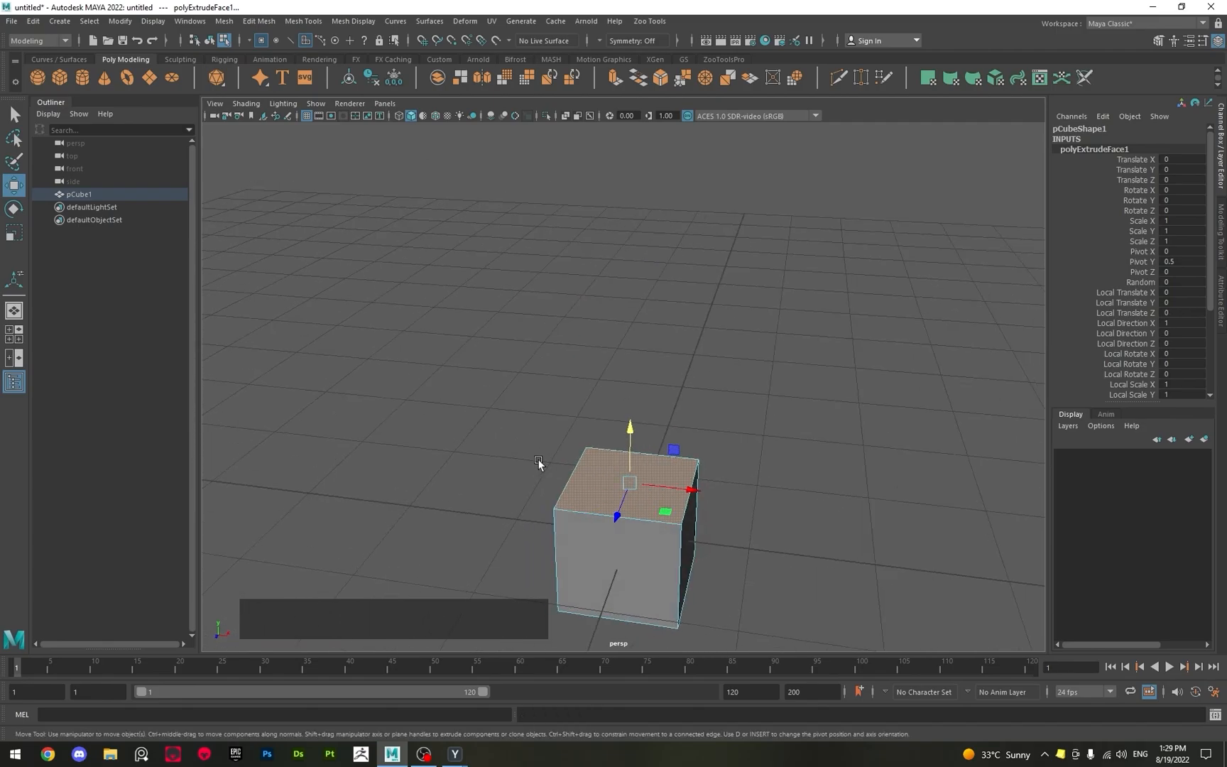
pyautogui.moveTo(625, 445); pyautogui.dragTo(607, 400)
# Select the upper block's side face and extrude it outward along the X axis four times in a row.
pyautogui.click(575, 377)
pyautogui.keyDown('alt'); pyautogui.moveTo(580, 320); pyautogui.dragTo(575, 392); pyautogui.keyUp('alt')
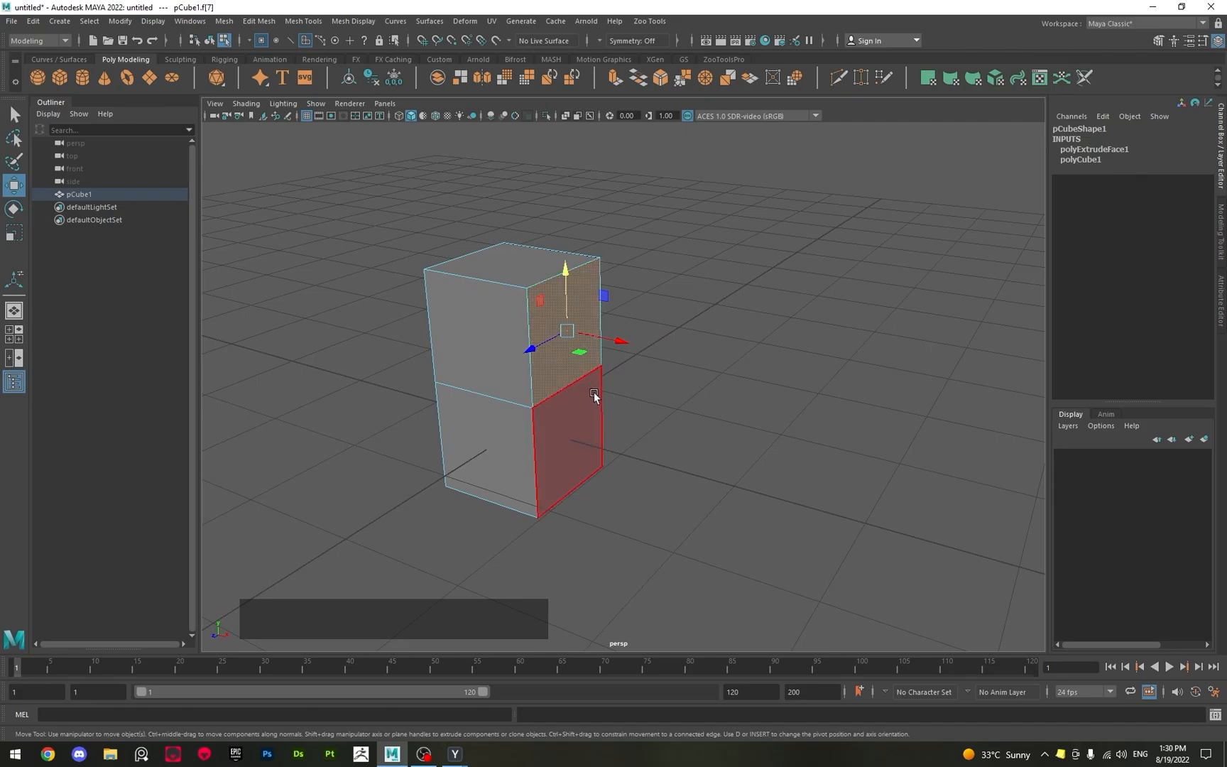
pyautogui.press('shift')
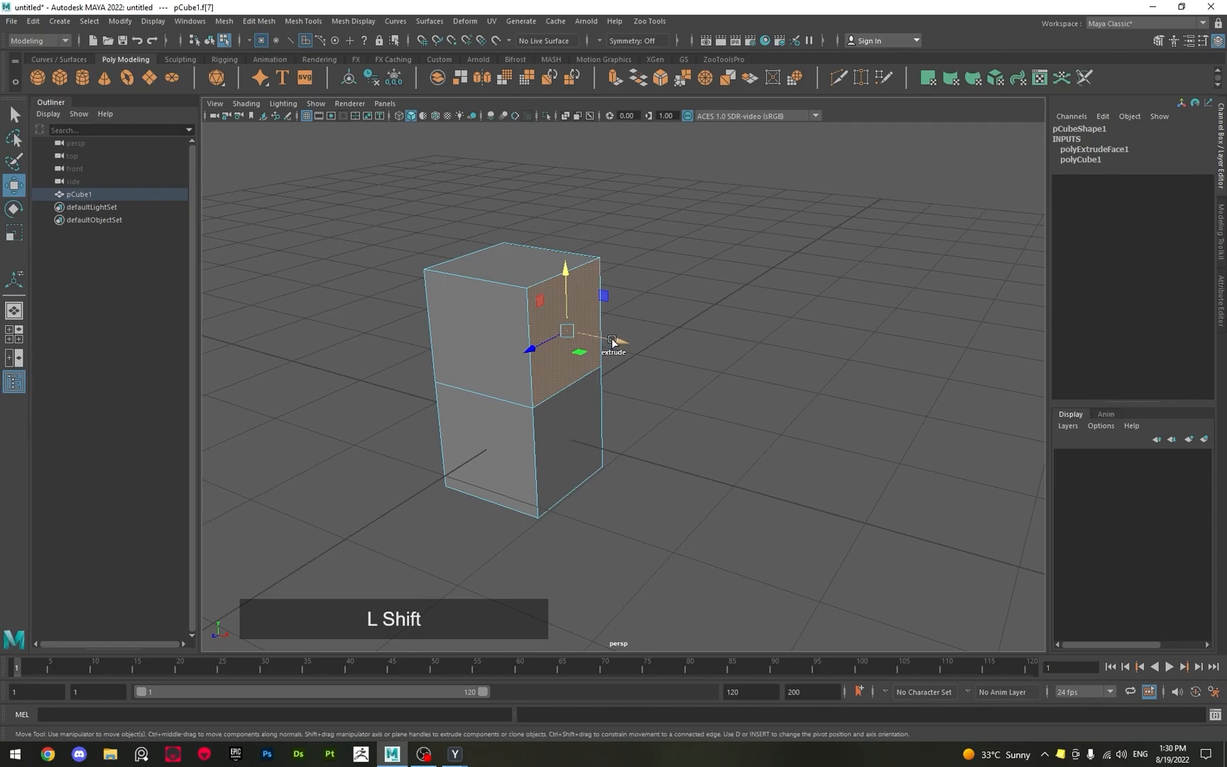
pyautogui.keyDown('shift'); pyautogui.moveTo(612, 339); pyautogui.dragTo(1013, 430); pyautogui.keyUp('shift')
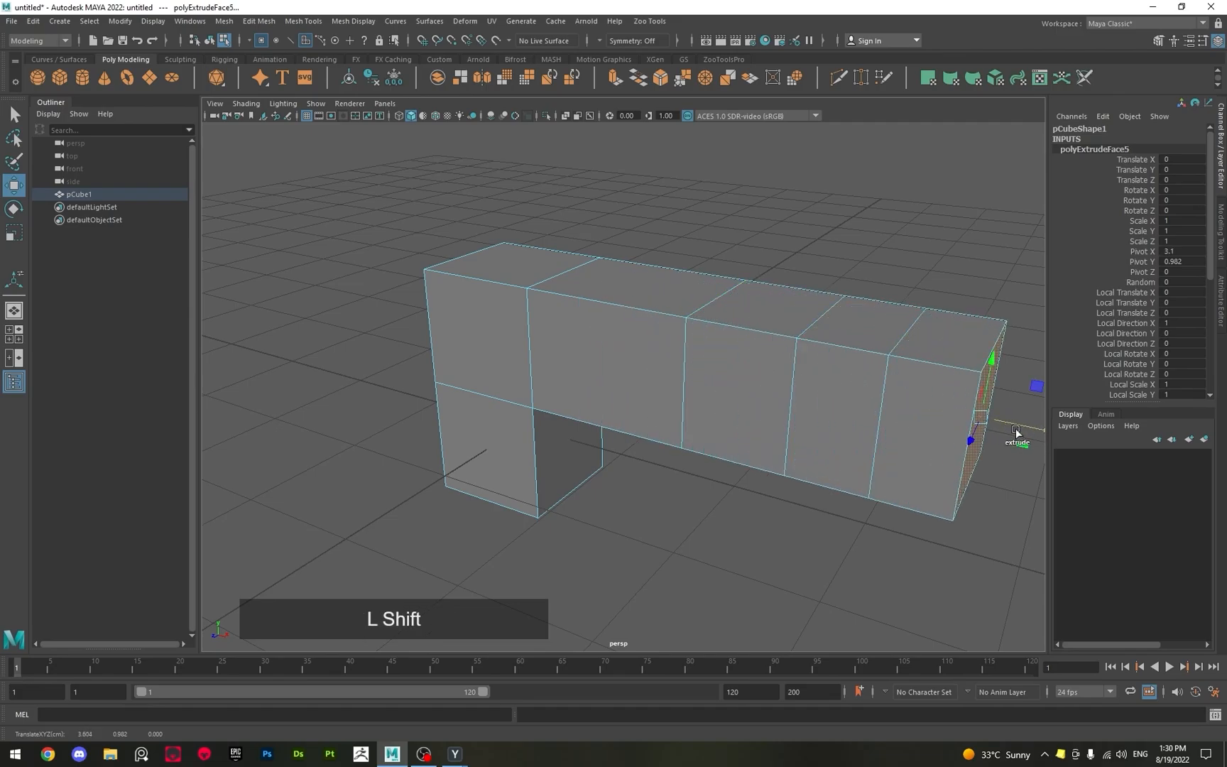
# Undo all the extrusions and selections back to the plain cube in Object mode.
pyautogui.keyDown('alt'); pyautogui.scroll(-3, 499, 403); pyautogui.keyUp('alt')
pyautogui.hotkey('ctrl', 'z')
pyautogui.hotkey('ctrl', 'z')
pyautogui.hotkey('ctrl', 'z')
pyautogui.hotkey('ctrl', 'z')
pyautogui.hotkey('ctrl', 'z')
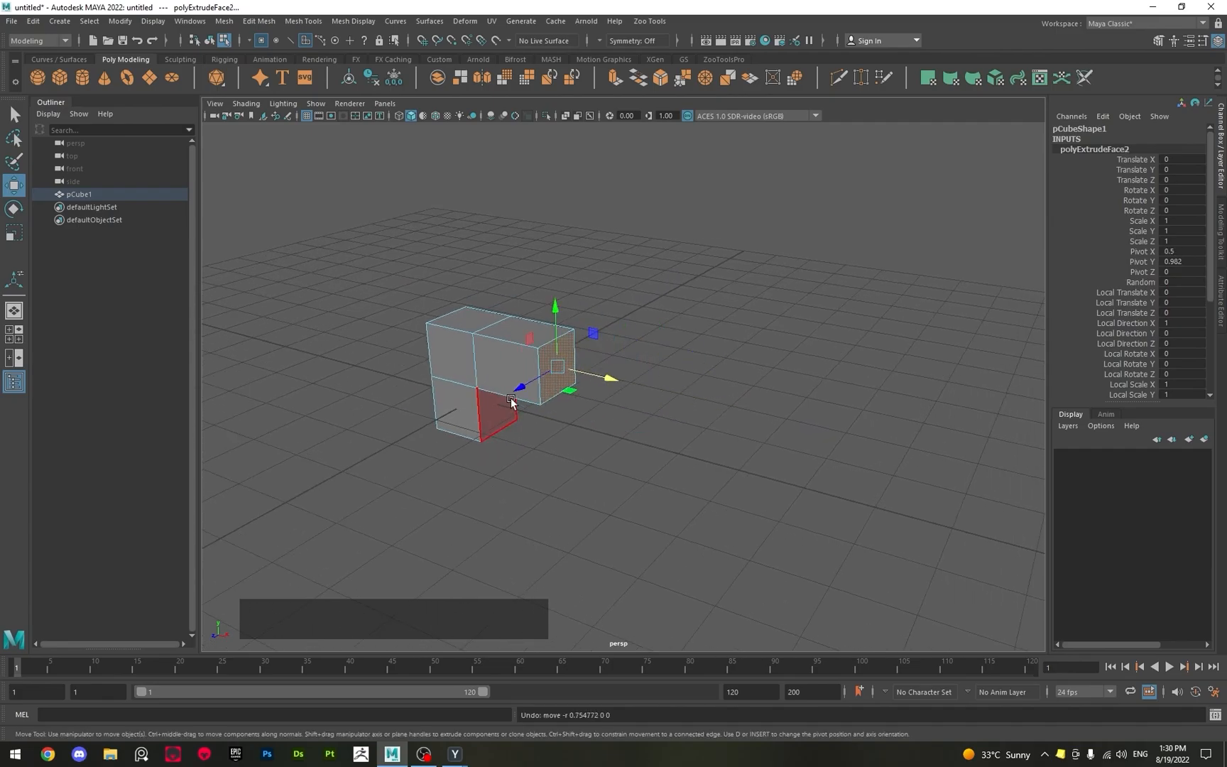
pyautogui.hotkey('ctrl', 'z')
pyautogui.hotkey('ctrl', 'z')
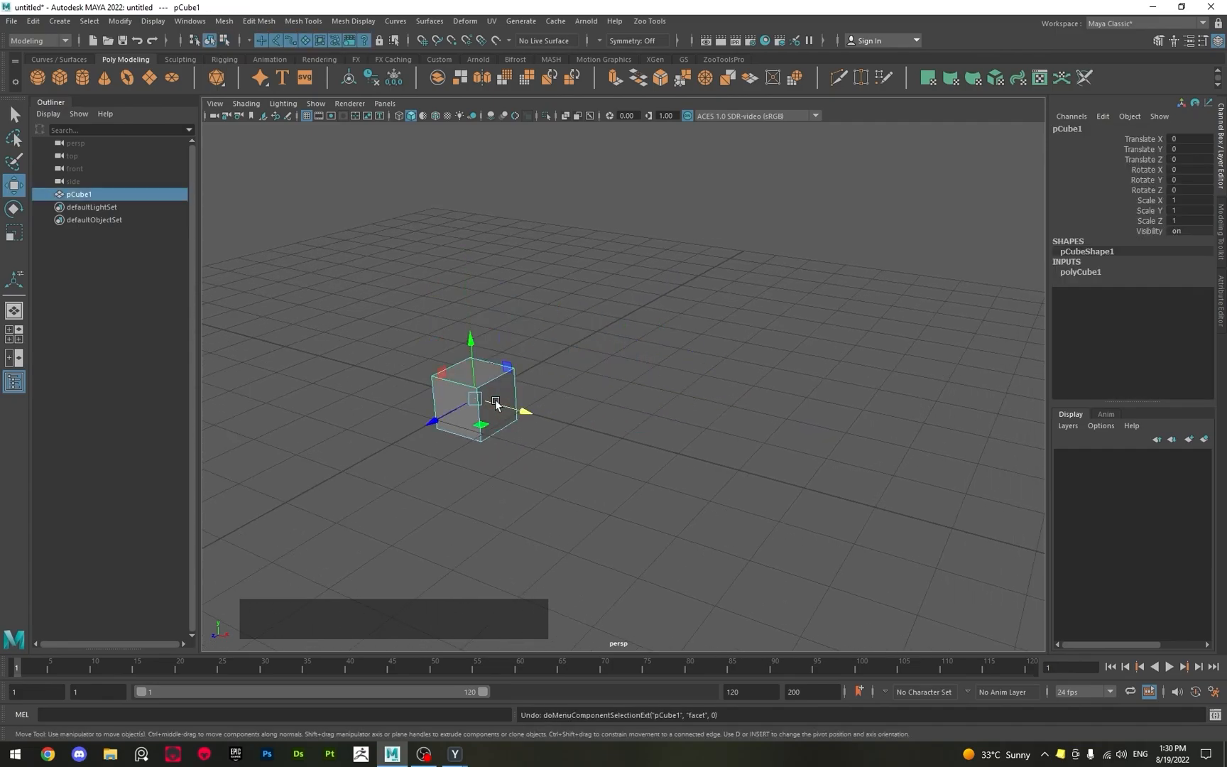
# Try rotating the cube freely about -13.8 degrees around the Z axis with the Rotate tool, and undo it.
pyautogui.keyDown('alt'); pyautogui.moveTo(556, 343); pyautogui.dragTo(616, 328, button='middle'); pyautogui.keyUp('alt')
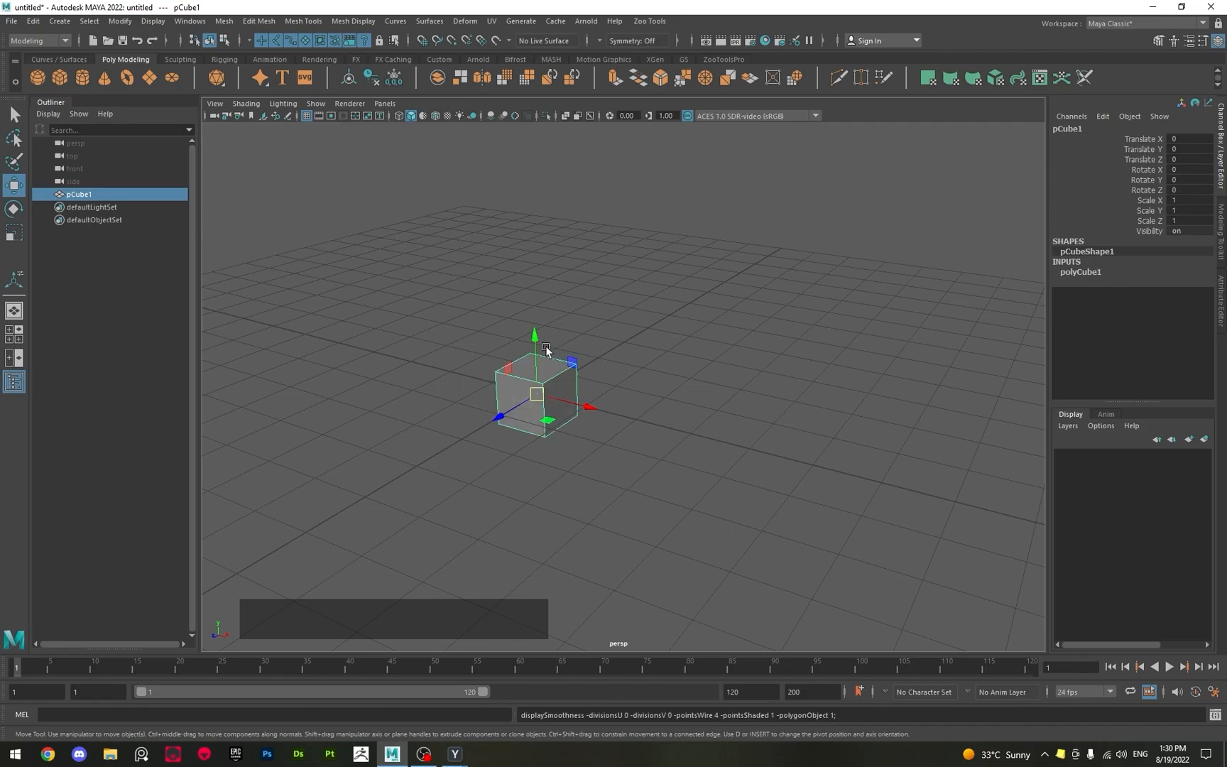
pyautogui.keyDown('alt'); pyautogui.scroll(3, 623, 331); pyautogui.keyUp('alt')
pyautogui.keyDown('alt'); pyautogui.moveTo(623, 331); pyautogui.dragTo(586, 344); pyautogui.keyUp('alt')
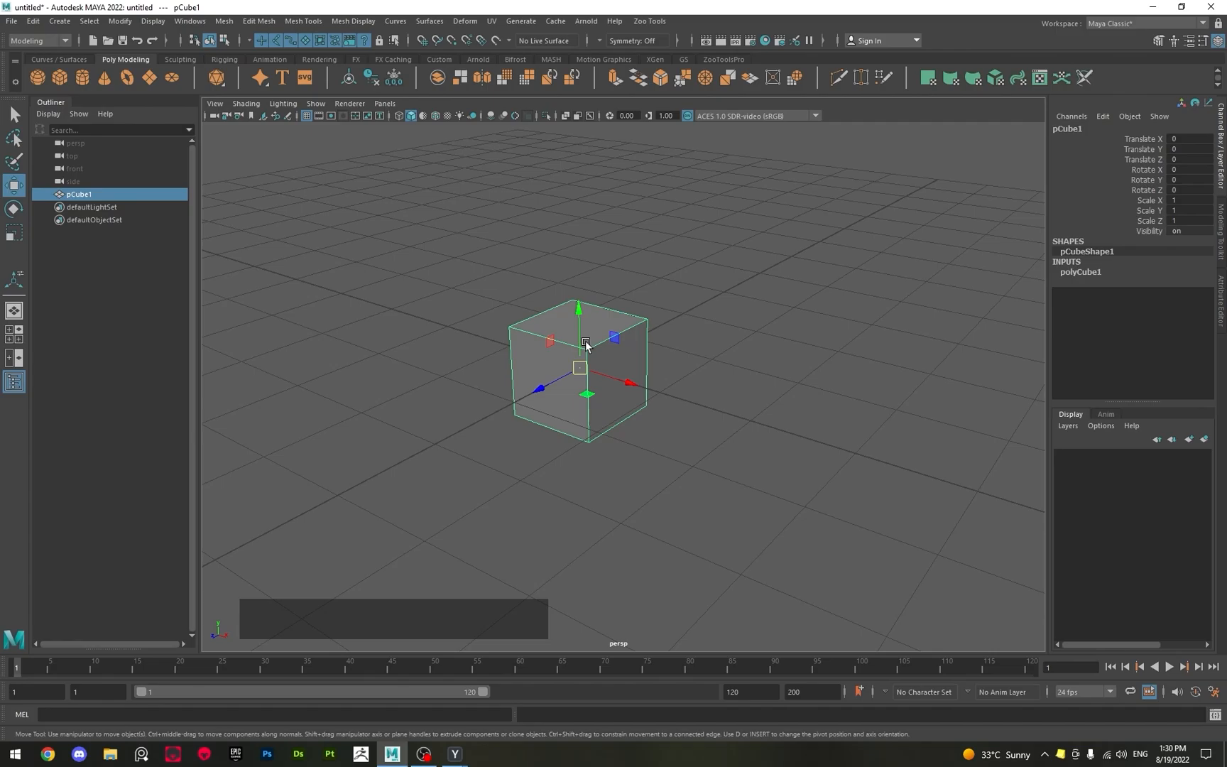
pyautogui.keyDown('alt'); pyautogui.moveTo(577, 358); pyautogui.dragTo(578, 364); pyautogui.keyUp('alt')
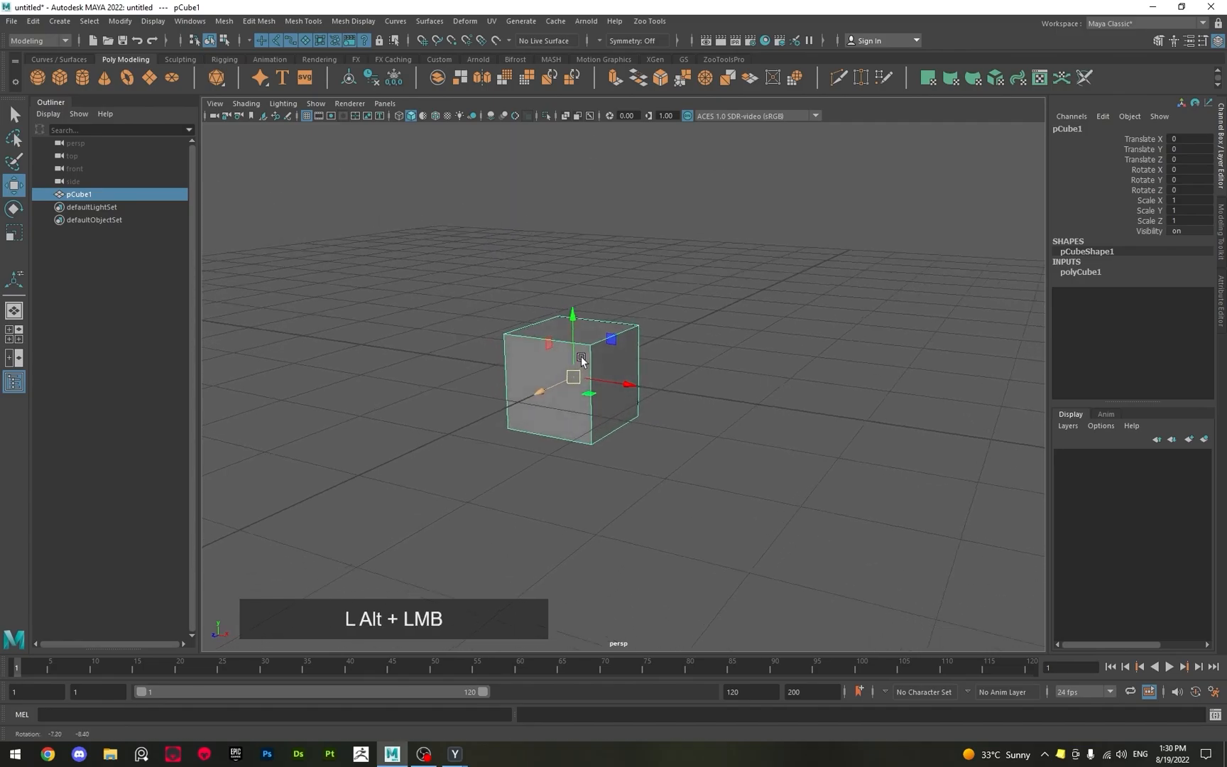
pyautogui.scroll(3, 584, 364)
pyautogui.press('e')
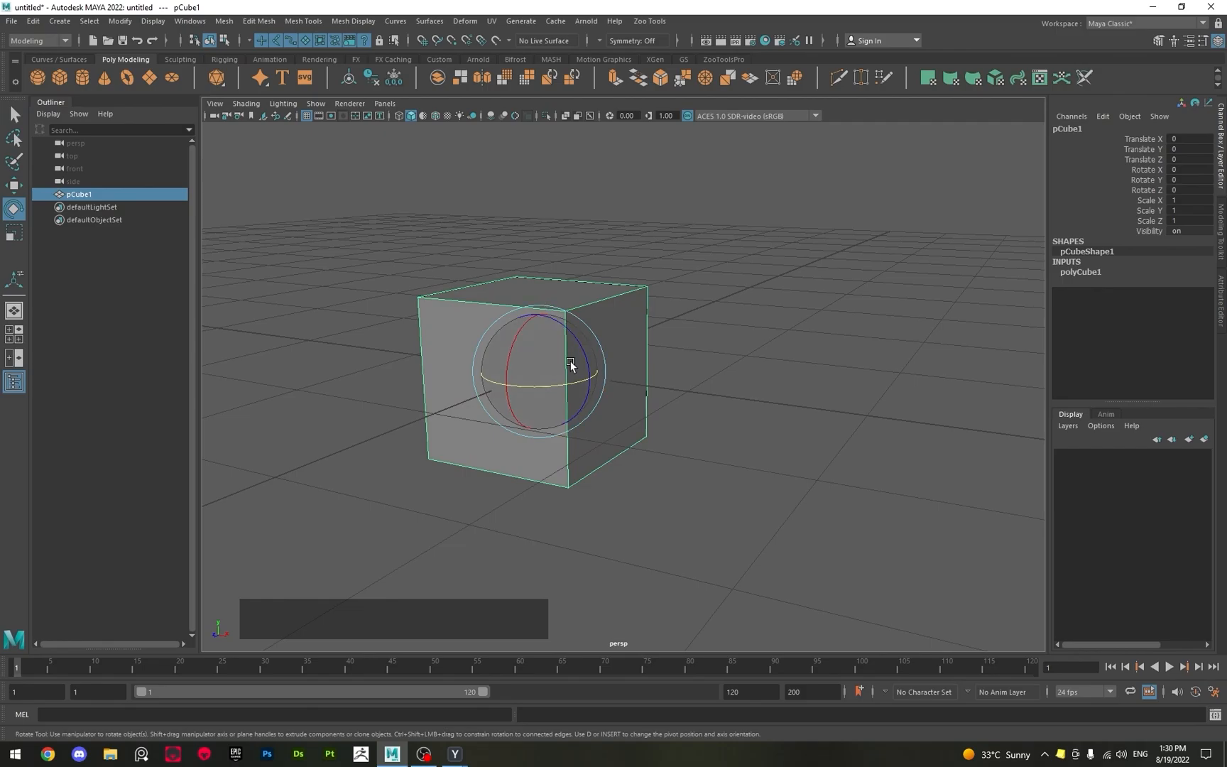
pyautogui.keyDown('alt'); pyautogui.moveTo(569, 245); pyautogui.dragTo(555, 281, button='middle'); pyautogui.keyUp('alt')
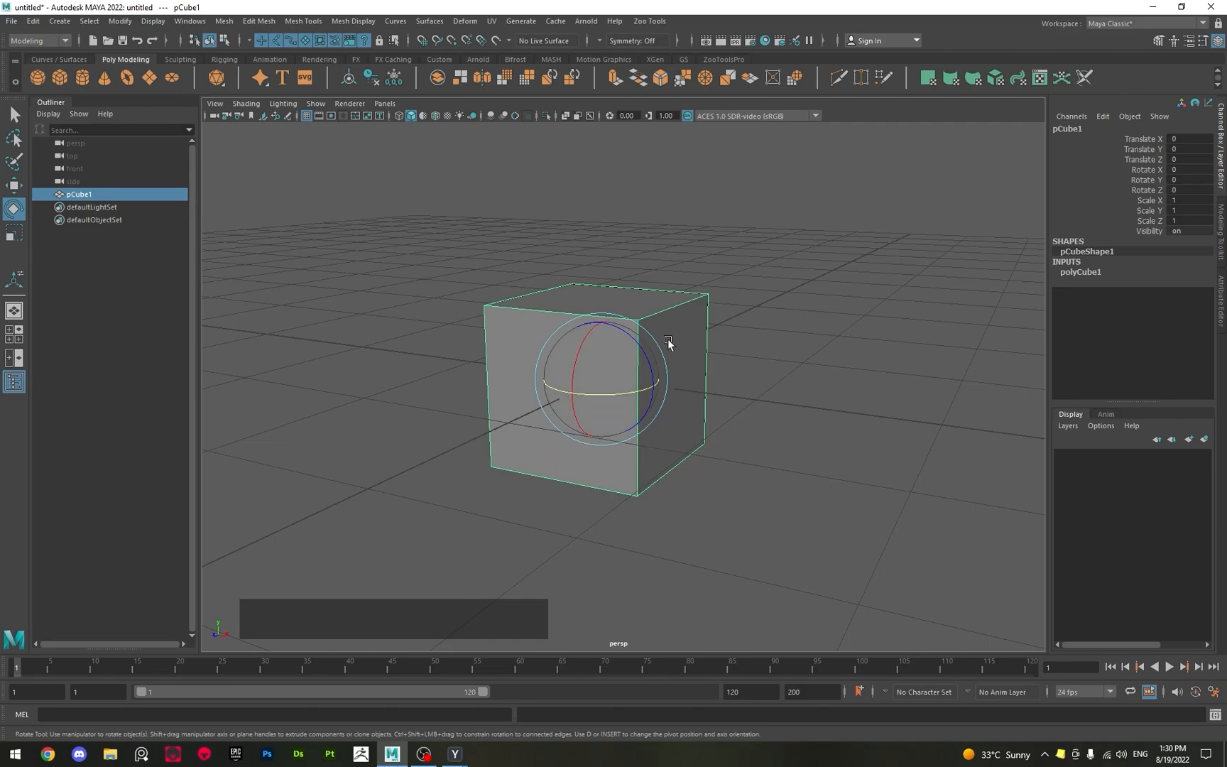
pyautogui.moveTo(665, 357)
pyautogui.mouseDown()
pyautogui.moveTo(646, 359)
pyautogui.moveTo(654, 392)
pyautogui.moveTo(607, 326)
pyautogui.moveTo(647, 360)
pyautogui.mouseUp()
pyautogui.hotkey('ctrl', 'z')
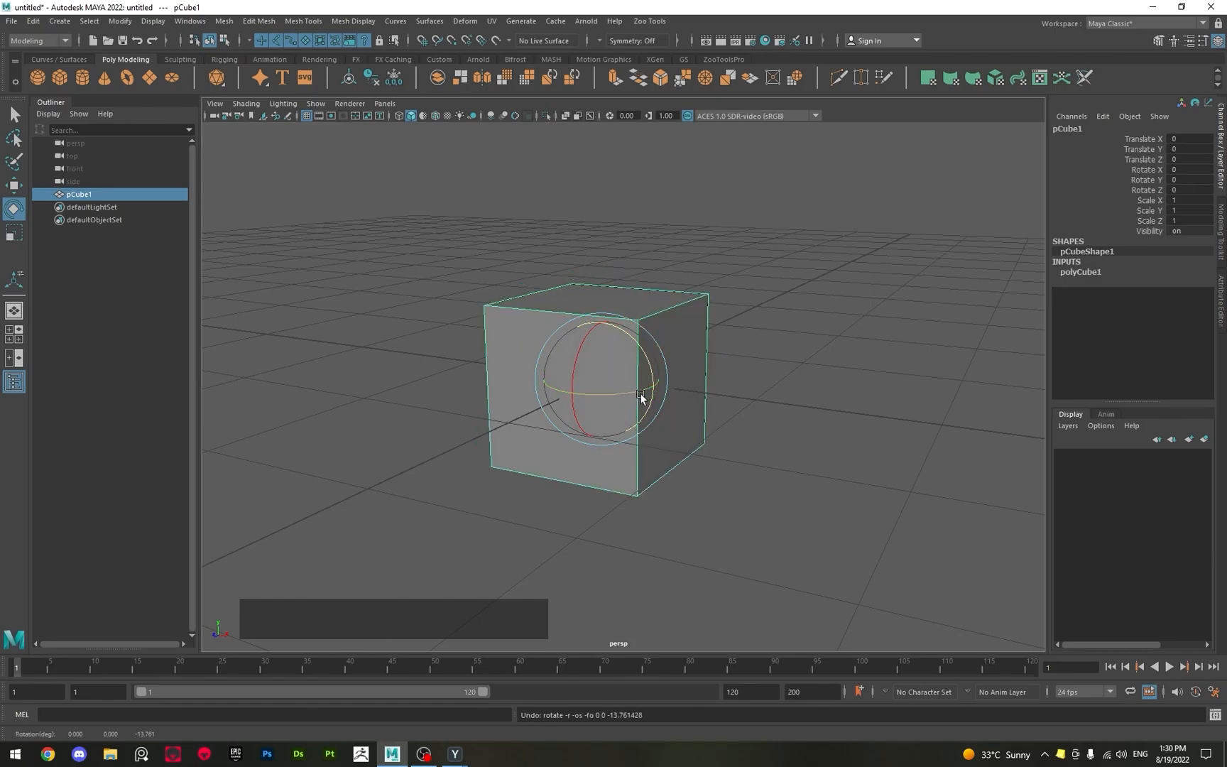
# Rotate the cube around the Z axis in snapped steps to -270 degrees, and undo the rotation.
pyautogui.press('j')
pyautogui.moveTo(621, 329); pyautogui.dragTo(688, 414)
pyautogui.moveTo(694, 428); pyautogui.dragTo(802, 553)
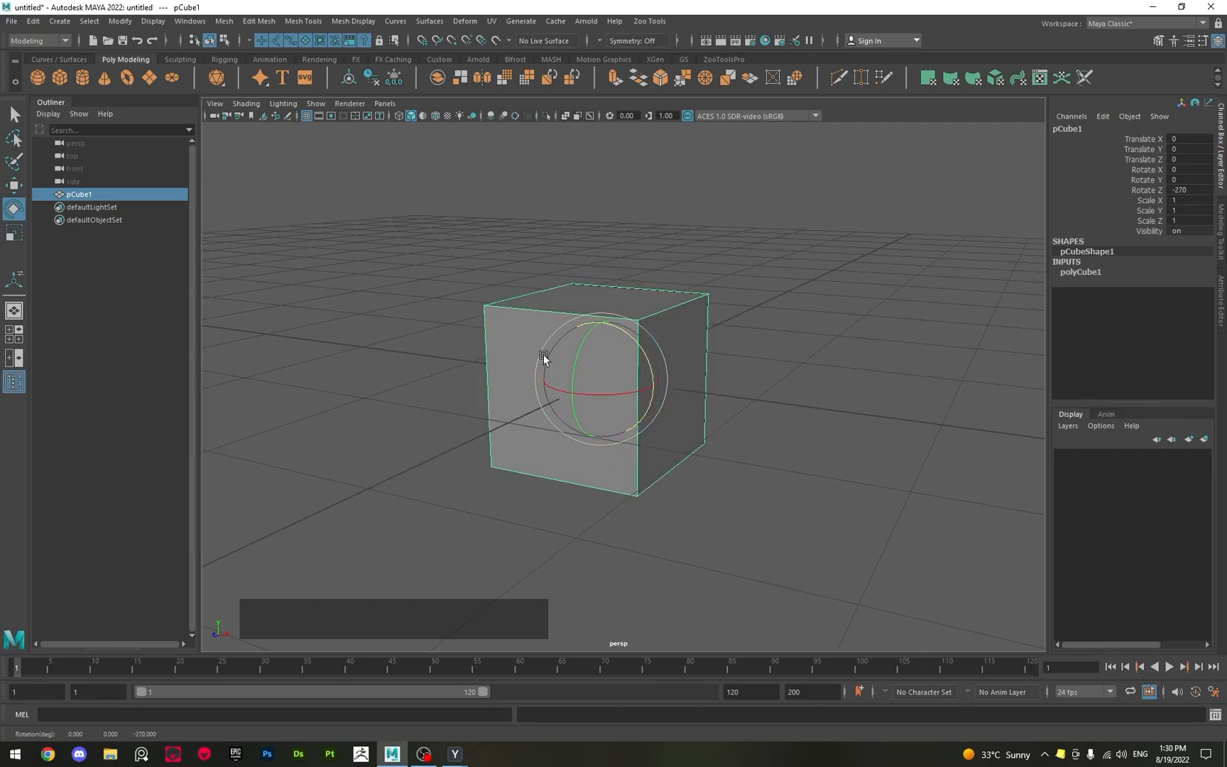
pyautogui.hotkey('ctrl', 'z')
# Select the cube's top face in Face mode and extrude it 1 unit upward with step-snapped movement.
pyautogui.press('w')
pyautogui.keyDown('alt'); pyautogui.moveTo(597, 255); pyautogui.dragTo(599, 323); pyautogui.keyUp('alt')
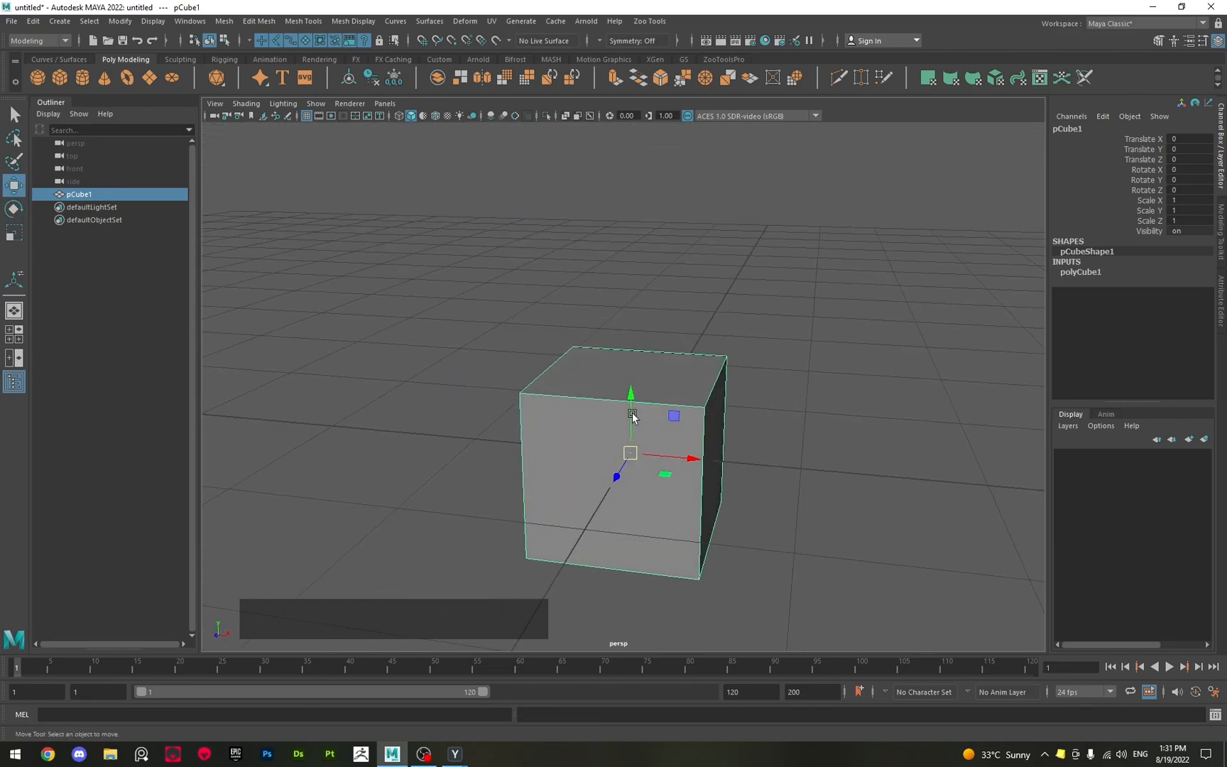
pyautogui.moveTo(631, 413); pyautogui.dragTo(634, 443, button='right')
pyautogui.click(657, 380)
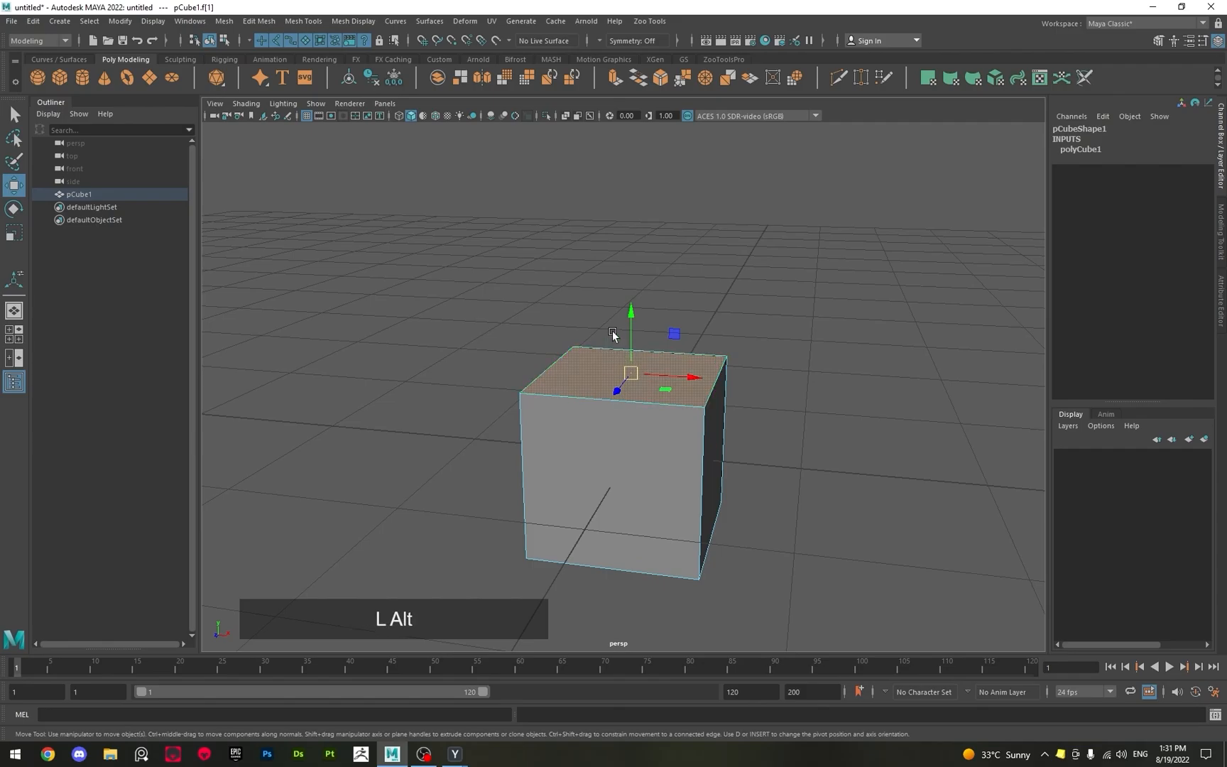
pyautogui.keyDown('alt'); pyautogui.moveTo(624, 344); pyautogui.dragTo(526, 356, button='middle'); pyautogui.keyUp('alt')
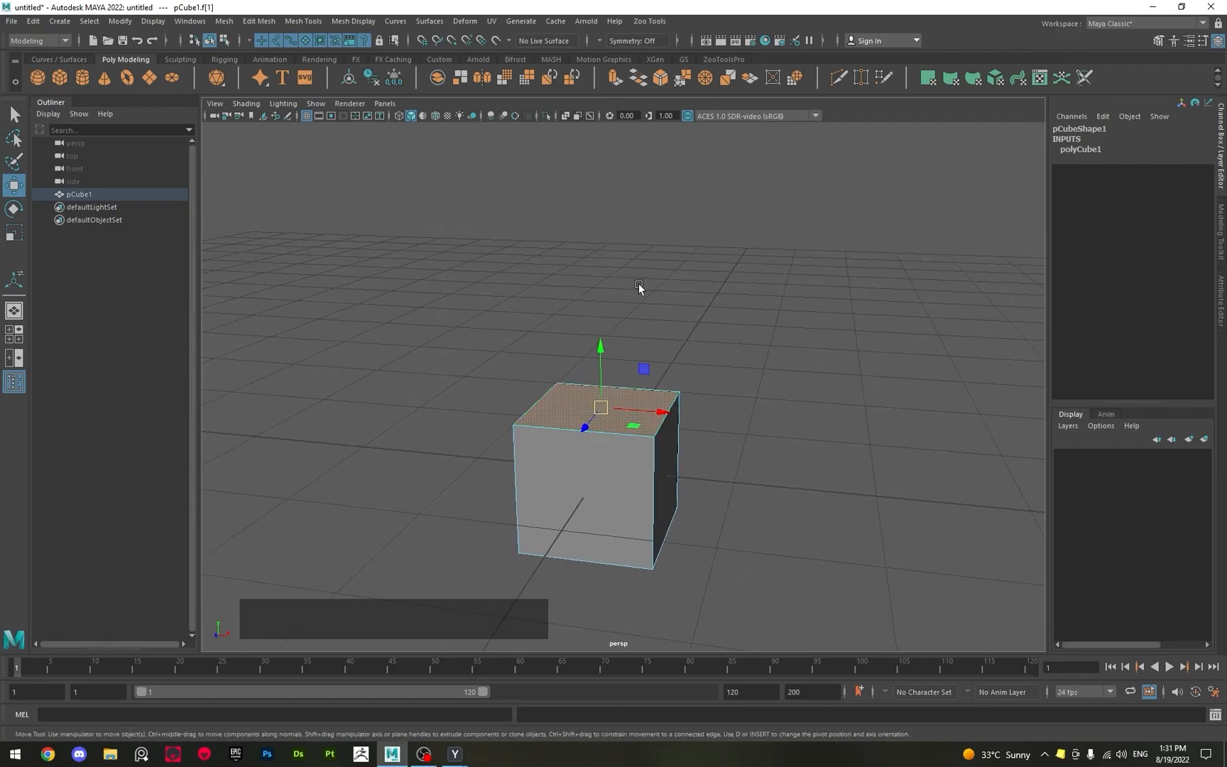
pyautogui.hotkey('shift', 'j')
pyautogui.keyDown('shift'); pyautogui.moveTo(601, 356); pyautogui.dragTo(601, 346); pyautogui.keyUp('shift')
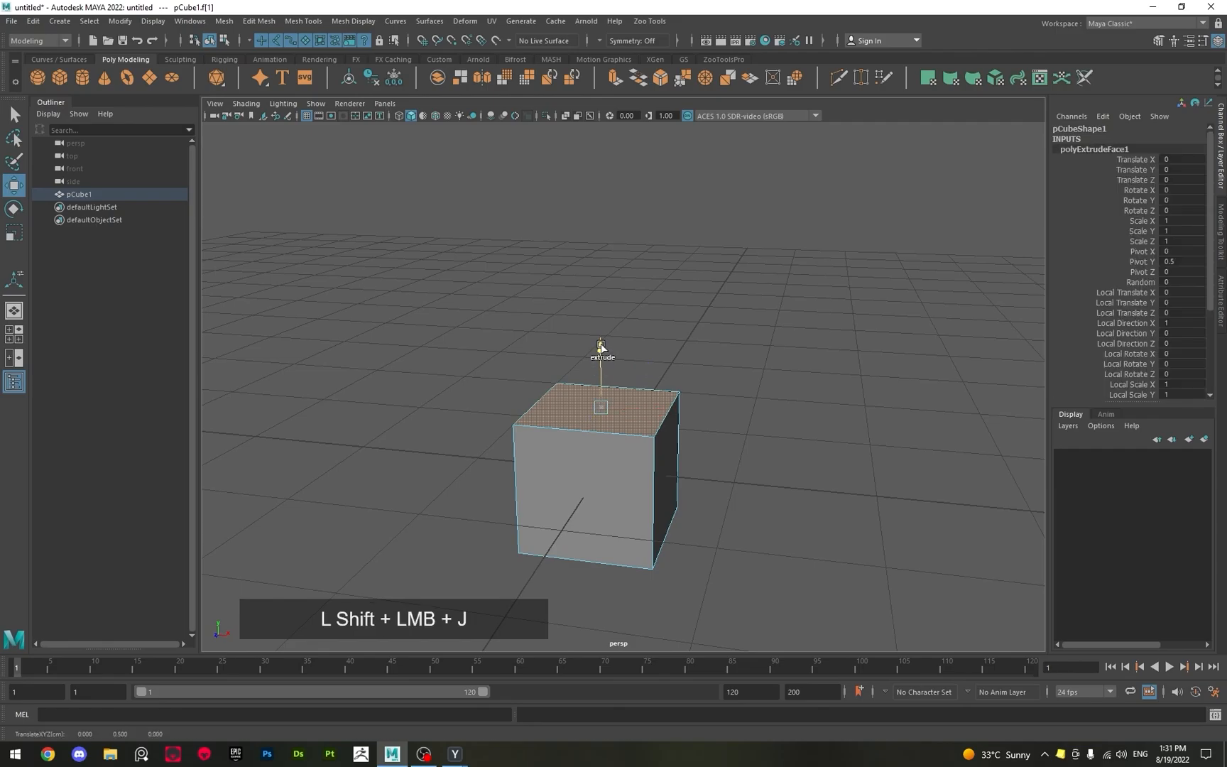
pyautogui.keyDown('shift'); pyautogui.moveTo(597, 296); pyautogui.dragTo(599, 163); pyautogui.keyUp('shift')
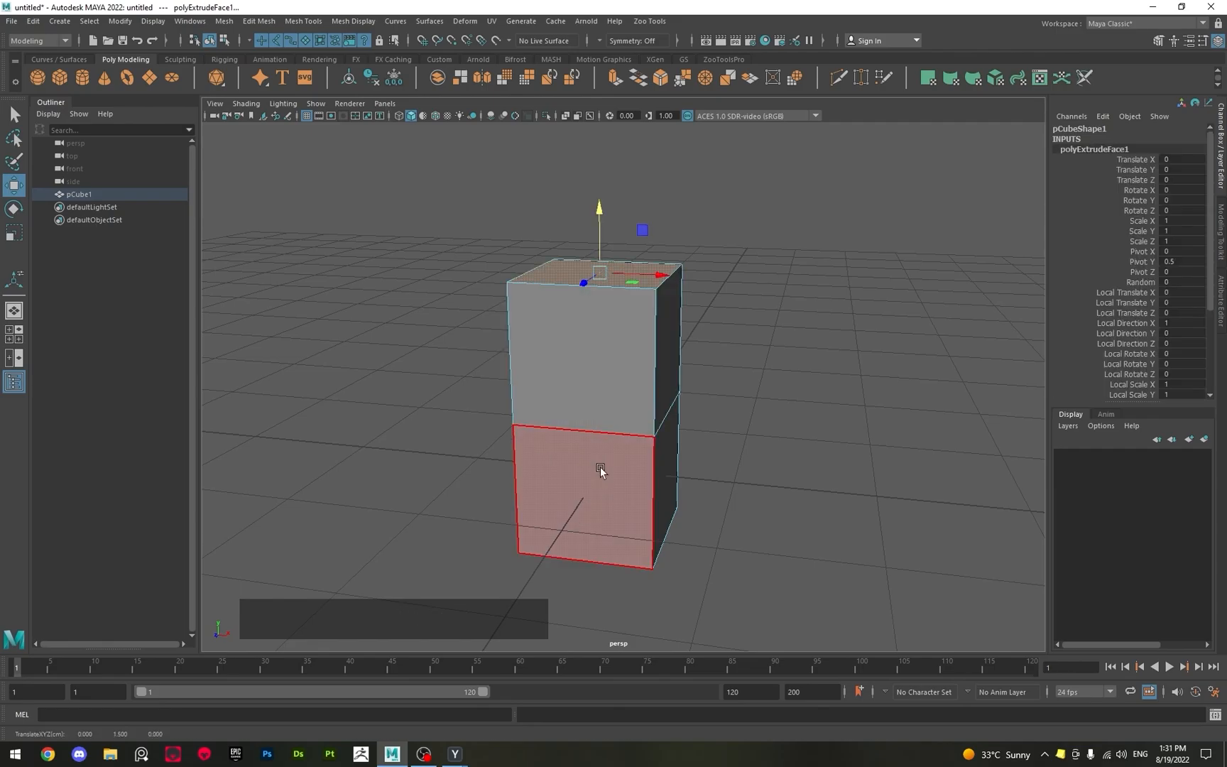
# Return the extruded block to Object mode with the Select tool and view it from the front.
pyautogui.keyDown('alt'); pyautogui.moveTo(593, 488); pyautogui.dragTo(632, 455); pyautogui.keyUp('alt')
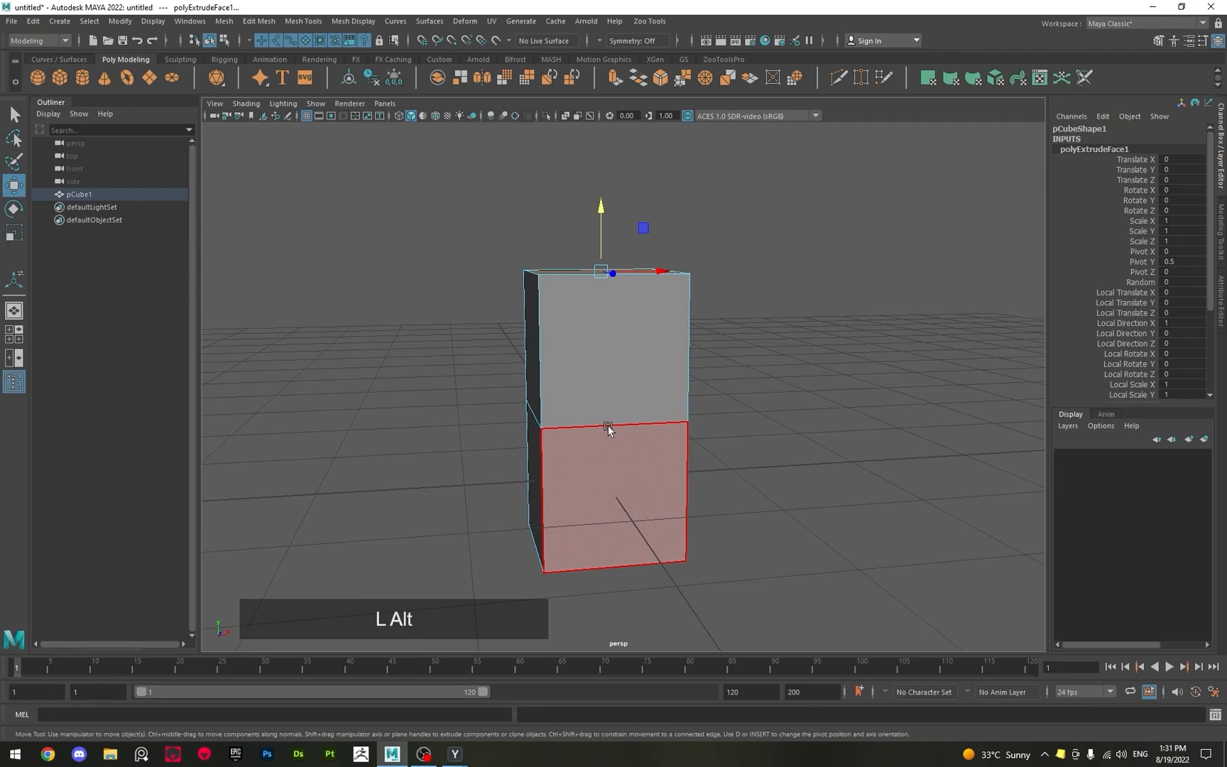
pyautogui.keyDown('alt'); pyautogui.moveTo(608, 427); pyautogui.dragTo(581, 429); pyautogui.keyUp('alt')
pyautogui.press('q')
pyautogui.moveTo(581, 428); pyautogui.dragTo(717, 313, button='right')
pyautogui.keyDown('alt'); pyautogui.moveTo(491, 341); pyautogui.dragTo(660, 344); pyautogui.keyUp('alt')
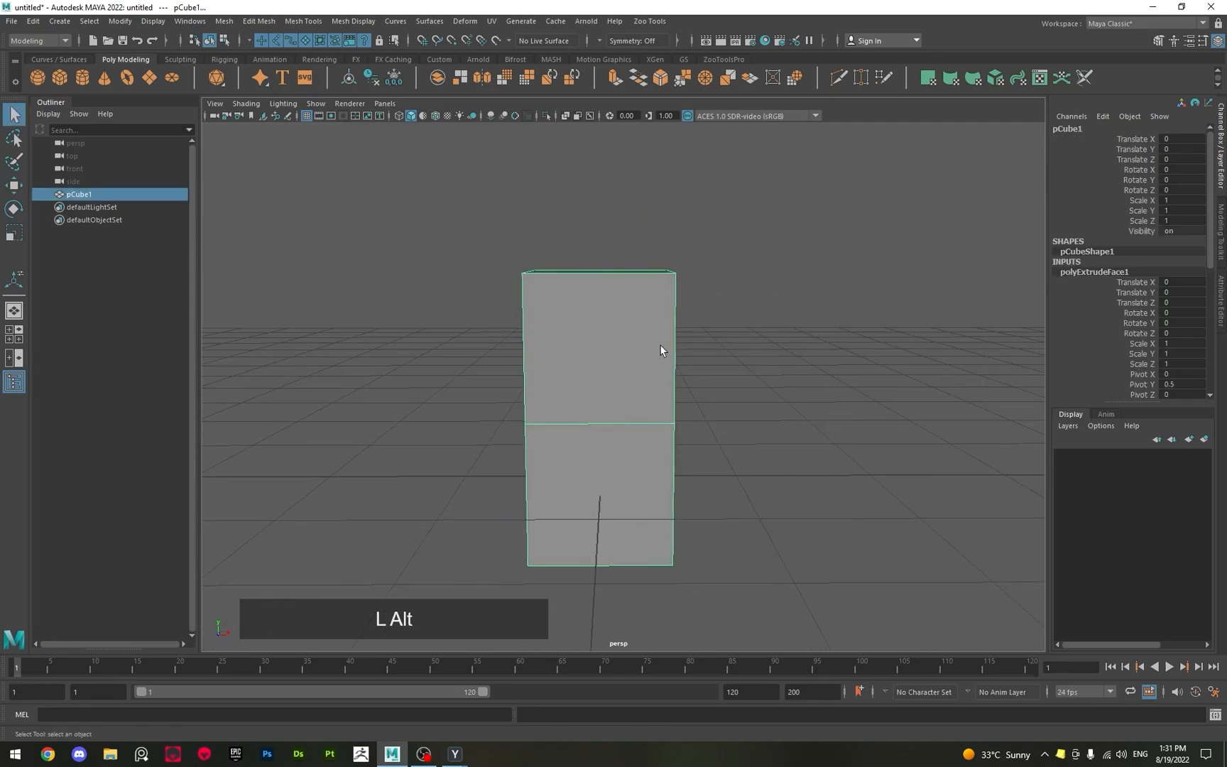
# Undo the stepped extrusion back to the plain cube and activate the Move tool in Object mode.
pyautogui.keyDown('alt'); pyautogui.scroll(-4, 659, 346); pyautogui.keyUp('alt')
pyautogui.press('z')
pyautogui.press('z')
pyautogui.press('z')
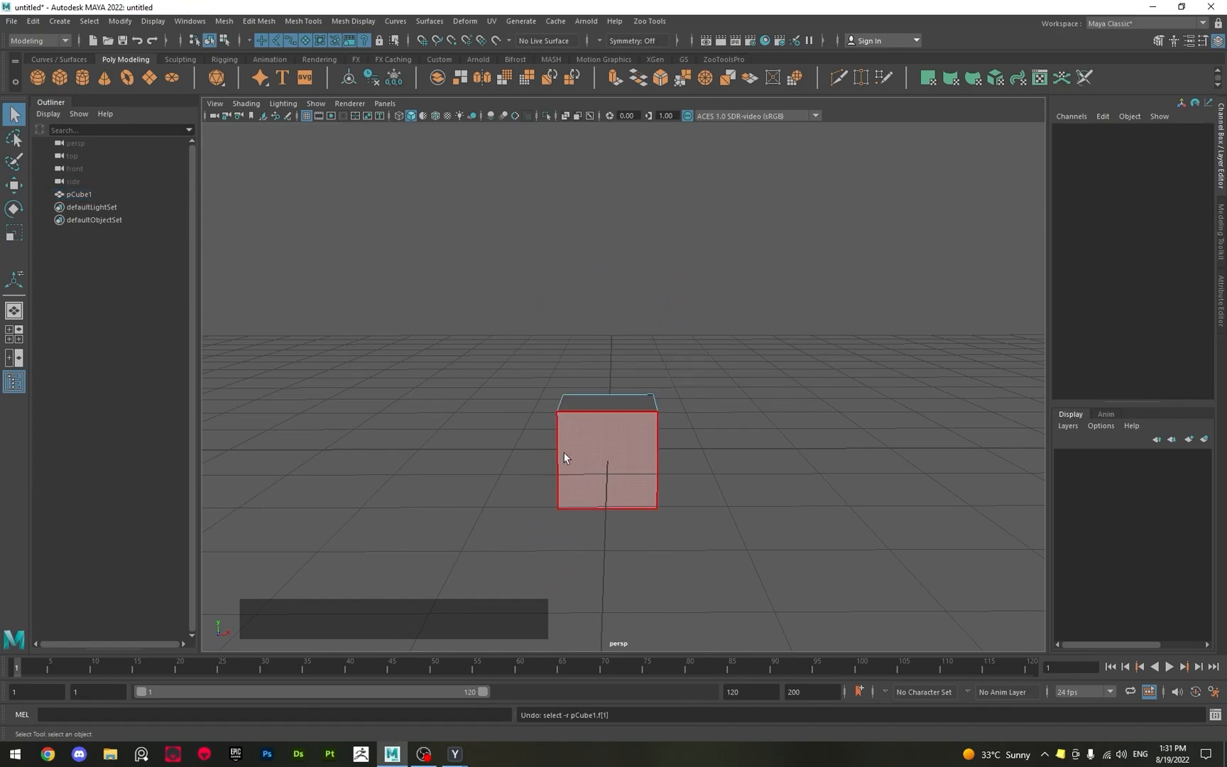
pyautogui.press('z')
pyautogui.moveTo(635, 442); pyautogui.dragTo(721, 366, button='right')
pyautogui.press('w')
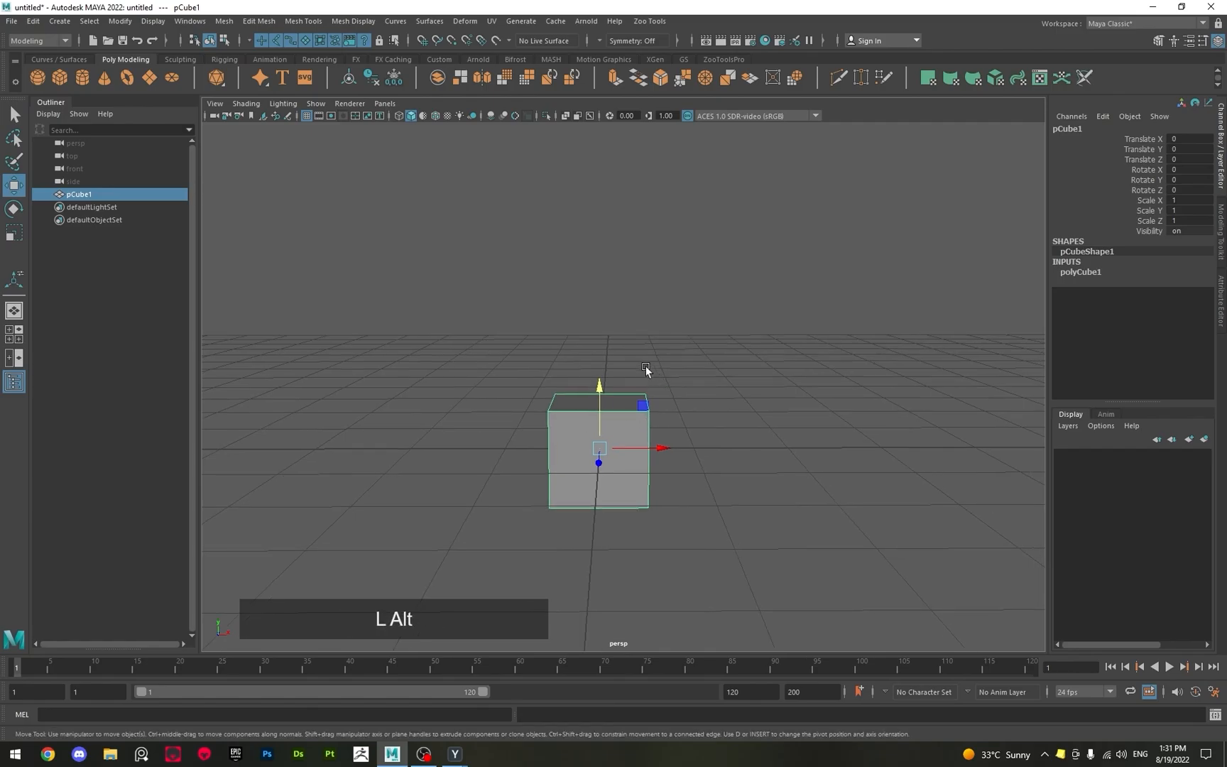
# Switch the cube to Face mode, select its side face toward positive X and activate the Move tool.
pyautogui.keyDown('alt'); pyautogui.moveTo(645, 364); pyautogui.dragTo(548, 370); pyautogui.keyUp('alt')
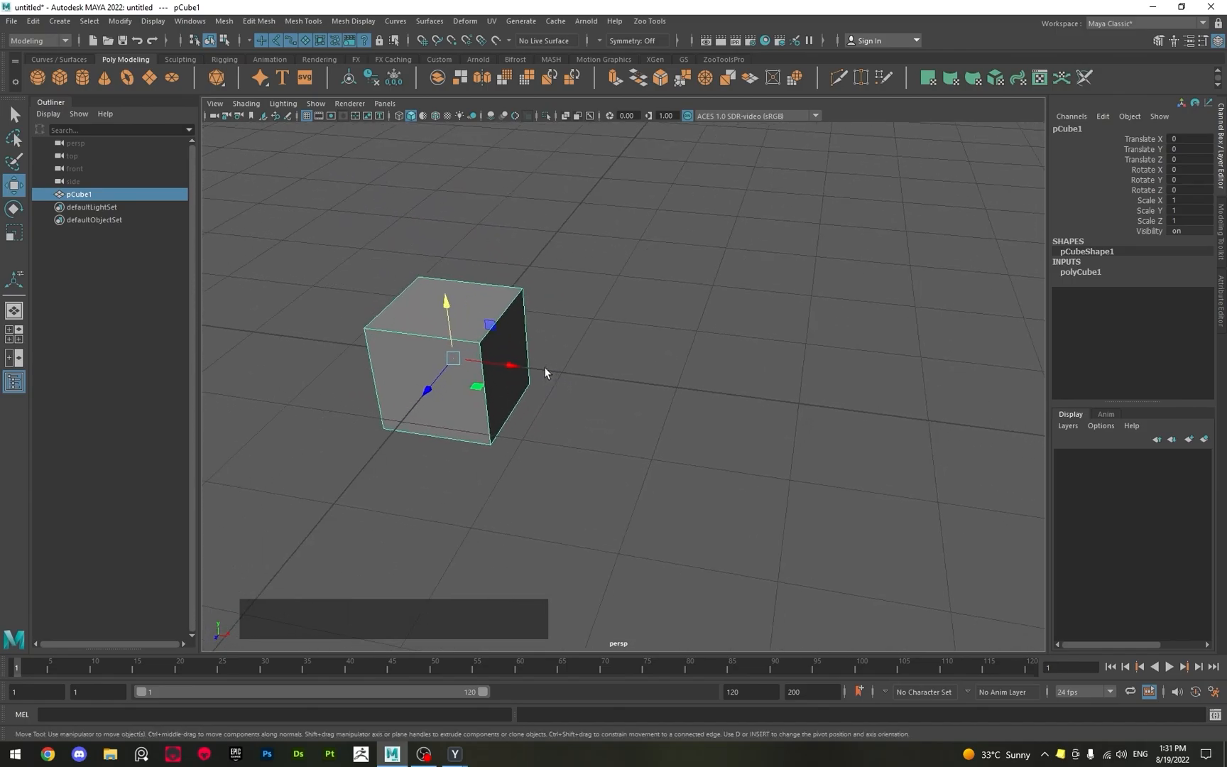
pyautogui.press('q')
pyautogui.keyDown('alt'); pyautogui.moveTo(556, 310); pyautogui.dragTo(519, 421); pyautogui.keyUp('alt')
pyautogui.moveTo(519, 416); pyautogui.dragTo(519, 420, button='right')
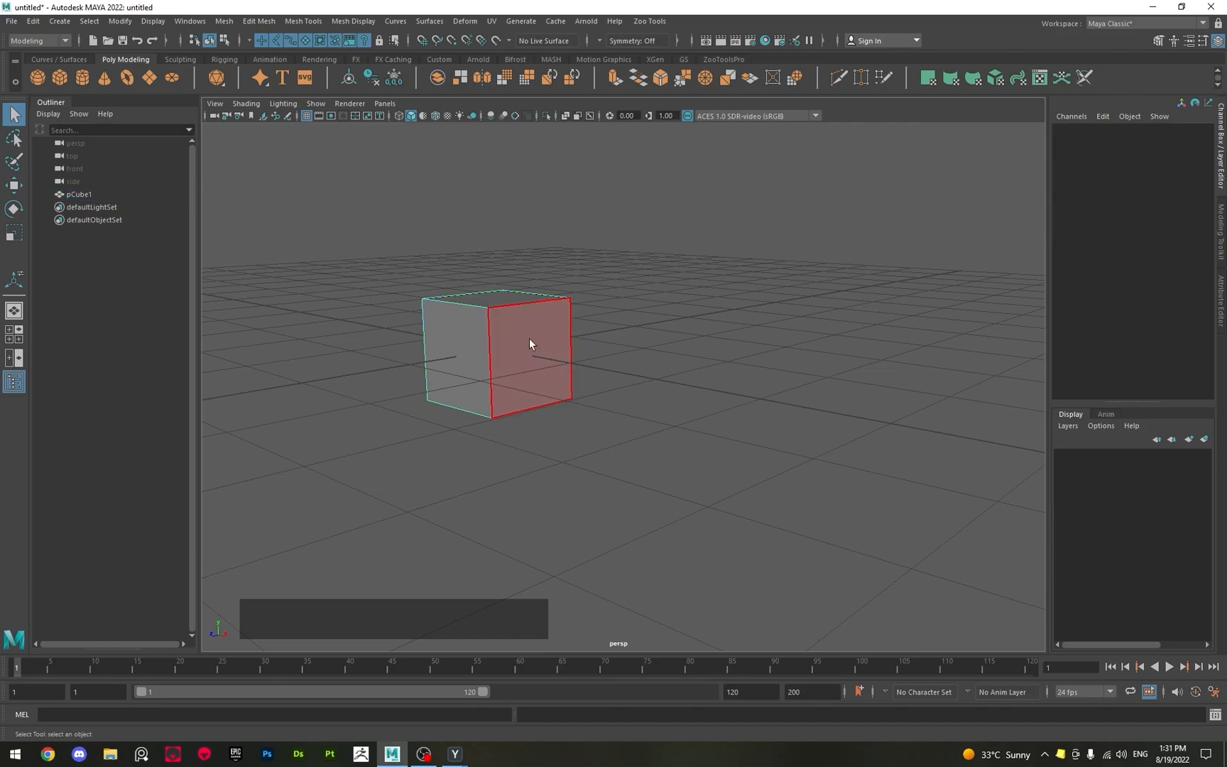
pyautogui.click(529, 338)
pyautogui.rightClick(526, 330)
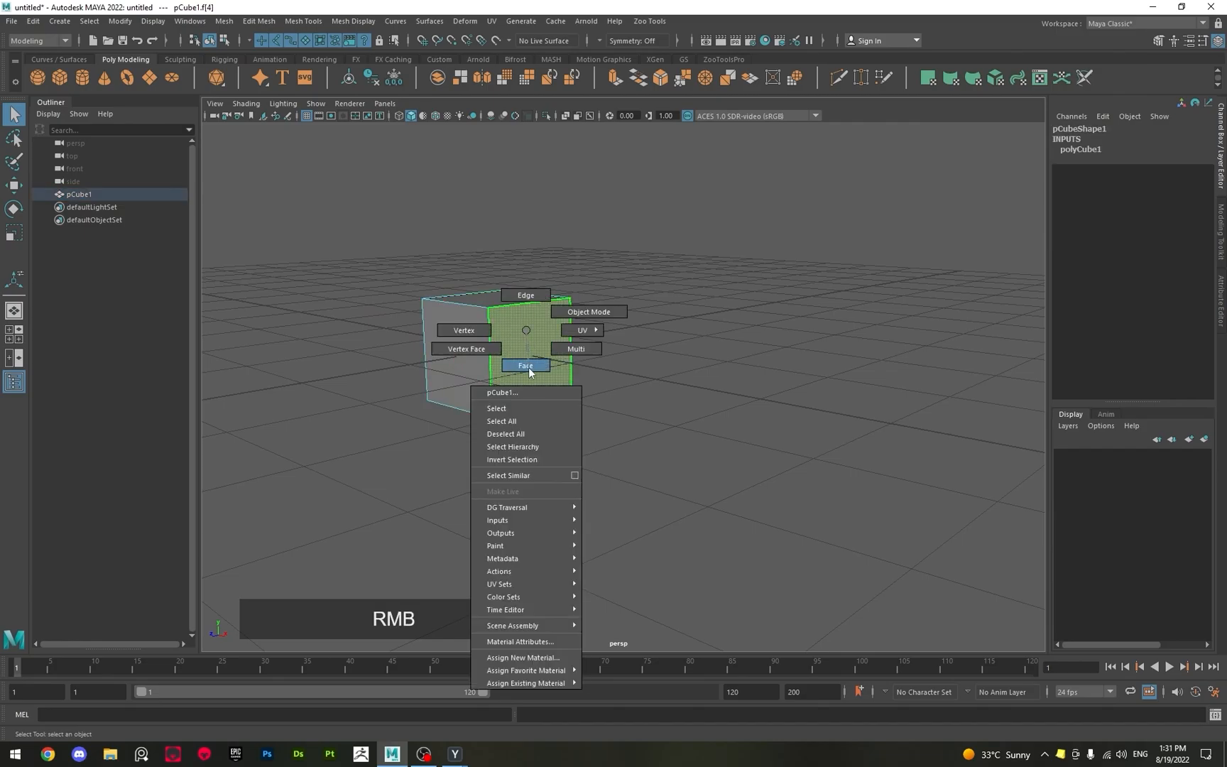
pyautogui.click(529, 363)
pyautogui.press('w')
pyautogui.keyDown('alt'); pyautogui.moveTo(533, 369); pyautogui.dragTo(577, 419); pyautogui.keyUp('alt')
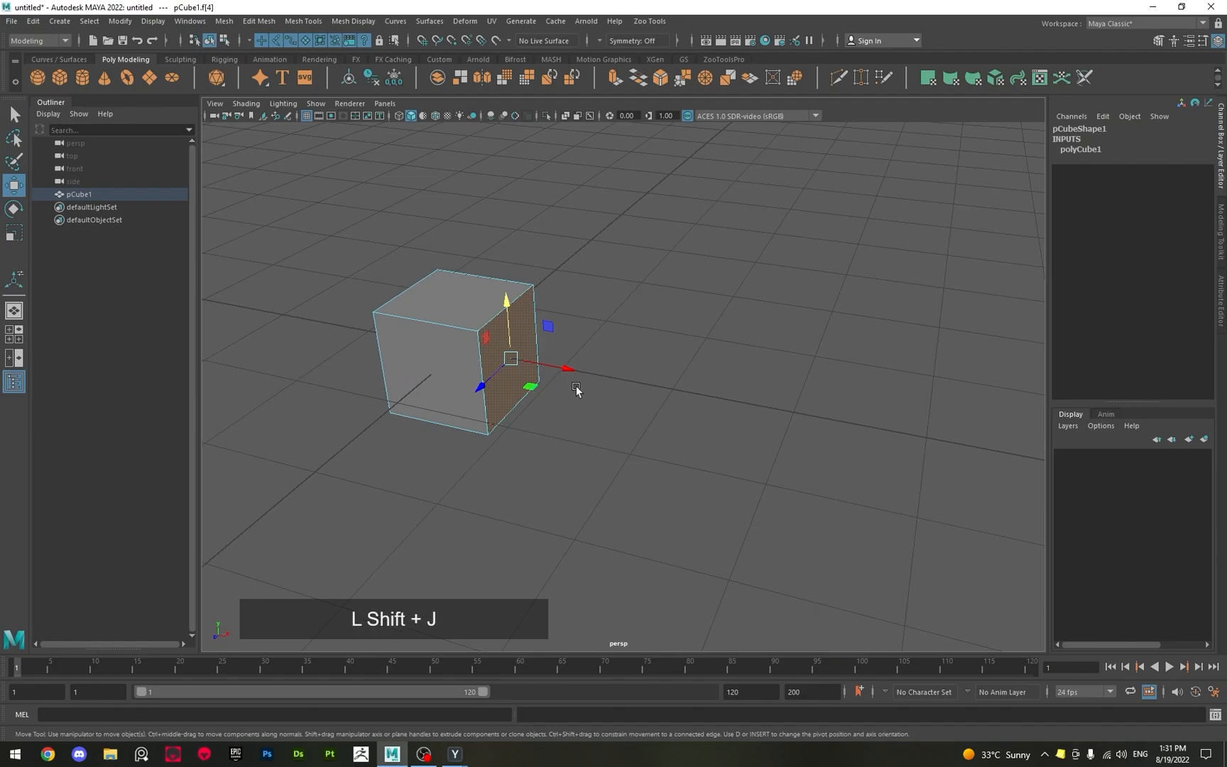
# Extrude the cube's side face twice toward positive X, 1 unit each time, with step snapping.
pyautogui.keyDown('shift'); pyautogui.moveTo(561, 374); pyautogui.dragTo(660, 410); pyautogui.keyUp('shift')
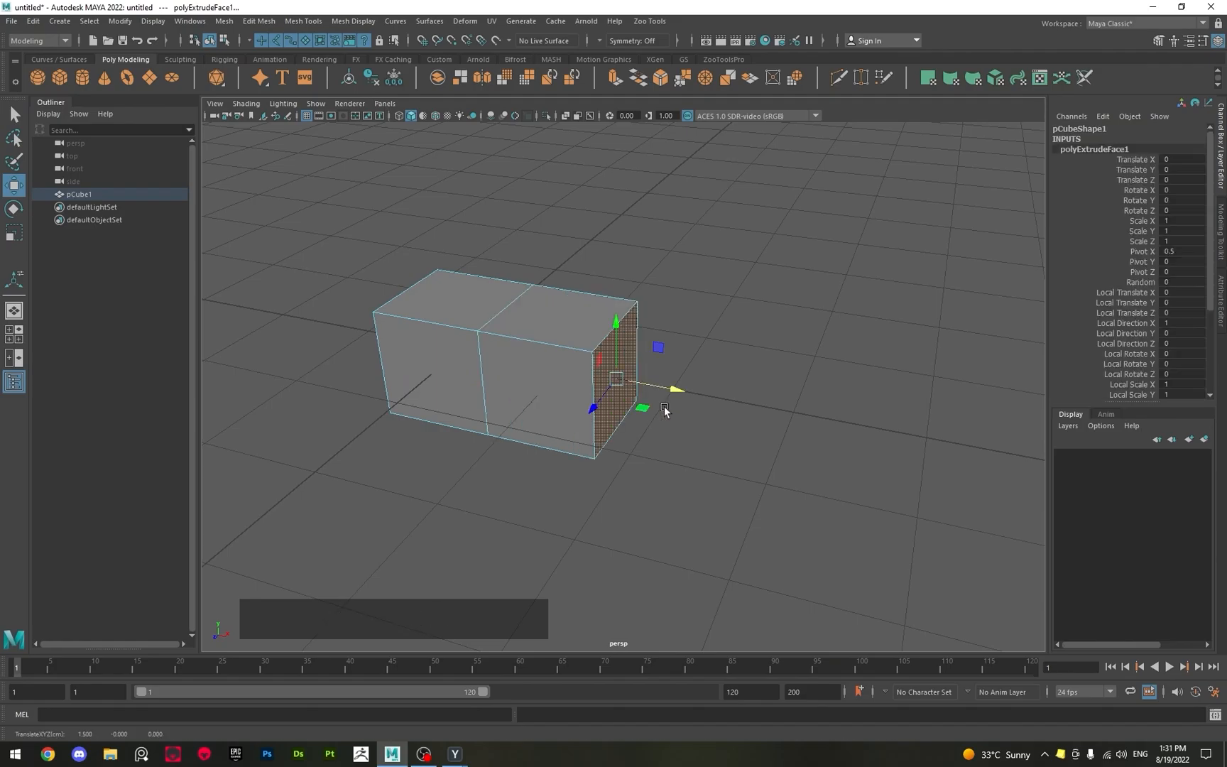
pyautogui.scroll(-3, 575, 384)
pyautogui.moveTo(561, 391)
pyautogui.keyDown('alt'); pyautogui.mouseDown()
pyautogui.moveTo(593, 383)
pyautogui.moveTo(548, 391)
pyautogui.mouseUp(); pyautogui.keyUp('alt')
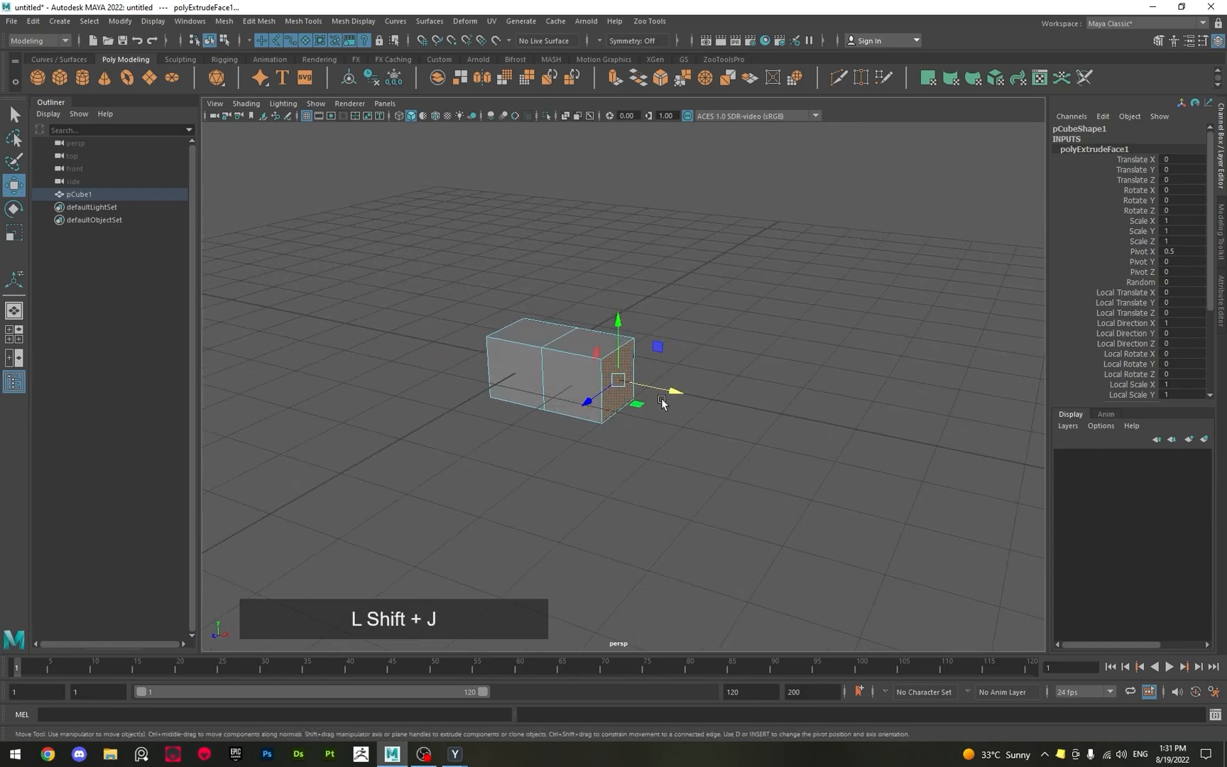
pyautogui.keyDown('shift'); pyautogui.moveTo(671, 394); pyautogui.dragTo(734, 410); pyautogui.keyUp('shift')
# Extrude the top face of the end block toward positive X upward by 1 unit with step snapping.
pyautogui.click(648, 361)
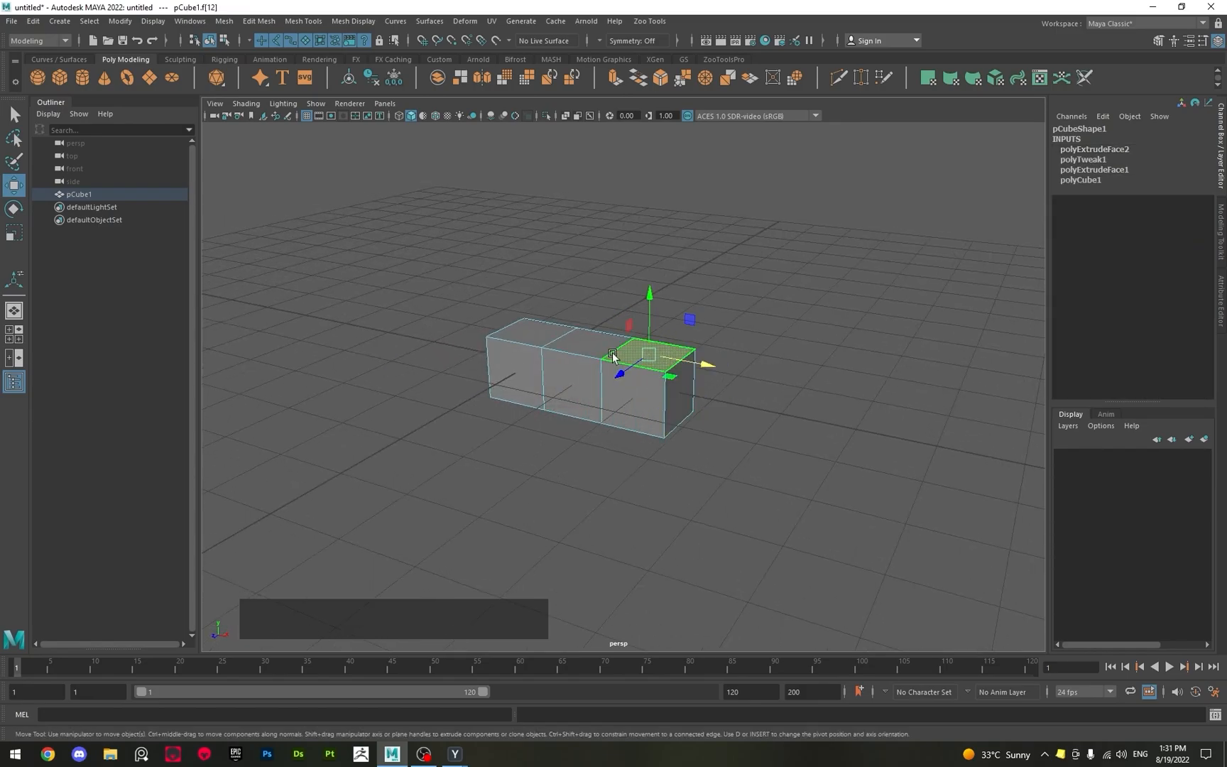
pyautogui.keyDown('alt'); pyautogui.moveTo(642, 360); pyautogui.dragTo(654, 357); pyautogui.keyUp('alt')
pyautogui.press('shift')
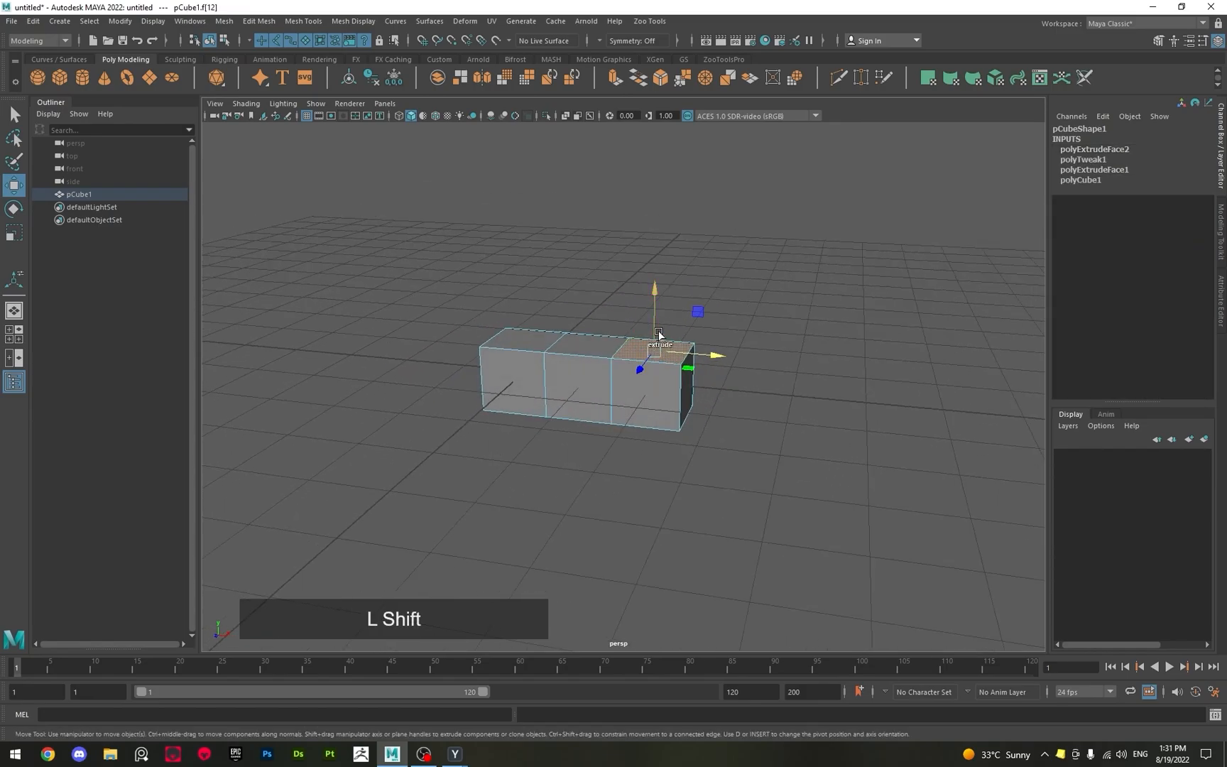
pyautogui.keyDown('shift'); pyautogui.moveTo(657, 294); pyautogui.dragTo(559, 405); pyautogui.keyUp('shift')
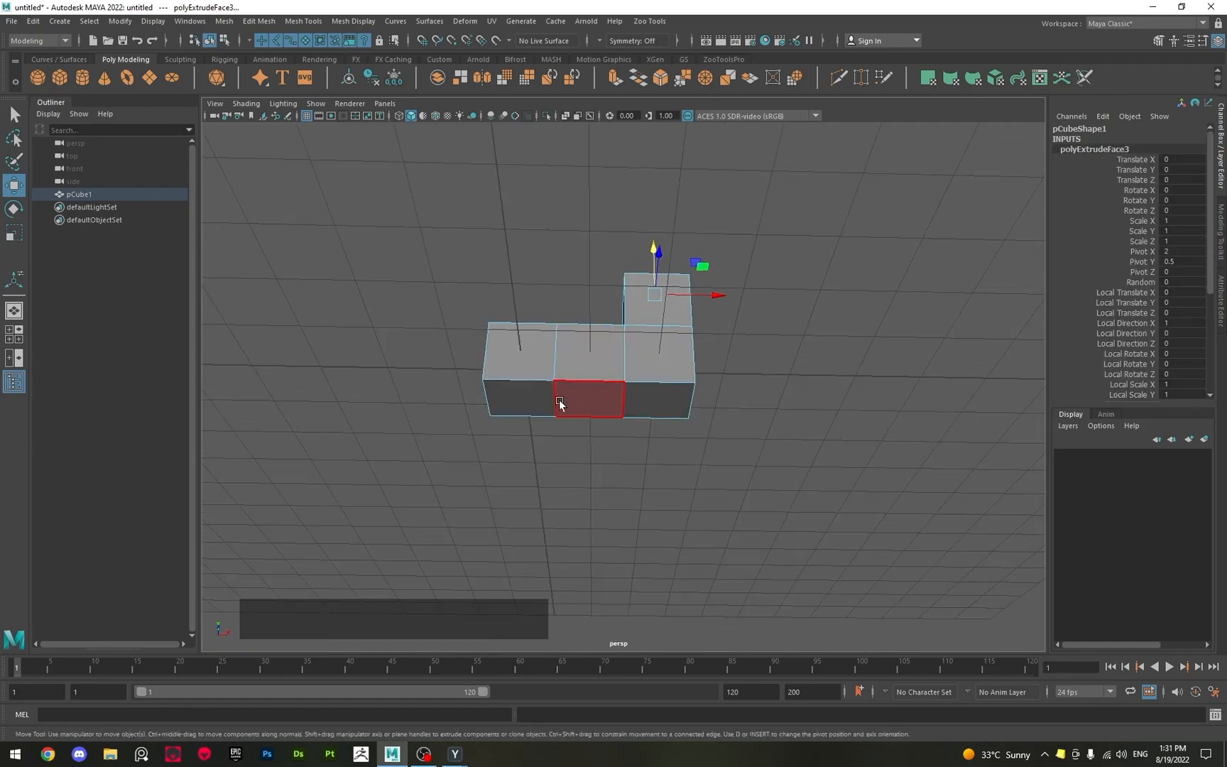
# Extrude the bottom face of the block at the origin 1 unit downward and return the mesh to Object mode with the Select tool.
pyautogui.click(537, 402)
pyautogui.hotkey('shift', 'j')
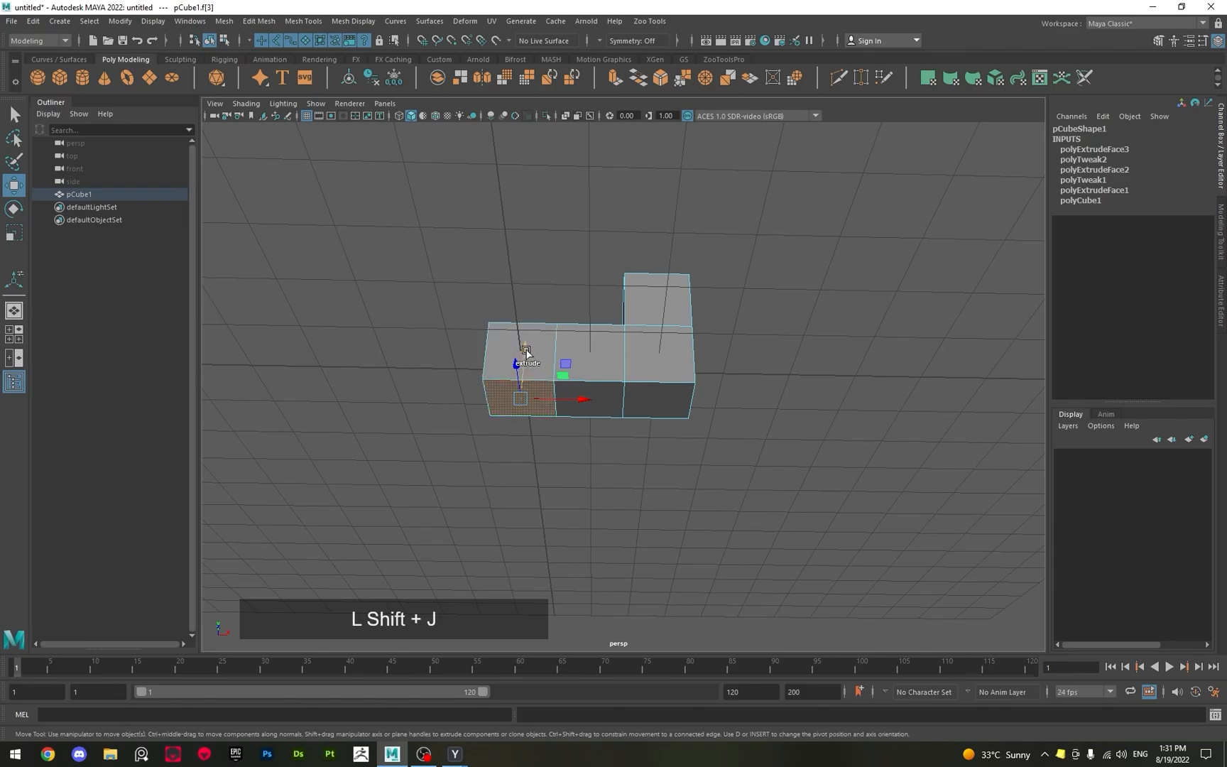
pyautogui.keyDown('shift'); pyautogui.moveTo(526, 351); pyautogui.dragTo(516, 412); pyautogui.keyUp('shift')
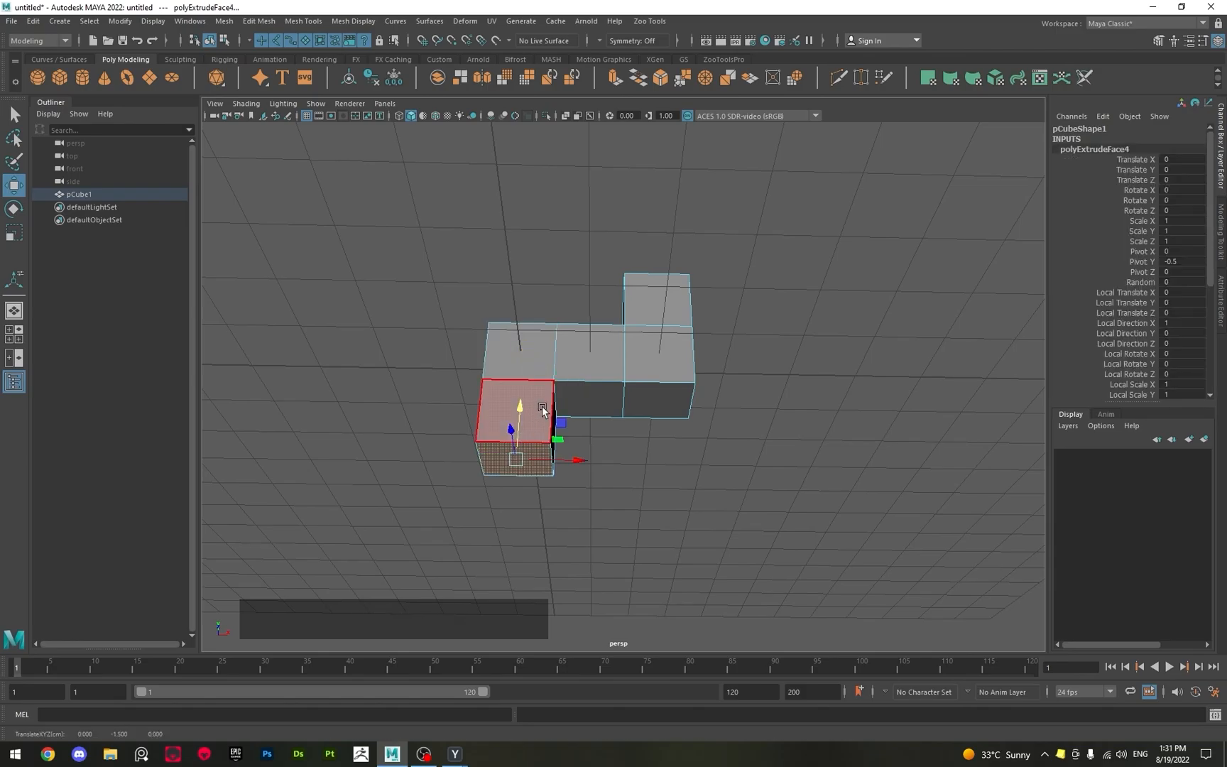
pyautogui.press('q')
pyautogui.click(544, 379)
pyautogui.press('q')
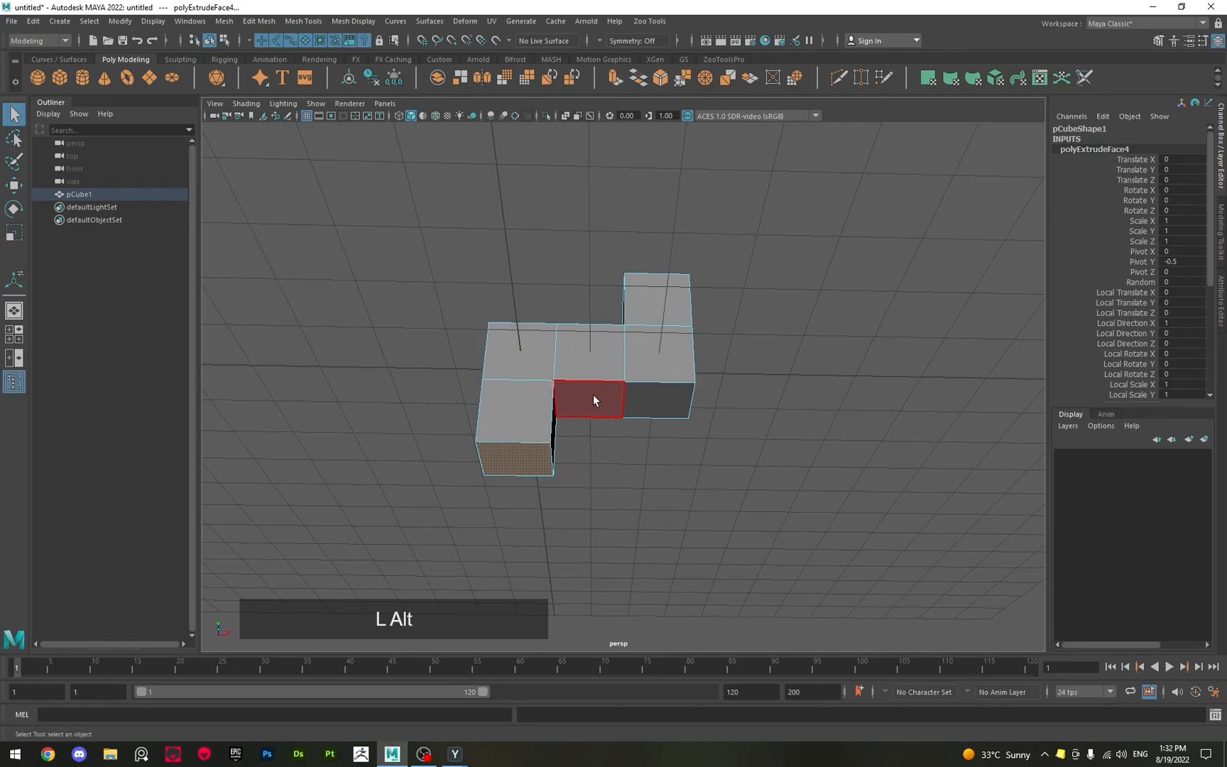
pyautogui.rightClick(590, 357)
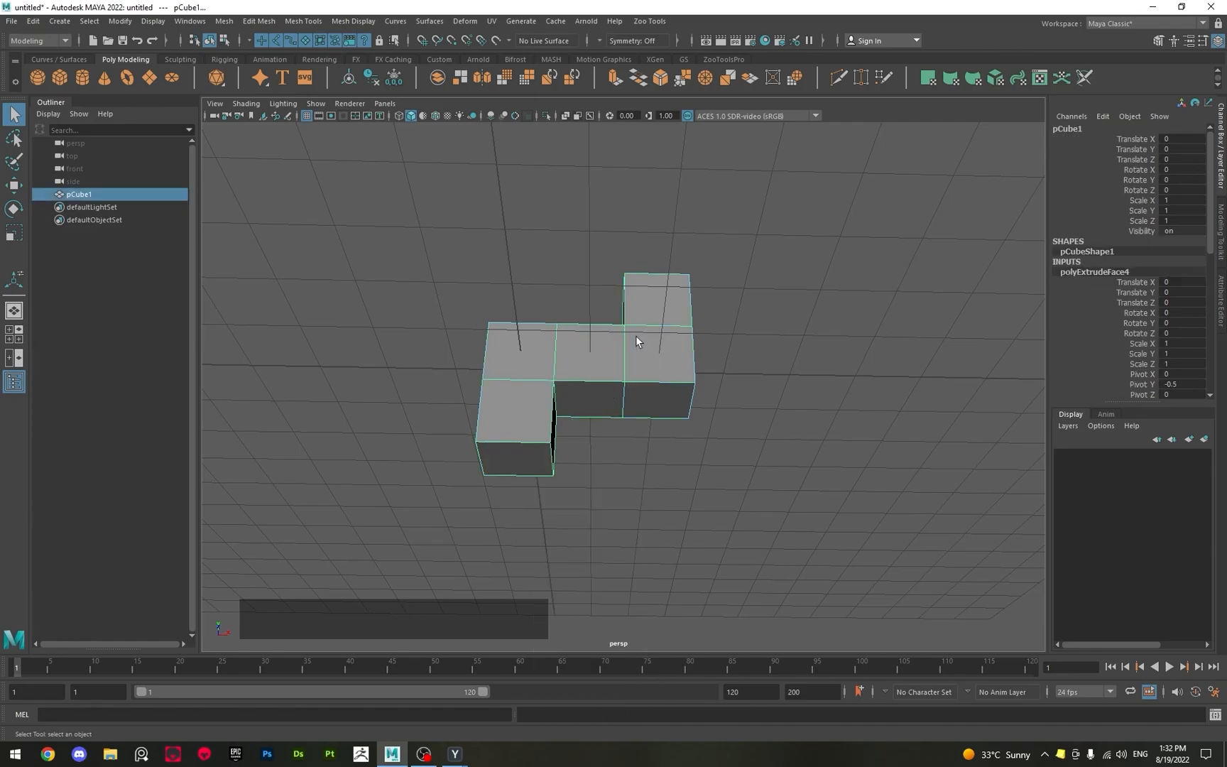
# Examine the mesh in Vertex mode, select the upper front vertex between its first two blocks, and return to Object mode.
pyautogui.keyDown('alt'); pyautogui.moveTo(610, 386); pyautogui.dragTo(690, 411); pyautogui.keyUp('alt')
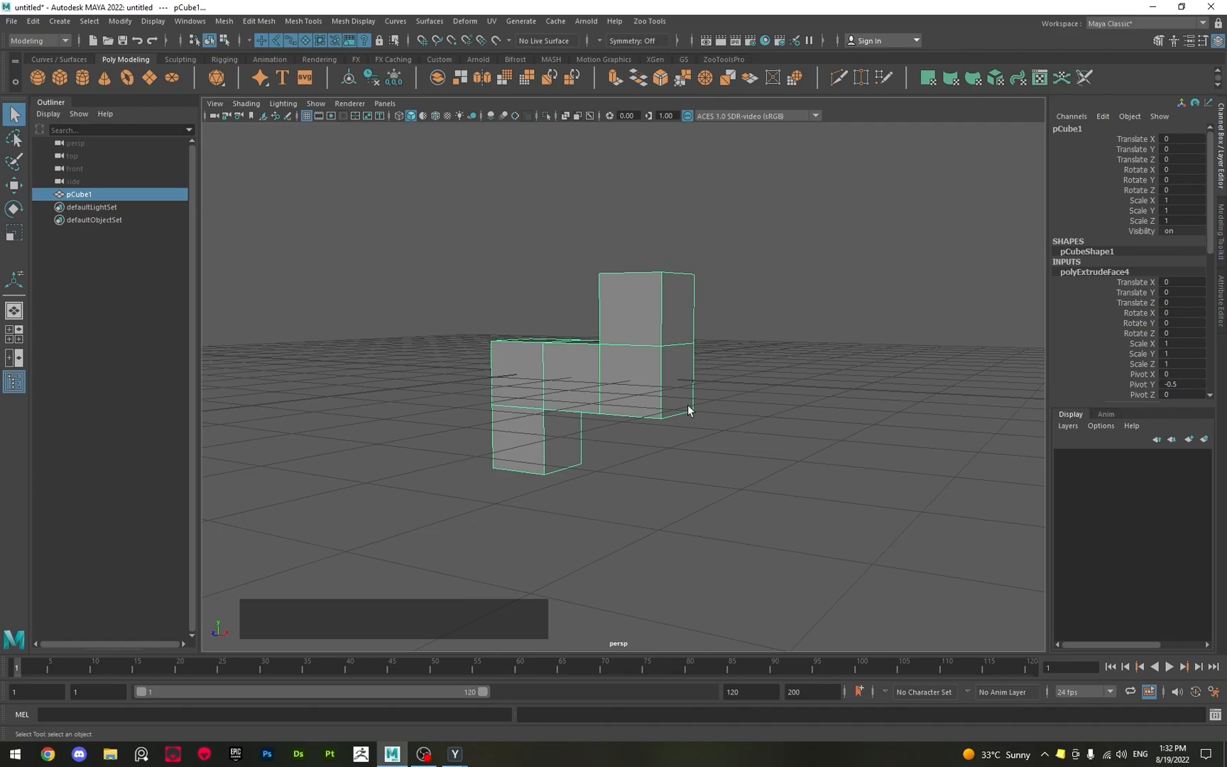
pyautogui.rightClick(646, 393)
pyautogui.moveTo(643, 420); pyautogui.dragTo(583, 392, button='right')
pyautogui.click(562, 345)
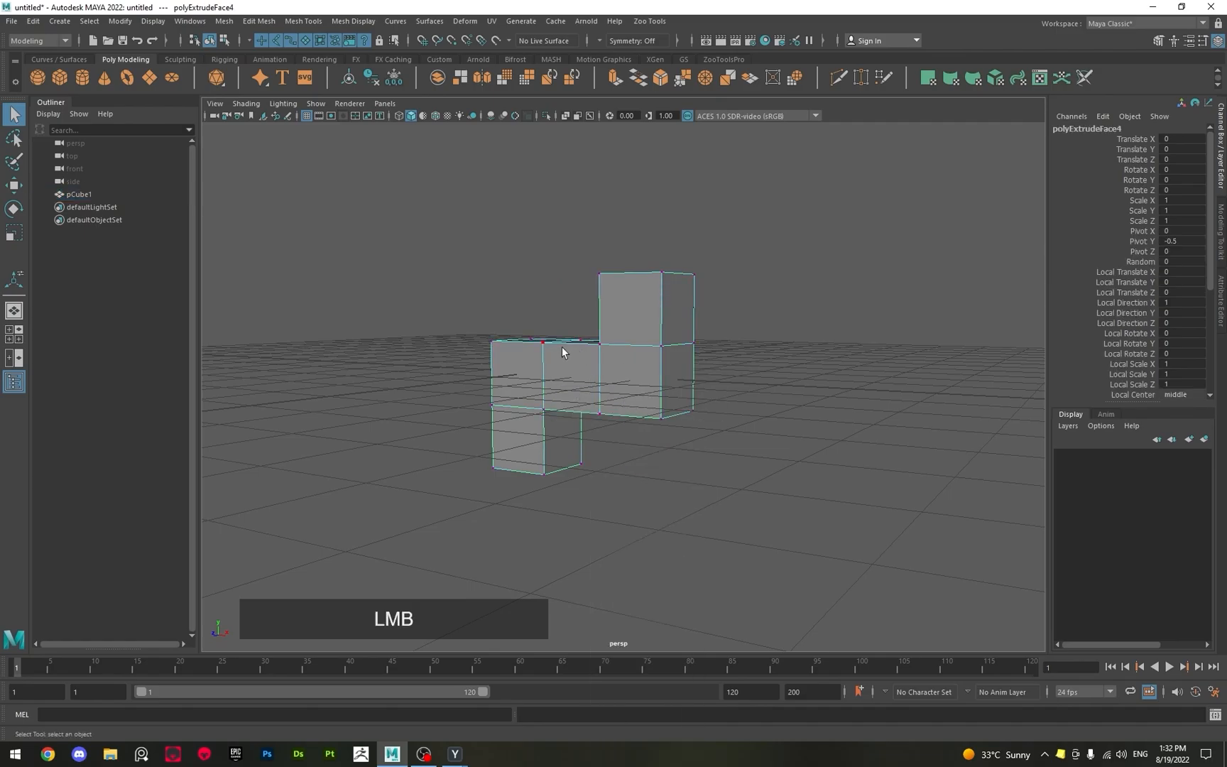
pyautogui.keyDown('alt'); pyautogui.moveTo(562, 346); pyautogui.dragTo(518, 342); pyautogui.keyUp('alt')
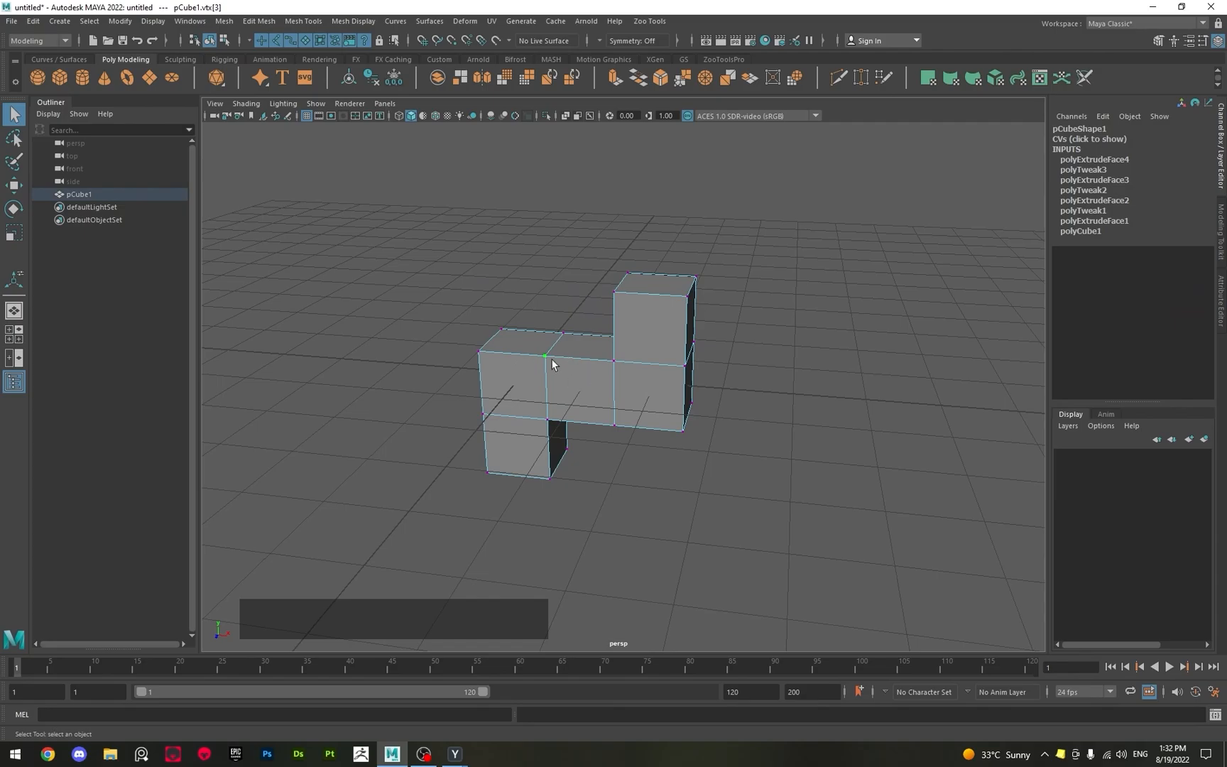
pyautogui.moveTo(533, 375); pyautogui.dragTo(575, 366, button='right')
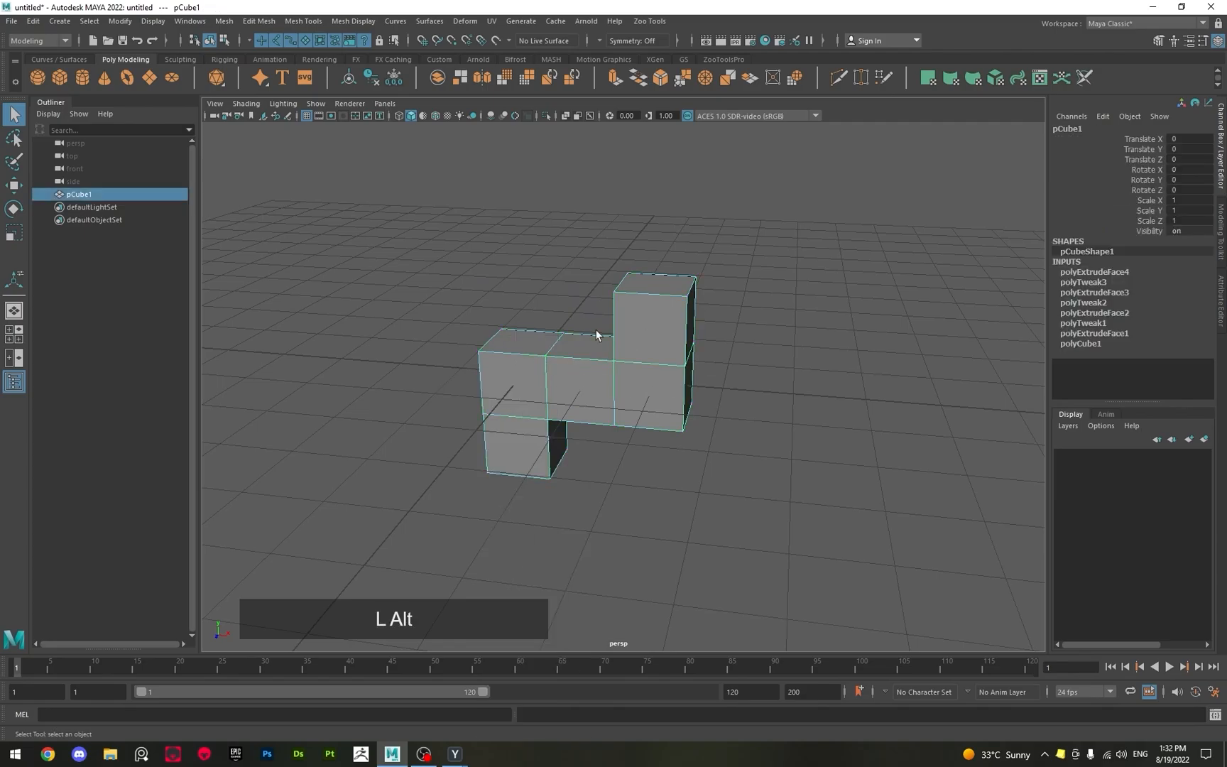
pyautogui.keyDown('alt'); pyautogui.moveTo(595, 330); pyautogui.dragTo(641, 358); pyautogui.keyUp('alt')
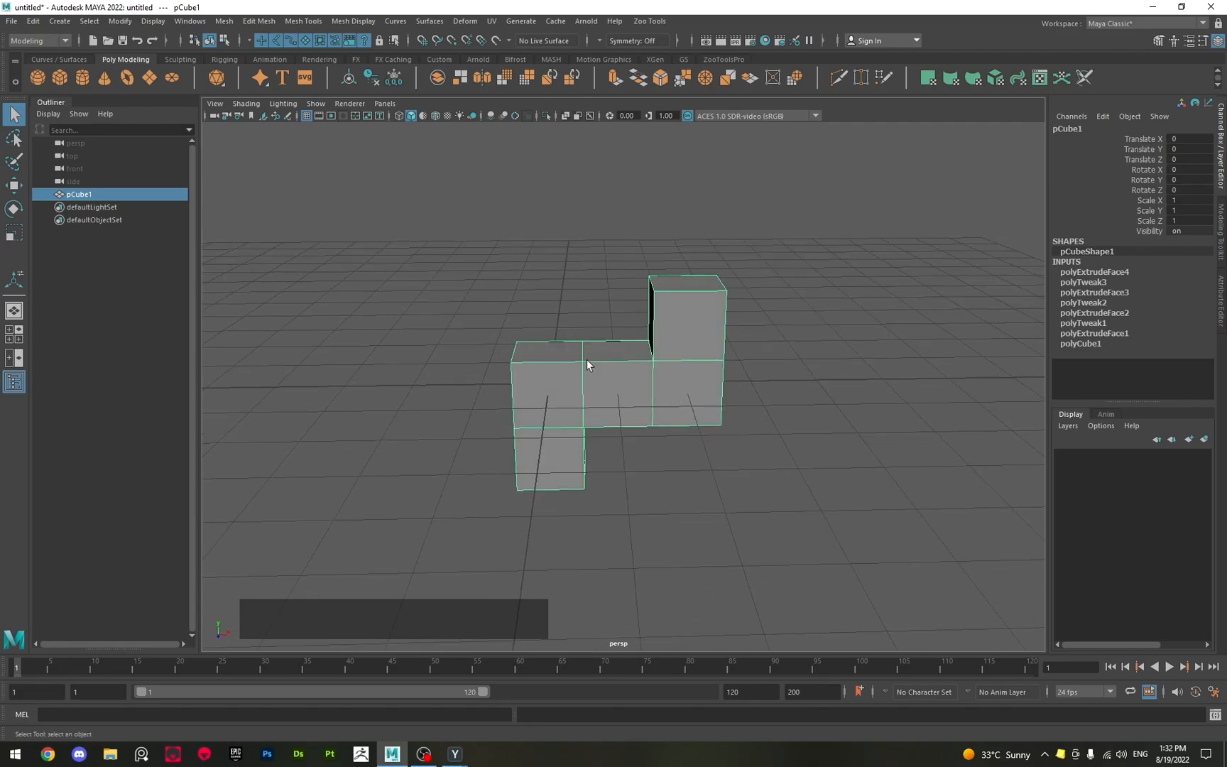
# Create a new polygon cube and grid-snap it with the Move tool to Translate X 1.
pyautogui.click(61, 77)
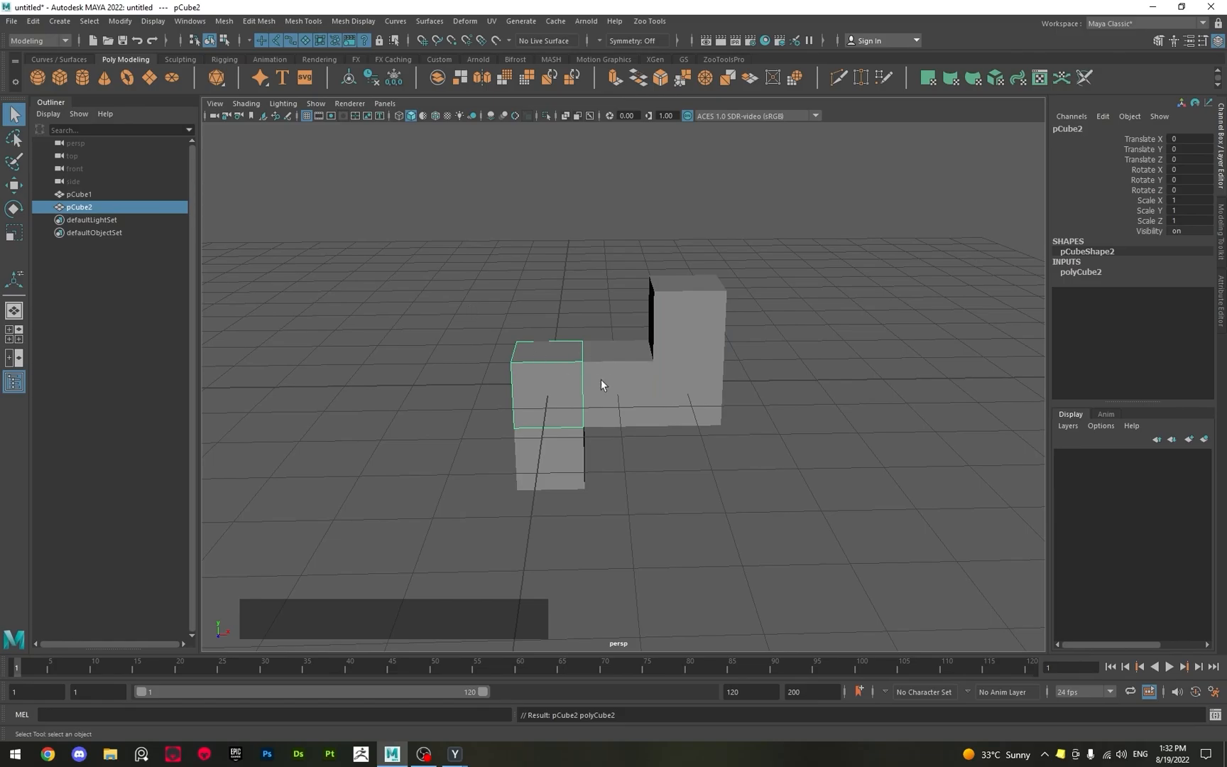
pyautogui.press('w')
pyautogui.keyDown('alt'); pyautogui.moveTo(683, 382); pyautogui.dragTo(586, 378, button='middle'); pyautogui.keyUp('alt')
pyautogui.press('x')
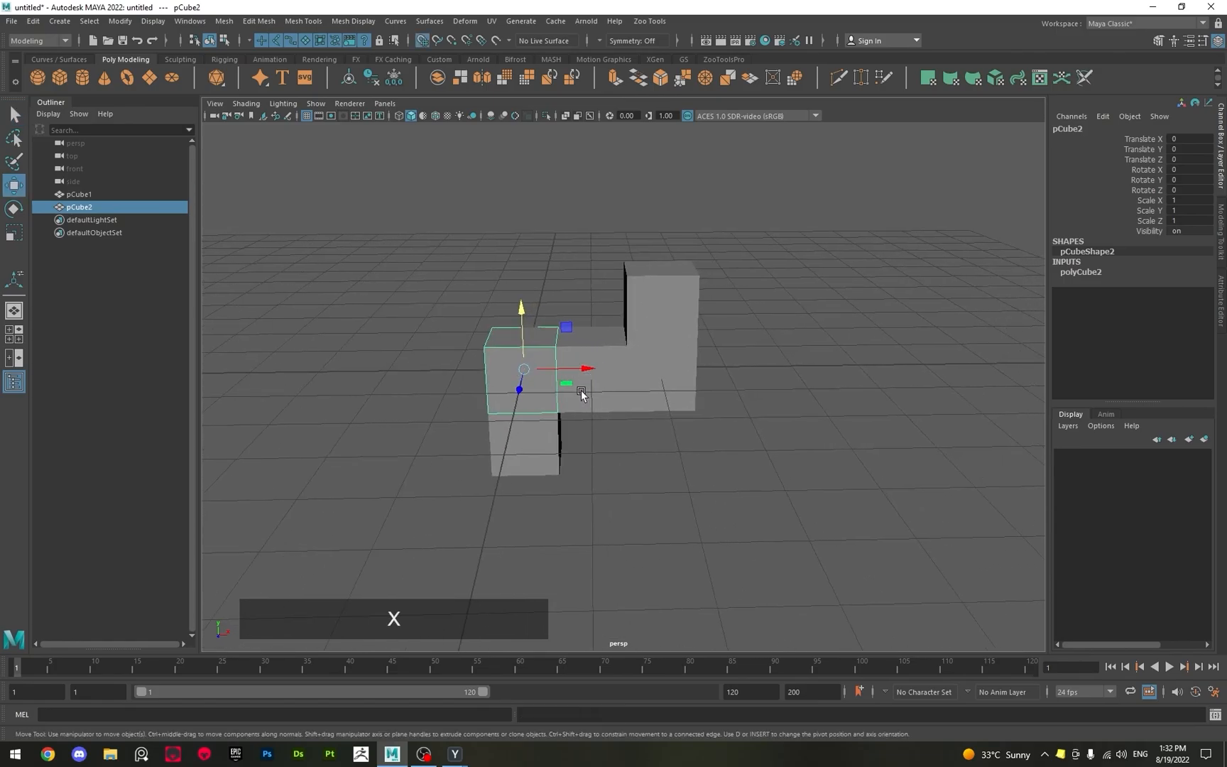
pyautogui.moveTo(576, 369); pyautogui.dragTo(621, 355)
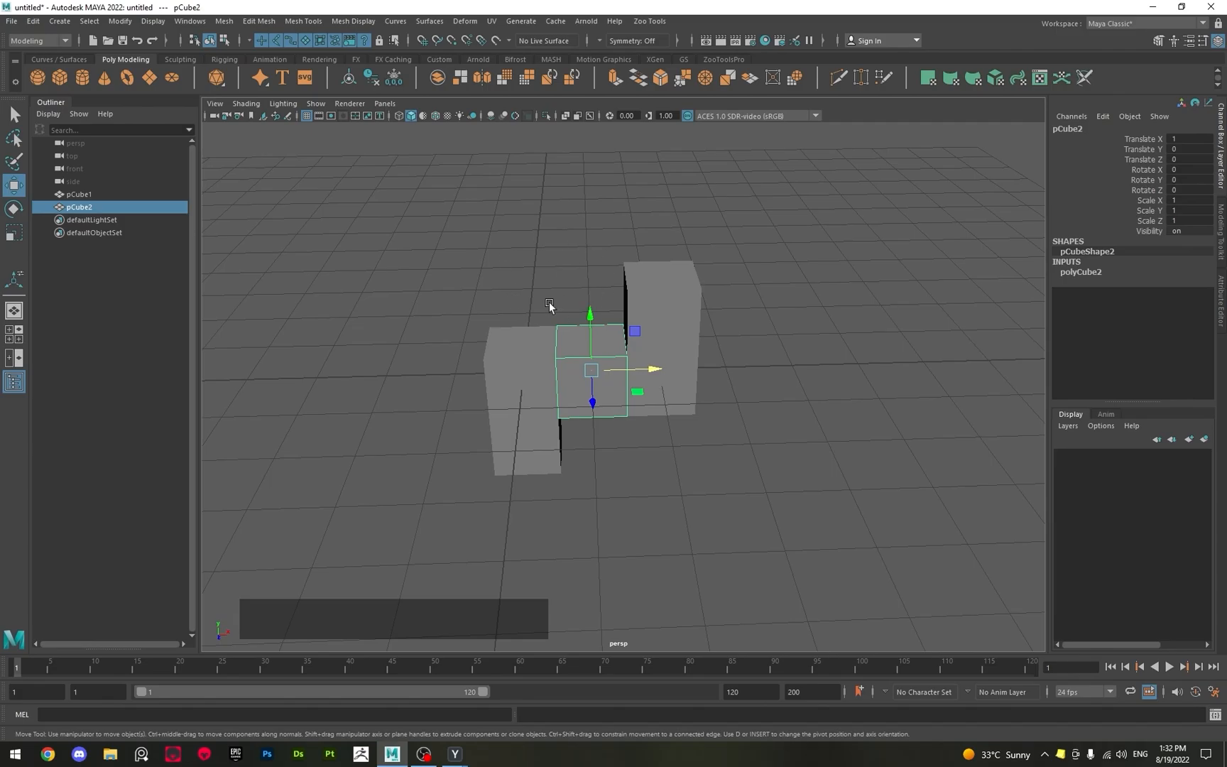
# Grid-snap the new cube down to Translate Y -1, beneath the middle block.
pyautogui.keyDown('alt'); pyautogui.moveTo(582, 284); pyautogui.dragTo(580, 279); pyautogui.keyUp('alt')
pyautogui.keyDown('alt'); pyautogui.moveTo(464, 290); pyautogui.dragTo(584, 305); pyautogui.keyUp('alt')
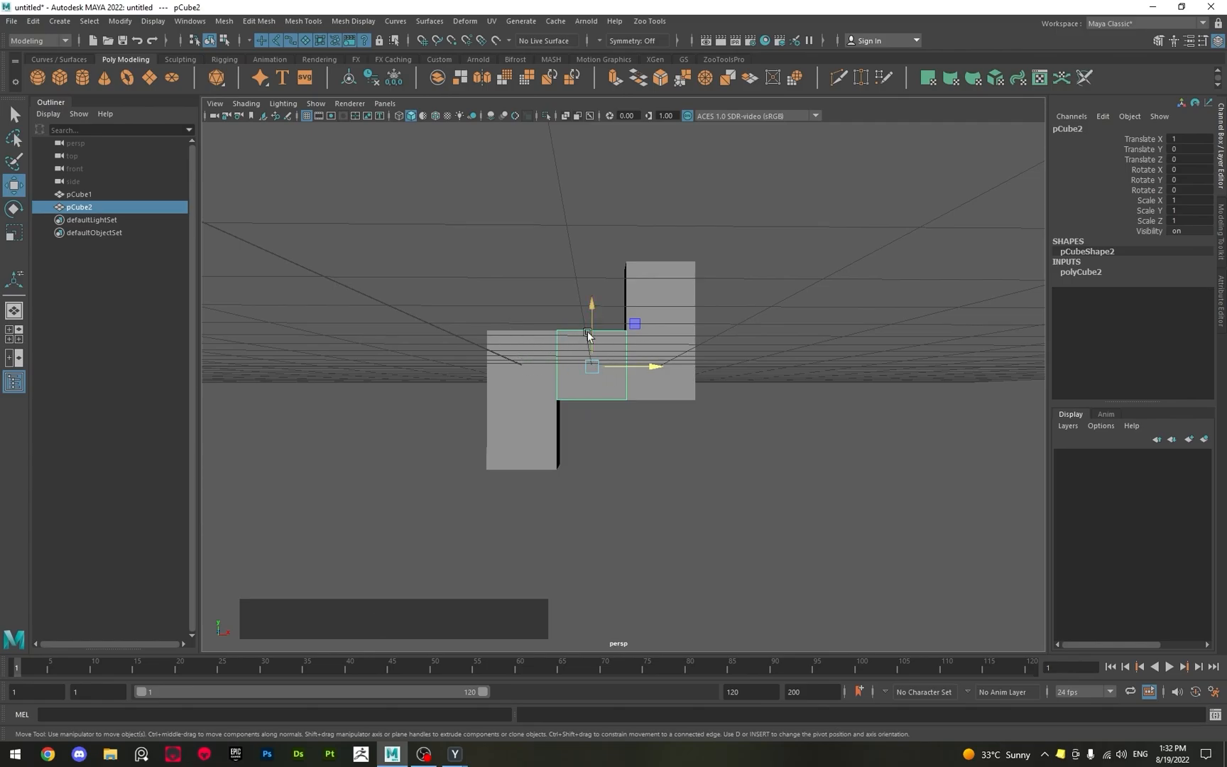
pyautogui.press('x')
pyautogui.moveTo(591, 318); pyautogui.dragTo(590, 344)
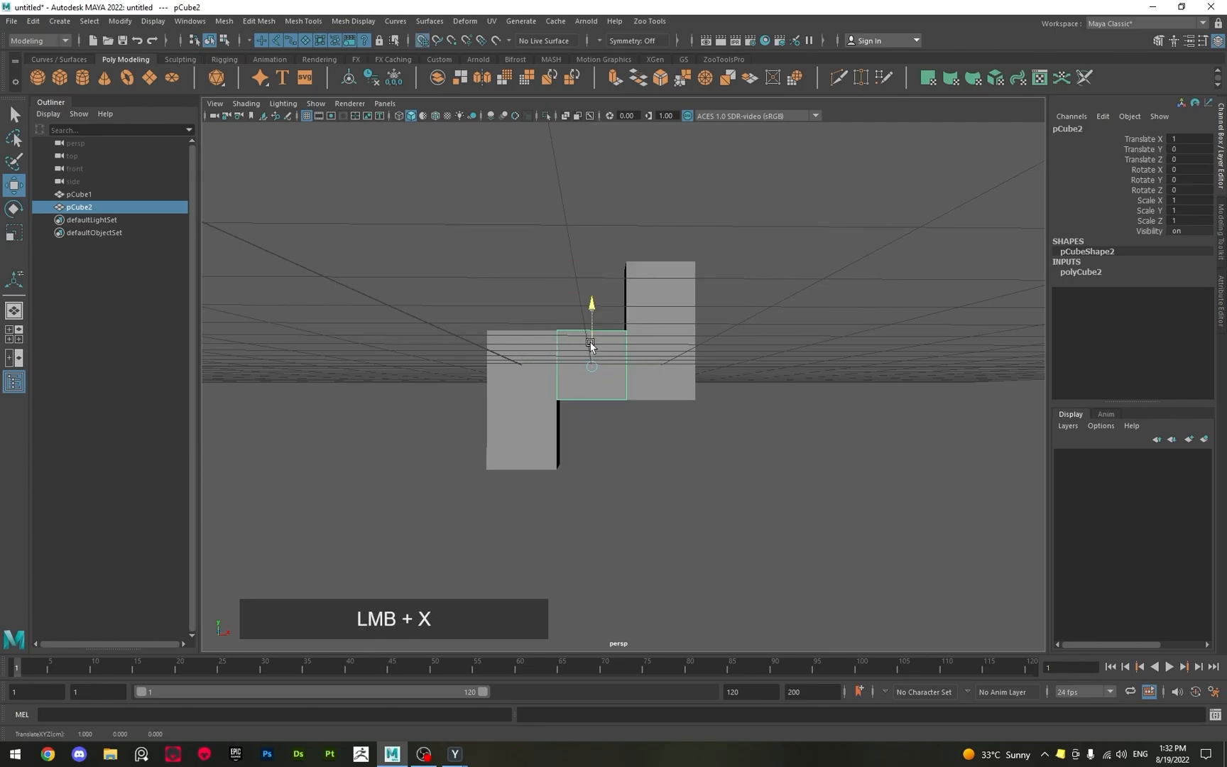
pyautogui.moveTo(588, 392); pyautogui.dragTo(693, 438)
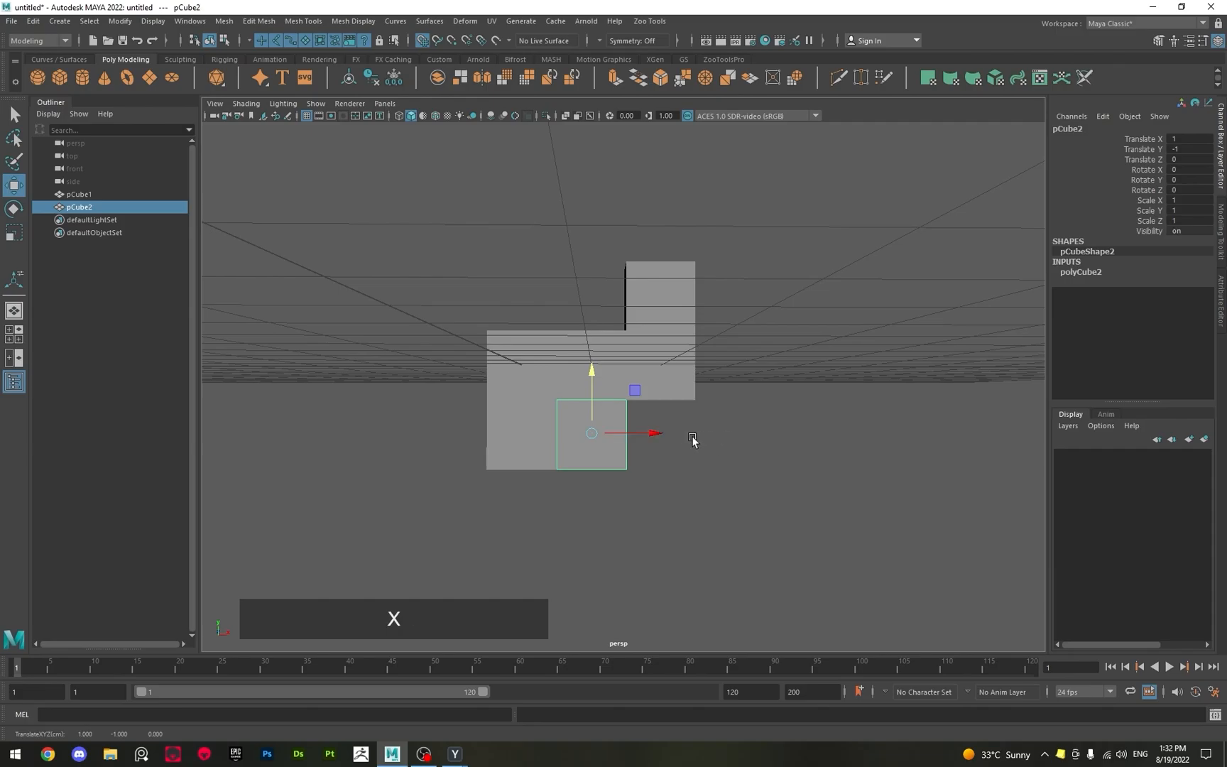
# Extrude the new cube's positive X face 1 unit with step snapping and return it to Object mode with the Select tool.
pyautogui.keyDown('alt'); pyautogui.moveTo(687, 429); pyautogui.dragTo(575, 416, button='middle'); pyautogui.keyUp('alt')
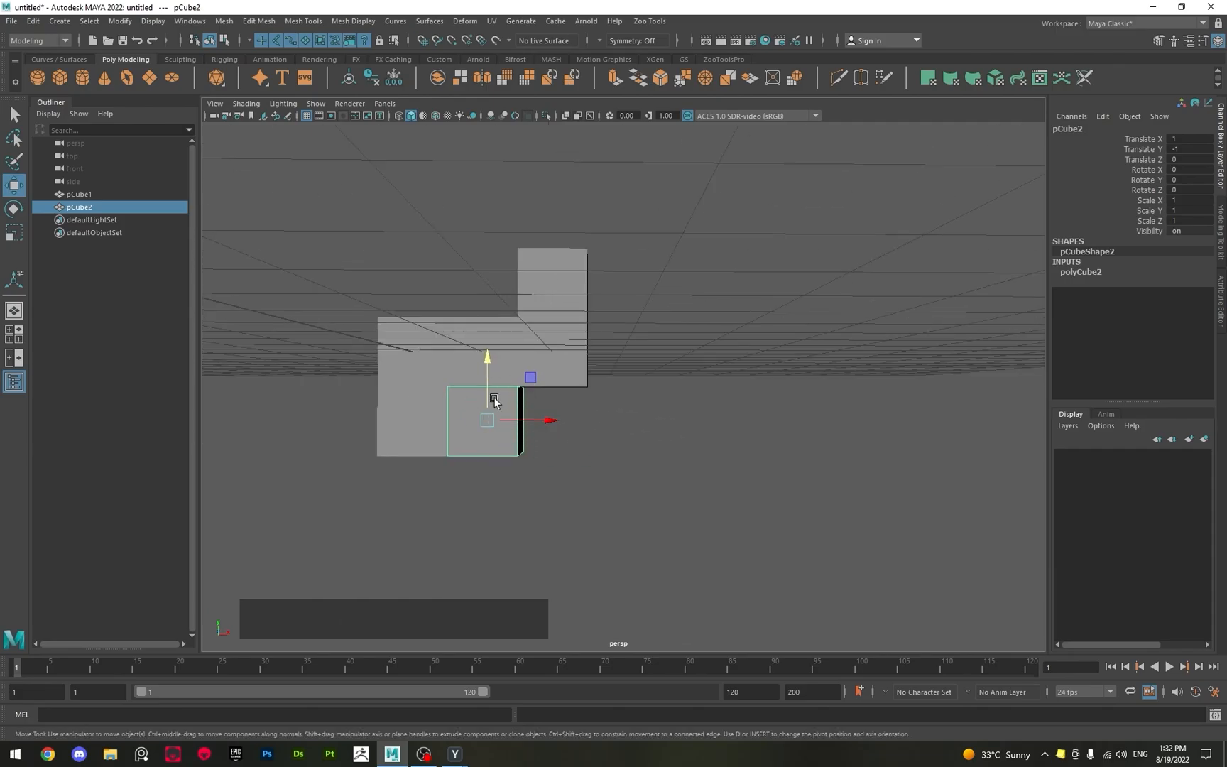
pyautogui.keyDown('alt'); pyautogui.moveTo(494, 402); pyautogui.dragTo(514, 435); pyautogui.keyUp('alt')
pyautogui.press('q')
pyautogui.moveTo(513, 433); pyautogui.dragTo(520, 445, button='right')
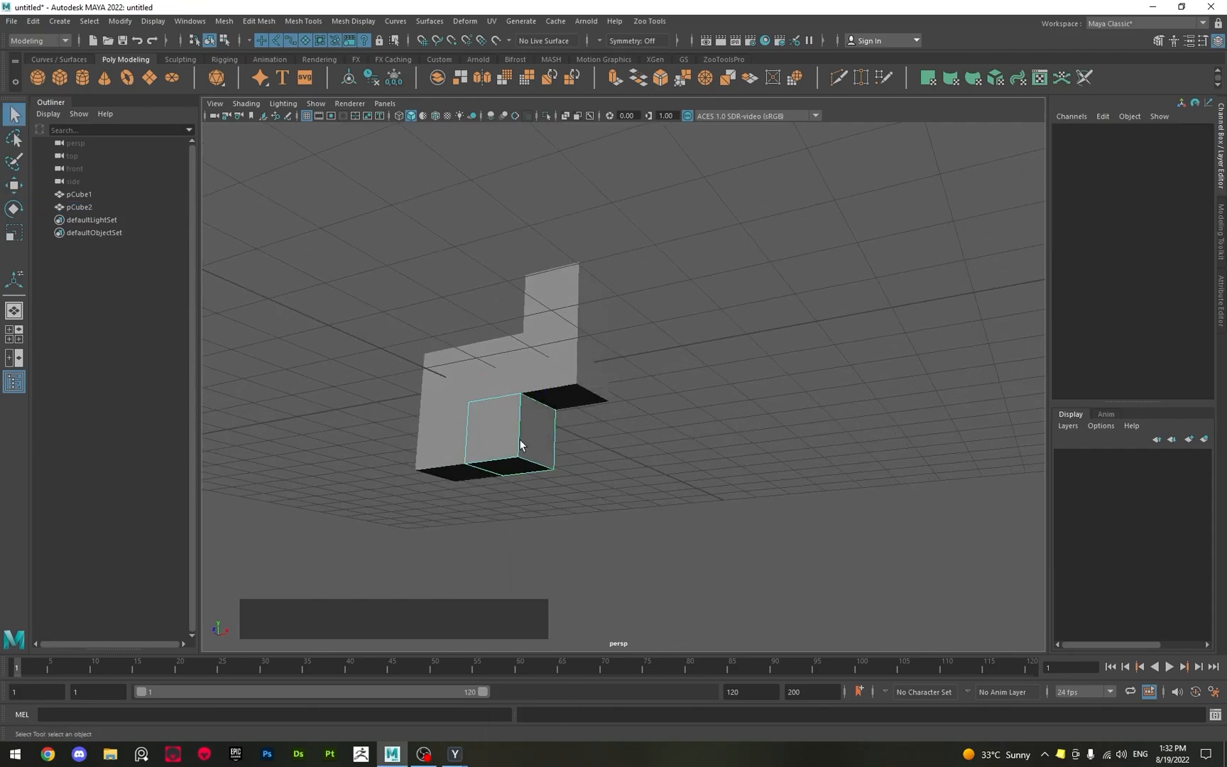
pyautogui.click(540, 438)
pyautogui.keyDown('alt'); pyautogui.moveTo(539, 438); pyautogui.dragTo(569, 466); pyautogui.keyUp('alt')
pyautogui.press('w')
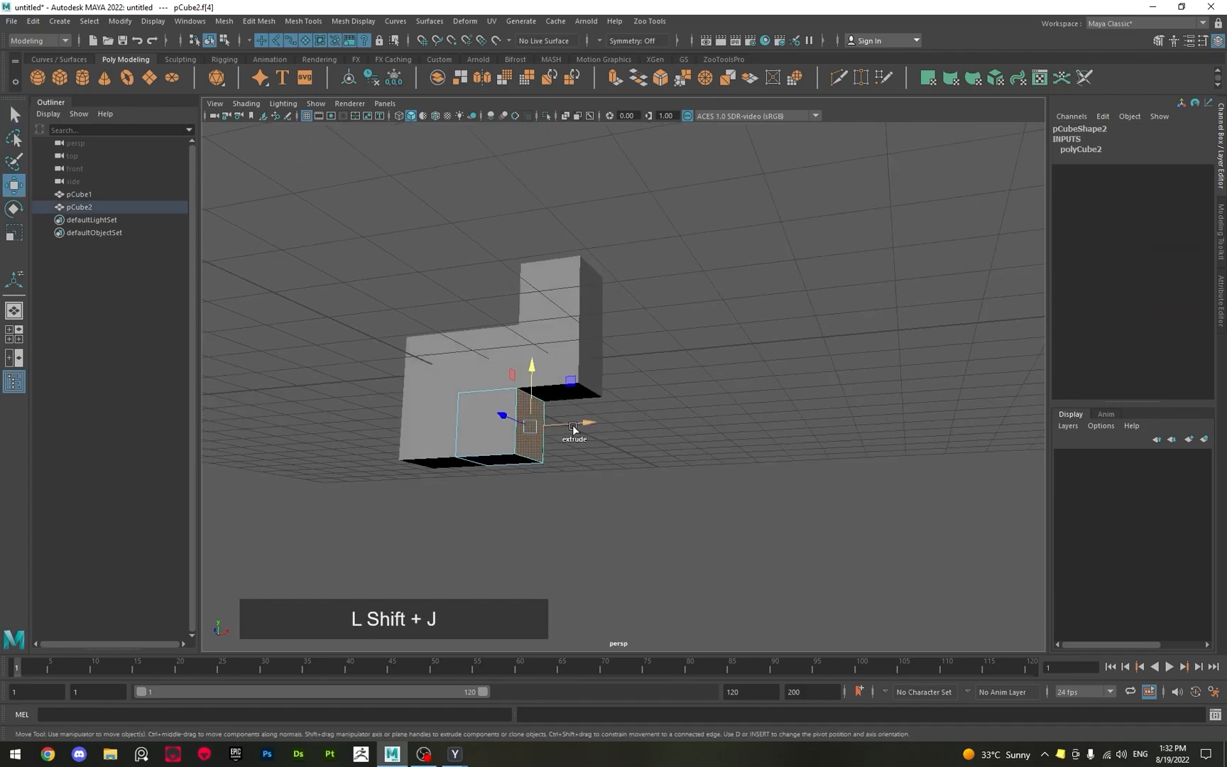
pyautogui.keyDown('shift'); pyautogui.moveTo(572, 425); pyautogui.dragTo(607, 426); pyautogui.keyUp('shift')
pyautogui.press('q')
pyautogui.moveTo(556, 421); pyautogui.dragTo(634, 337, button='right')
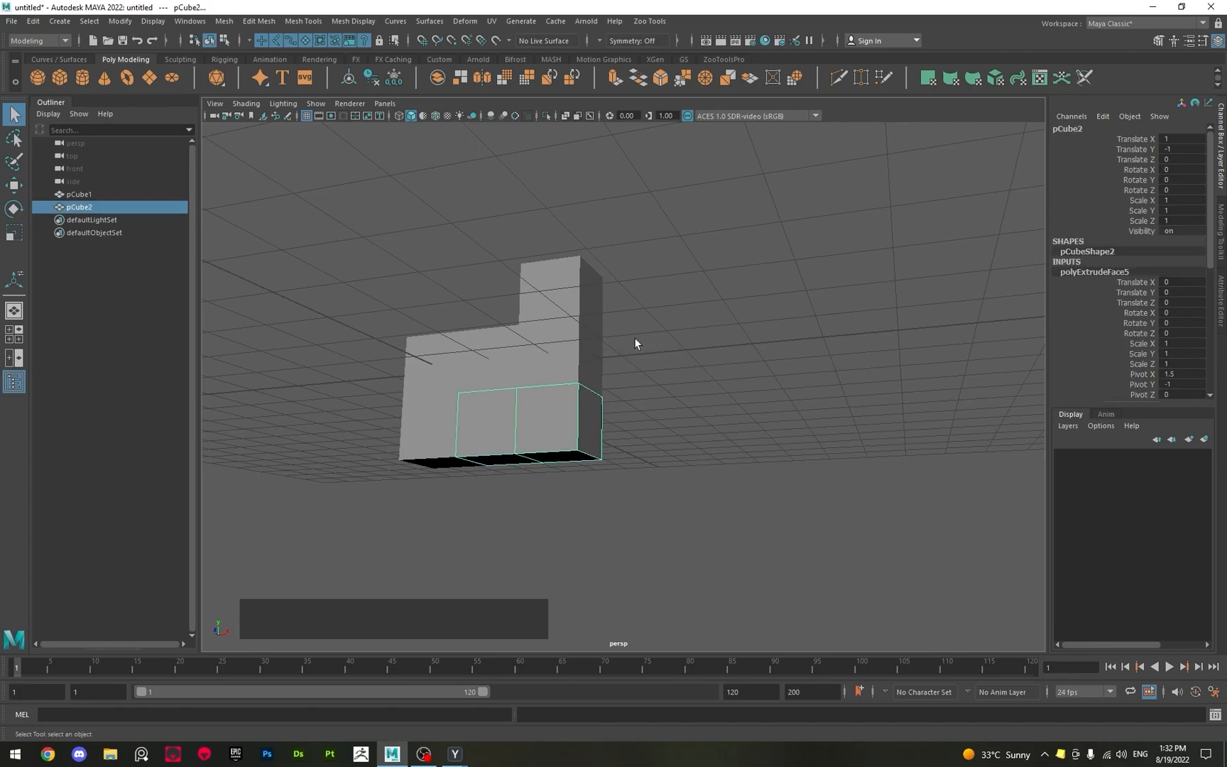
pyautogui.keyDown('alt'); pyautogui.moveTo(633, 337); pyautogui.dragTo(555, 394); pyautogui.keyUp('alt')
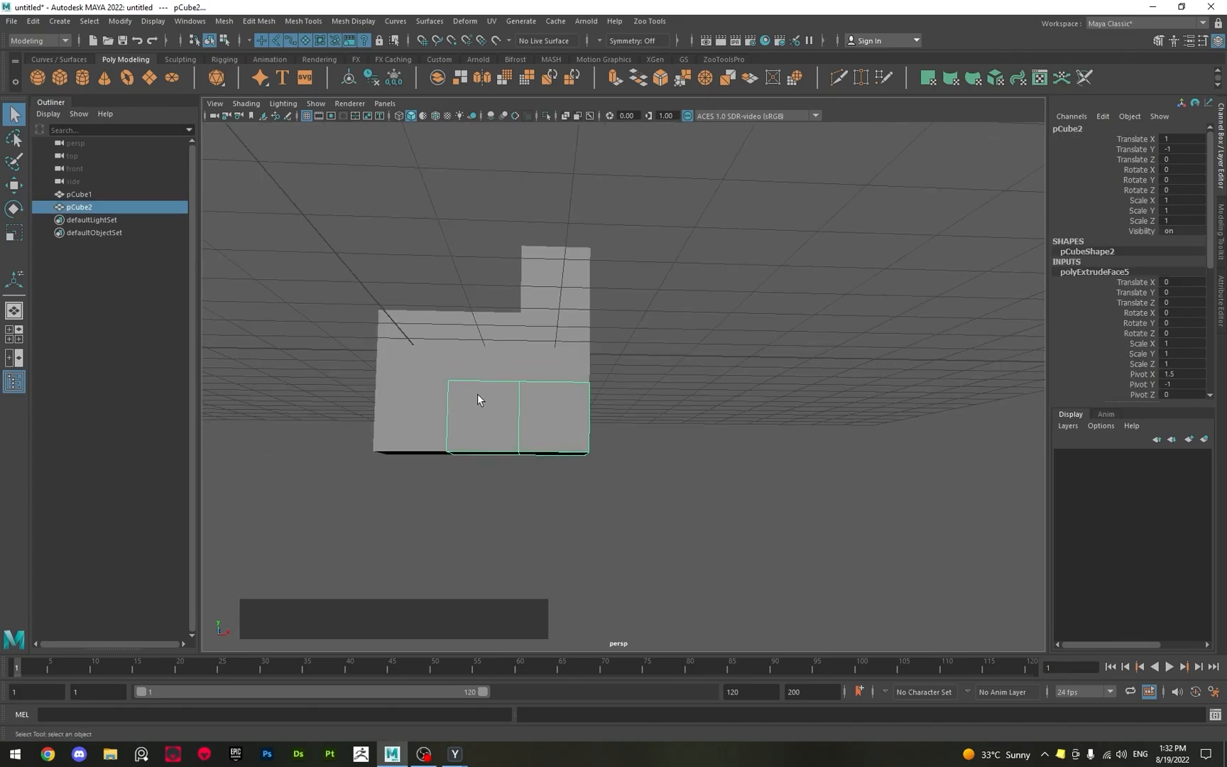
pyautogui.keyDown('alt'); pyautogui.moveTo(504, 428); pyautogui.dragTo(556, 317); pyautogui.keyUp('alt')
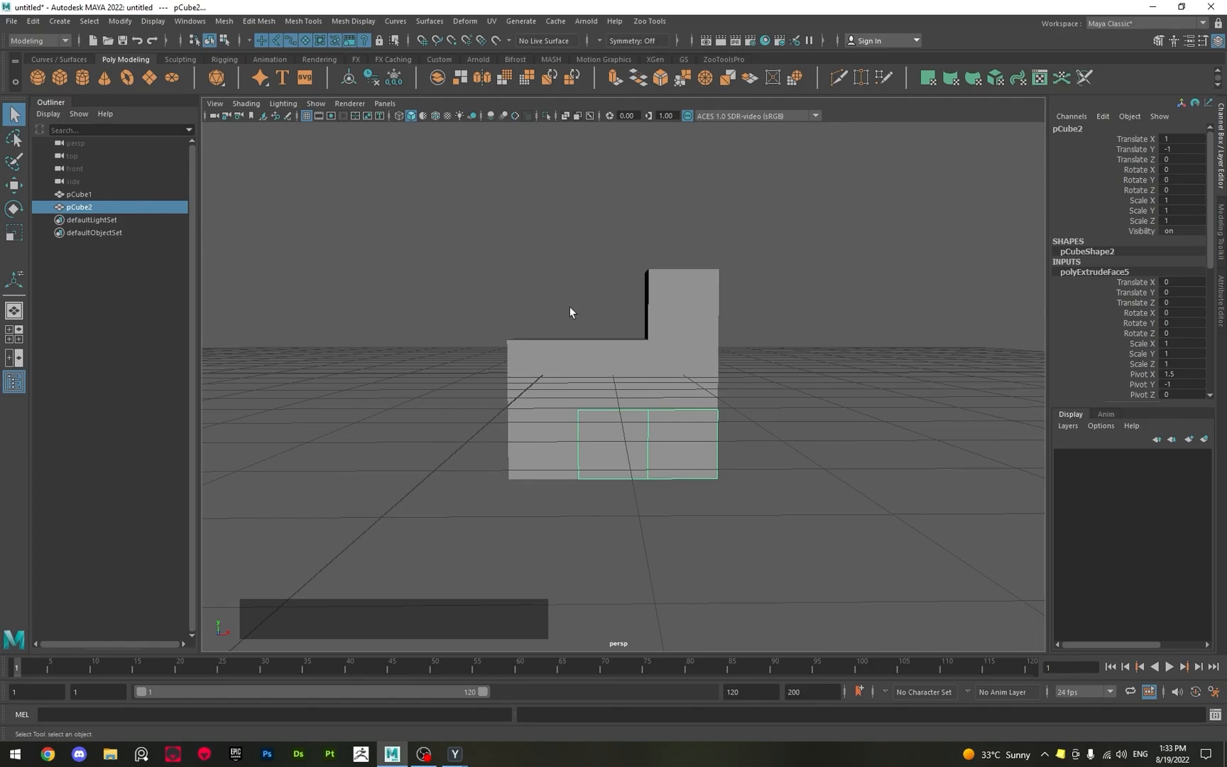
pyautogui.press('w')
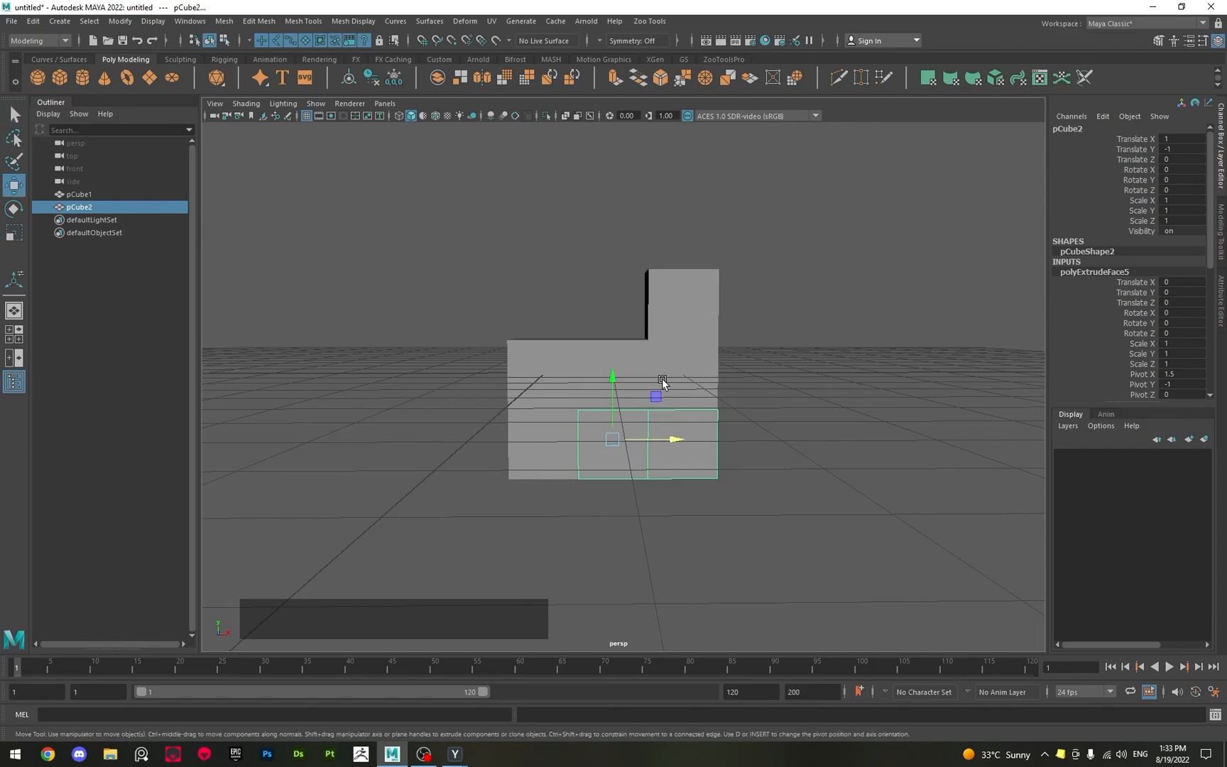
pyautogui.press('q')
pyautogui.hotkey('shift', 'd')
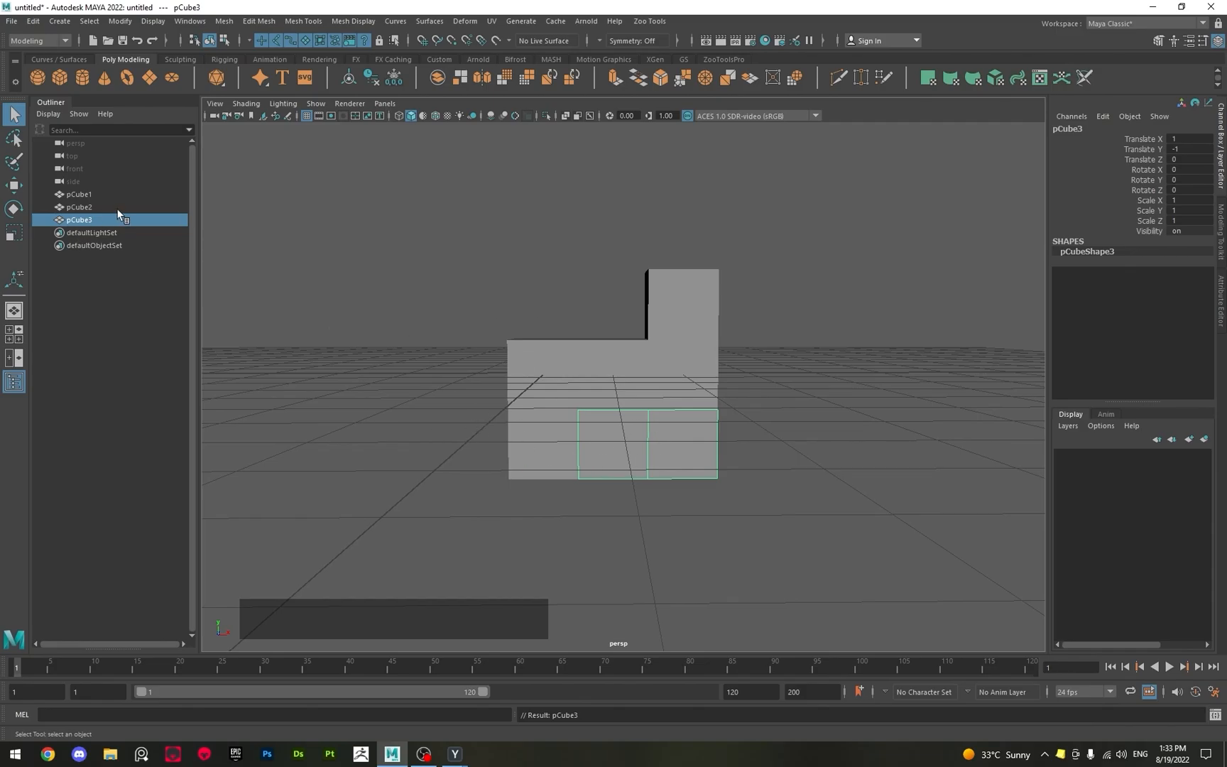
pyautogui.hotkey('ctrl', 'z')
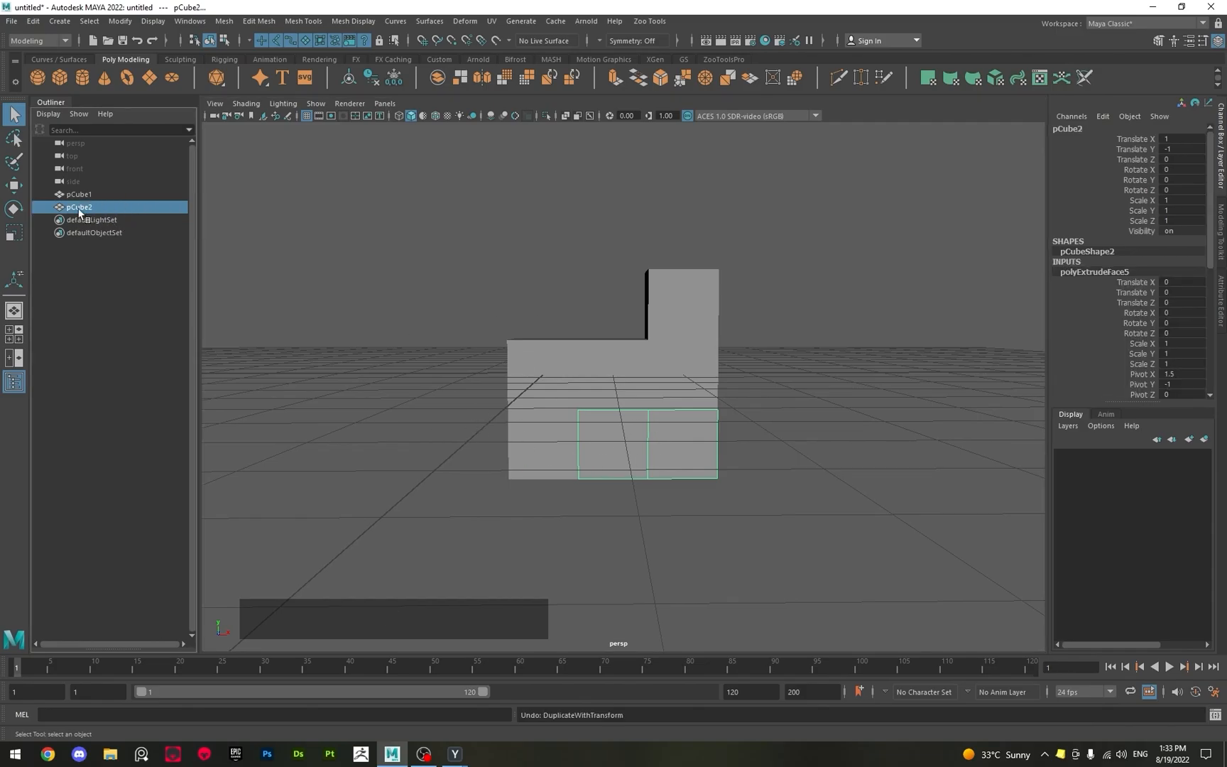
# Duplicate the lower two-cube block and grid-snap the copy to Translate X 0 and Translate Y 1.
pyautogui.click(608, 468)
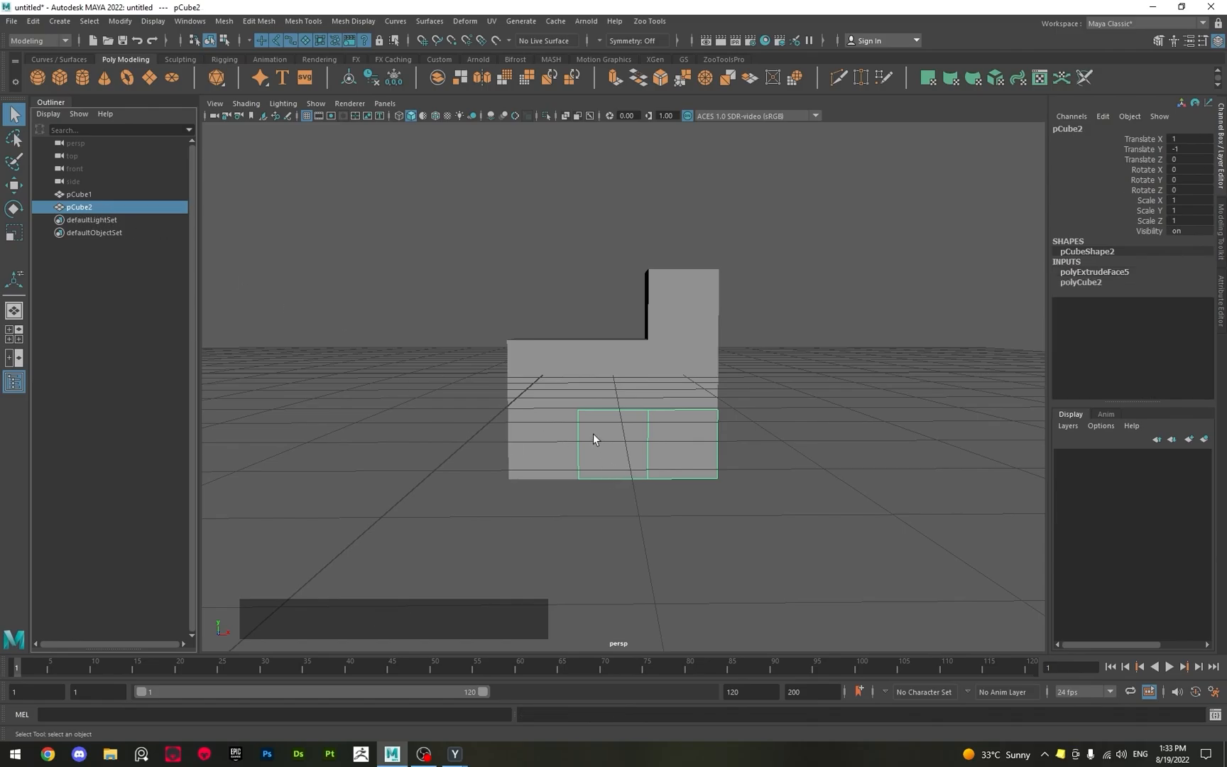
pyautogui.hotkey('shift', 'd')
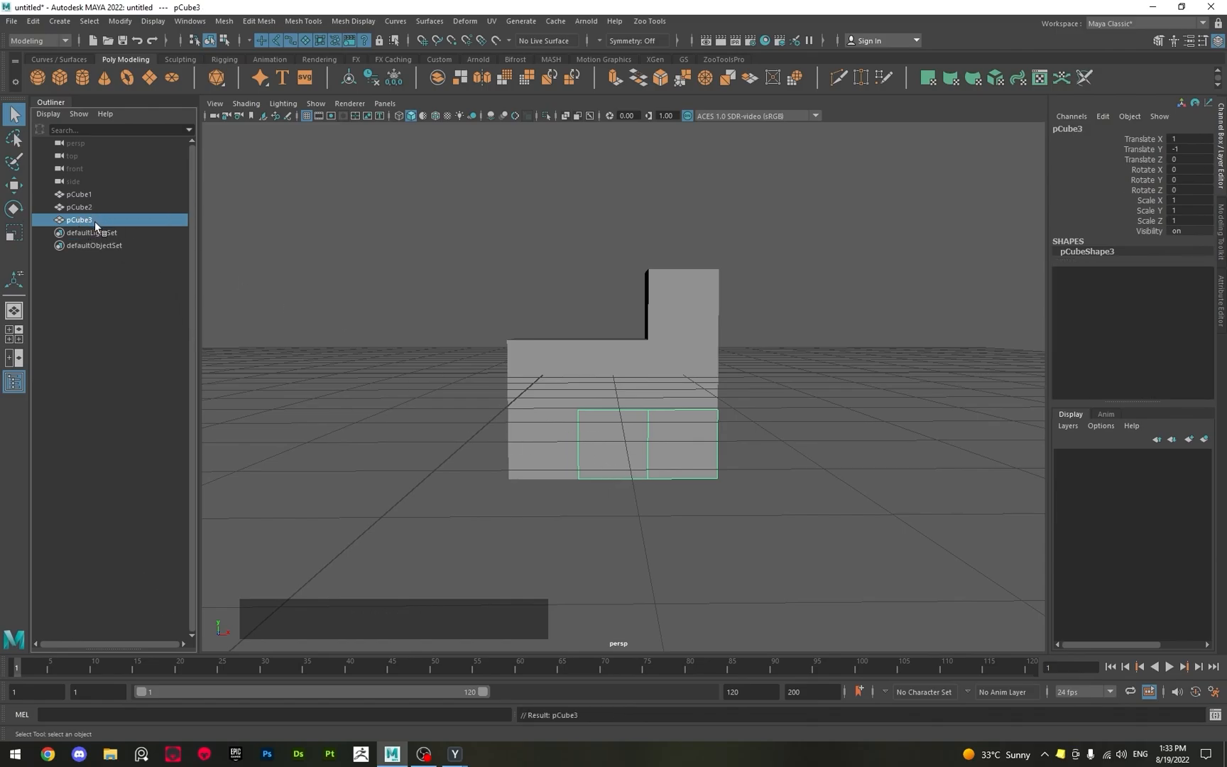
pyautogui.press('w')
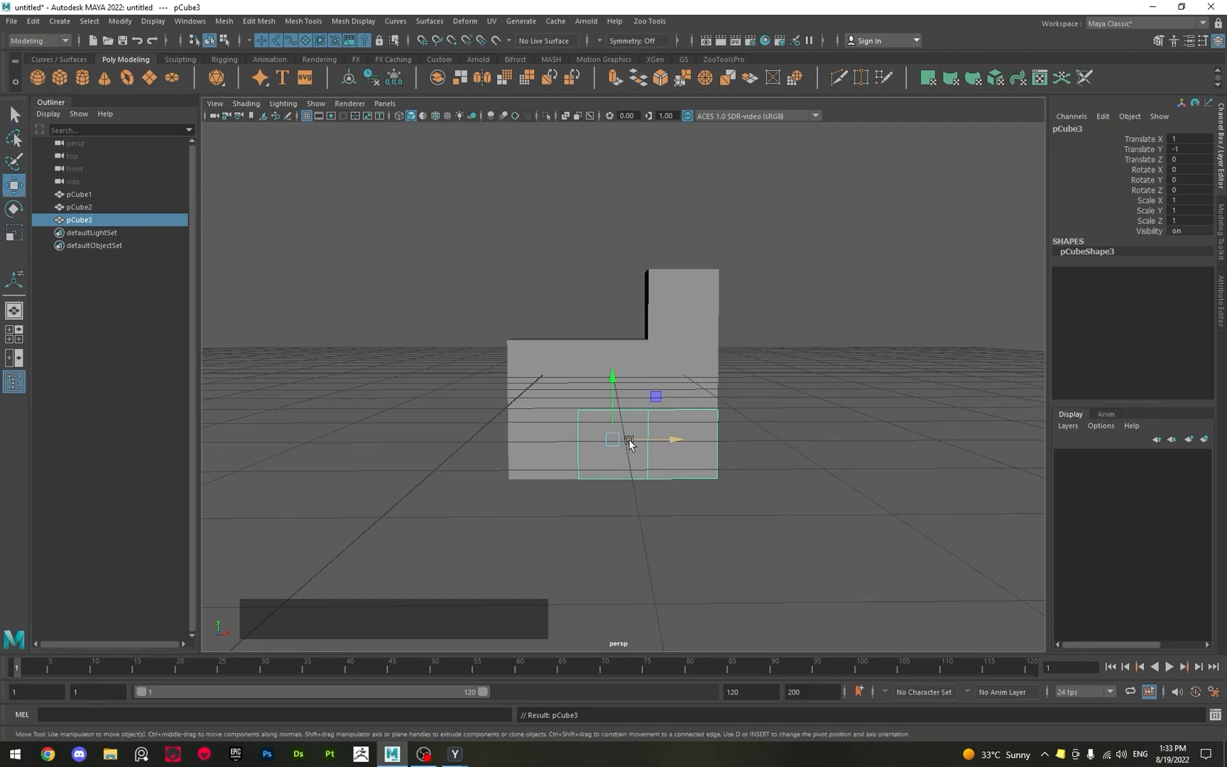
pyautogui.click(629, 440)
pyautogui.keyDown('alt'); pyautogui.moveTo(570, 416); pyautogui.dragTo(650, 474, button='middle'); pyautogui.keyUp('alt')
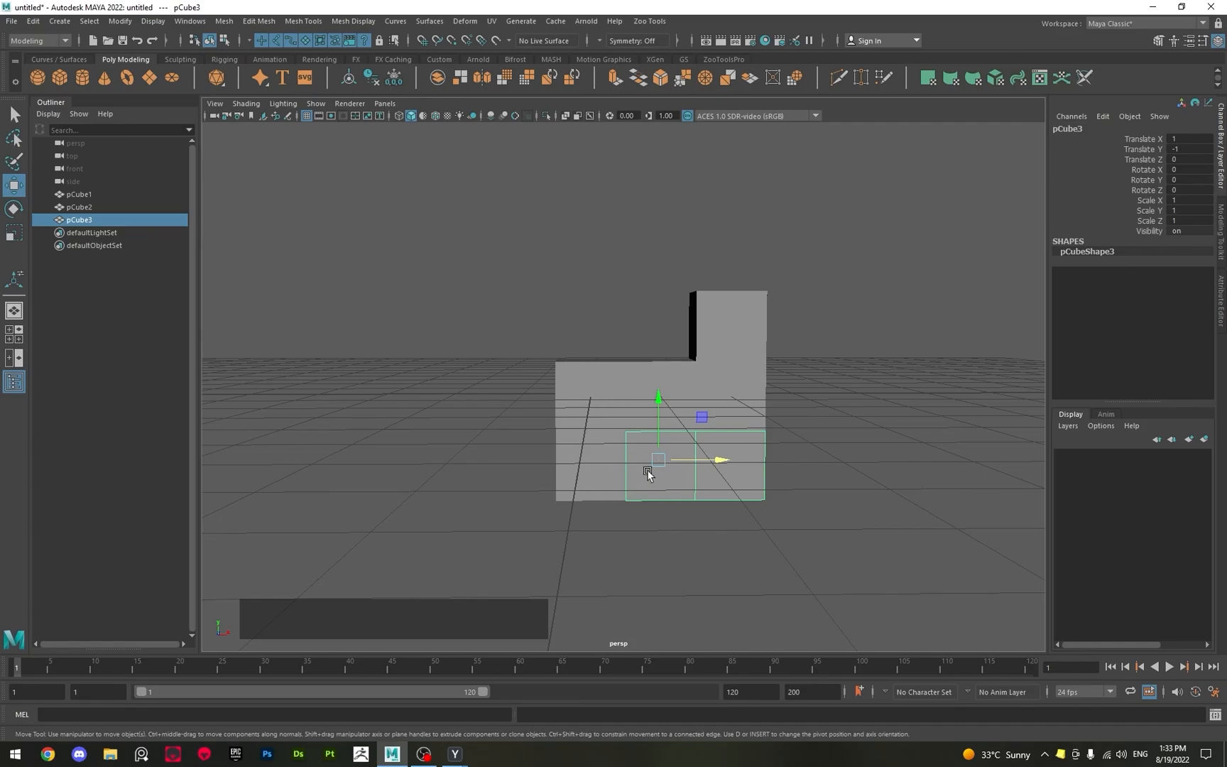
pyautogui.moveTo(688, 462); pyautogui.dragTo(613, 462)
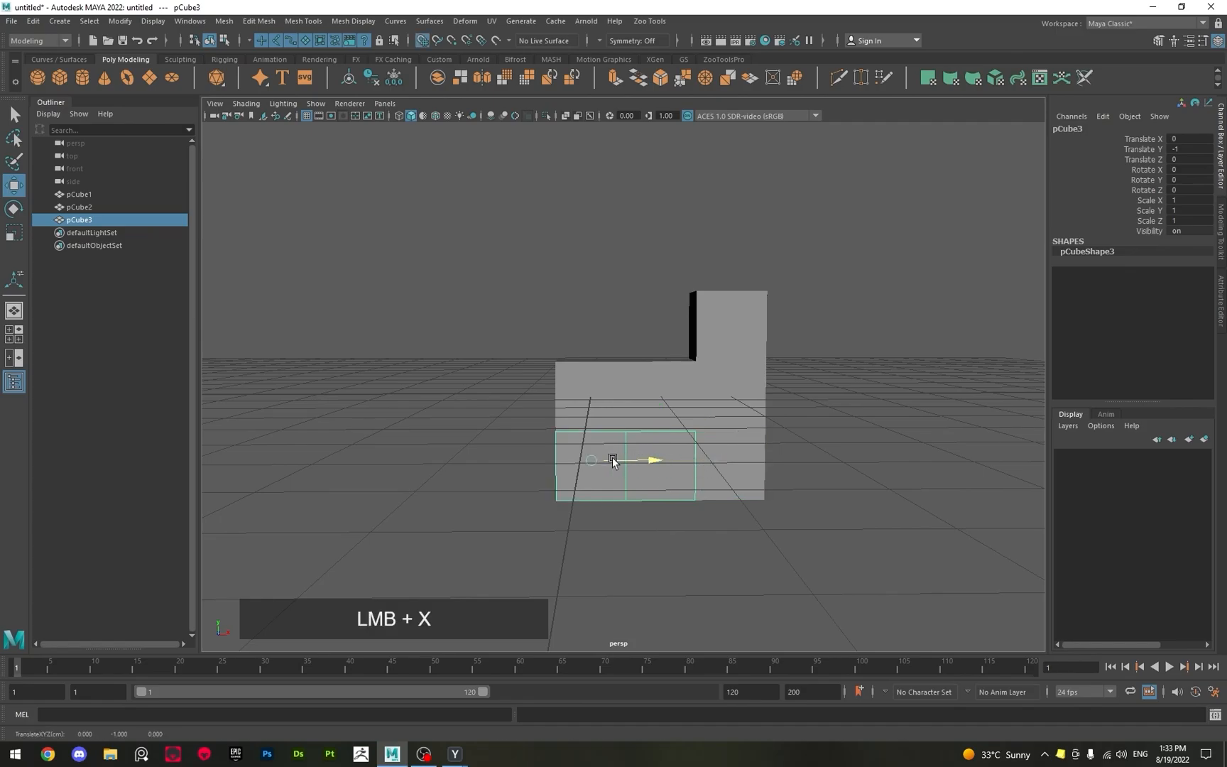
pyautogui.moveTo(587, 412); pyautogui.dragTo(587, 337)
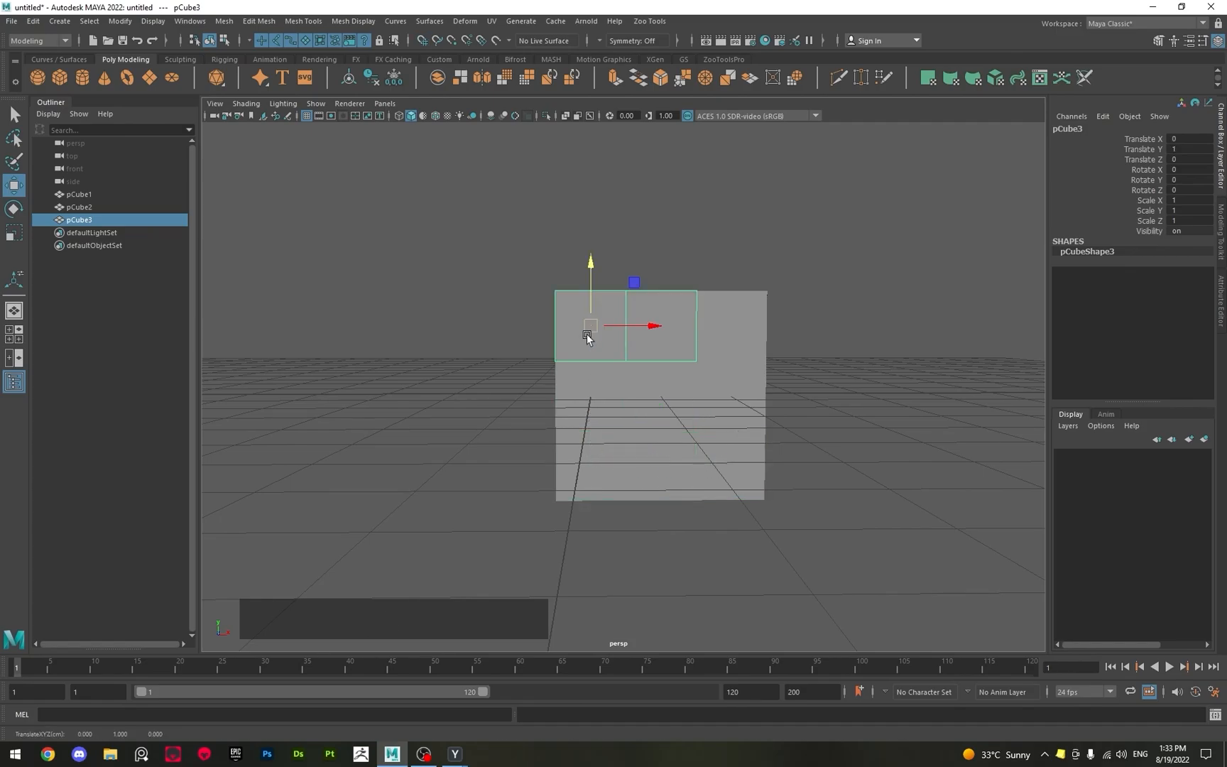
# Examine the assembled block from the front, selecting all three pieces together and then individual pieces to see how they fit.
pyautogui.press('q')
pyautogui.moveTo(486, 252); pyautogui.dragTo(824, 548)
pyautogui.click(824, 548)
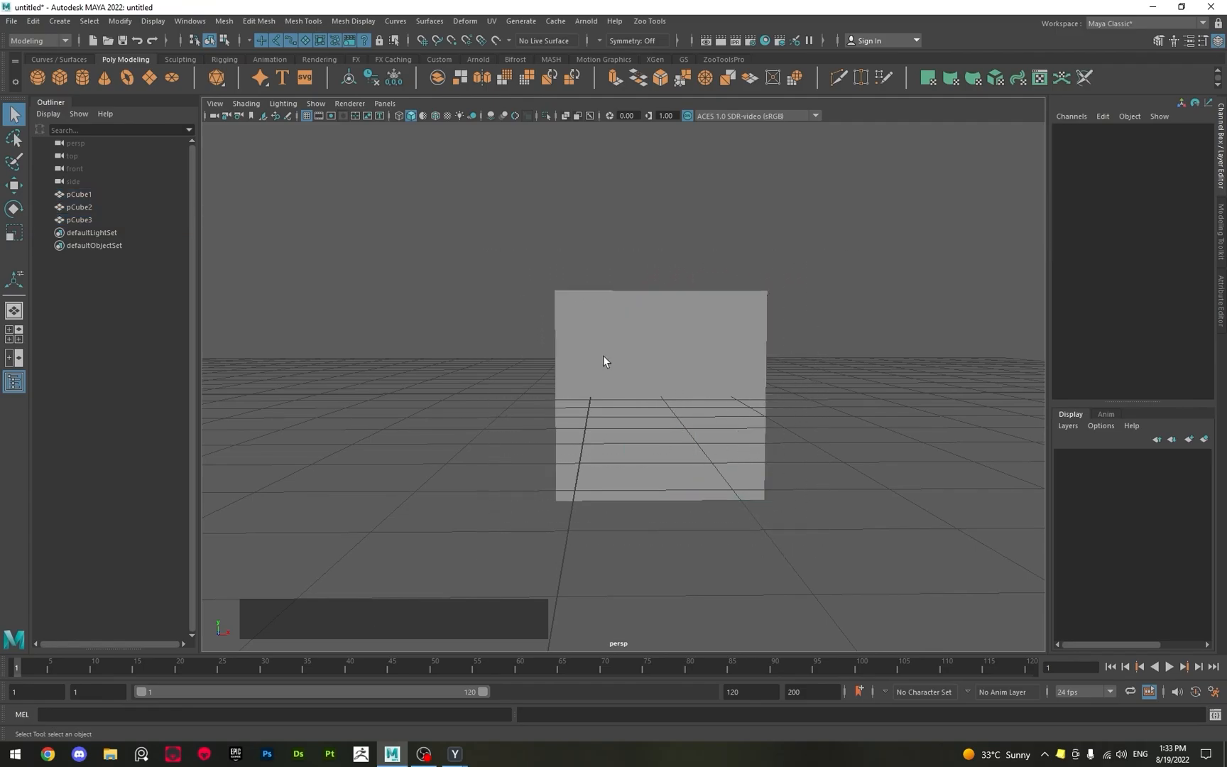
pyautogui.moveTo(603, 360); pyautogui.dragTo(893, 600)
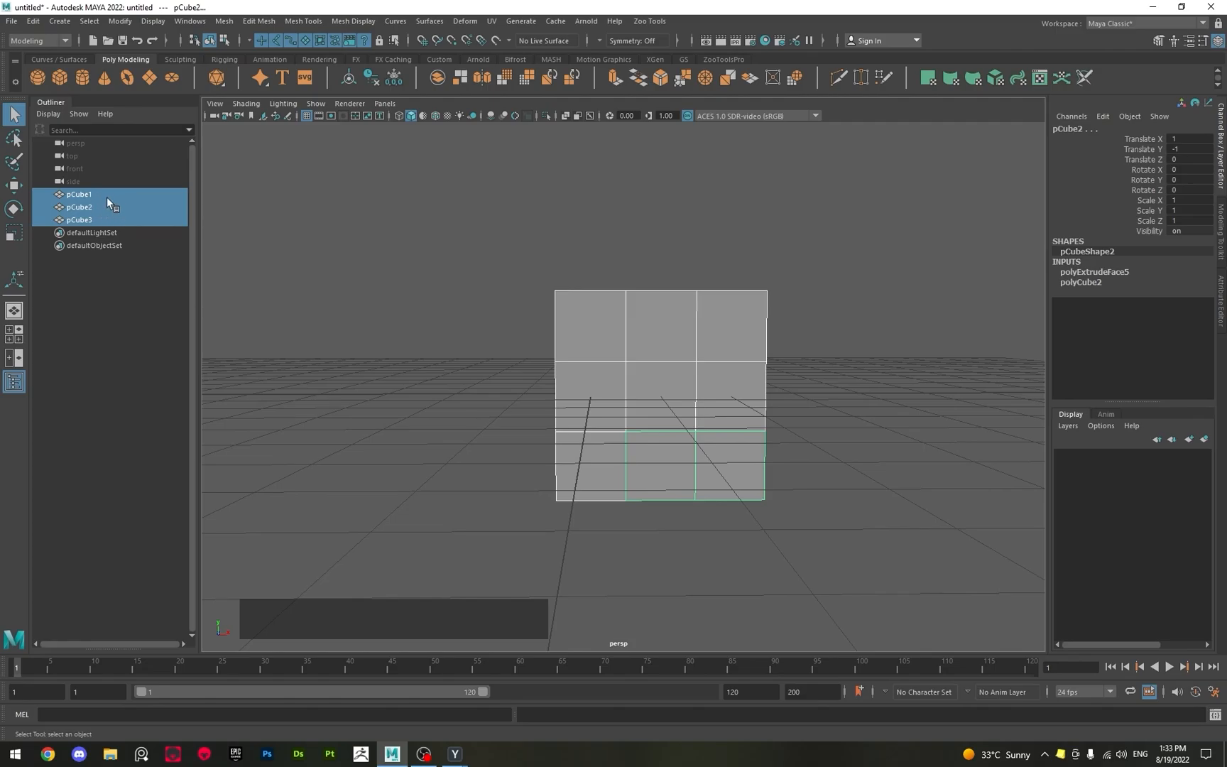
pyautogui.moveTo(429, 214); pyautogui.dragTo(836, 575)
pyautogui.keyDown('alt'); pyautogui.moveTo(836, 575); pyautogui.dragTo(571, 339); pyautogui.keyUp('alt')
pyautogui.click(576, 344)
pyautogui.click(636, 436)
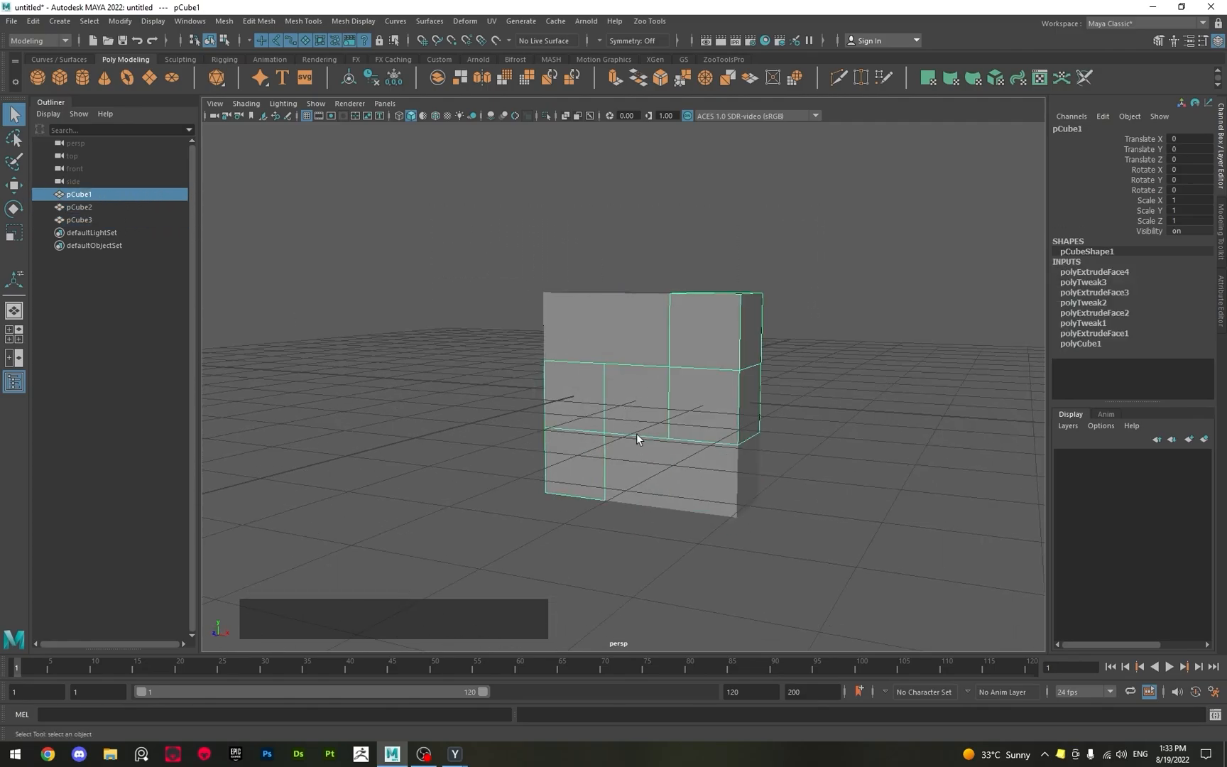
pyautogui.click(671, 486)
pyautogui.click(692, 233)
pyautogui.keyDown('alt'); pyautogui.moveTo(692, 234); pyautogui.dragTo(494, 415); pyautogui.keyUp('alt')
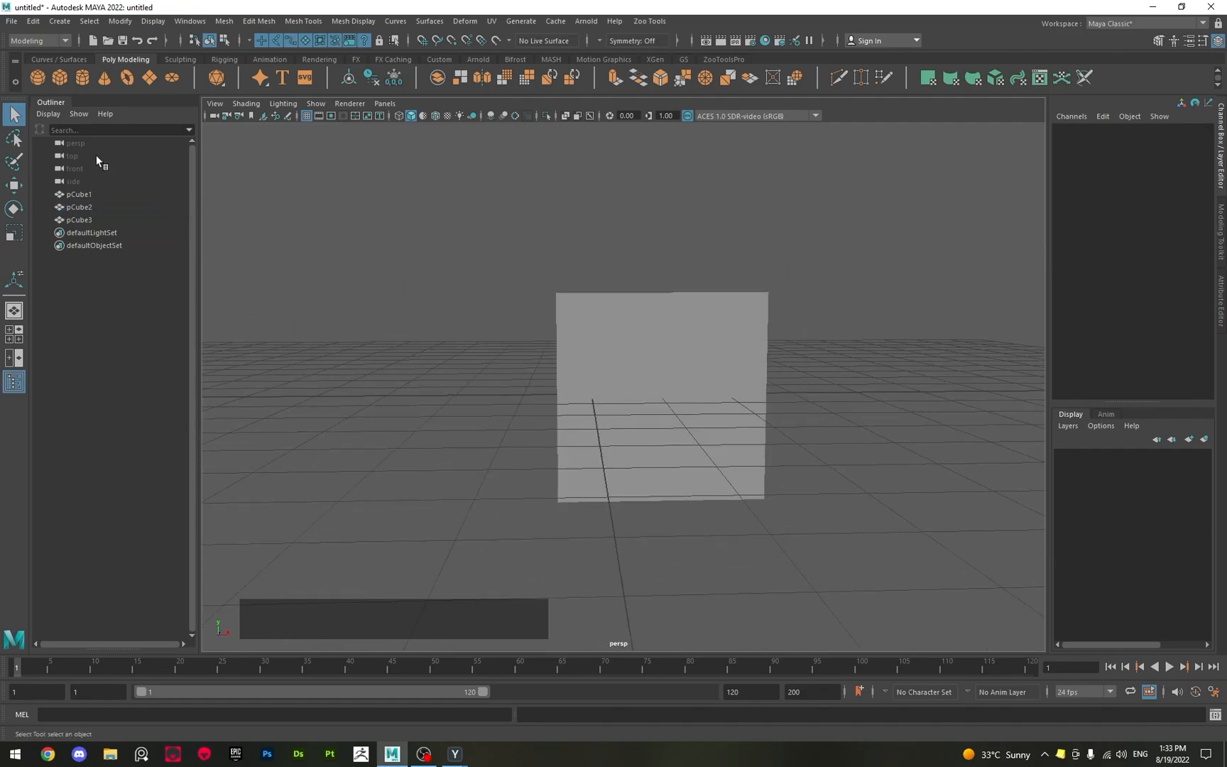
# Create a new polygon cube and grid-snap it with the Move tool to Translate X -1 and Translate Y -1.
pyautogui.click(60, 76)
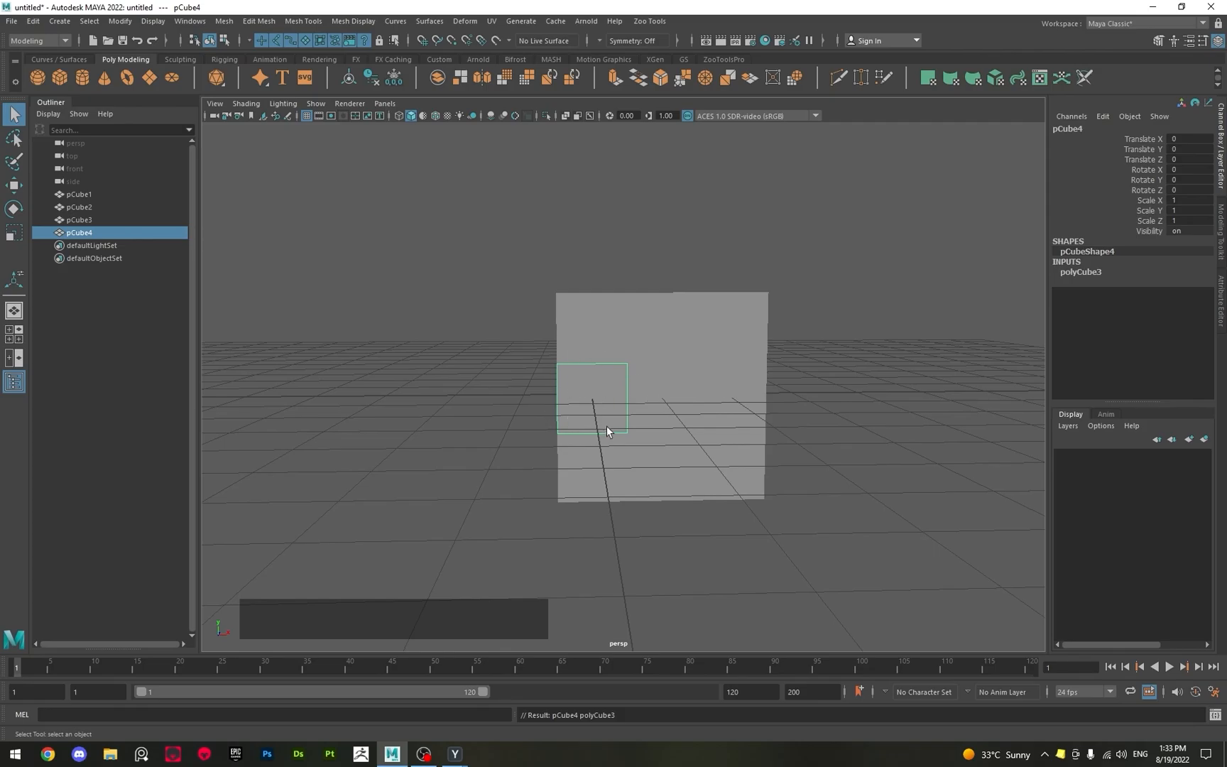
pyautogui.press('w')
pyautogui.press('x')
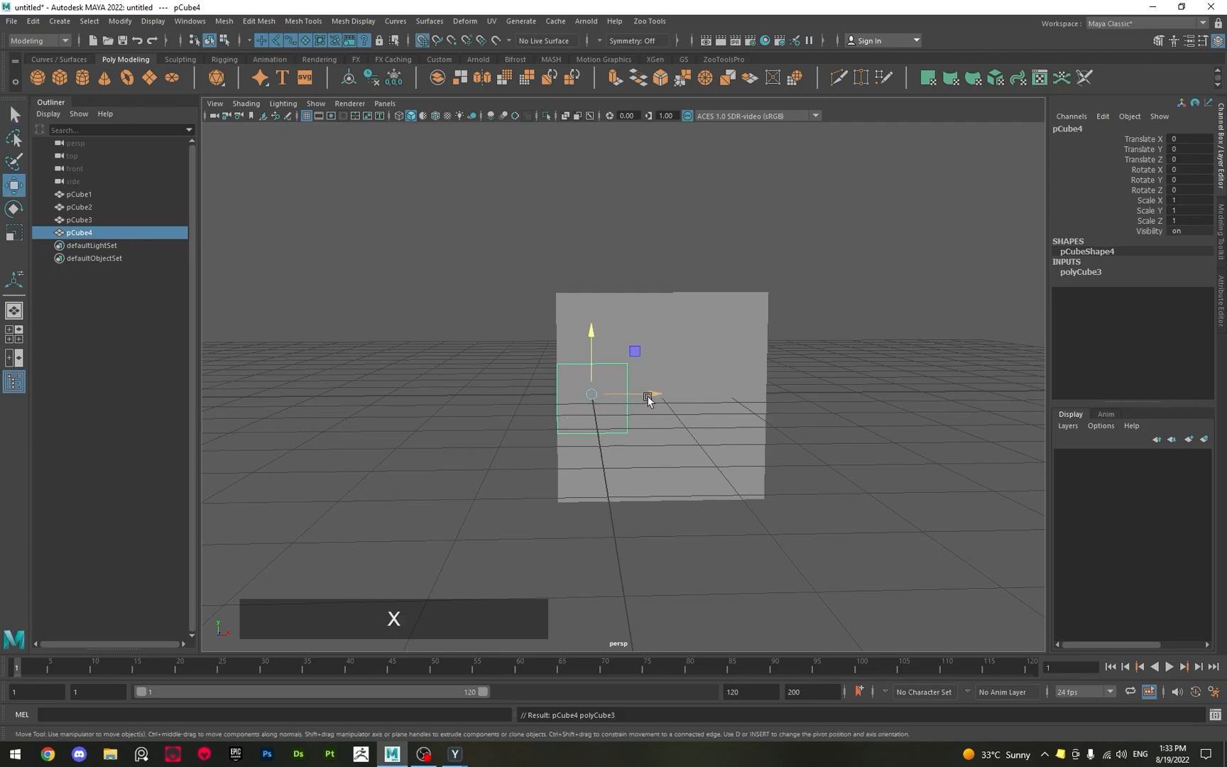
pyautogui.moveTo(639, 396); pyautogui.dragTo(515, 463)
pyautogui.scroll(3, 497, 453)
# Extrude the new cube's top face upward three times by 1 unit into a four-cube column, and return to Object mode.
pyautogui.press('q')
pyautogui.keyDown('alt'); pyautogui.moveTo(600, 356); pyautogui.dragTo(578, 412); pyautogui.keyUp('alt')
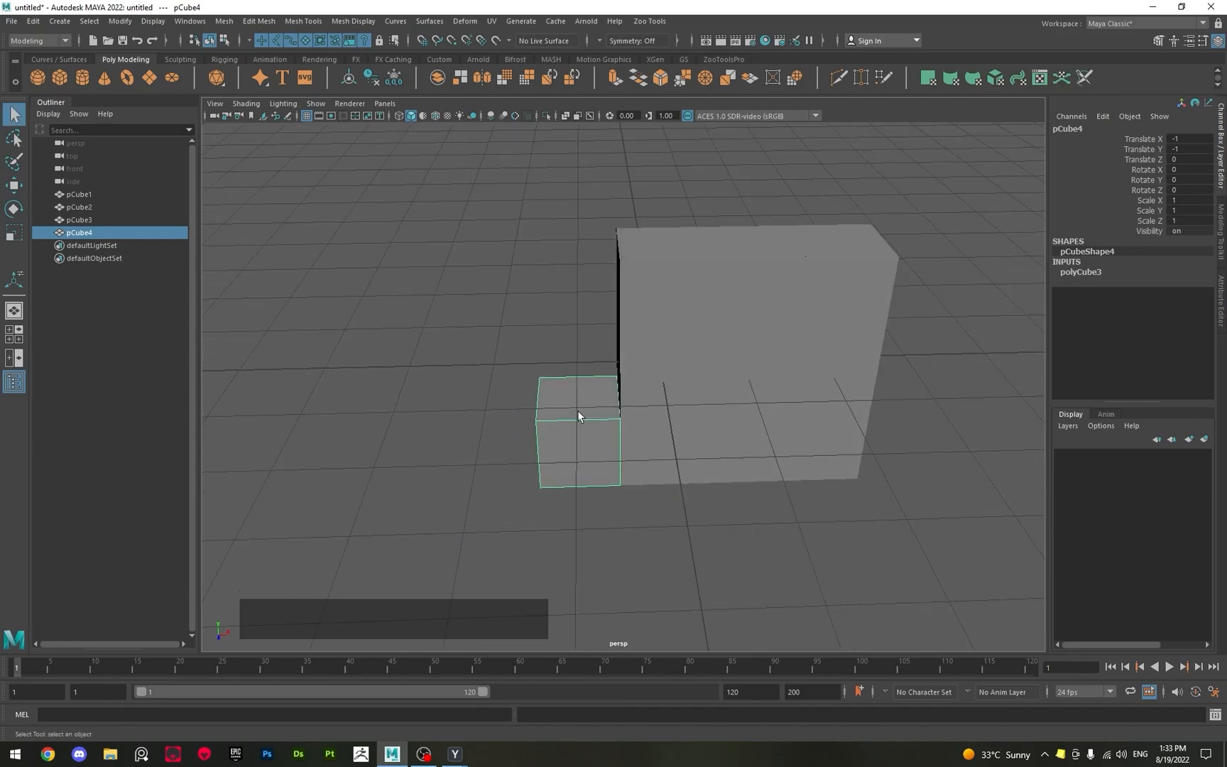
pyautogui.moveTo(578, 413); pyautogui.dragTo(577, 434, button='right')
pyautogui.click(577, 398)
pyautogui.press('w')
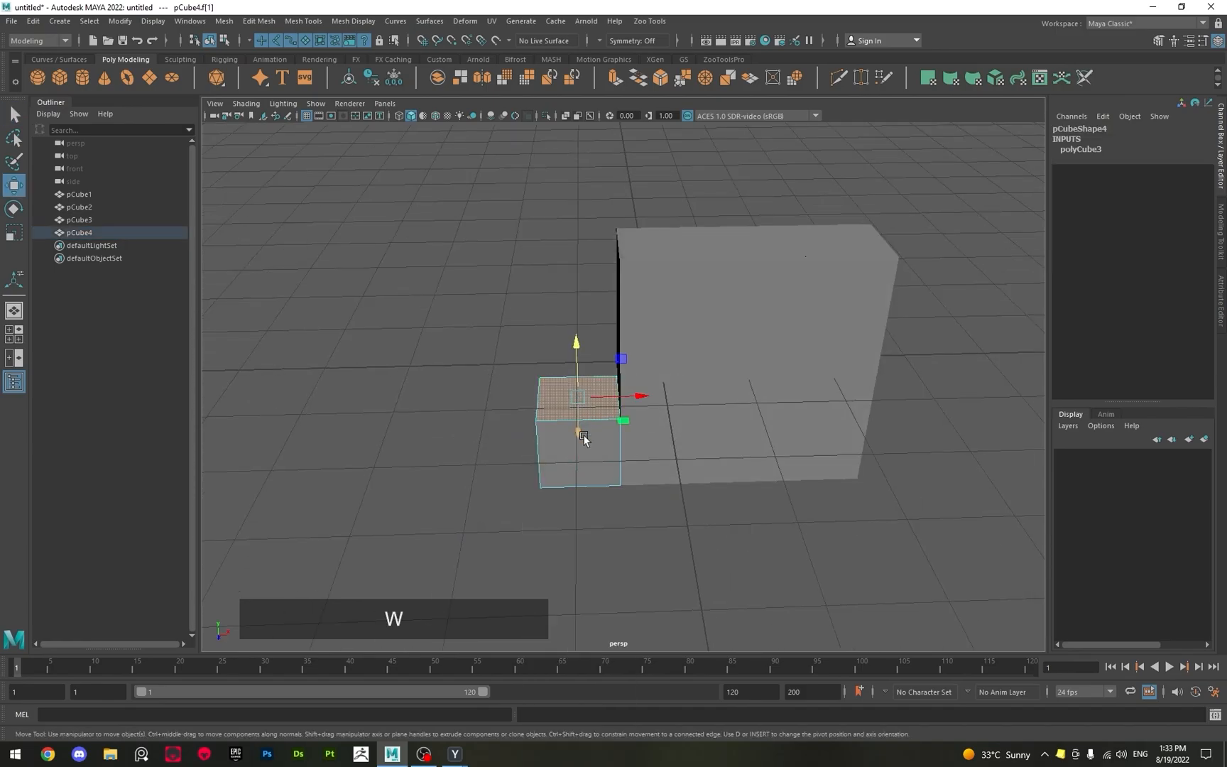
pyautogui.keyDown('alt'); pyautogui.moveTo(604, 429); pyautogui.dragTo(610, 479, button='middle'); pyautogui.keyUp('alt')
pyautogui.scroll(2, 599, 450)
pyautogui.keyDown('alt'); pyautogui.moveTo(611, 479); pyautogui.dragTo(562, 152); pyautogui.keyUp('alt')
pyautogui.press('q')
pyautogui.press('F8')
# Duplicate the four-cube column and grid-snap the copy to Translate X 3 and Translate Y 1.
pyautogui.scroll(-4, 641, 277)
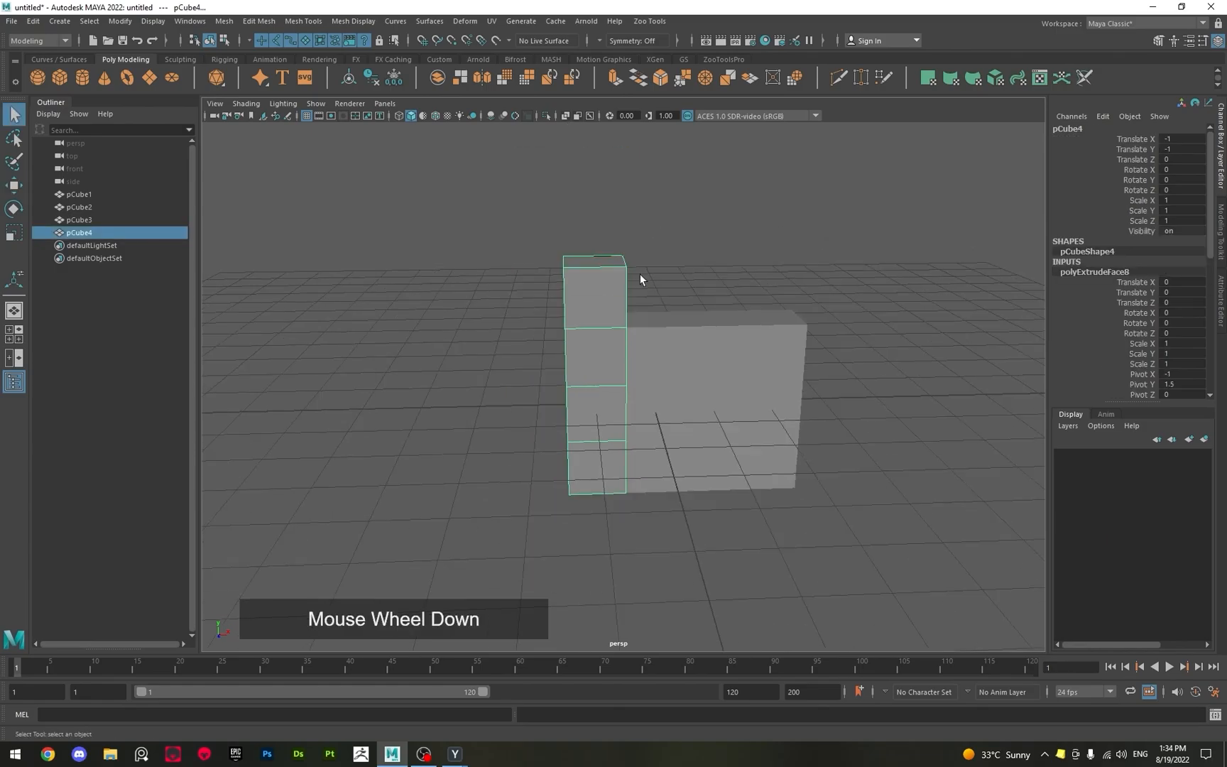
pyautogui.keyDown('alt'); pyautogui.moveTo(641, 277); pyautogui.dragTo(515, 320); pyautogui.keyUp('alt')
pyautogui.keyDown('alt'); pyautogui.moveTo(511, 335); pyautogui.dragTo(528, 301, button='middle'); pyautogui.keyUp('alt')
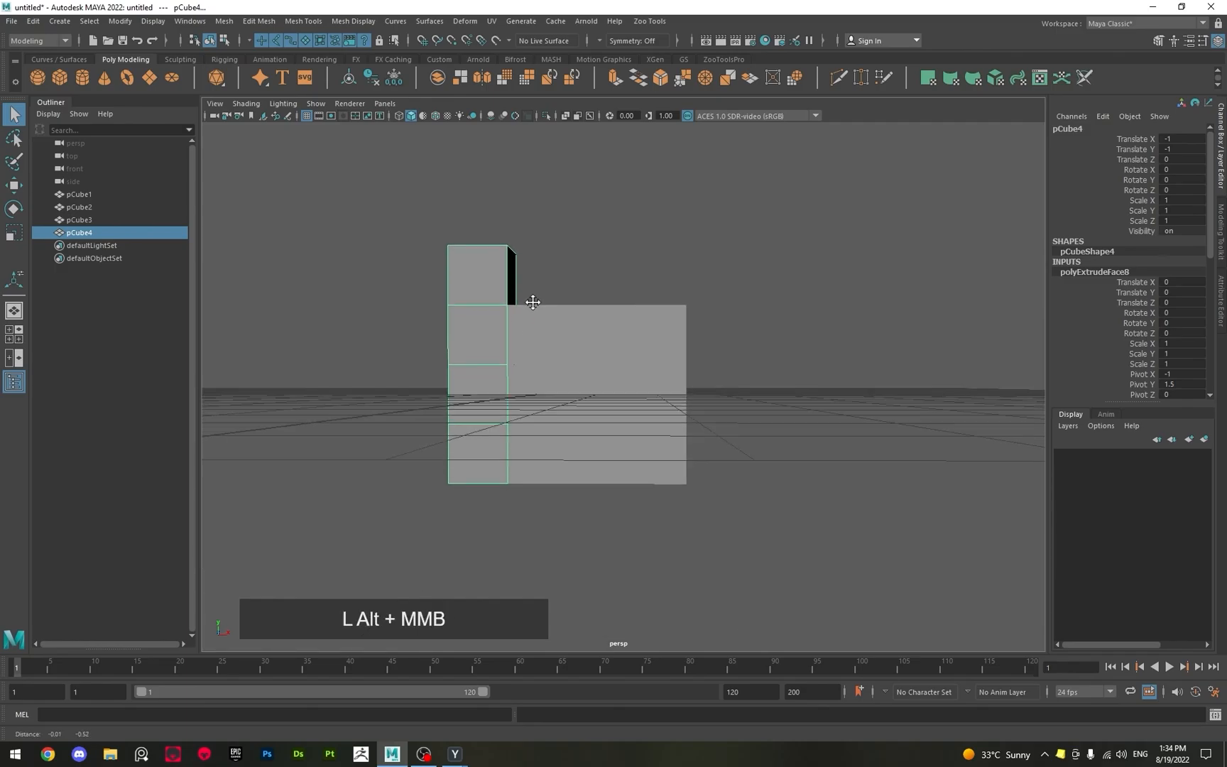
pyautogui.hotkey('shift', 'd')
pyautogui.press('w')
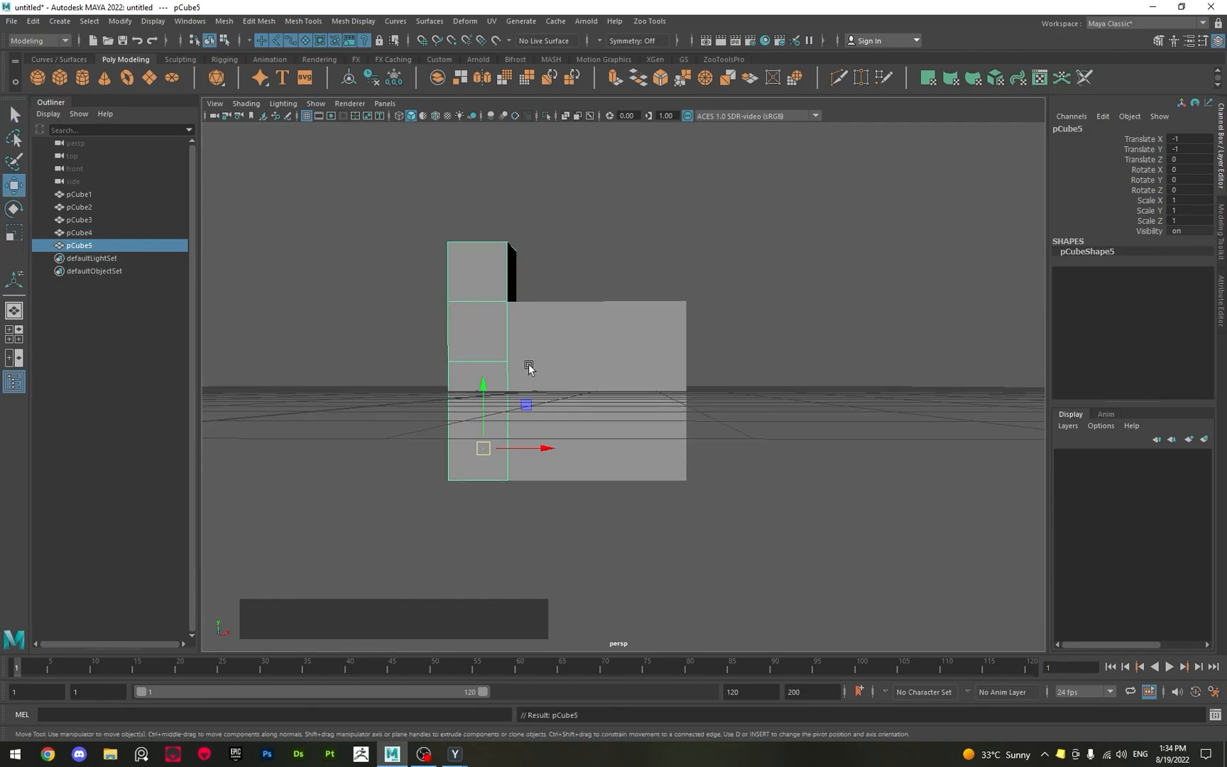
pyautogui.press('x')
pyautogui.moveTo(527, 445); pyautogui.dragTo(712, 463)
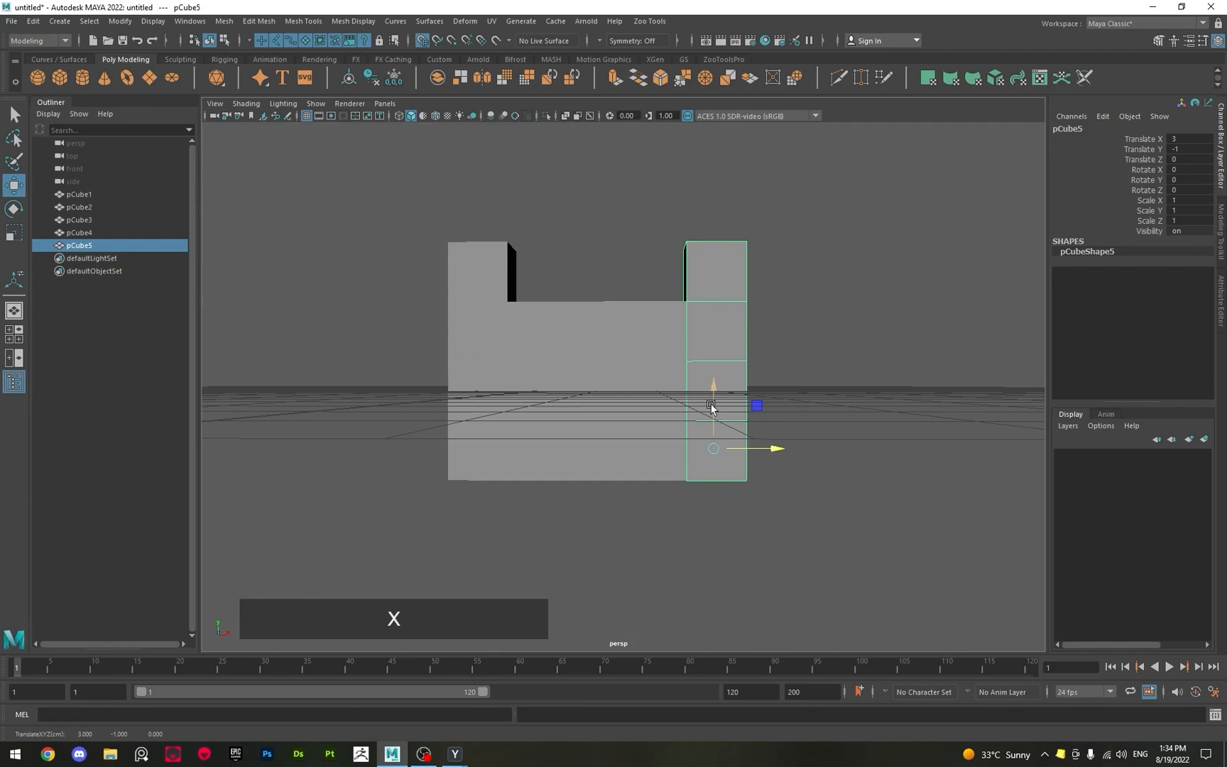
pyautogui.moveTo(713, 414); pyautogui.dragTo(709, 310)
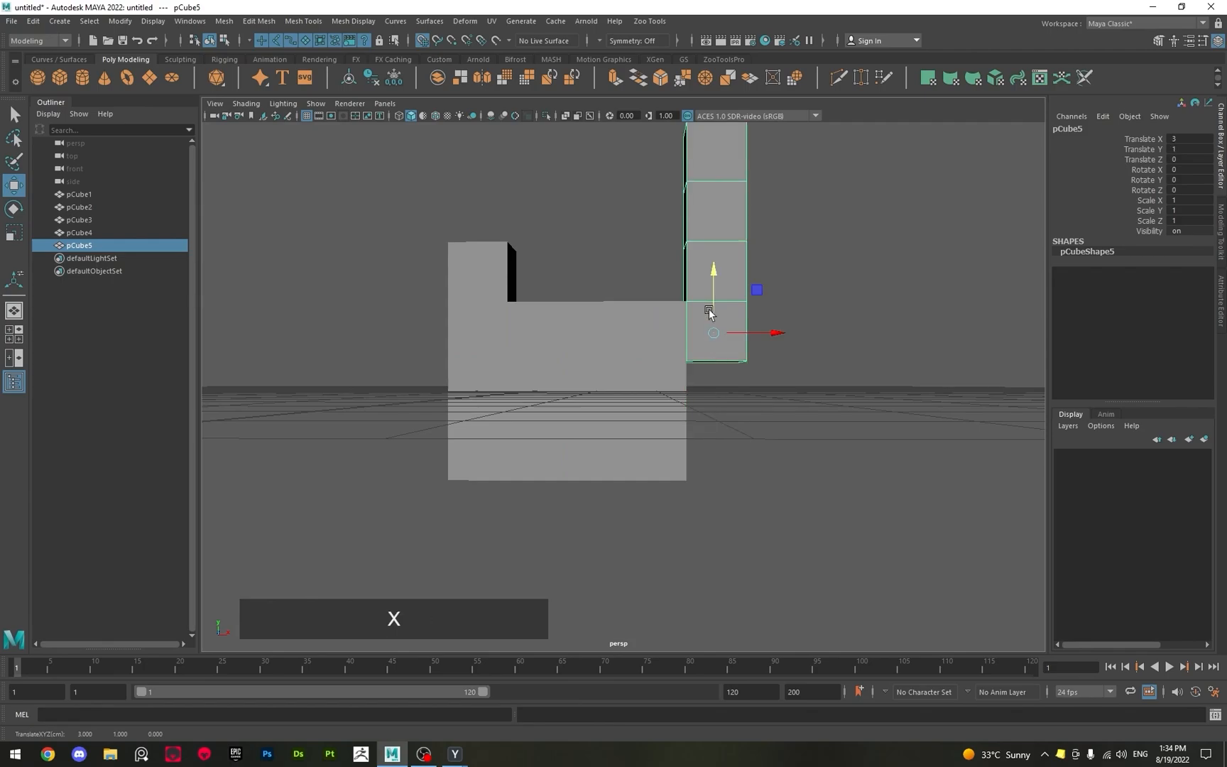
pyautogui.scroll(-2, 679, 420)
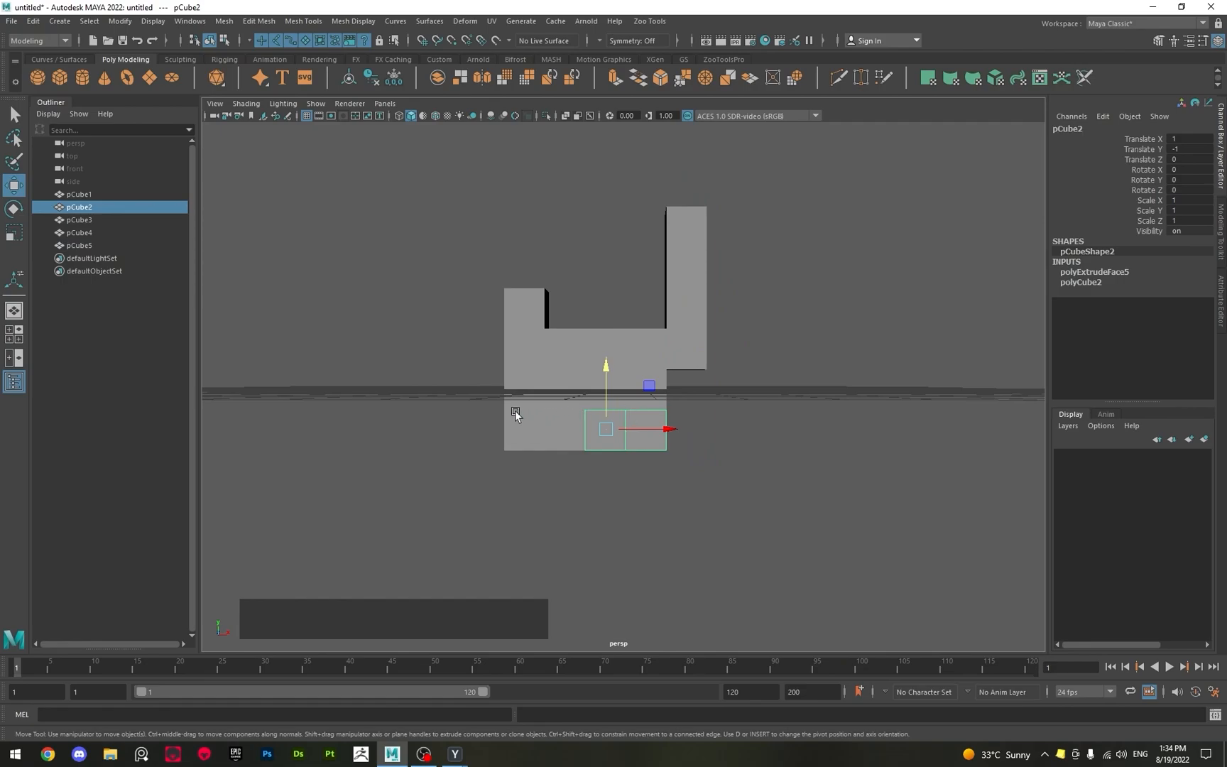
pyautogui.keyDown('alt'); pyautogui.scroll(4, 428, 389); pyautogui.keyUp('alt')
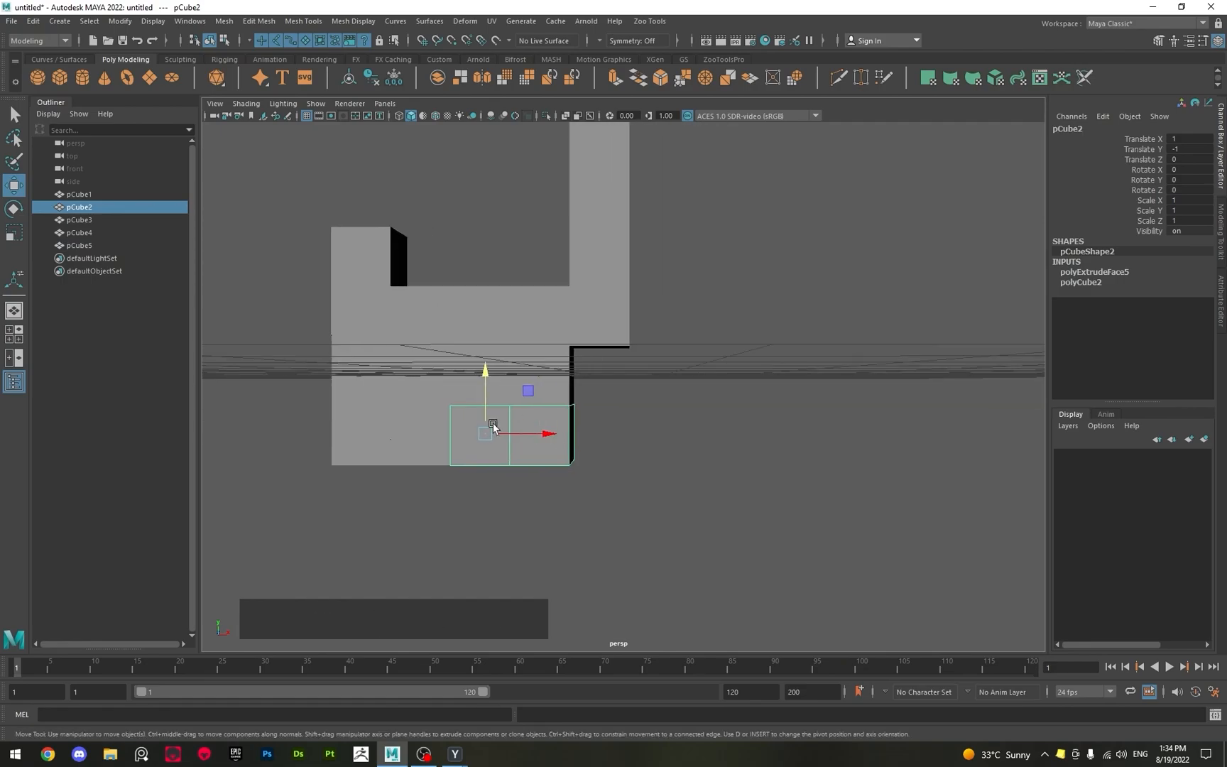
pyautogui.press('shift')
pyautogui.press('x')
pyautogui.moveTo(541, 436); pyautogui.dragTo(610, 443)
pyautogui.hotkey('ctrl', 'z')
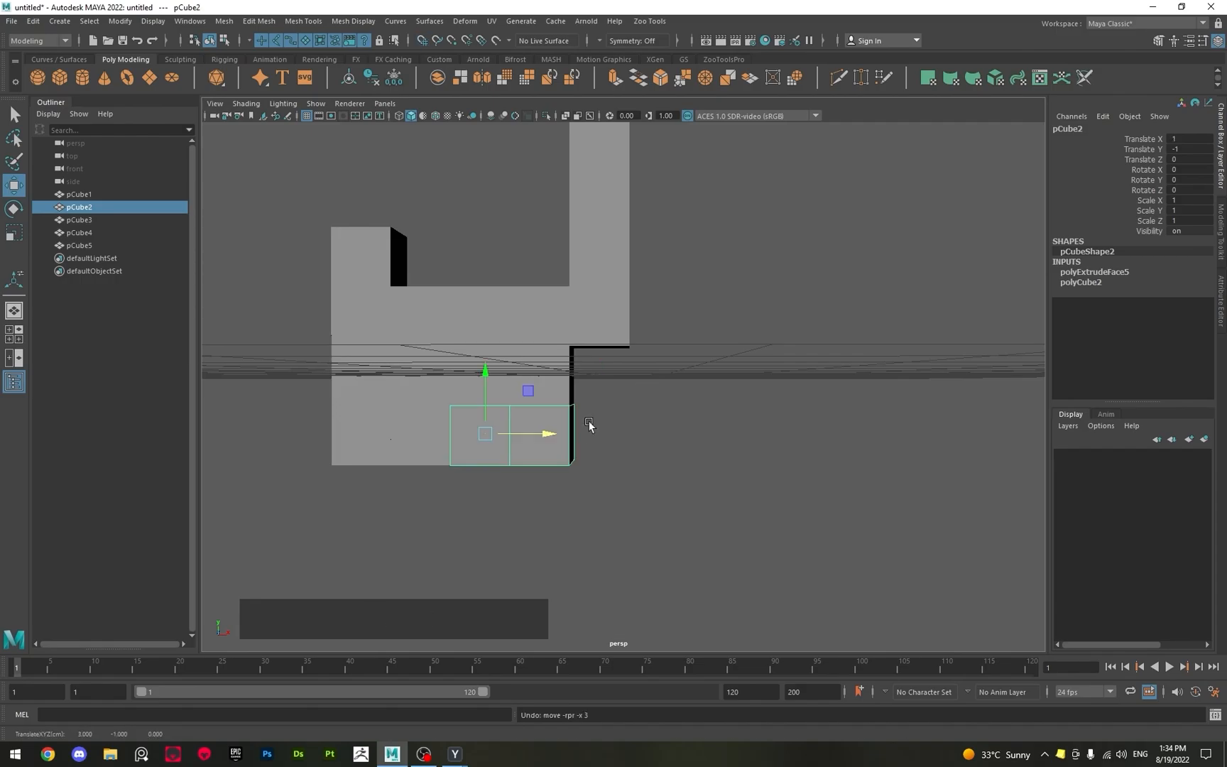
# Place a duplicate of the lower two-cube block at Translate X 3 with grid snapping, rotated 90 degrees about Z.
pyautogui.press('shift')
pyautogui.keyDown('shift'); pyautogui.click(551, 429); pyautogui.keyUp('shift')
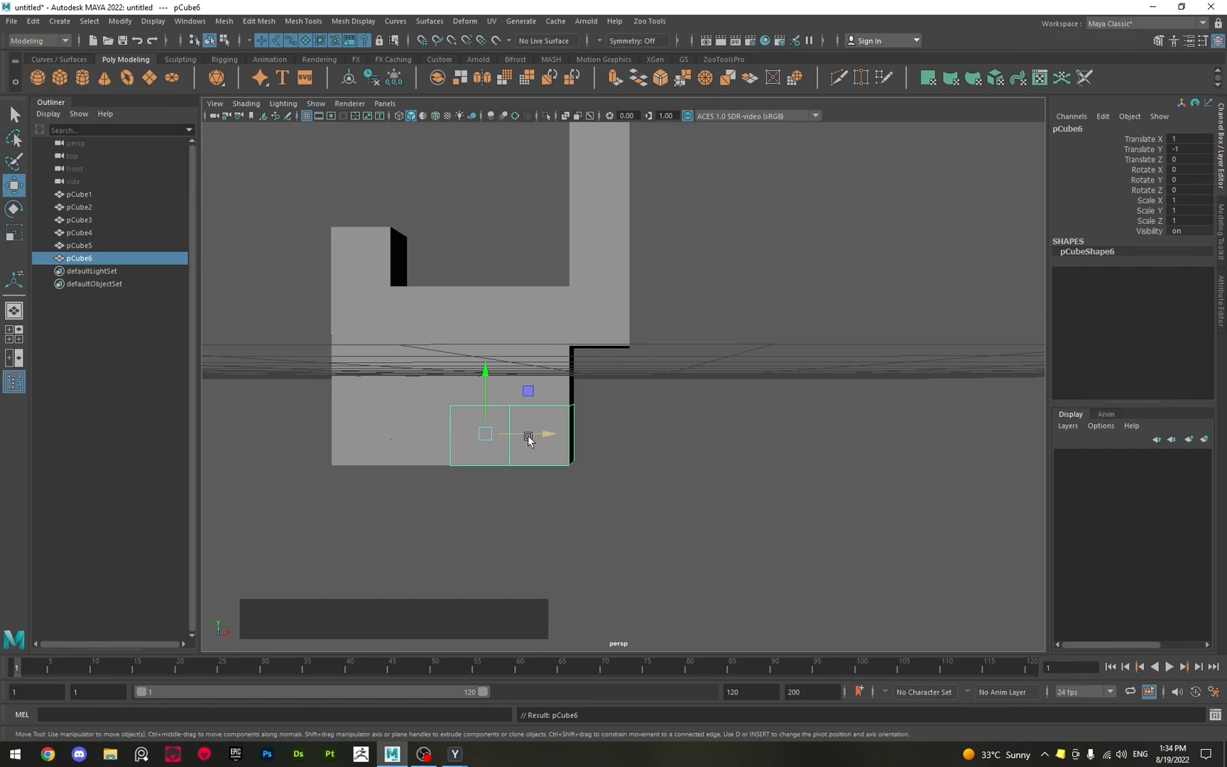
pyautogui.press('x')
pyautogui.moveTo(528, 436)
pyautogui.mouseDown()
pyautogui.moveTo(594, 442)
pyautogui.moveTo(624, 408)
pyautogui.moveTo(624, 386)
pyautogui.moveTo(558, 356)
pyautogui.mouseUp()
pyautogui.press('e')
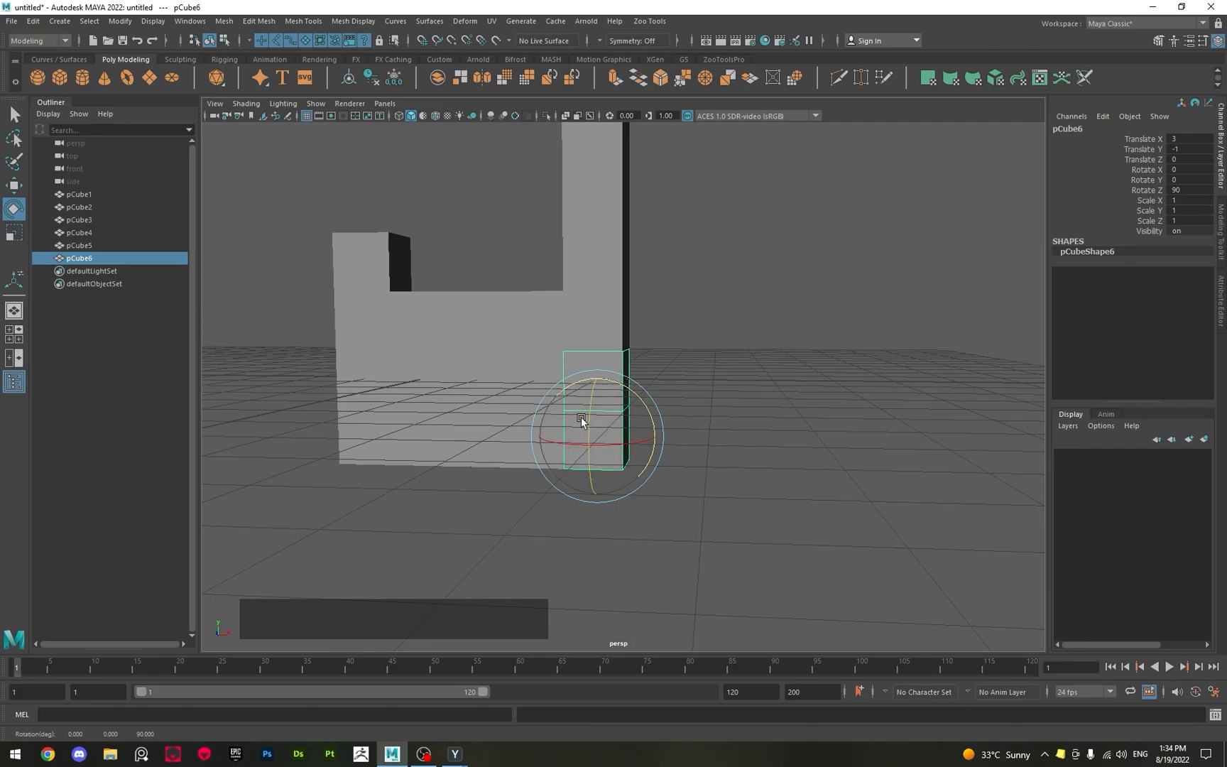
# Create a new polygon cube and grid-snap it up with the Move tool to Translate Y 2.
pyautogui.press('q')
pyautogui.keyDown('alt'); pyautogui.moveTo(479, 384); pyautogui.dragTo(530, 475, button='middle'); pyautogui.keyUp('alt')
pyautogui.keyDown('alt'); pyautogui.moveTo(530, 474); pyautogui.dragTo(515, 462, button='right'); pyautogui.keyUp('alt')
pyautogui.keyDown('alt'); pyautogui.moveTo(515, 462); pyautogui.dragTo(537, 526, button='middle'); pyautogui.keyUp('alt')
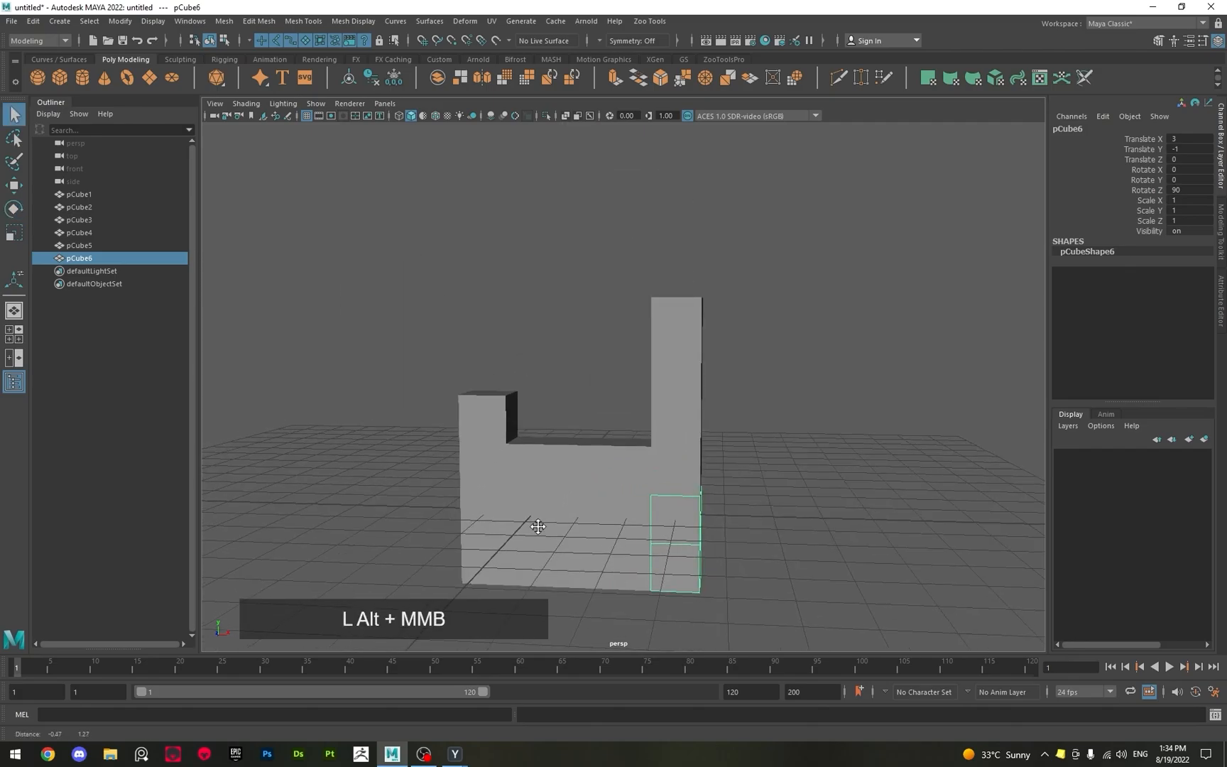
pyautogui.moveTo(539, 371)
pyautogui.keyDown('alt'); pyautogui.mouseDown()
pyautogui.moveTo(556, 389)
pyautogui.moveTo(555, 354)
pyautogui.mouseUp(); pyautogui.keyUp('alt')
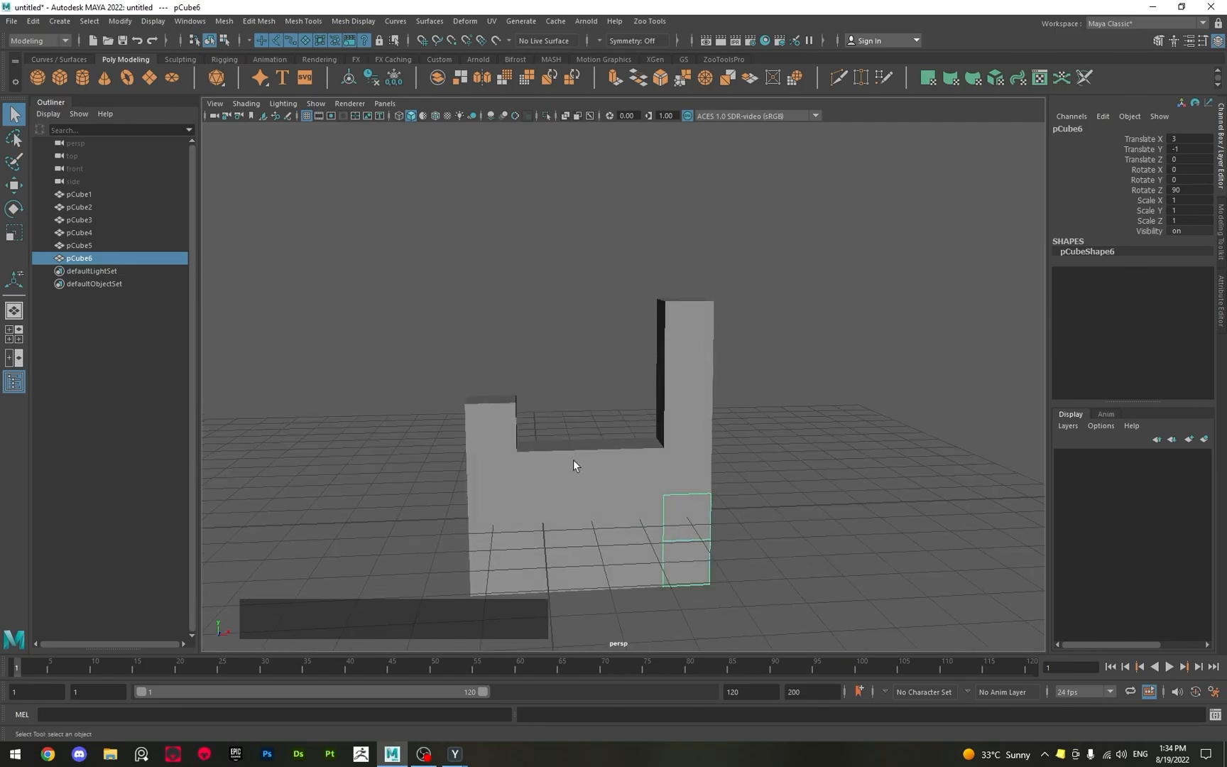
pyautogui.click(698, 387)
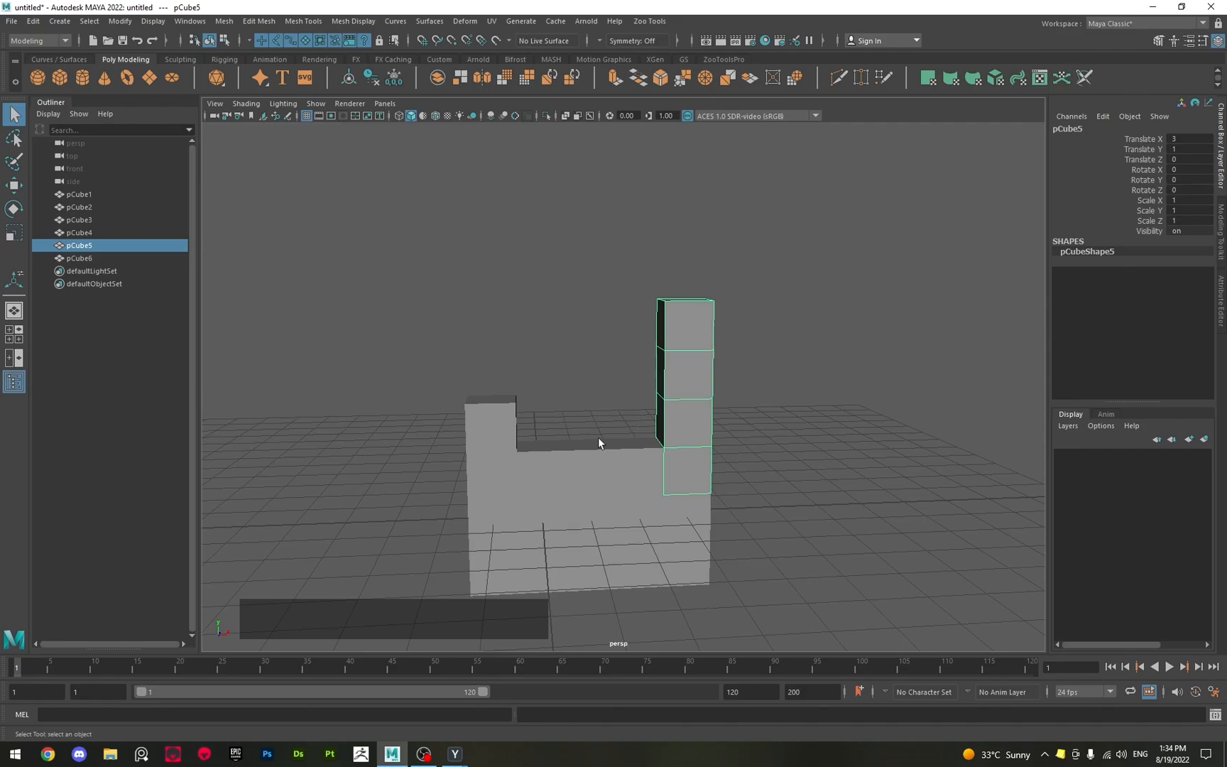
pyautogui.click(338, 368)
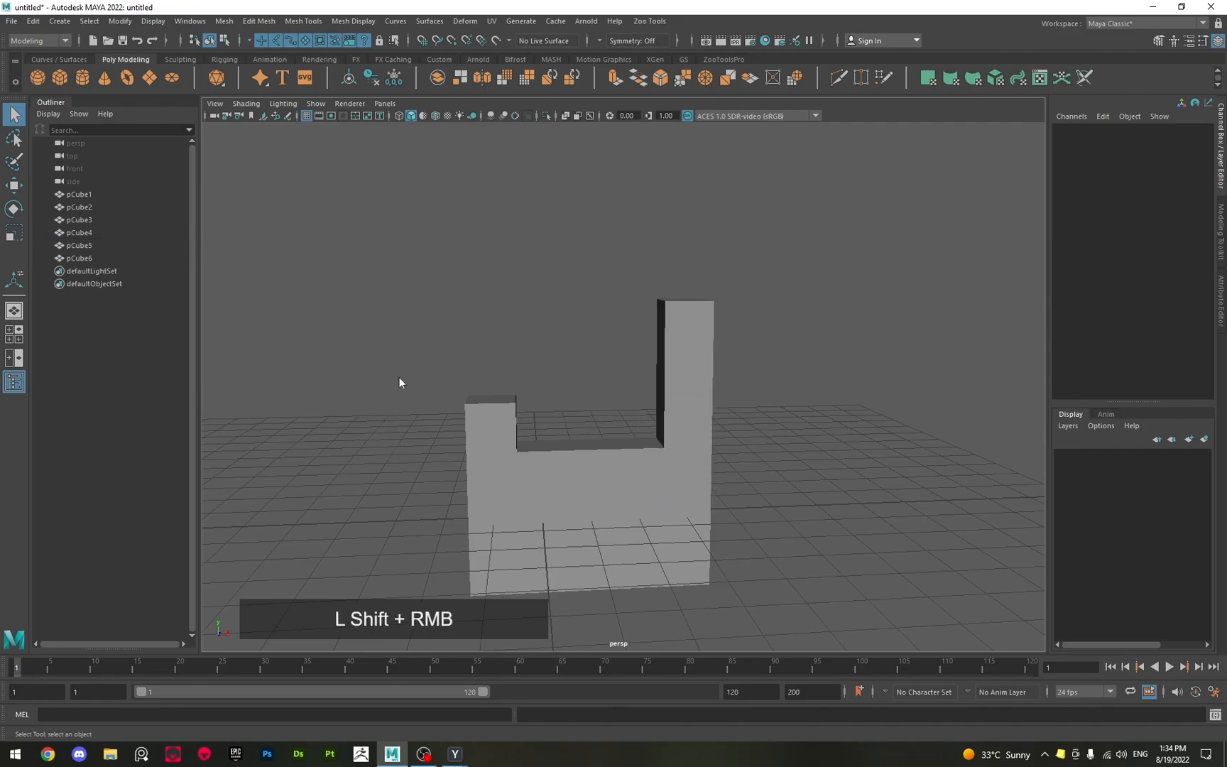
pyautogui.keyDown('shift'); pyautogui.moveTo(399, 376); pyautogui.dragTo(396, 413, button='right'); pyautogui.keyUp('shift')
pyautogui.press('w')
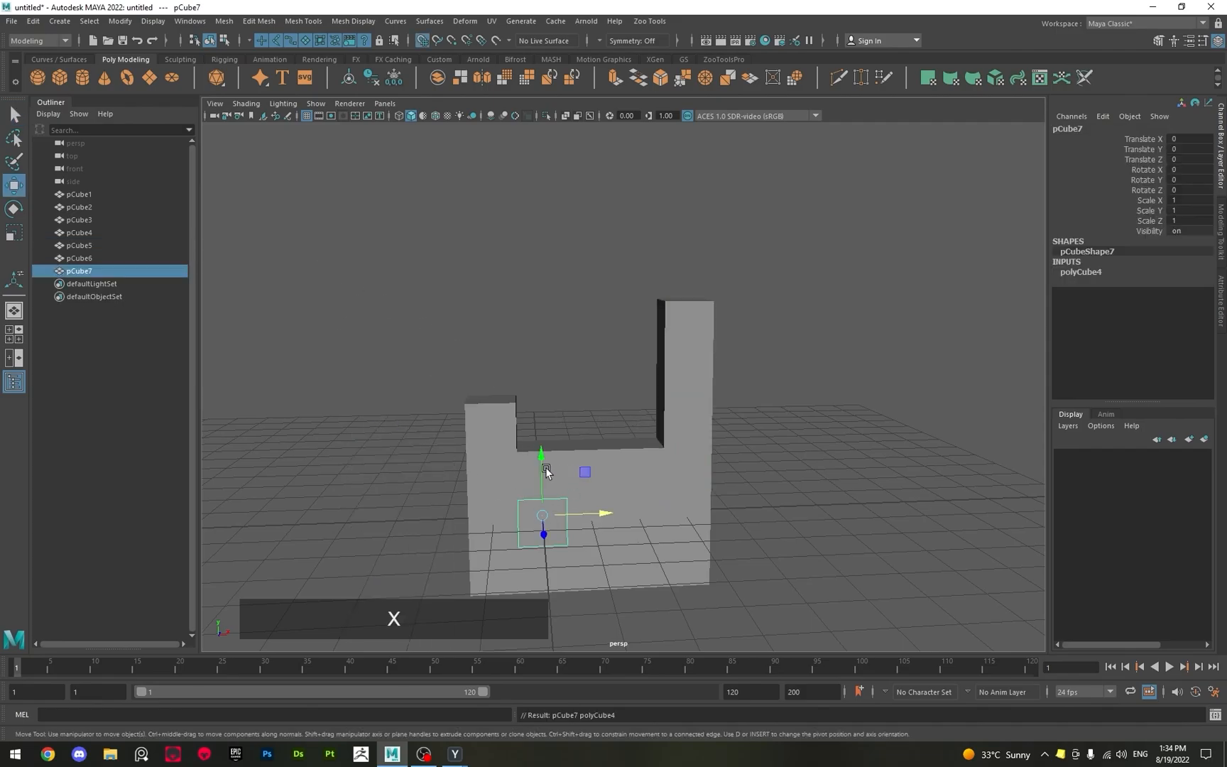
pyautogui.moveTo(540, 472); pyautogui.dragTo(547, 424)
pyautogui.press('q')
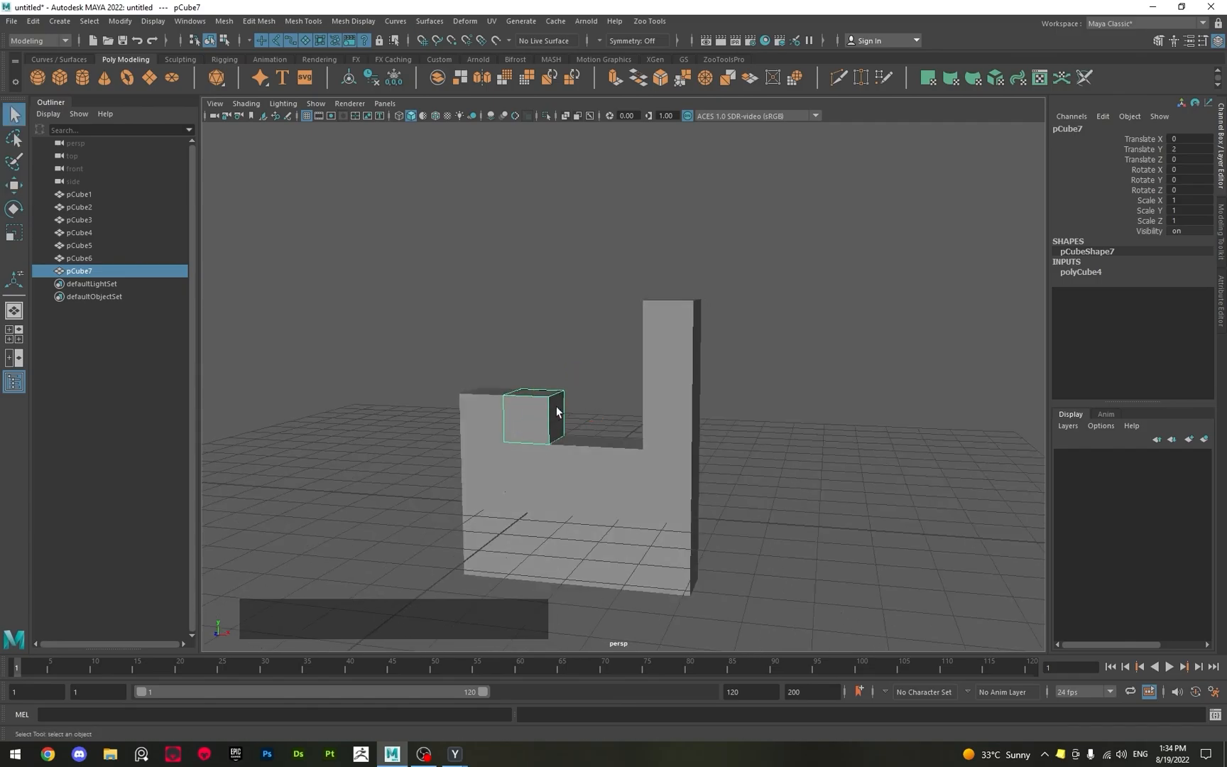
# Extrude the new cube's +X side face twice by 1 unit into a three-cube row reaching the tall column, and return to Object mode.
pyautogui.keyDown('alt'); pyautogui.scroll(3, 517, 426); pyautogui.keyUp('alt')
pyautogui.moveTo(516, 421); pyautogui.dragTo(502, 434, button='right')
pyautogui.click(502, 434)
pyautogui.press('w')
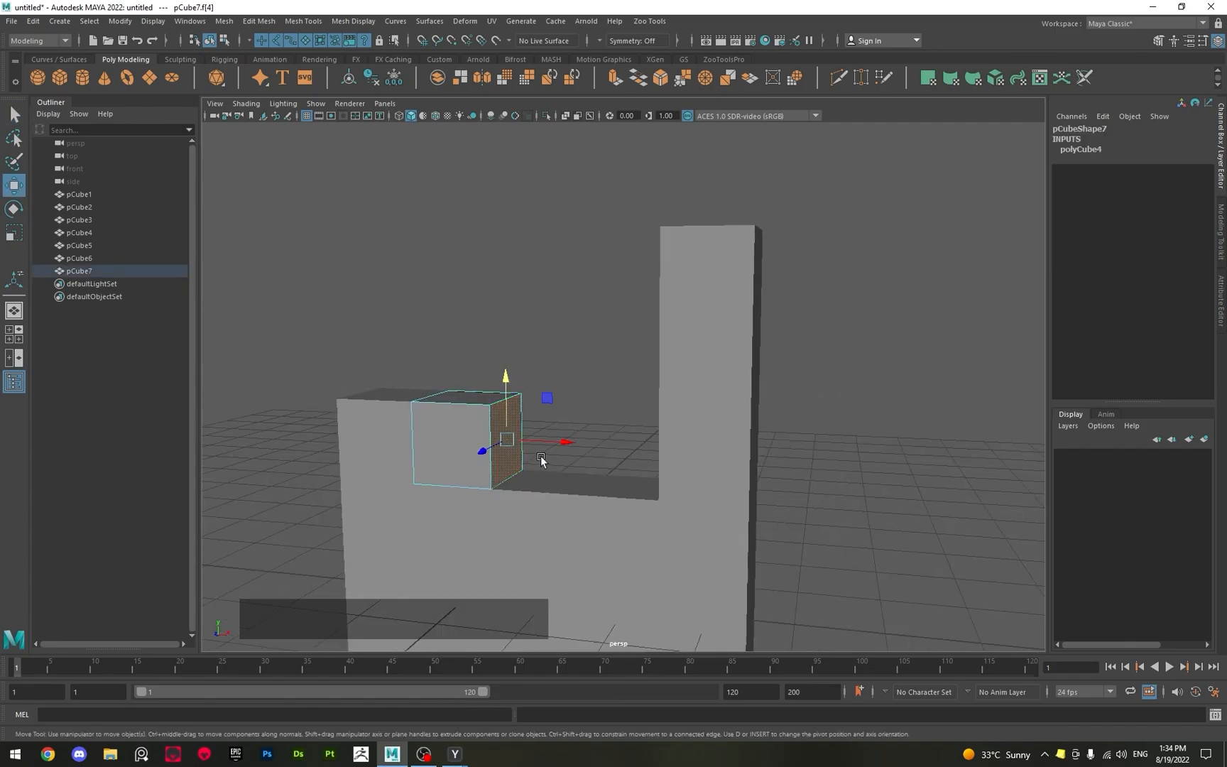
pyautogui.keyDown('shift'); pyautogui.moveTo(536, 447); pyautogui.dragTo(664, 450); pyautogui.keyUp('shift')
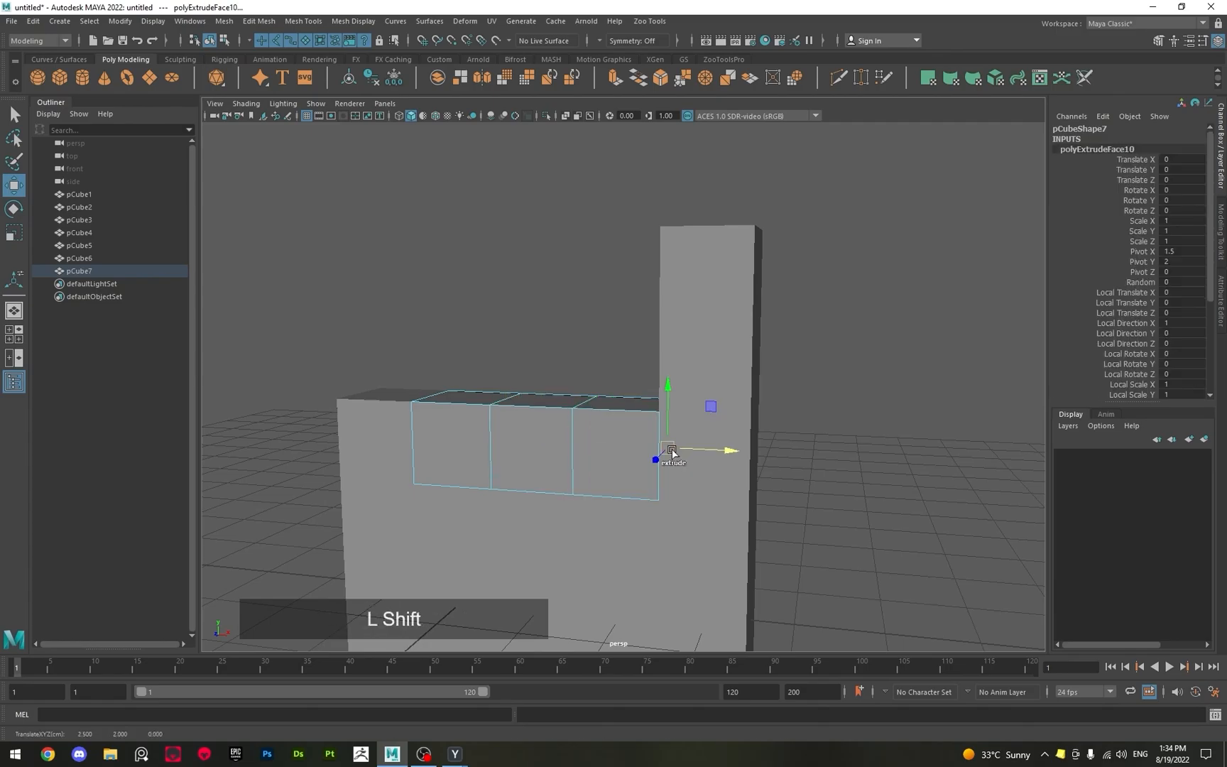
pyautogui.press('q')
pyautogui.moveTo(523, 432); pyautogui.dragTo(533, 408, button='right')
pyautogui.keyDown('alt'); pyautogui.moveTo(445, 384); pyautogui.dragTo(463, 389); pyautogui.keyUp('alt')
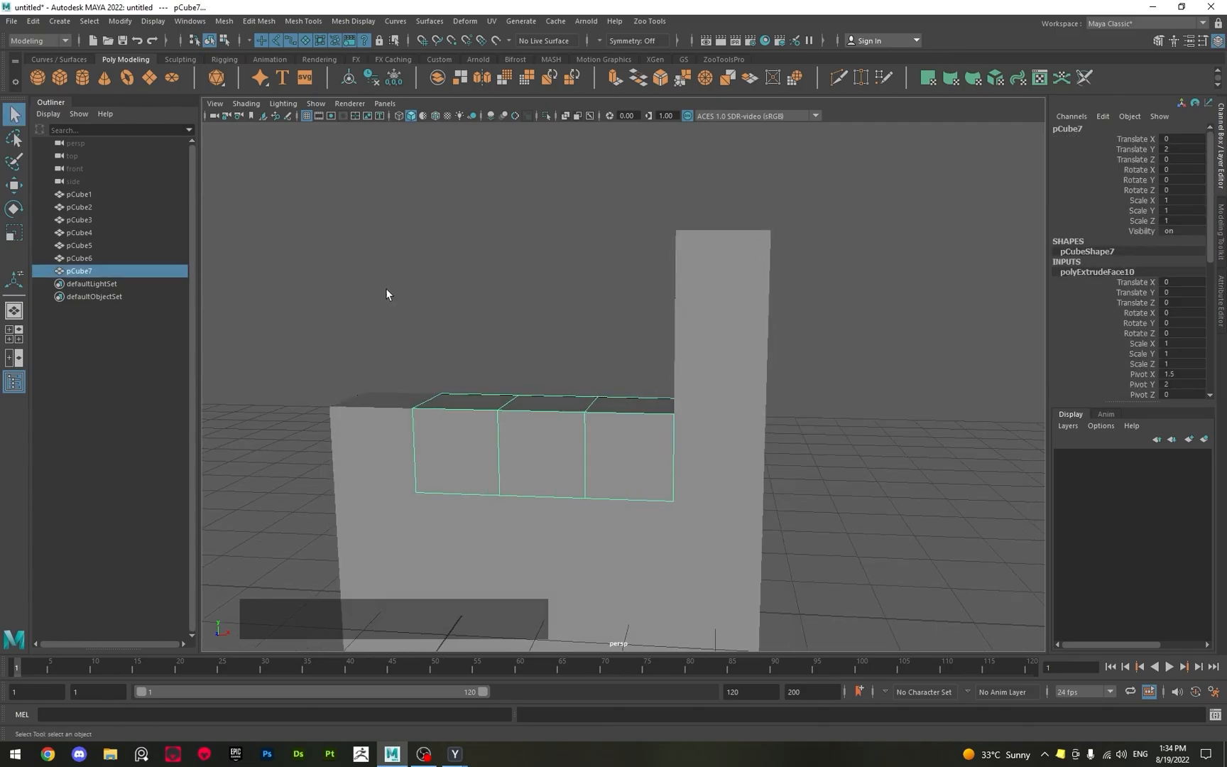
# Duplicate the three-cube row and grid-snap the copy up to Translate Y 4.
pyautogui.keyDown('alt'); pyautogui.moveTo(385, 288); pyautogui.dragTo(496, 304); pyautogui.keyUp('alt')
pyautogui.keyDown('alt'); pyautogui.scroll(-3, 520, 317); pyautogui.keyUp('alt')
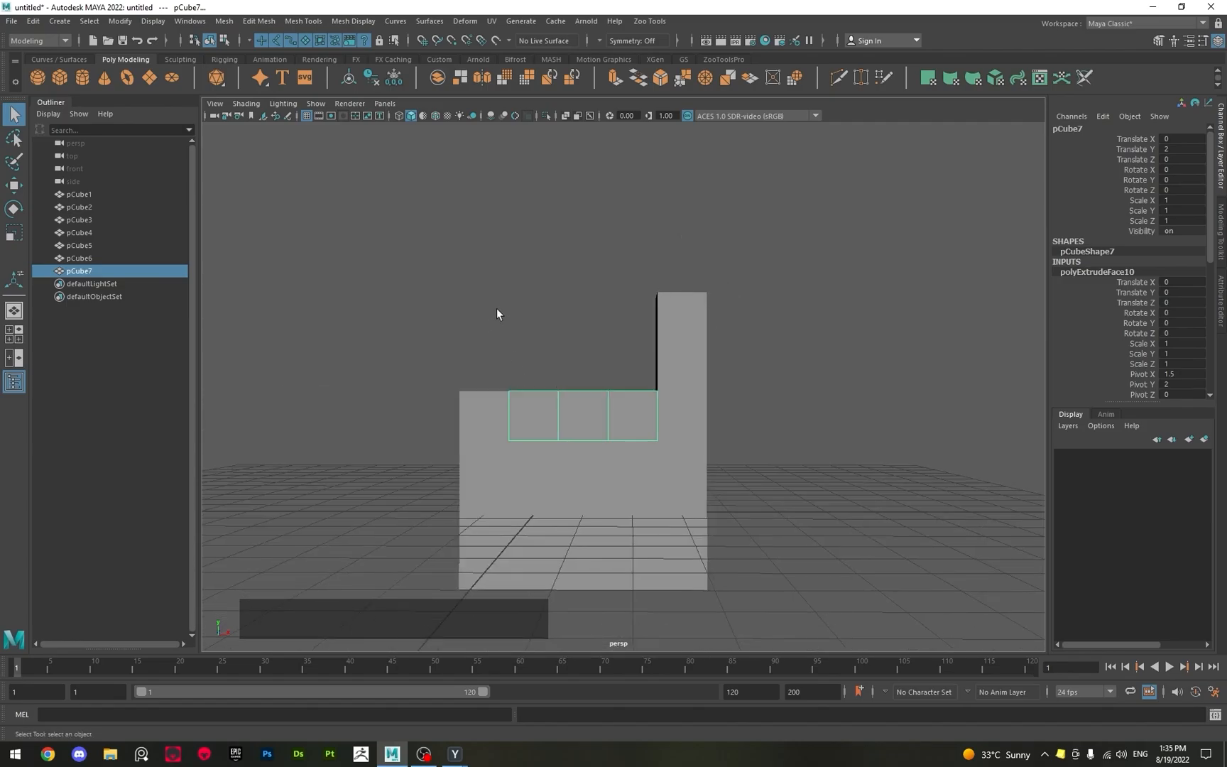
pyautogui.press('w')
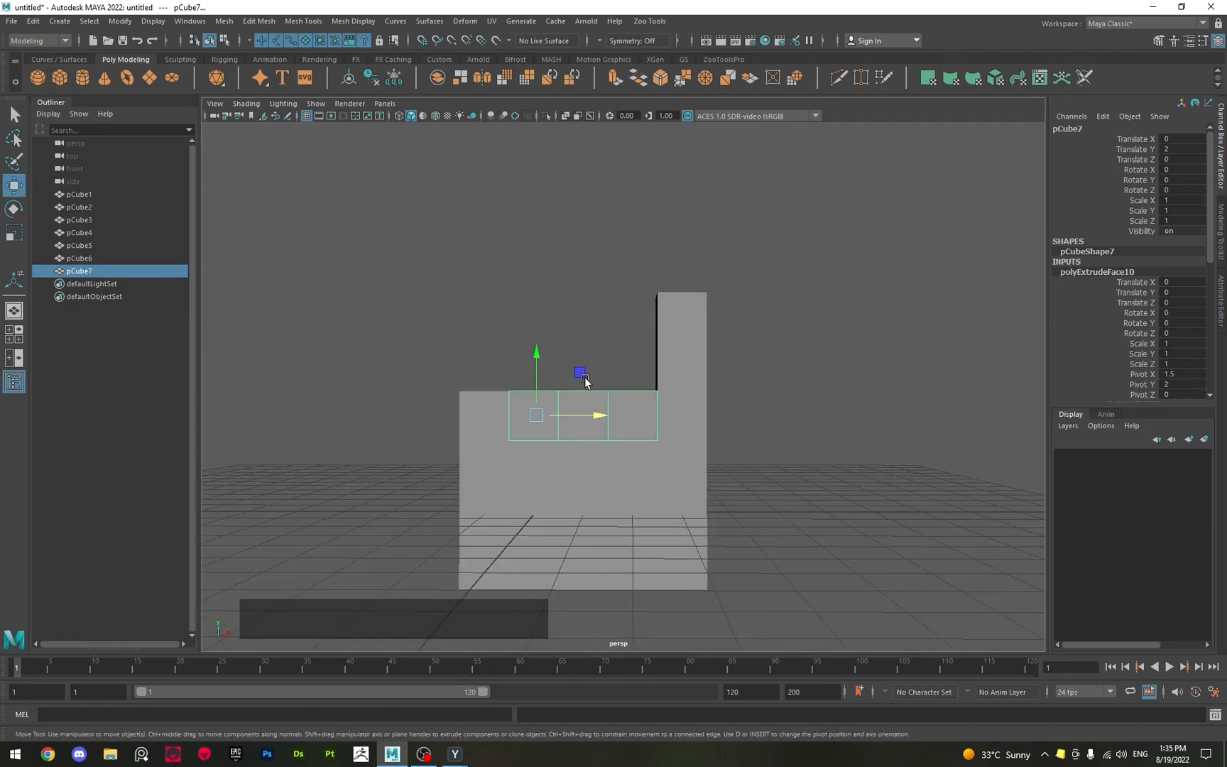
pyautogui.press('shift')
pyautogui.keyDown('shift'); pyautogui.click(580, 417); pyautogui.keyUp('shift')
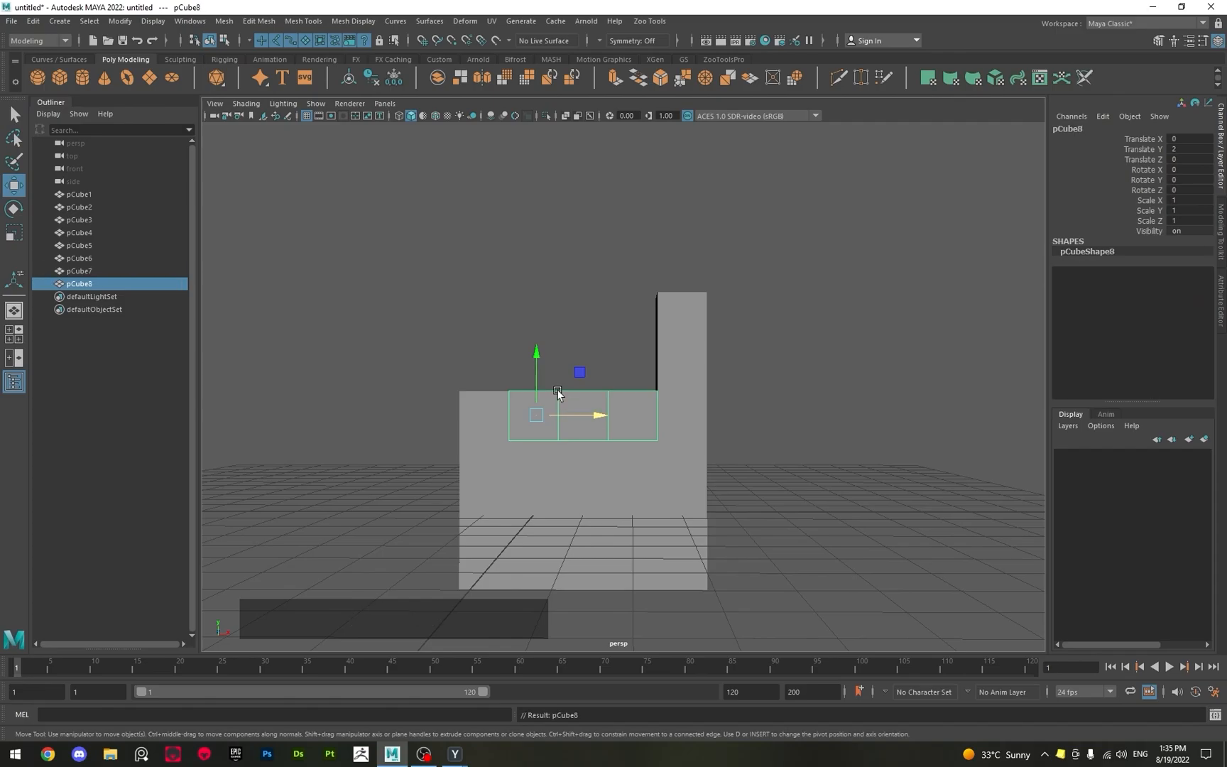
pyautogui.press('x')
pyautogui.moveTo(536, 363); pyautogui.dragTo(607, 336)
# Extrude the free end face of the duplicated top row outward by 1 unit along negative X, making it four cubes long.
pyautogui.scroll(3, 607, 336)
pyautogui.moveTo(589, 296); pyautogui.dragTo(590, 330, button='right')
pyautogui.click(591, 319)
pyautogui.keyDown('alt'); pyautogui.moveTo(591, 321); pyautogui.dragTo(573, 399); pyautogui.keyUp('alt')
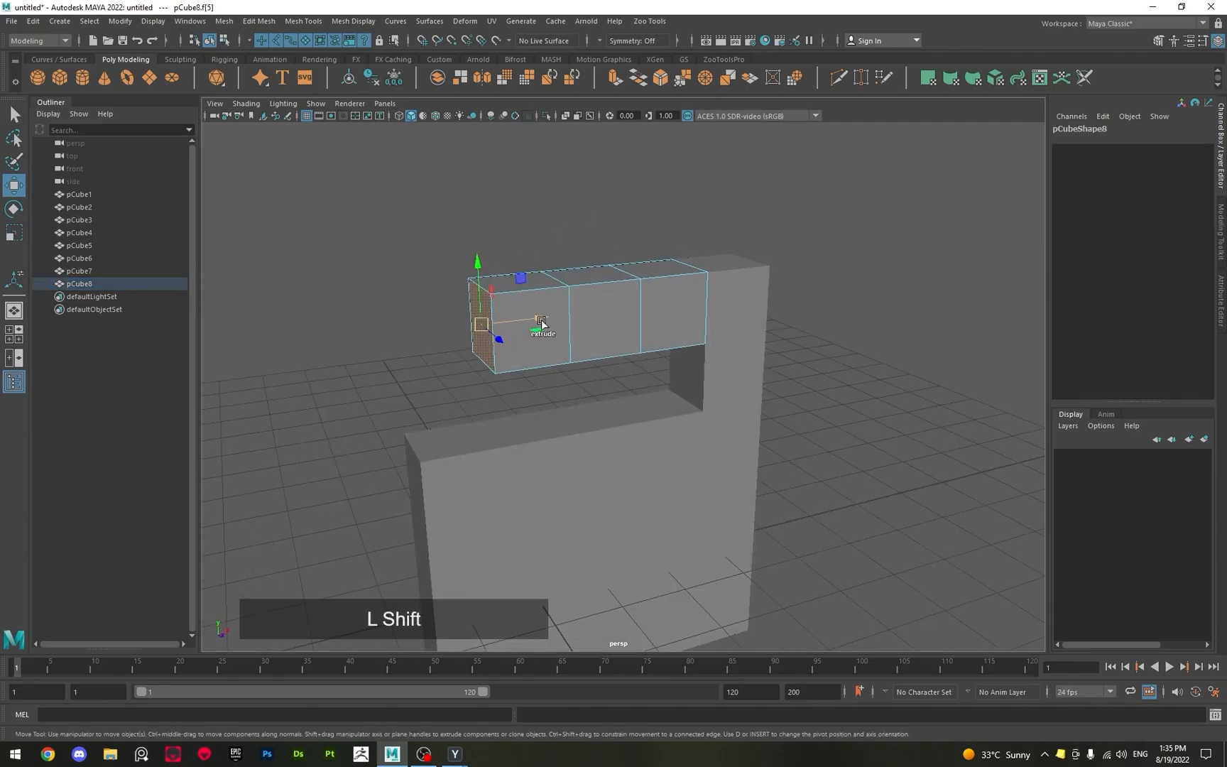
pyautogui.keyDown('shift'); pyautogui.moveTo(540, 323); pyautogui.dragTo(461, 328); pyautogui.keyUp('shift')
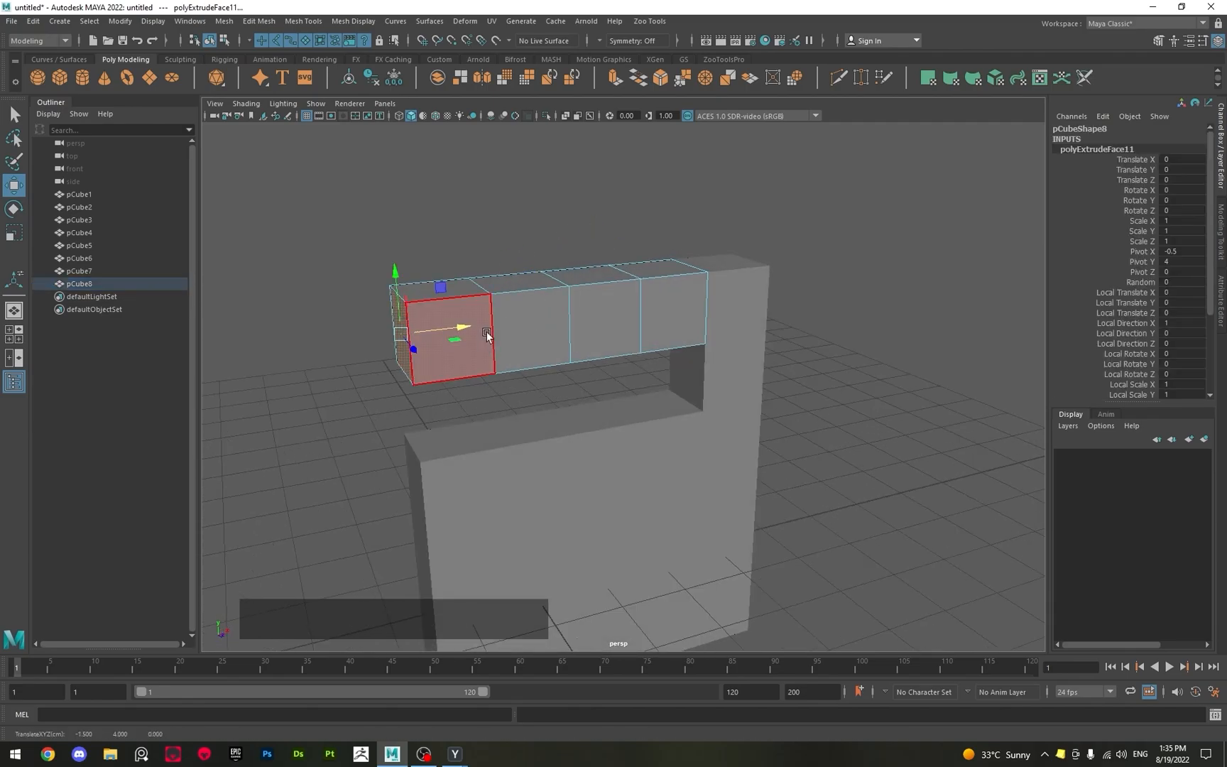
# Extrude the two middle underside faces of the four-cube top row down by 1 unit, return to Object mode and deselect.
pyautogui.keyDown('alt'); pyautogui.moveTo(563, 403); pyautogui.dragTo(586, 367); pyautogui.keyUp('alt')
pyautogui.click(641, 318)
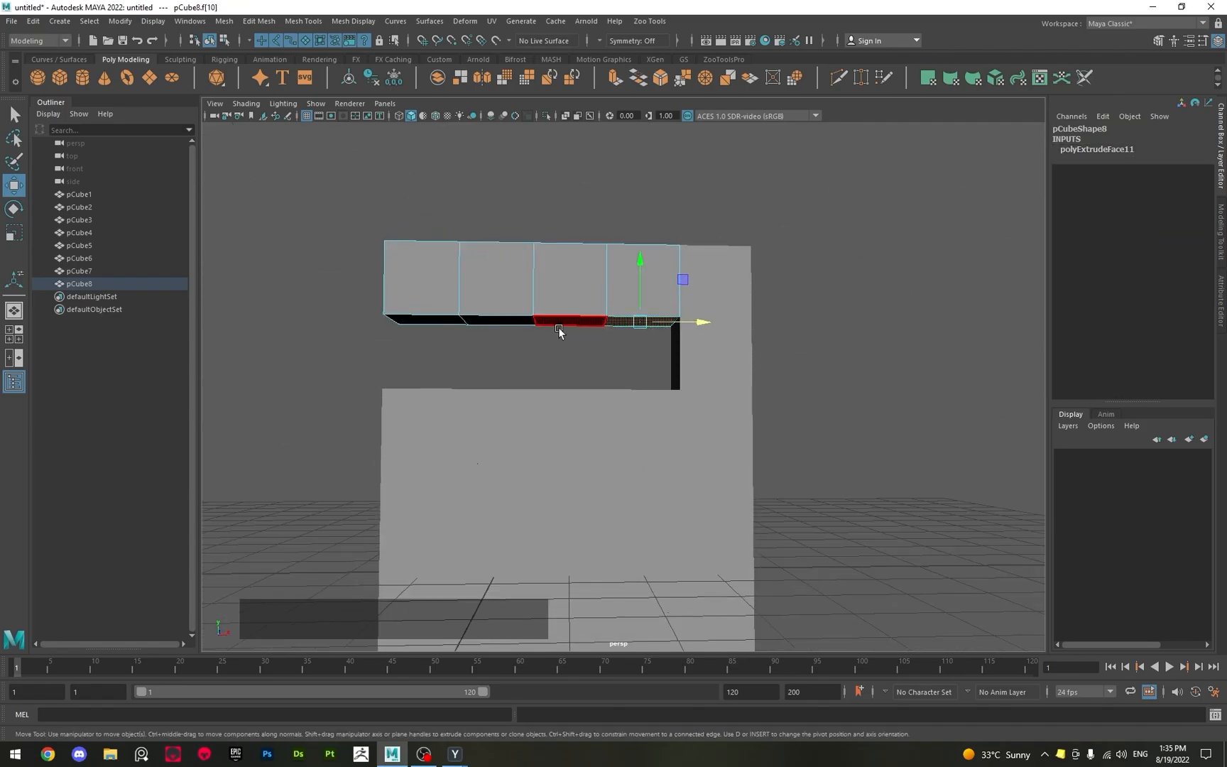
pyautogui.click(537, 329)
pyautogui.keyDown('shift'); pyautogui.click(504, 320); pyautogui.keyUp('shift')
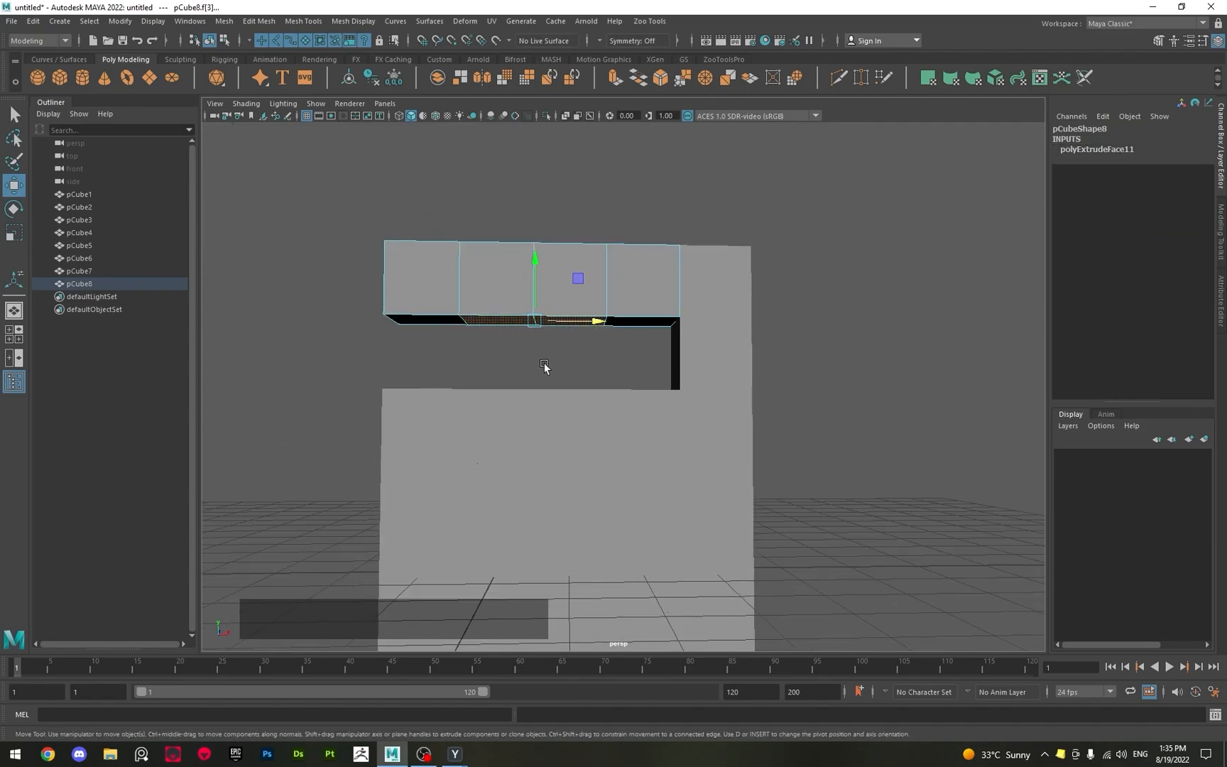
pyautogui.click(545, 325)
pyautogui.scroll(5, 523, 350)
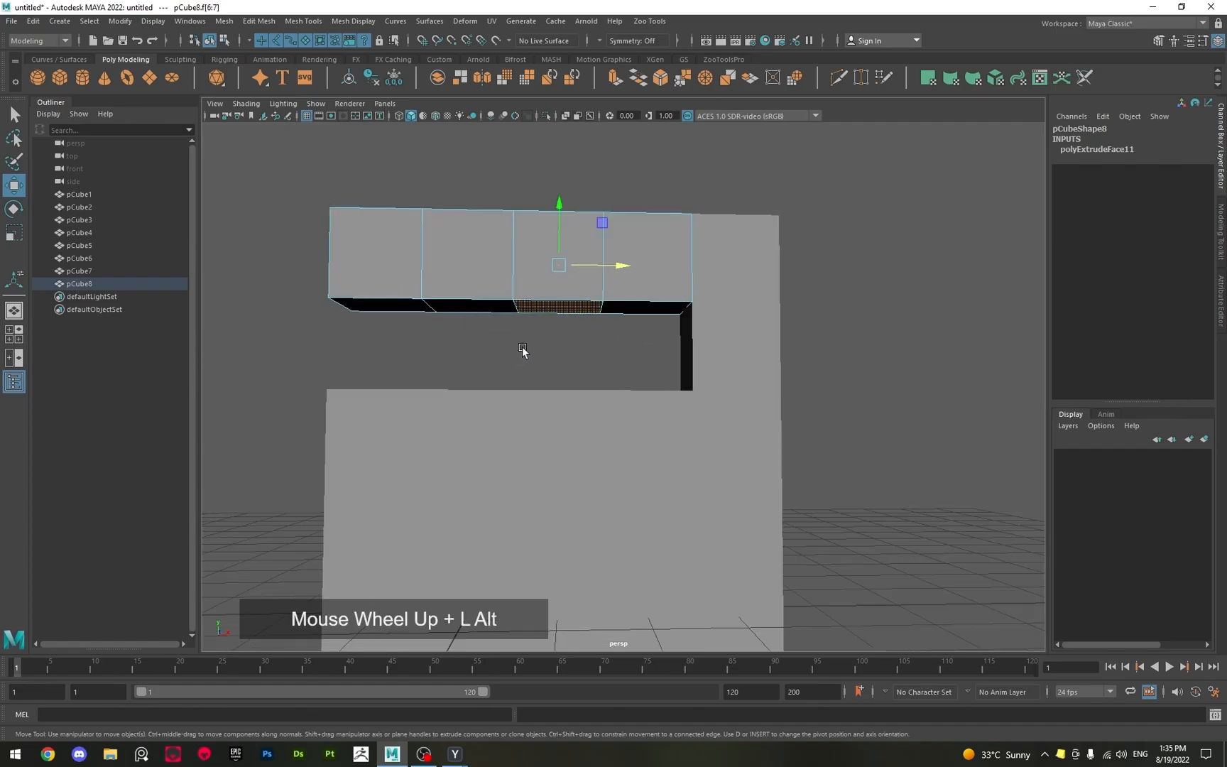
pyautogui.keyDown('alt'); pyautogui.moveTo(560, 397); pyautogui.dragTo(555, 359); pyautogui.keyUp('alt')
pyautogui.keyDown('alt'); pyautogui.scroll(-4, 555, 362); pyautogui.keyUp('alt')
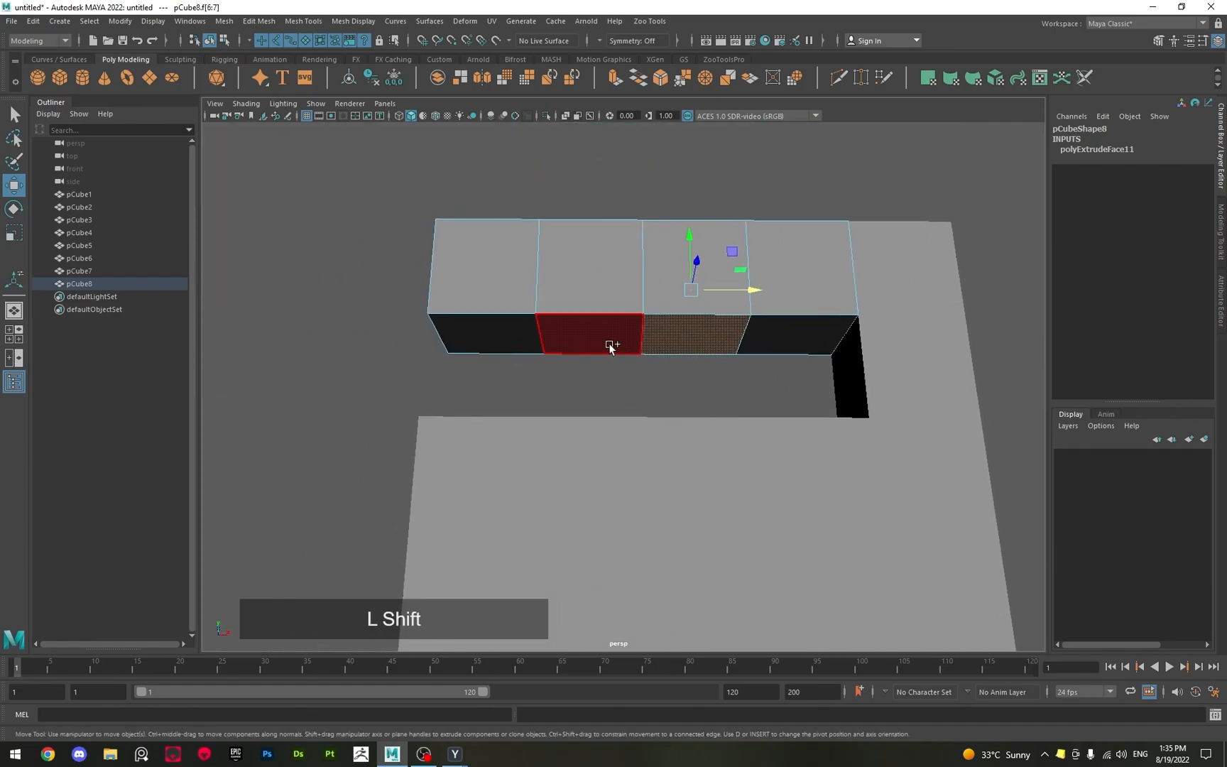
pyautogui.keyDown('shift'); pyautogui.click(608, 343); pyautogui.keyUp('shift')
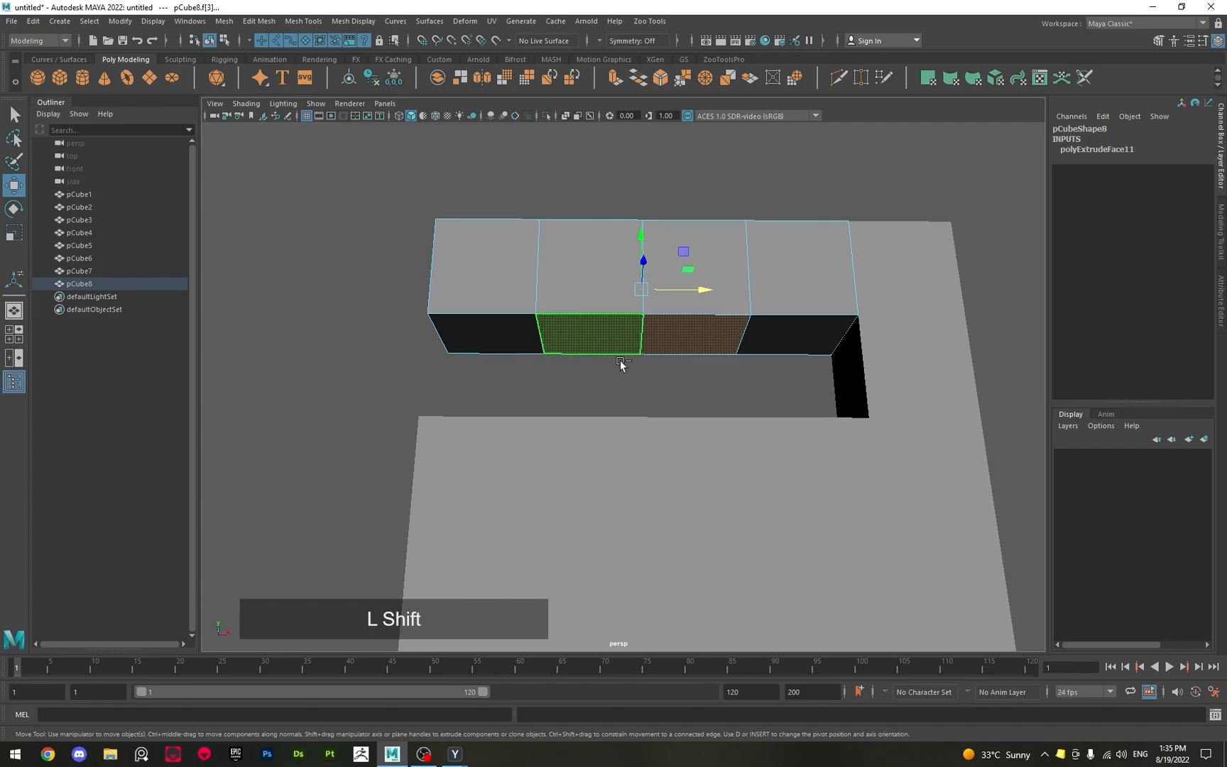
pyautogui.keyDown('alt'); pyautogui.moveTo(683, 281); pyautogui.dragTo(658, 316); pyautogui.keyUp('alt')
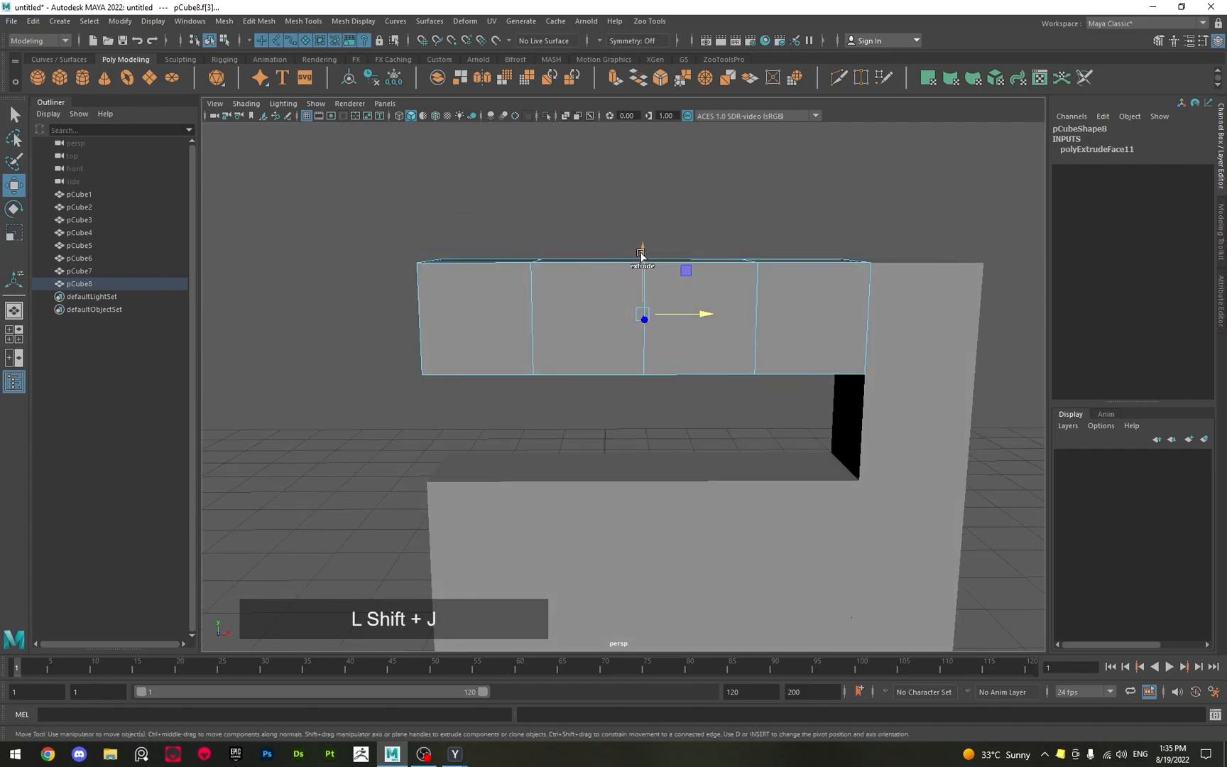
pyautogui.keyDown('shift'); pyautogui.moveTo(640, 254); pyautogui.dragTo(629, 353); pyautogui.keyUp('shift')
pyautogui.press('q')
pyautogui.keyDown('alt'); pyautogui.scroll(-3, 626, 378); pyautogui.keyUp('alt')
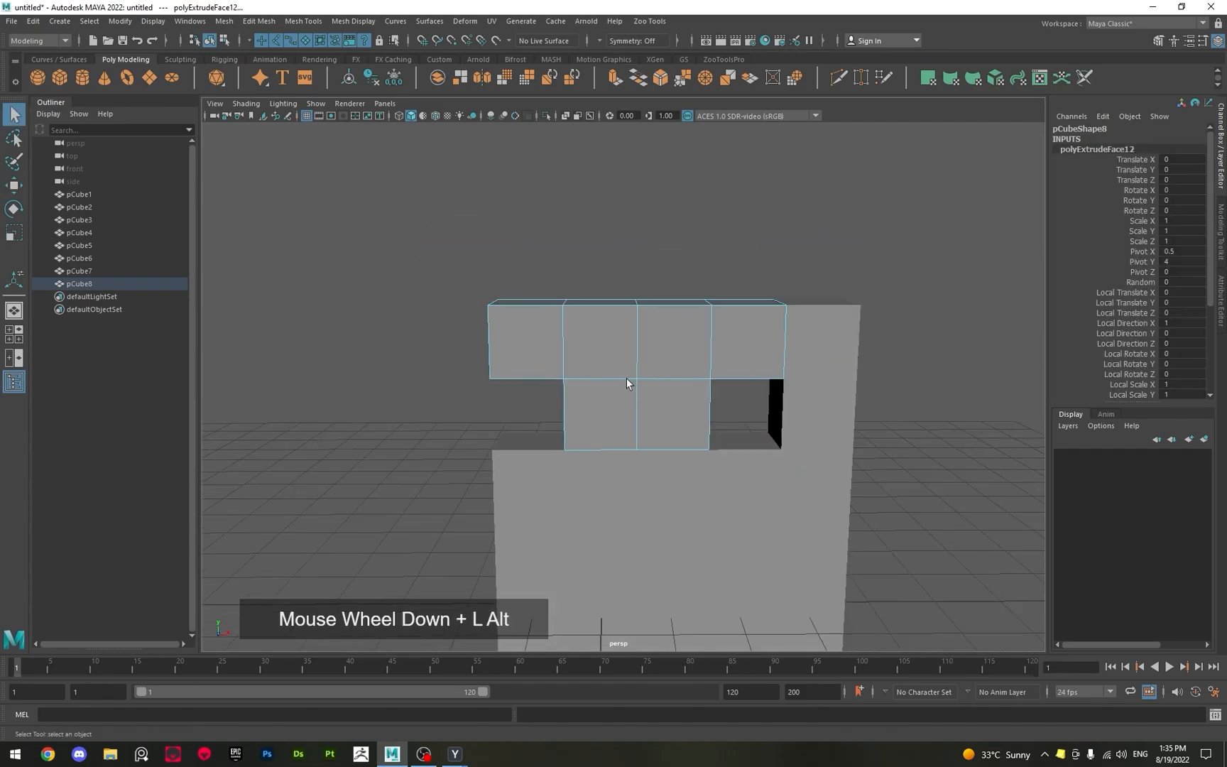
pyautogui.moveTo(626, 384); pyautogui.dragTo(643, 325, button='right')
pyautogui.keyDown('alt'); pyautogui.moveTo(642, 326); pyautogui.dragTo(569, 239, button='middle'); pyautogui.keyUp('alt')
pyautogui.click(380, 329)
# Fill the two remaining one-cube gaps with a new grid-snapped polygon cube and its duplicate, one at Translate X 2, Translate Y 3.
pyautogui.keyDown('shift'); pyautogui.rightClick(421, 323); pyautogui.keyUp('shift')
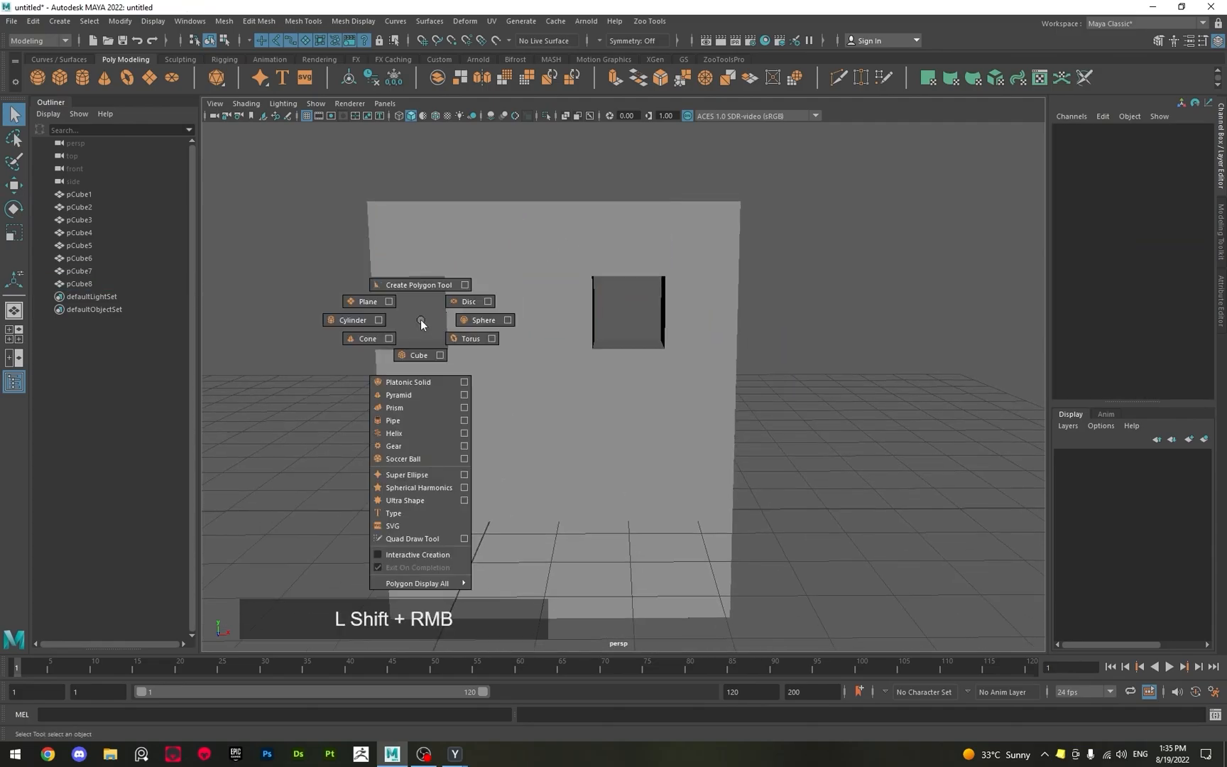
pyautogui.keyDown('shift'); pyautogui.moveTo(421, 319); pyautogui.dragTo(418, 353, button='right'); pyautogui.keyUp('shift')
pyautogui.press('w')
pyautogui.press('x')
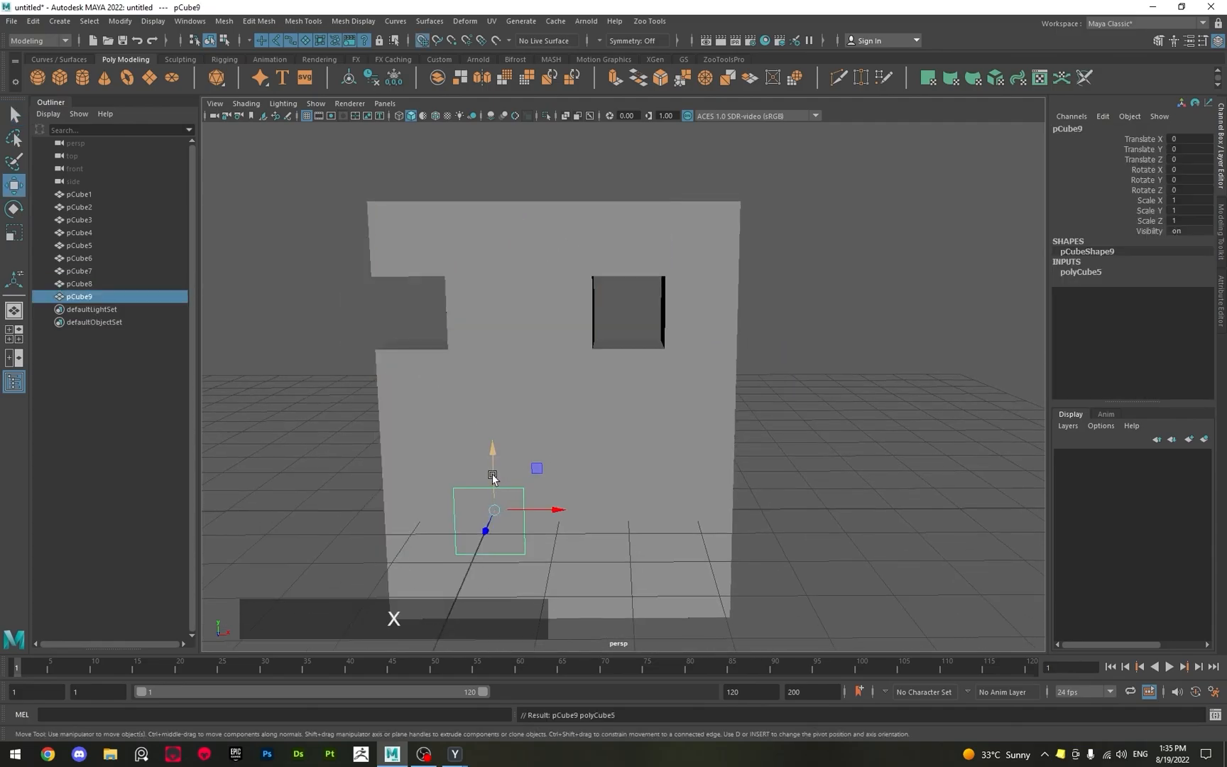
pyautogui.moveTo(493, 477)
pyautogui.mouseDown()
pyautogui.moveTo(474, 339)
pyautogui.moveTo(515, 307)
pyautogui.moveTo(429, 319)
pyautogui.moveTo(470, 328)
pyautogui.moveTo(456, 315)
pyautogui.moveTo(604, 311)
pyautogui.mouseUp()
# Select all blocks of the finished wall, and go through pCube1 to pCube10 one by one to examine each block's shape.
pyautogui.scroll(-3, 509, 359)
pyautogui.moveTo(380, 223); pyautogui.dragTo(763, 538)
pyautogui.scroll(3, 517, 331)
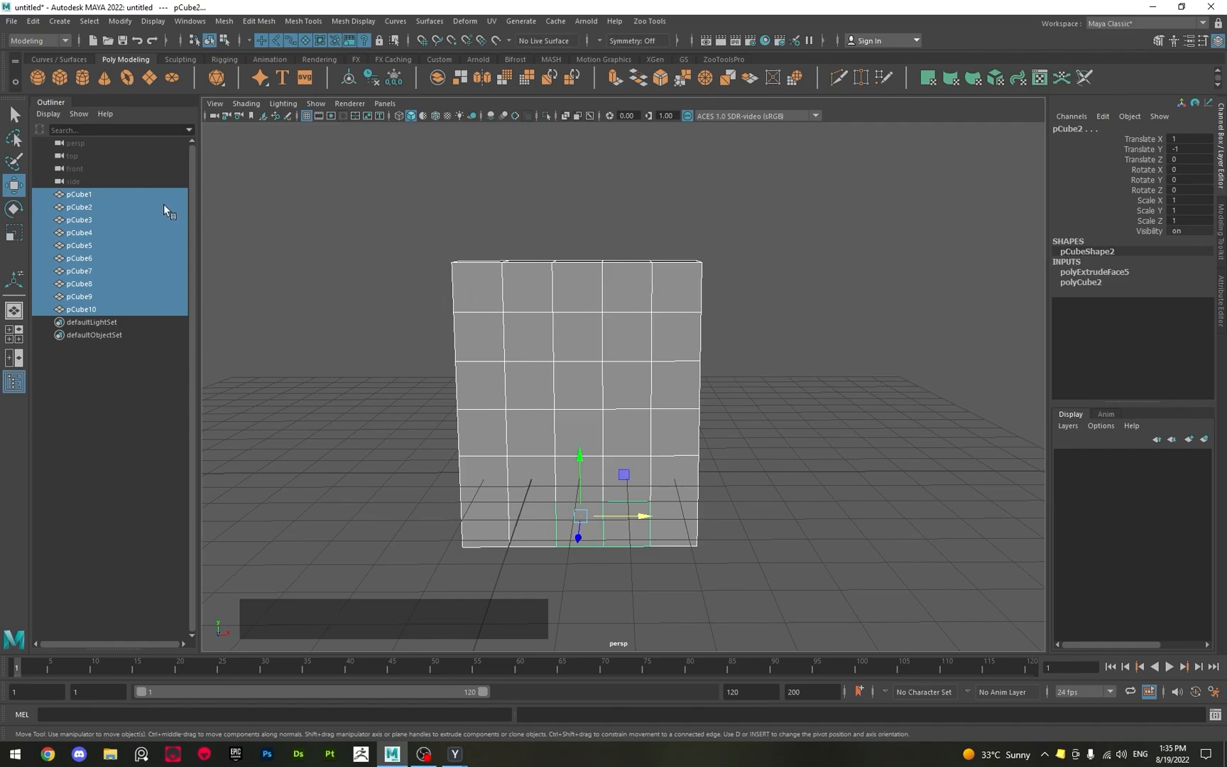
pyautogui.click(76, 195)
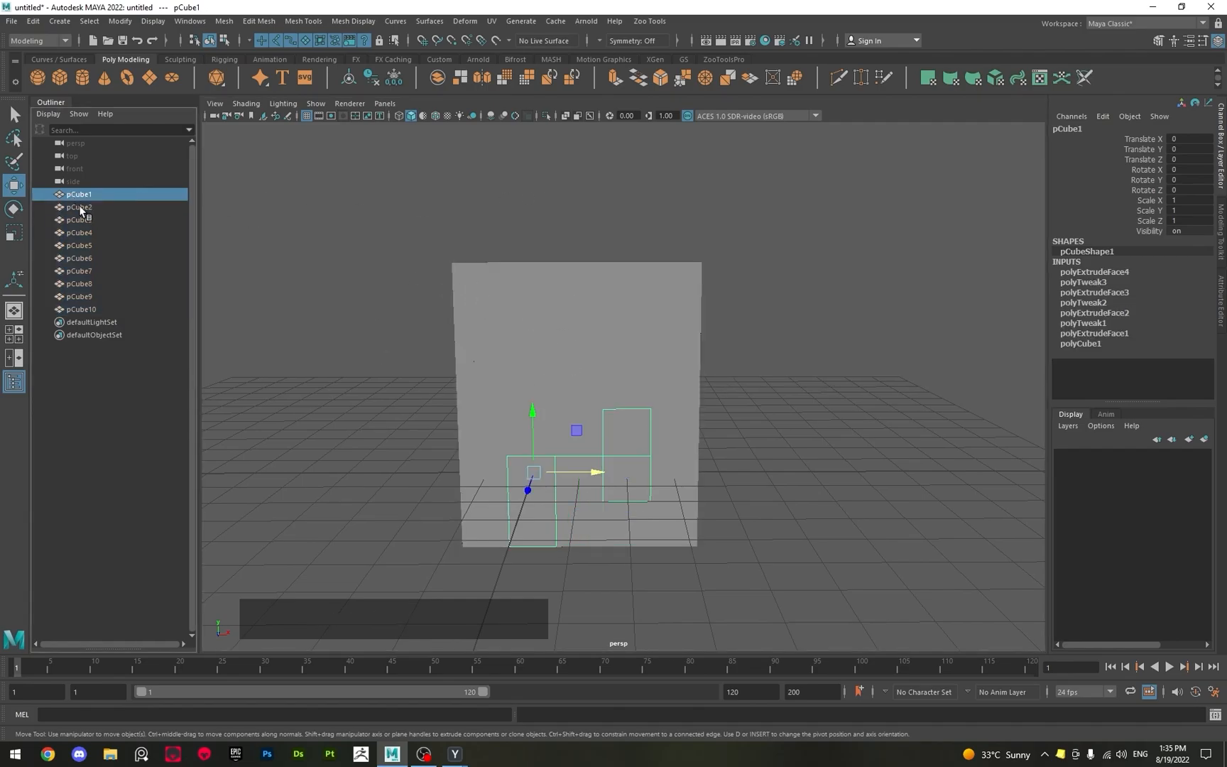
pyautogui.click(81, 207)
pyautogui.click(82, 220)
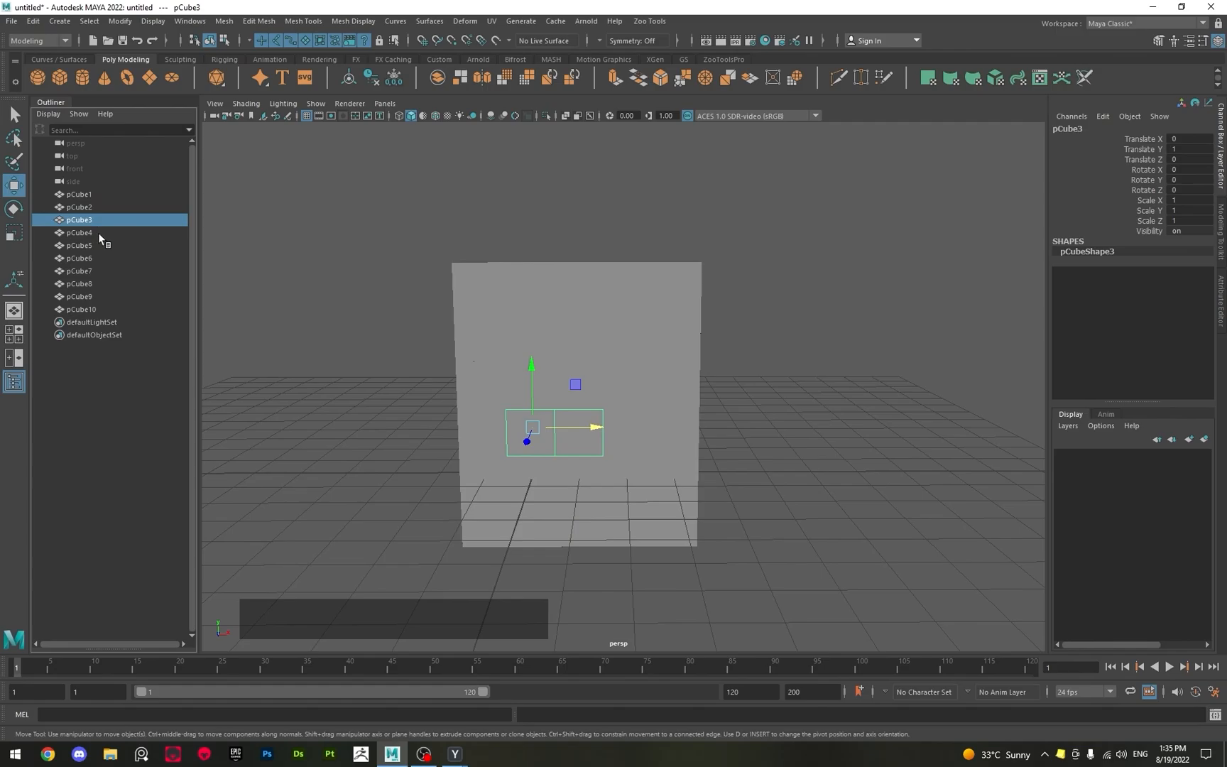
pyautogui.click(91, 231)
pyautogui.click(93, 242)
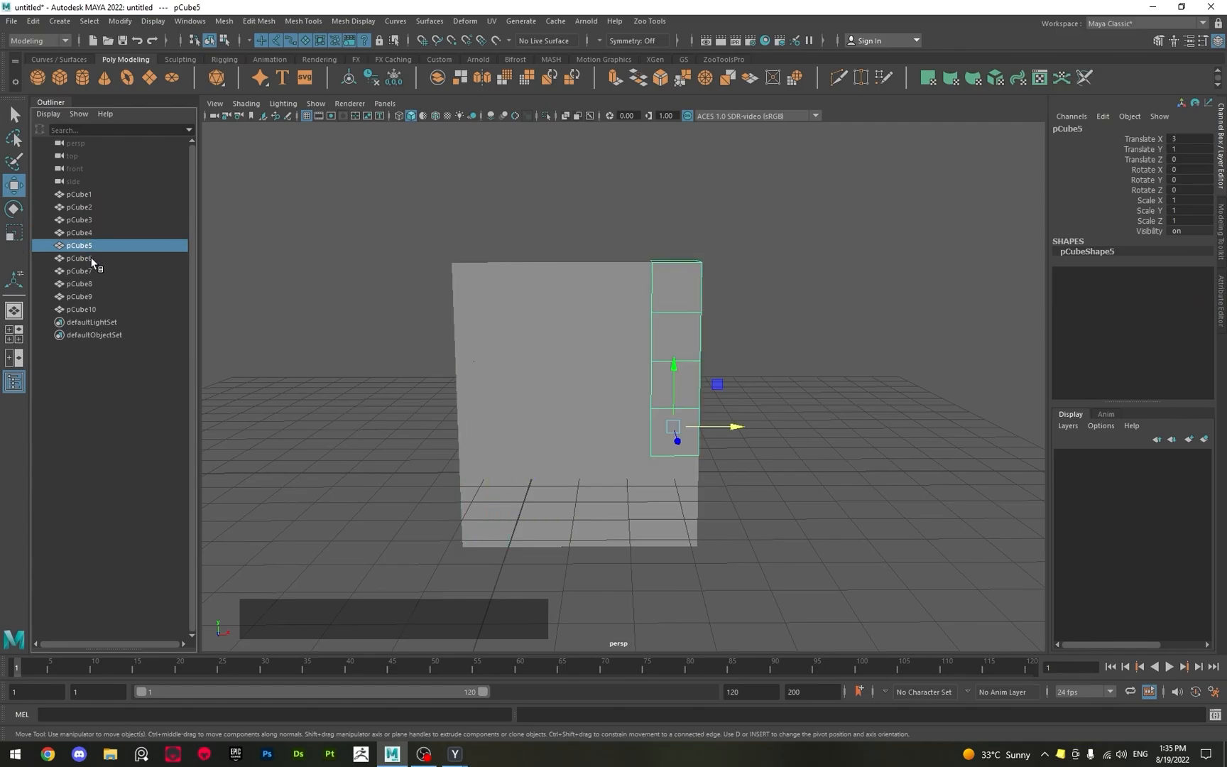
pyautogui.click(91, 258)
pyautogui.click(87, 271)
pyautogui.click(87, 283)
pyautogui.click(87, 296)
pyautogui.click(87, 309)
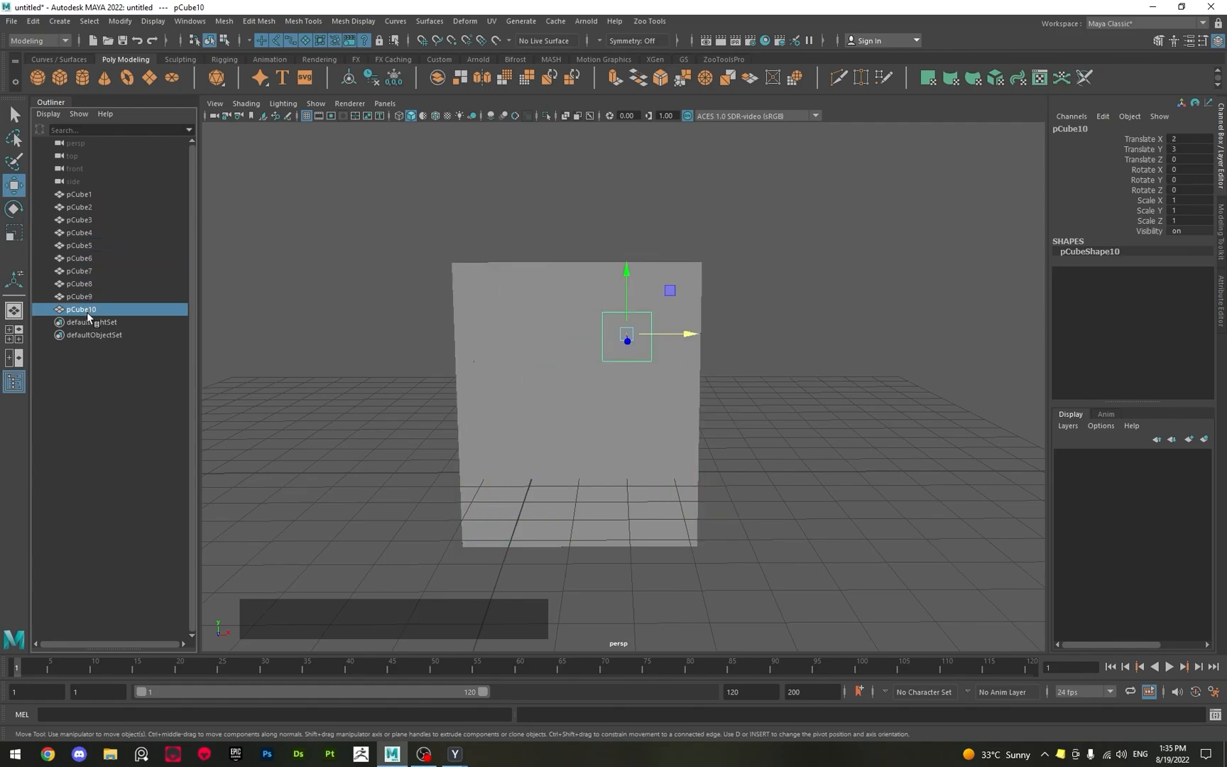
pyautogui.click(79, 194)
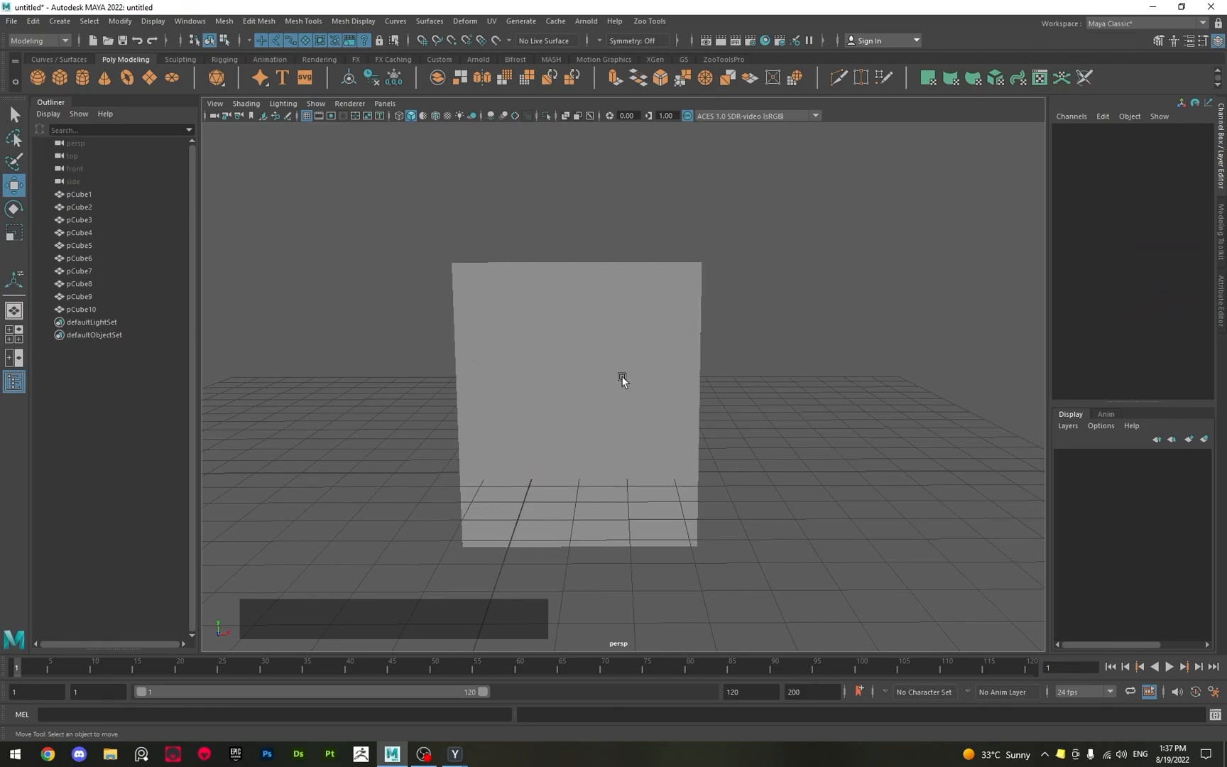
# Select pCube8, pCube10, pCube1, pCube2 and pCube6 in turn to examine their translate and rotate values, and clear the selection.
pyautogui.click(542, 291)
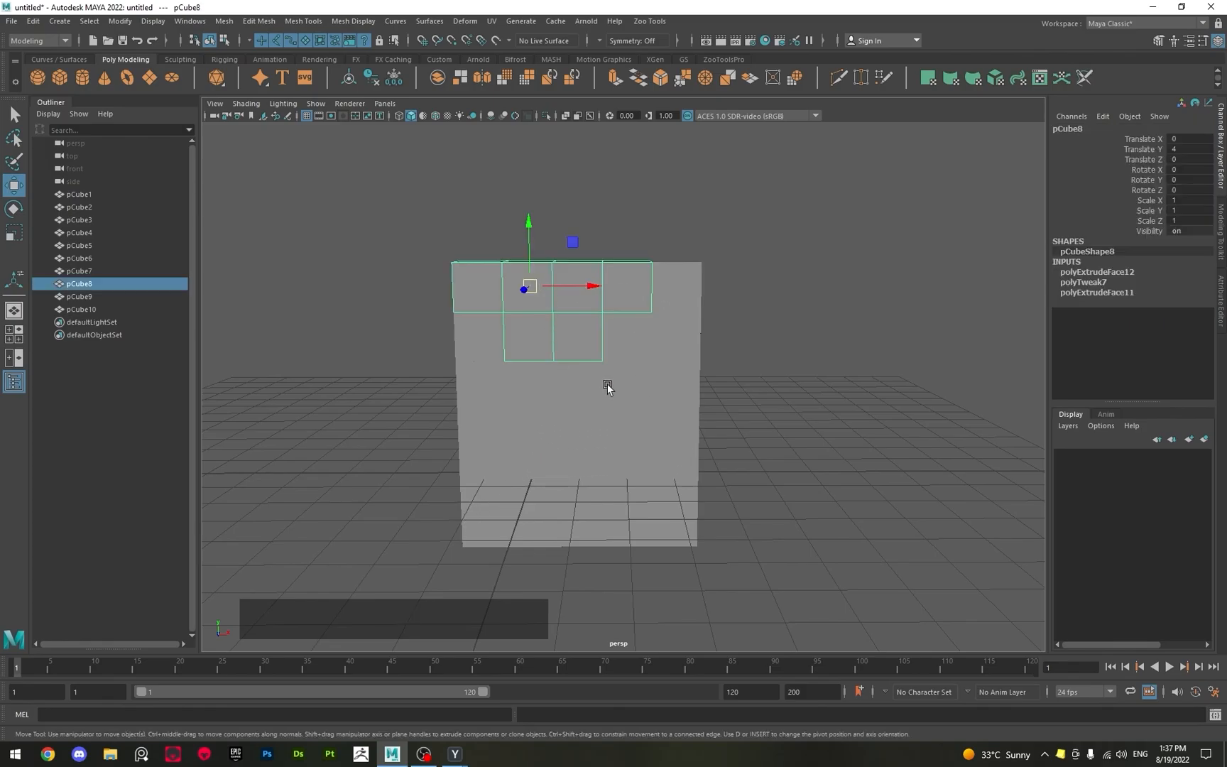
pyautogui.click(634, 345)
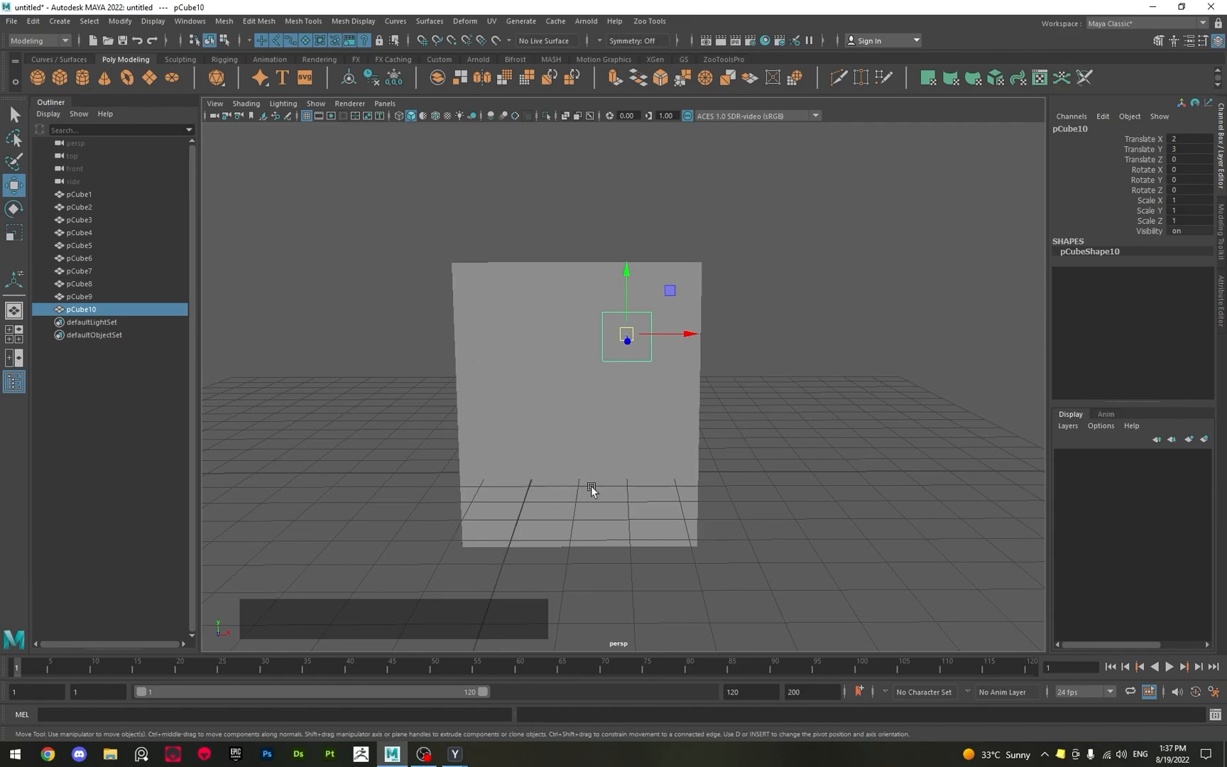
pyautogui.click(554, 480)
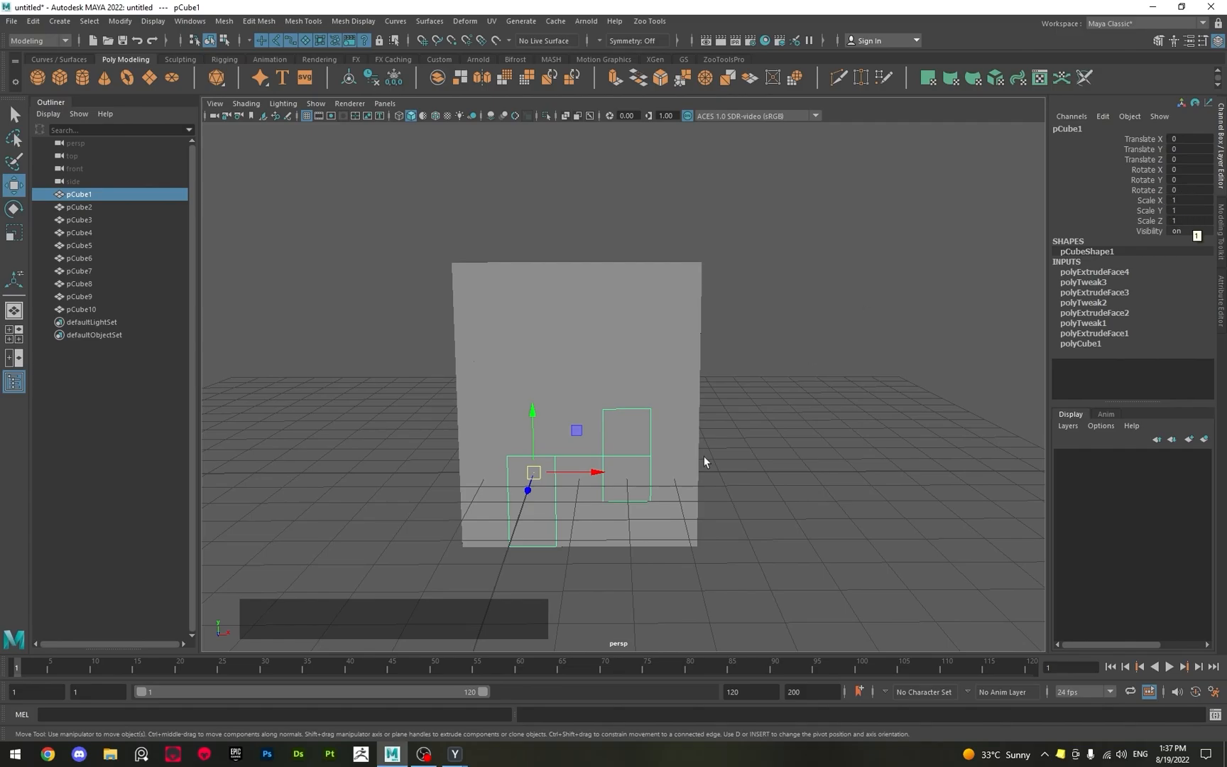
pyautogui.click(629, 524)
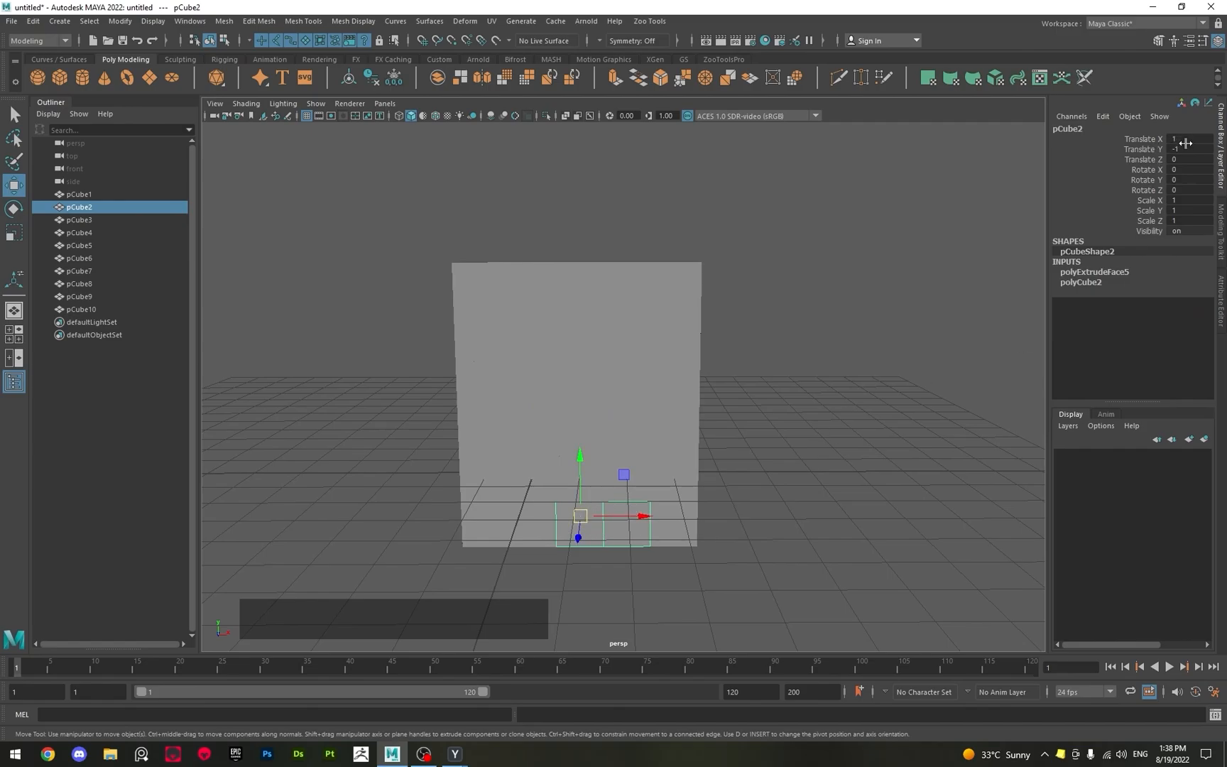
pyautogui.click(674, 523)
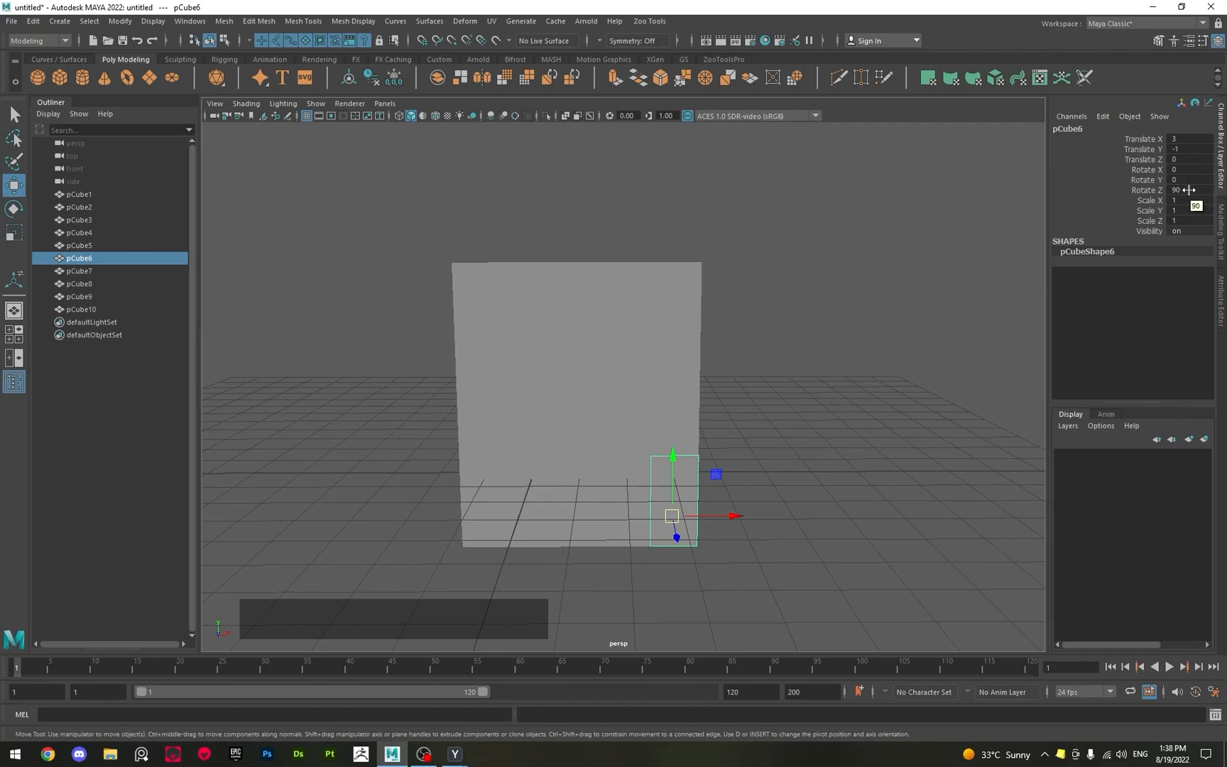
pyautogui.keyDown('alt'); pyautogui.moveTo(356, 279); pyautogui.dragTo(356, 287); pyautogui.keyUp('alt')
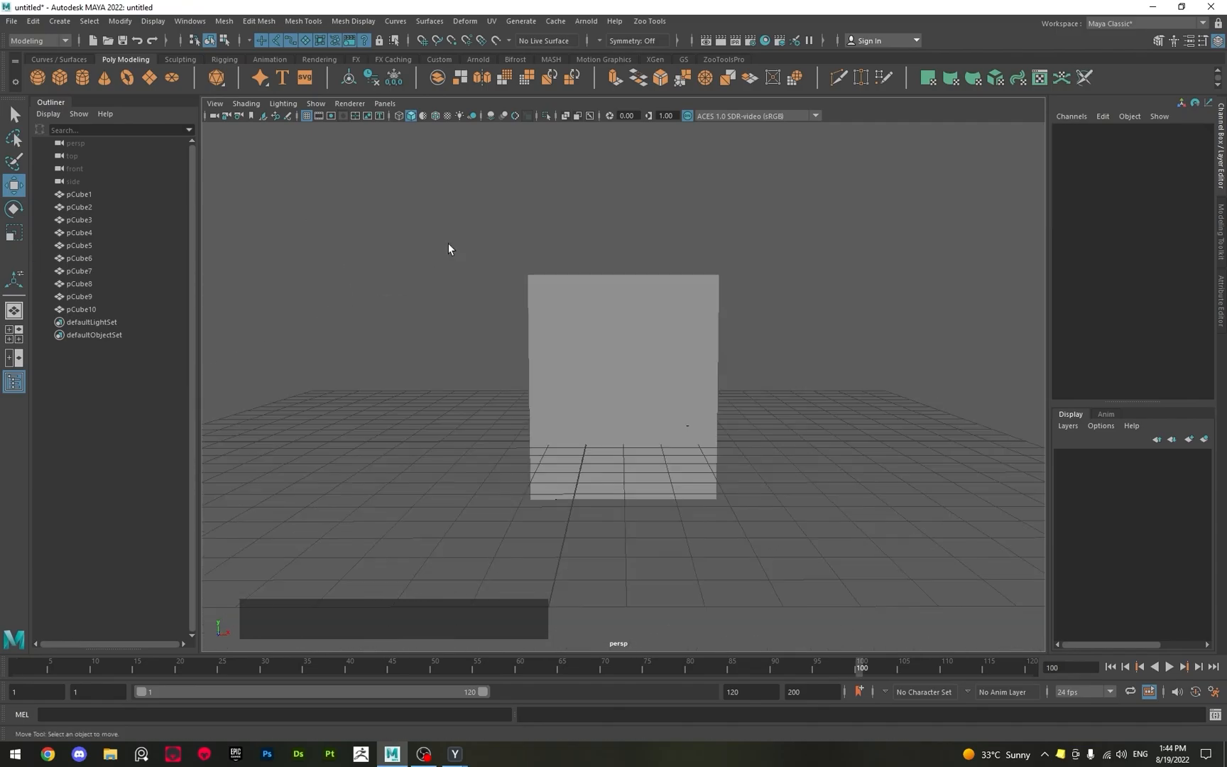
# Select all blocks of the wall and return the timeline to frame 1.
pyautogui.moveTo(399, 221); pyautogui.dragTo(509, 333)
pyautogui.moveTo(551, 375); pyautogui.dragTo(553, 376)
pyautogui.keyDown('alt'); pyautogui.moveTo(808, 499); pyautogui.dragTo(377, 298); pyautogui.keyUp('alt')
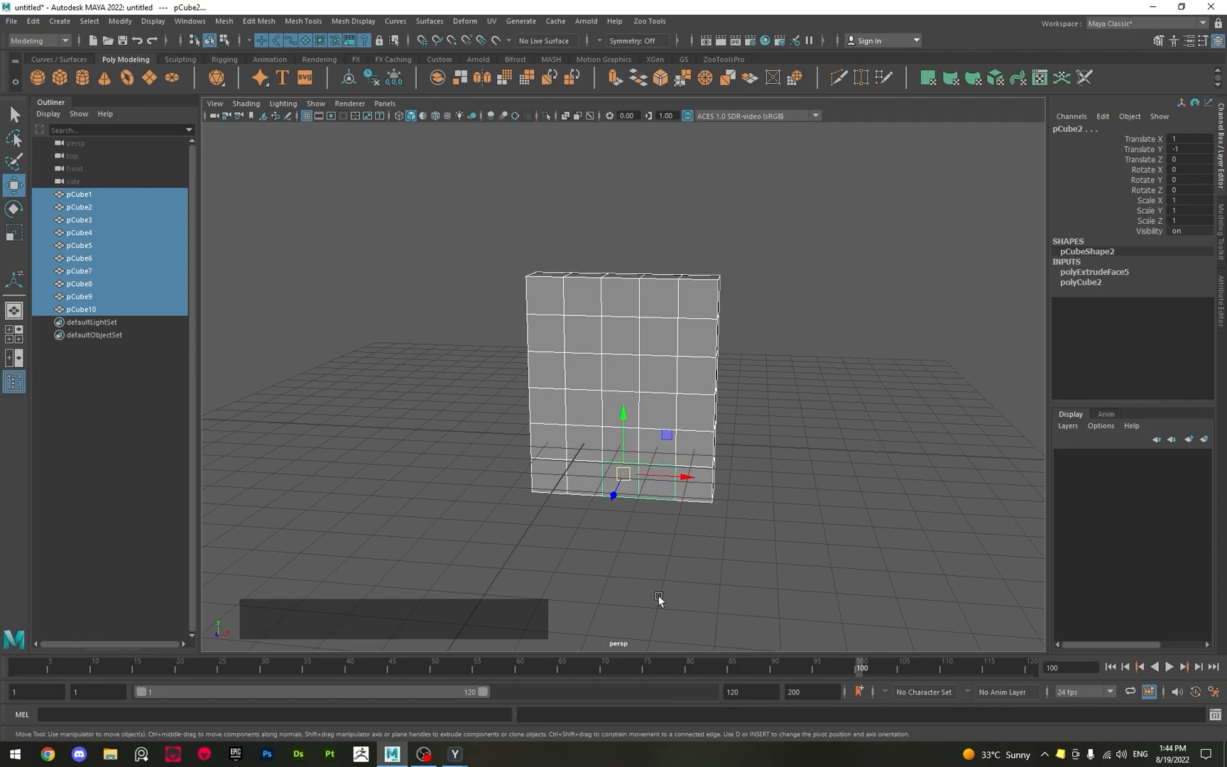
pyautogui.moveTo(620, 669); pyautogui.dragTo(13, 639)
pyautogui.moveTo(469, 225); pyautogui.dragTo(878, 611)
pyautogui.moveTo(437, 241); pyautogui.dragTo(568, 371)
# Select pCube8, pCube4 and other blocks of the wall in turn to examine their translate values.
pyautogui.click(596, 305)
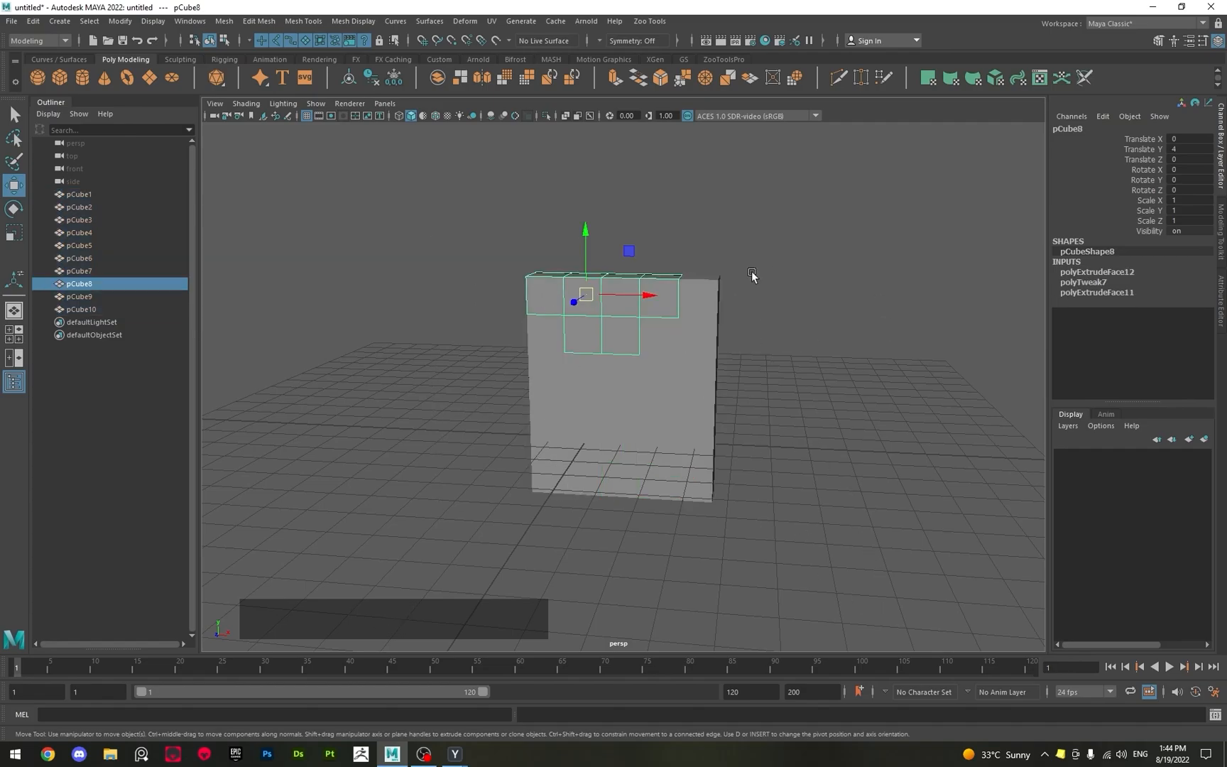
pyautogui.doubleClick(1185, 148)
pyautogui.click(681, 347)
pyautogui.click(588, 444)
pyautogui.click(557, 408)
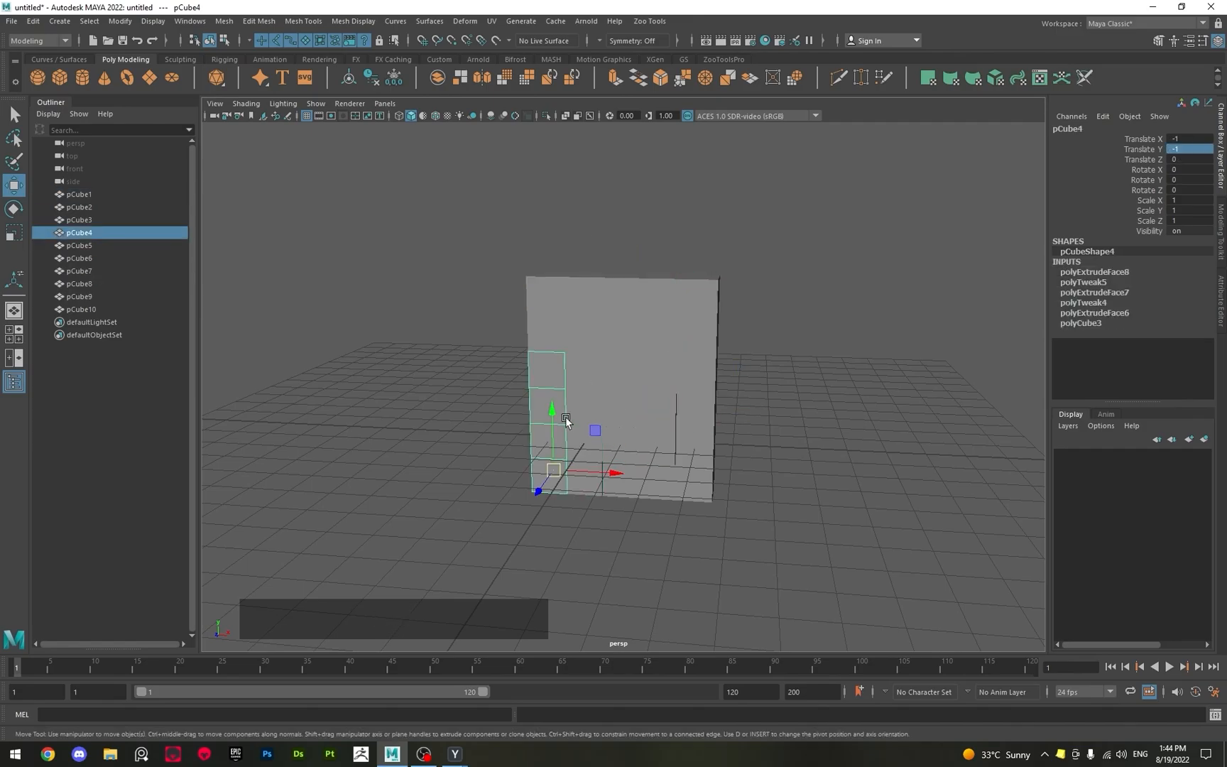
pyautogui.moveTo(435, 199); pyautogui.dragTo(881, 597)
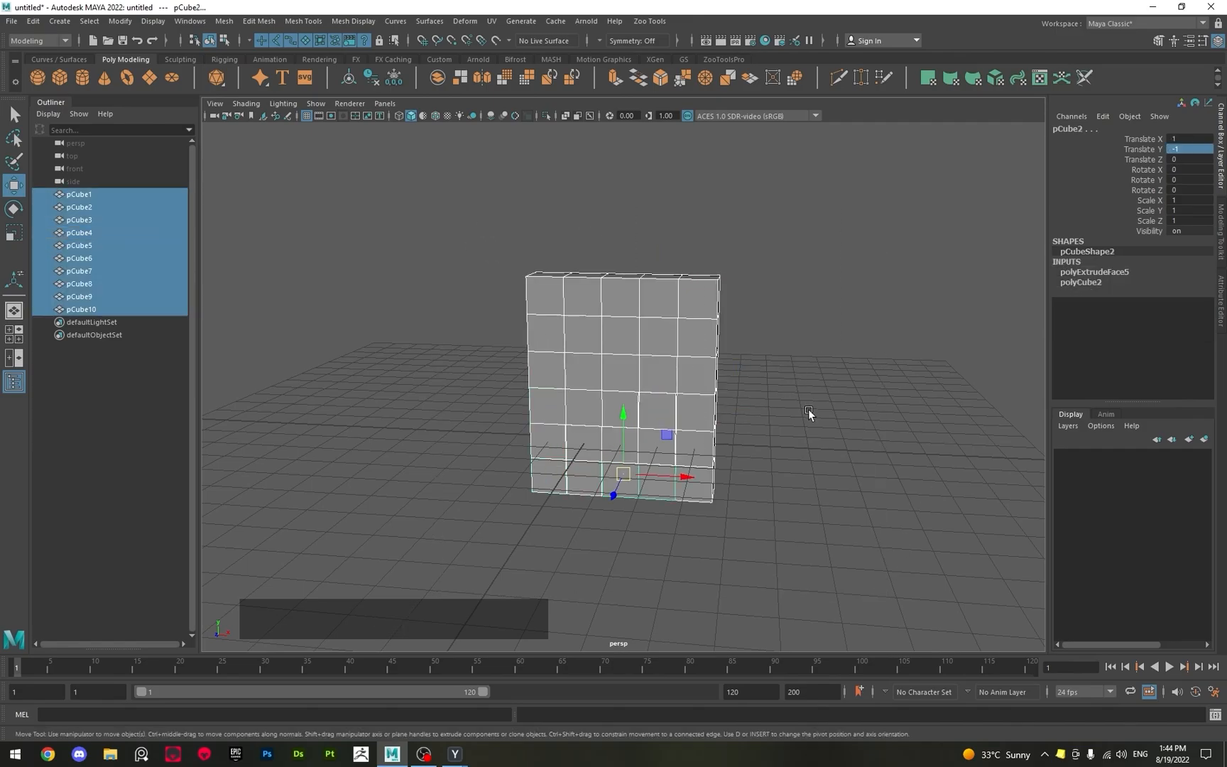
pyautogui.click(777, 447)
# Undo the last selection changes and the slight stray move of pCube1, and clear the selection.
pyautogui.press('z')
pyautogui.press('z')
pyautogui.press('z')
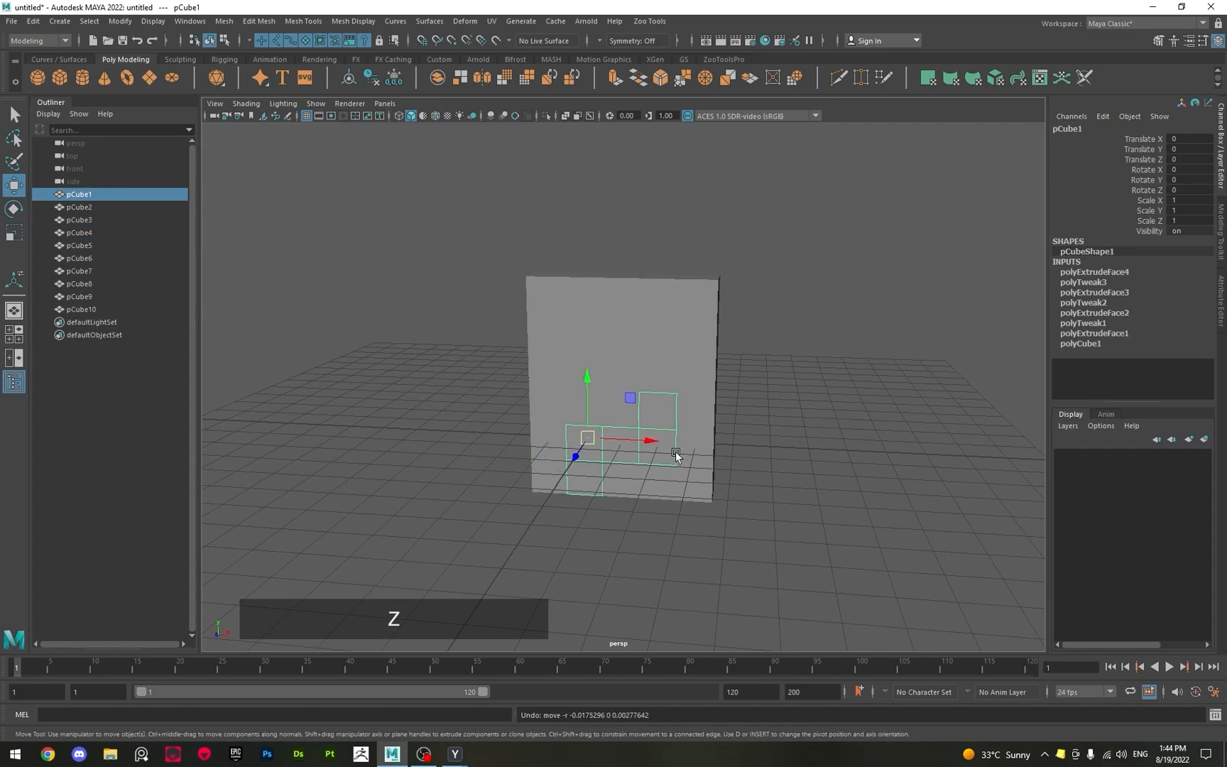
pyautogui.click(718, 458)
# Select all ten blocks and freeze their translate, rotate and scale transformations.
pyautogui.moveTo(411, 202); pyautogui.dragTo(874, 605)
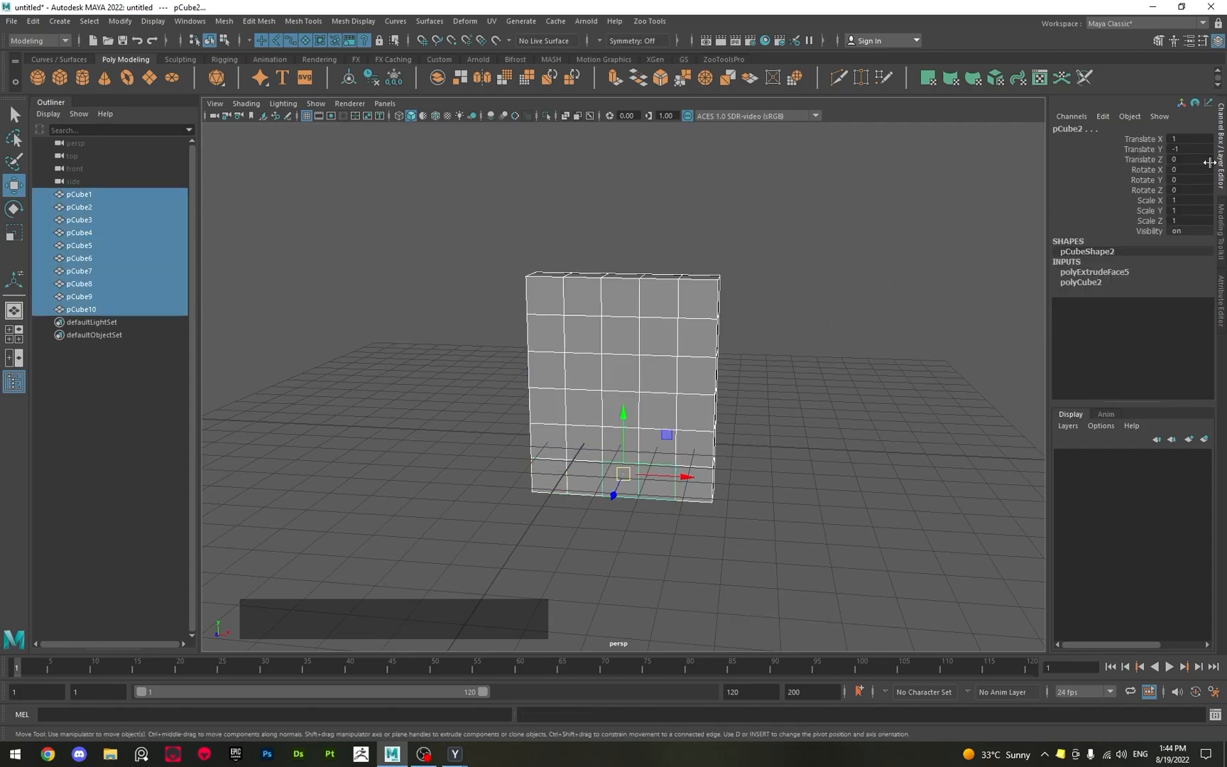
pyautogui.moveTo(1197, 140); pyautogui.dragTo(1188, 187)
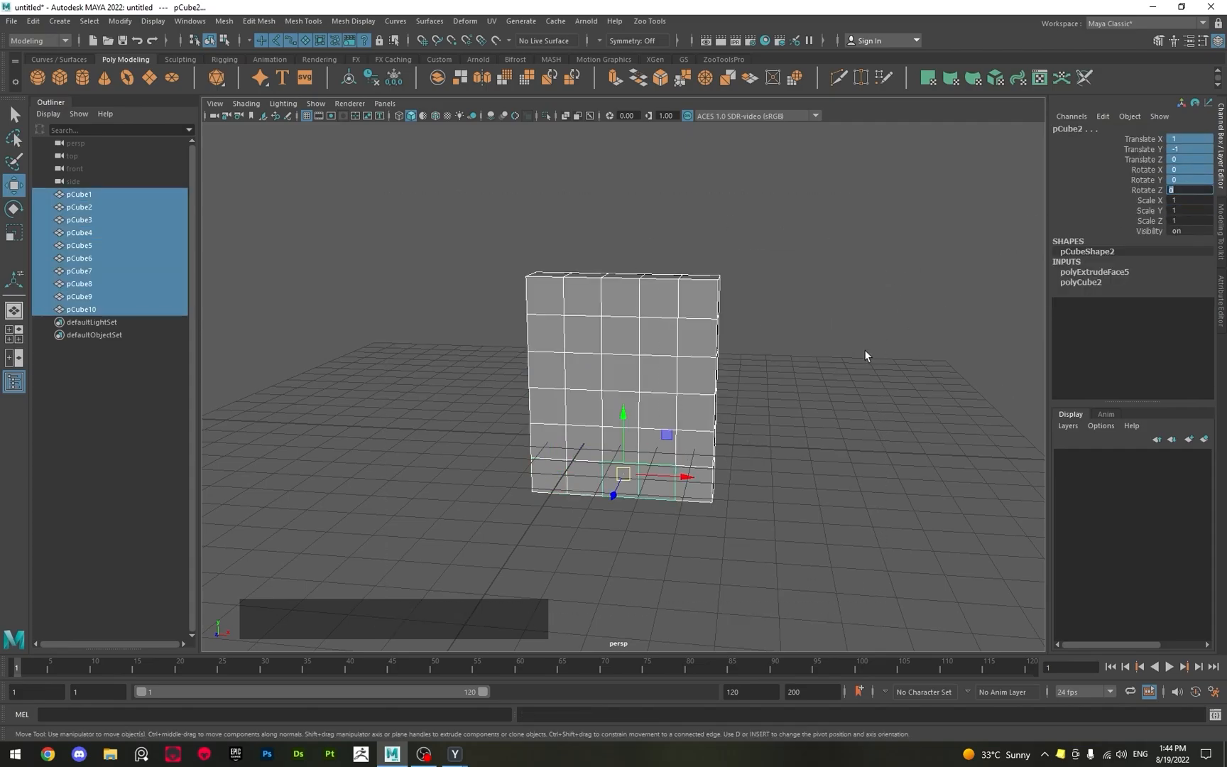
pyautogui.keyDown('alt'); pyautogui.moveTo(865, 355); pyautogui.dragTo(690, 484); pyautogui.keyUp('alt')
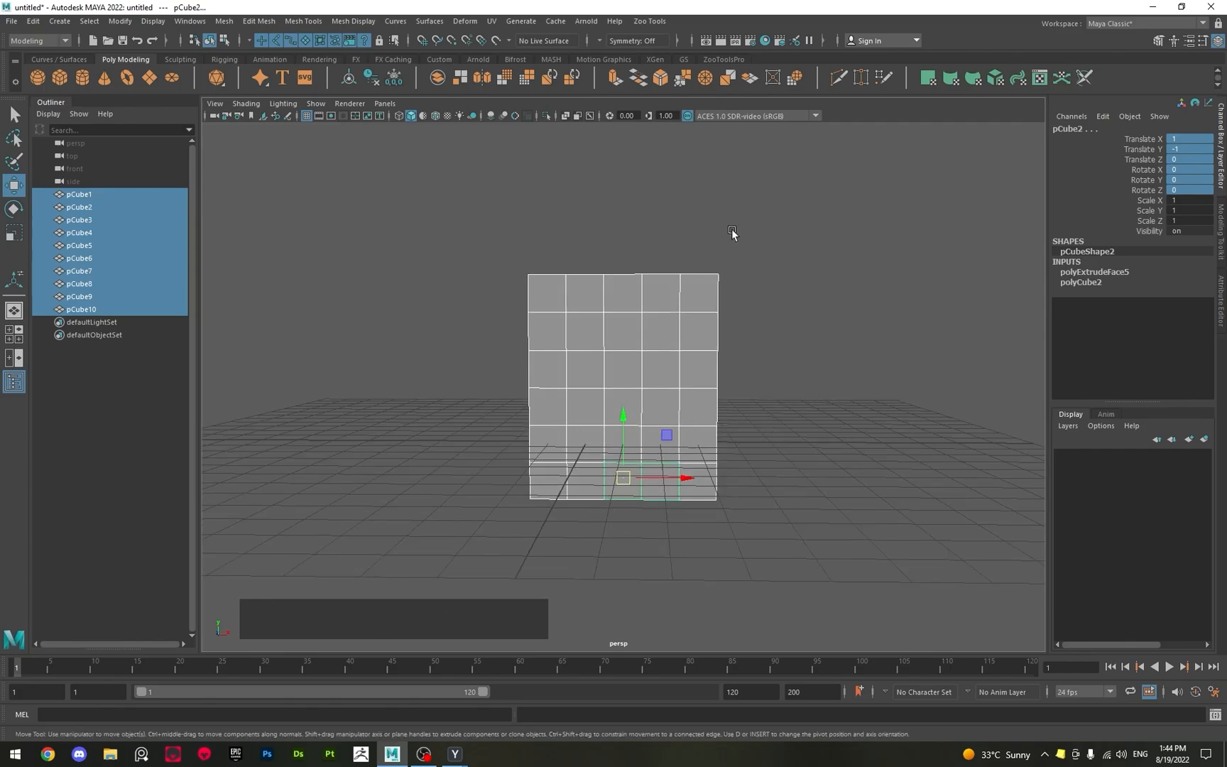
pyautogui.moveTo(446, 213); pyautogui.dragTo(843, 595)
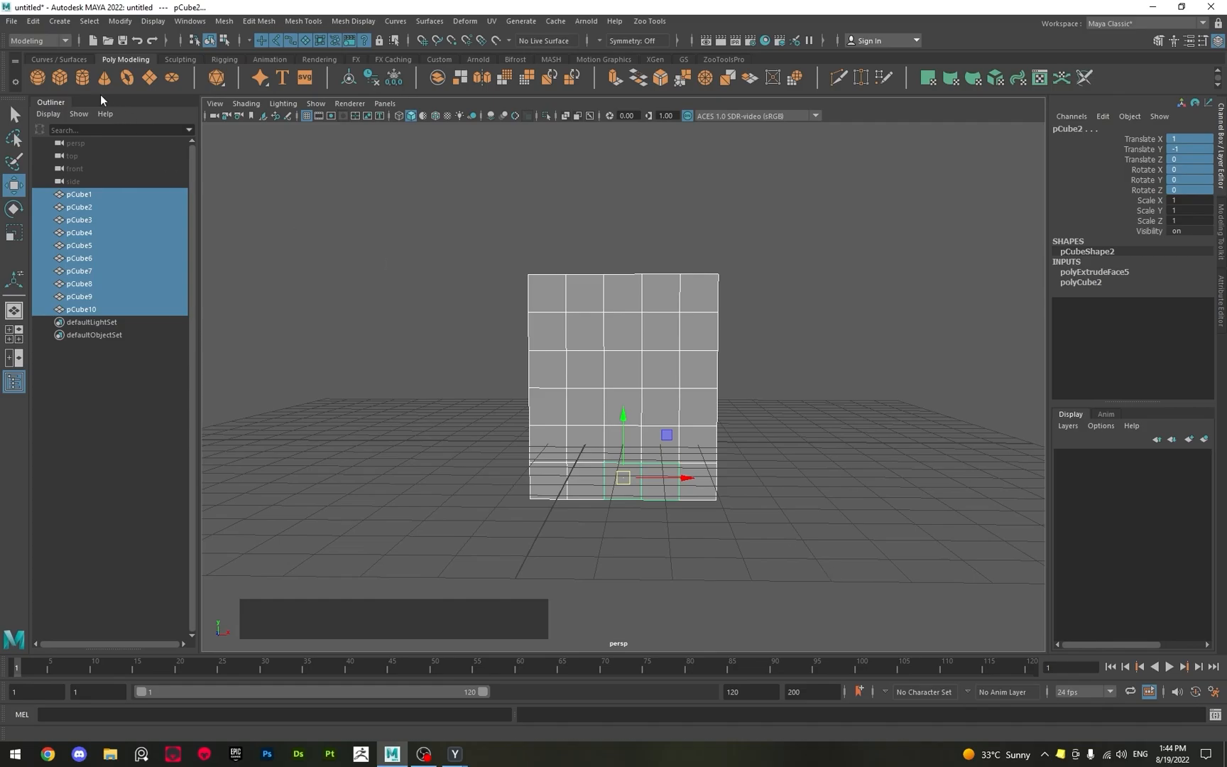
pyautogui.click(119, 21)
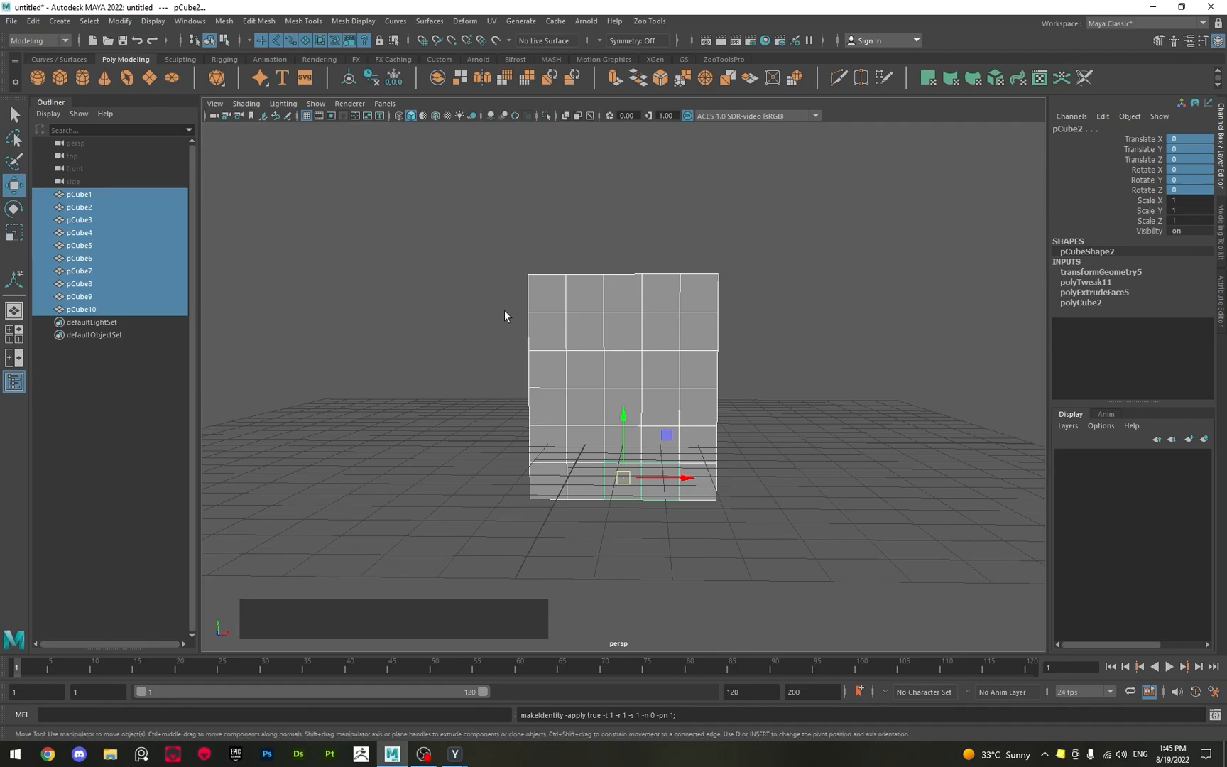
# Select blocks such as pCube10, pCube4 and pCube6 one by one to examine their translate and rotate values, and clear the selection.
pyautogui.click(563, 301)
pyautogui.click(651, 341)
pyautogui.click(540, 362)
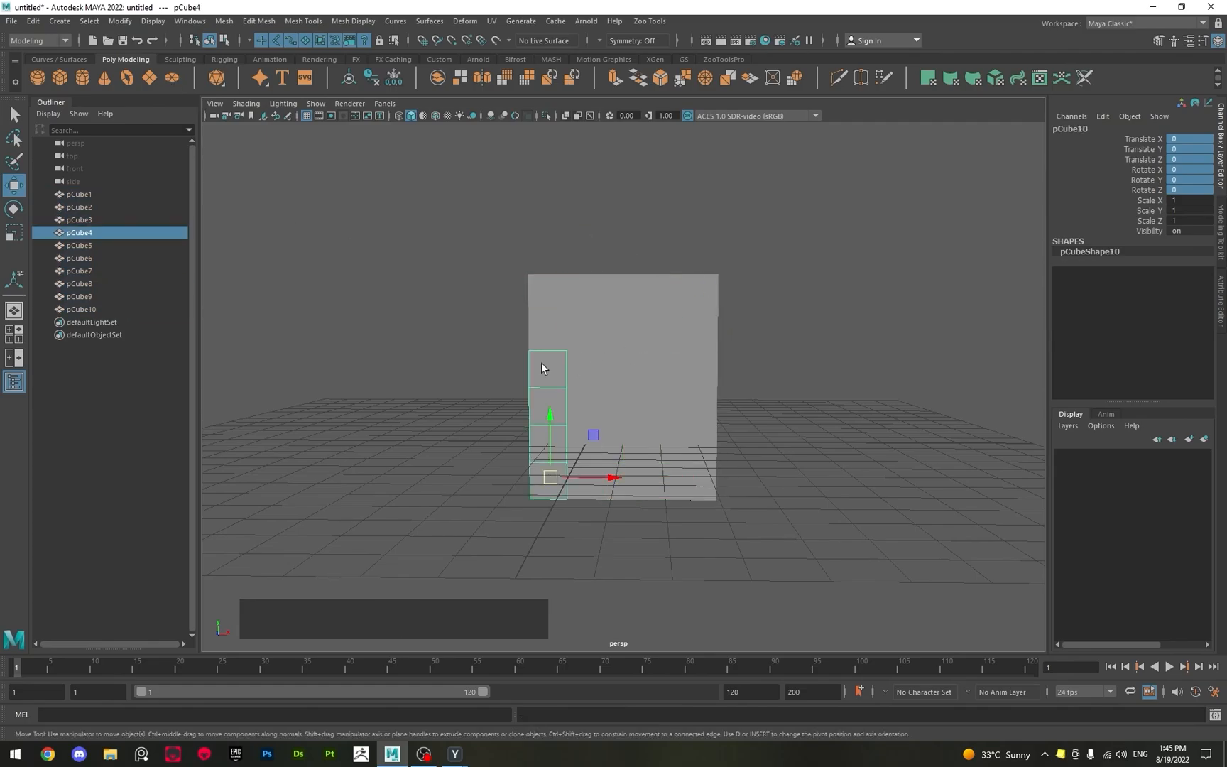
pyautogui.click(593, 403)
pyautogui.click(667, 471)
pyautogui.click(699, 469)
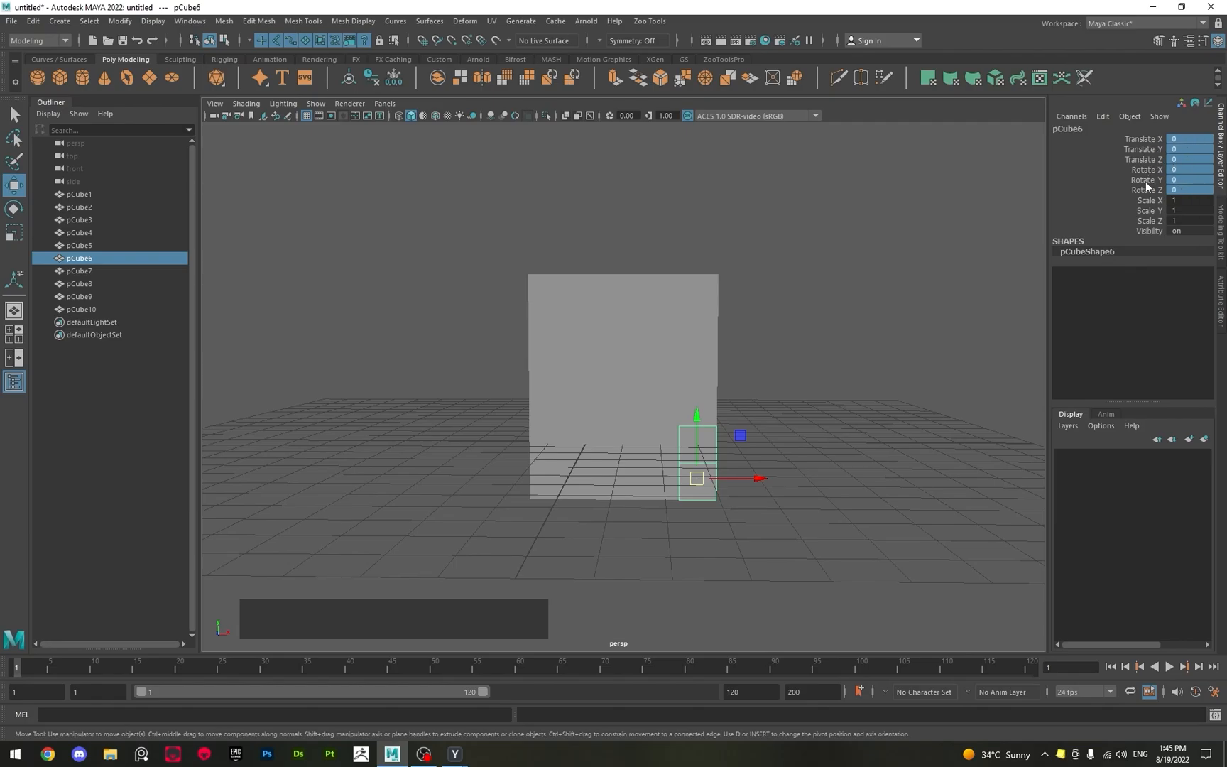
pyautogui.click(943, 245)
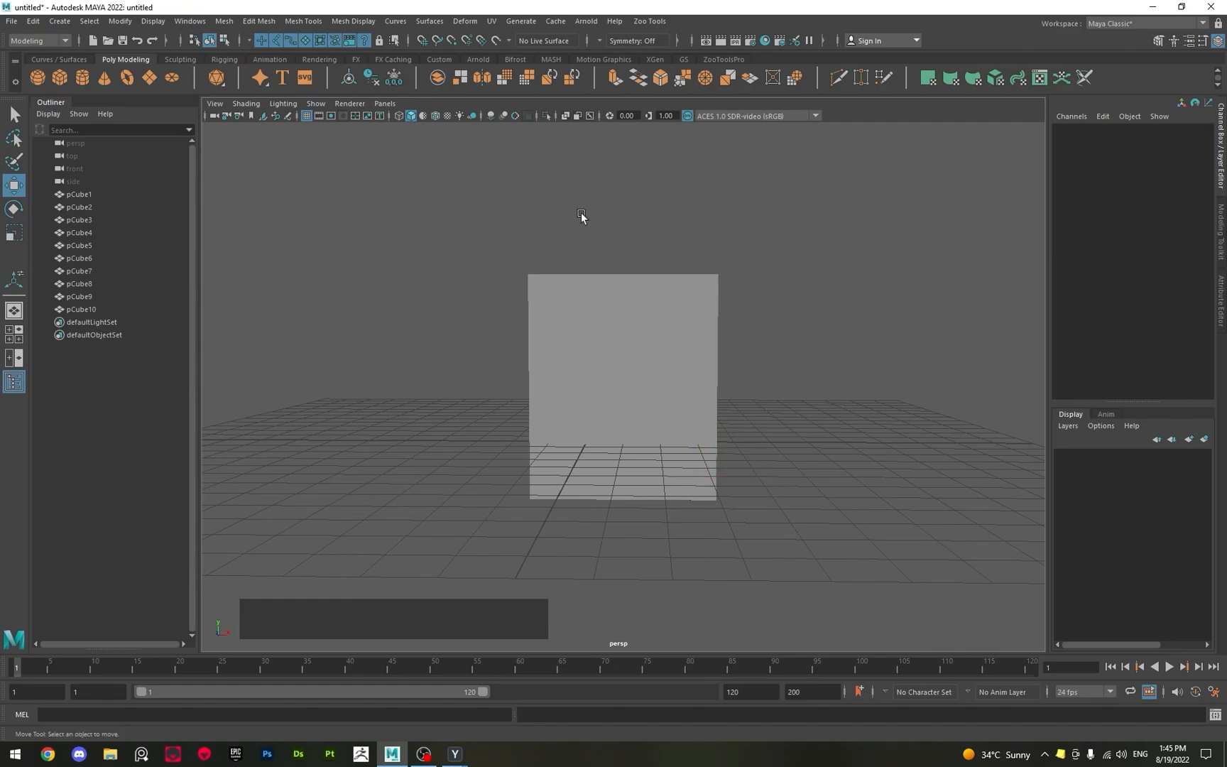
# Select all blocks and then only the top-row block pCube8, and examine the wall from several angles and distances.
pyautogui.moveTo(580, 220); pyautogui.dragTo(415, 298)
pyautogui.moveTo(348, 375)
pyautogui.keyDown('alt'); pyautogui.mouseDown()
pyautogui.moveTo(249, 412)
pyautogui.moveTo(352, 398)
pyautogui.mouseUp(); pyautogui.keyUp('alt')
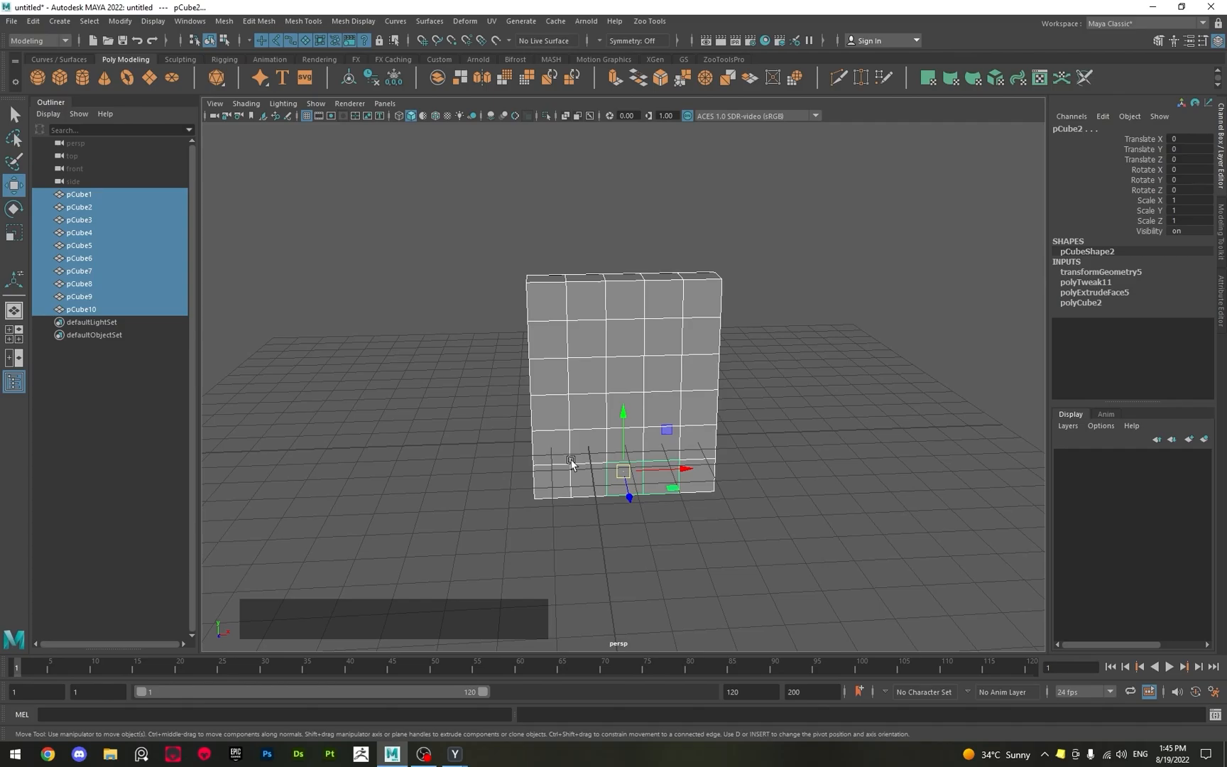
pyautogui.keyDown('alt'); pyautogui.scroll(-3, 500, 458); pyautogui.keyUp('alt')
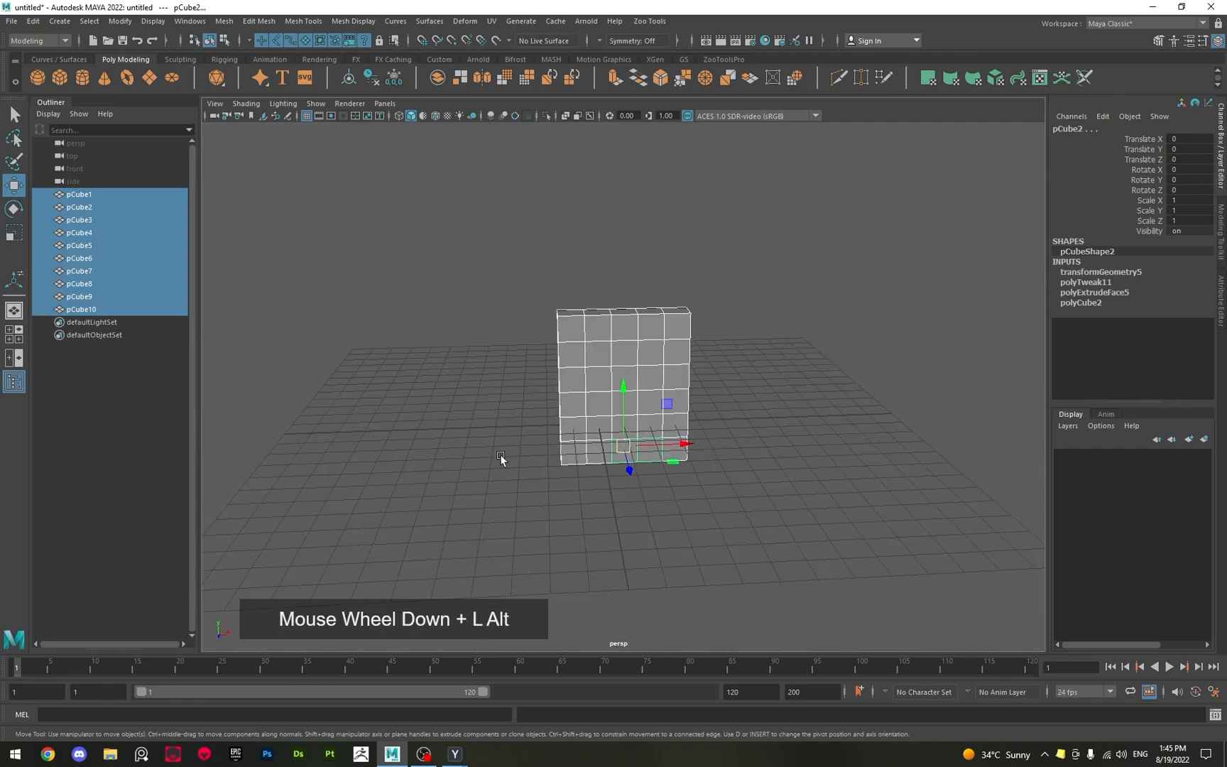
pyautogui.moveTo(500, 510)
pyautogui.keyDown('alt'); pyautogui.mouseDown()
pyautogui.moveTo(471, 468)
pyautogui.moveTo(471, 505)
pyautogui.moveTo(489, 488)
pyautogui.mouseUp(); pyautogui.keyUp('alt')
pyautogui.keyDown('alt'); pyautogui.scroll(4, 471, 505); pyautogui.keyUp('alt')
pyautogui.keyDown('alt'); pyautogui.moveTo(490, 488); pyautogui.dragTo(484, 438, button='middle'); pyautogui.keyUp('alt')
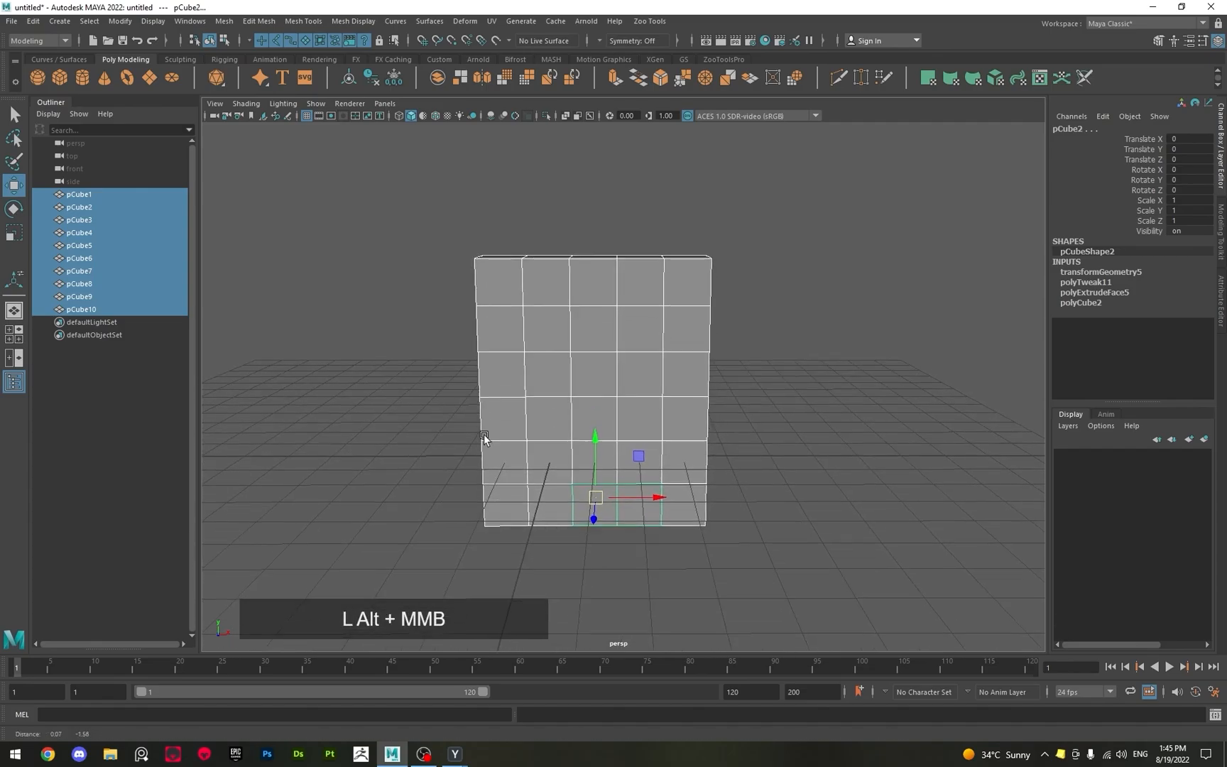
pyautogui.keyDown('alt'); pyautogui.scroll(-5, 598, 410); pyautogui.keyUp('alt')
pyautogui.keyDown('alt'); pyautogui.moveTo(598, 404); pyautogui.dragTo(599, 521, button='middle'); pyautogui.keyUp('alt')
pyautogui.click(572, 438)
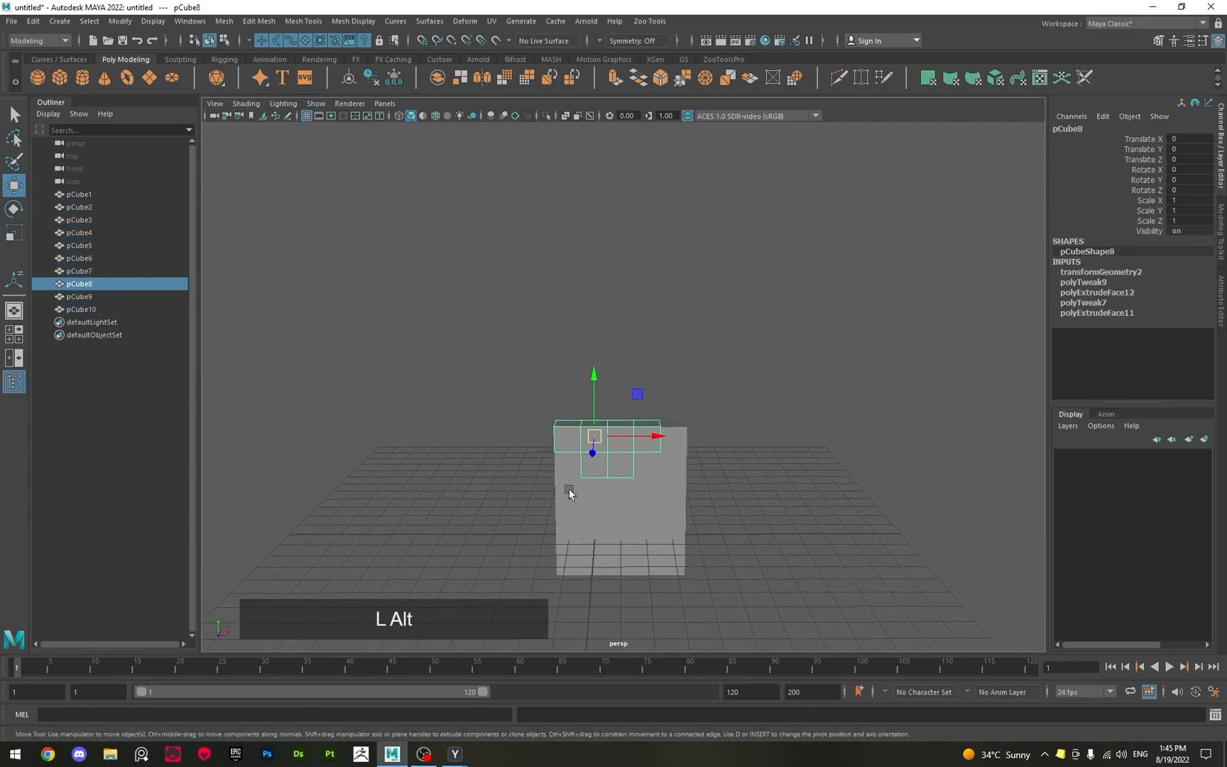
pyautogui.keyDown('alt'); pyautogui.scroll(-3, 568, 469); pyautogui.keyUp('alt')
pyautogui.keyDown('alt'); pyautogui.moveTo(569, 492); pyautogui.dragTo(589, 529); pyautogui.keyUp('alt')
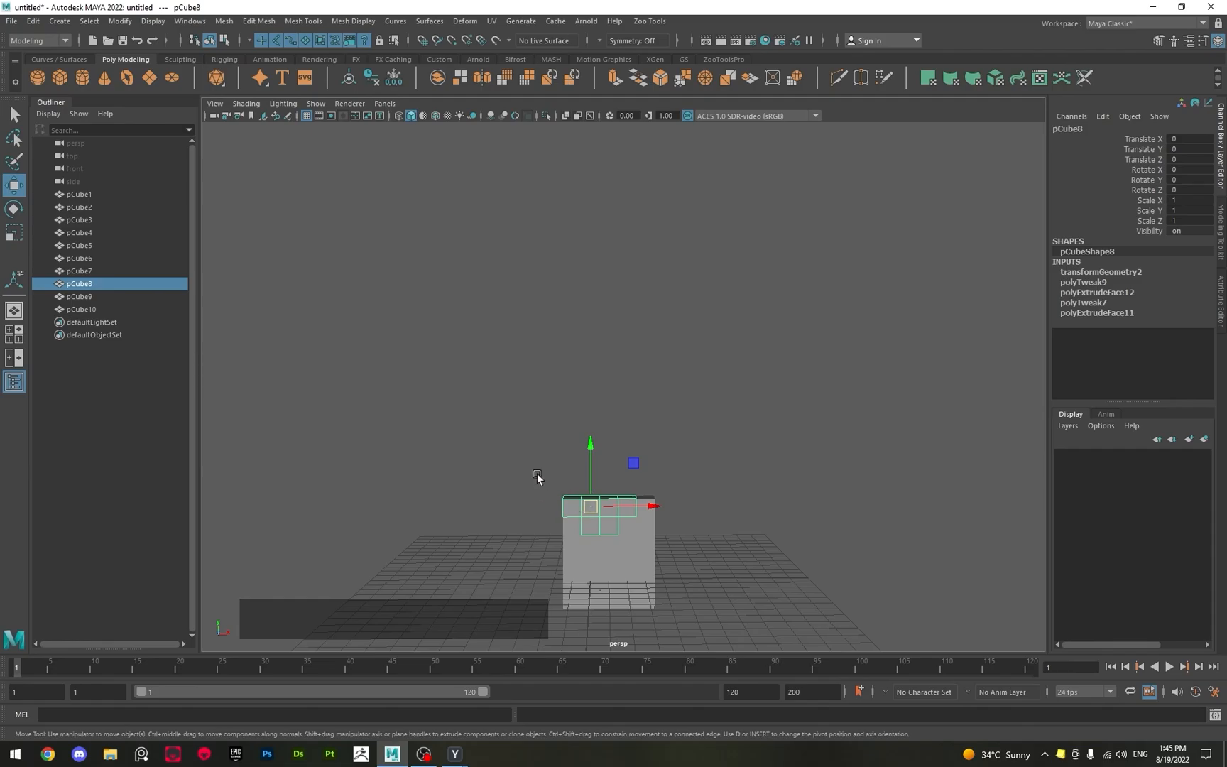
pyautogui.keyDown('alt'); pyautogui.moveTo(539, 479); pyautogui.dragTo(529, 390, button='middle'); pyautogui.keyUp('alt')
pyautogui.keyDown('alt'); pyautogui.moveTo(529, 386); pyautogui.dragTo(545, 428, button='right'); pyautogui.keyUp('alt')
pyautogui.keyDown('alt'); pyautogui.moveTo(546, 438); pyautogui.dragTo(547, 419, button='middle'); pyautogui.keyUp('alt')
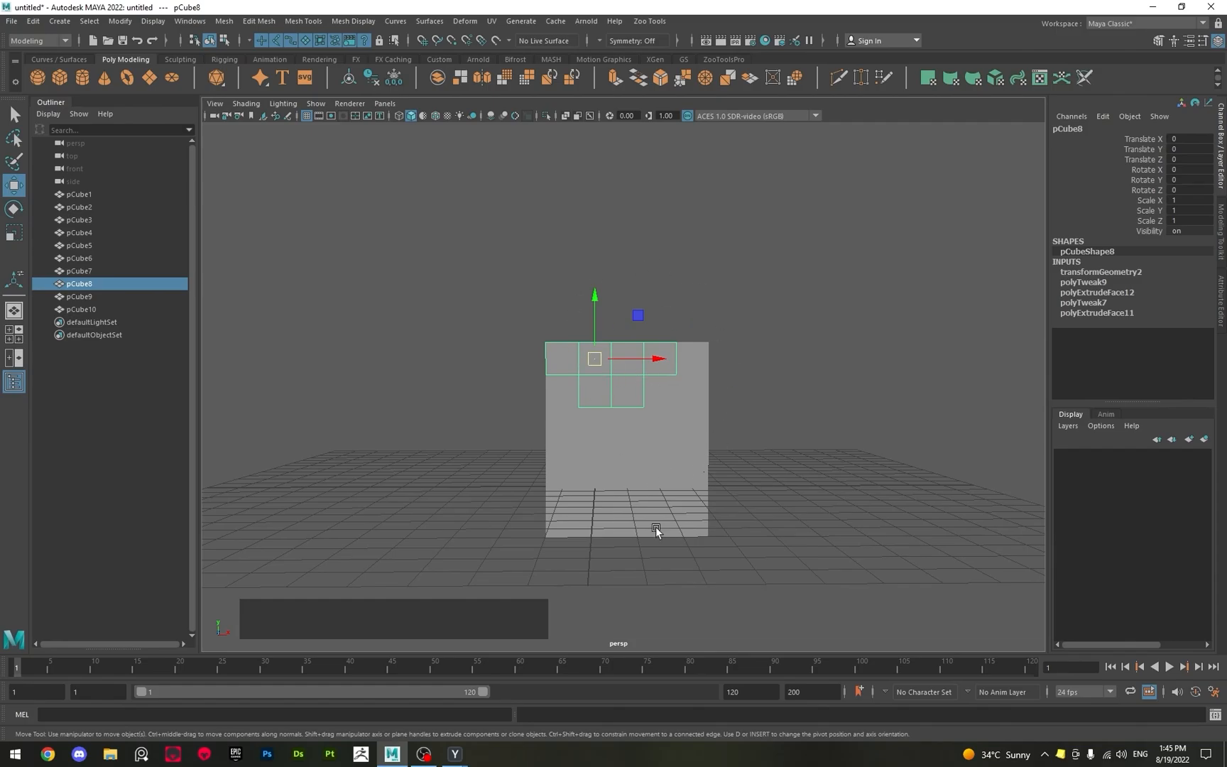
# Raise pCube6 above the wall to a Translate Y of about 6.17 and key its transforms at frame 1.
pyautogui.click(646, 500)
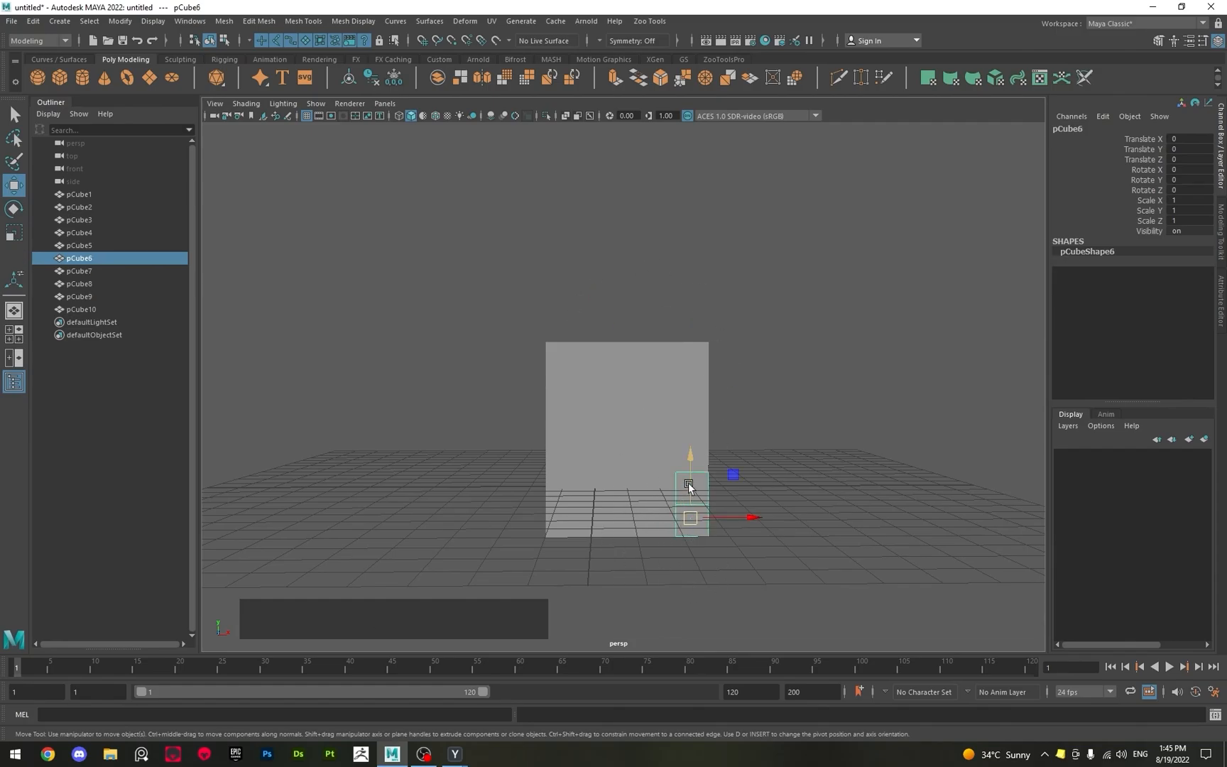
pyautogui.keyDown('alt'); pyautogui.scroll(-3, 688, 482); pyautogui.keyUp('alt')
pyautogui.keyDown('alt'); pyautogui.moveTo(688, 482); pyautogui.dragTo(666, 312); pyautogui.keyUp('alt')
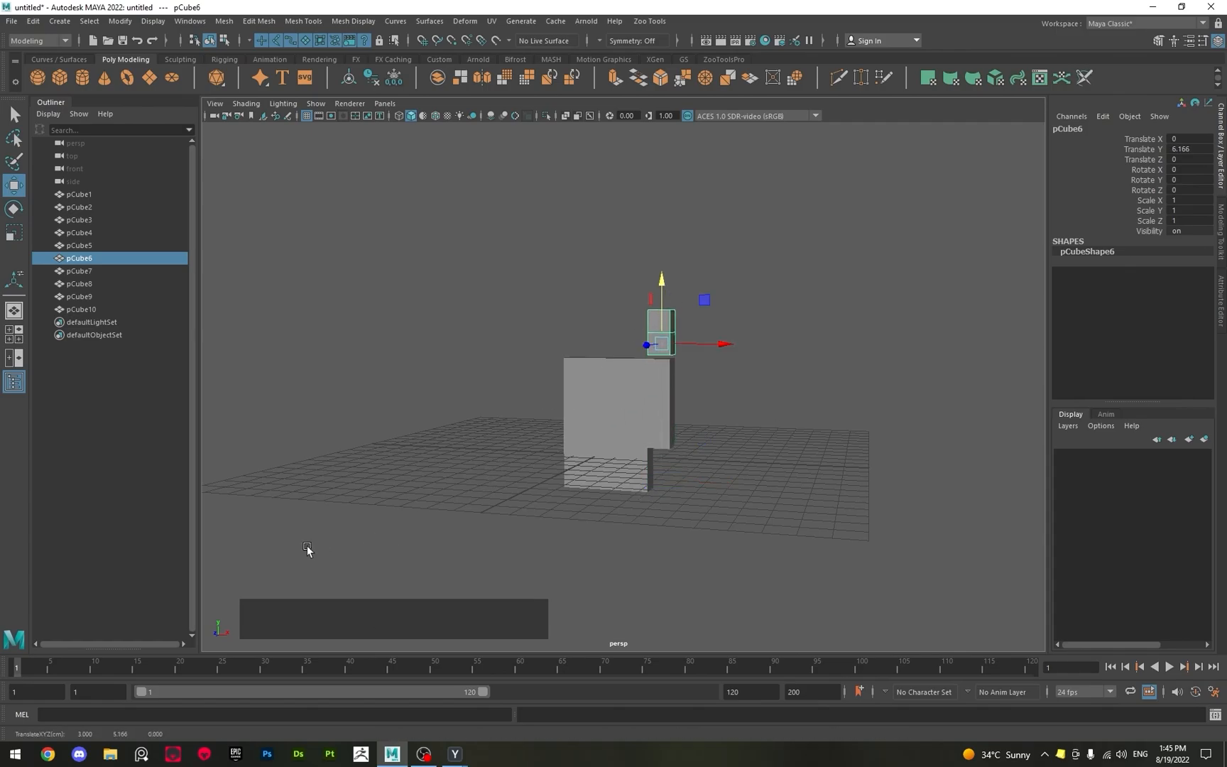
pyautogui.press('s')
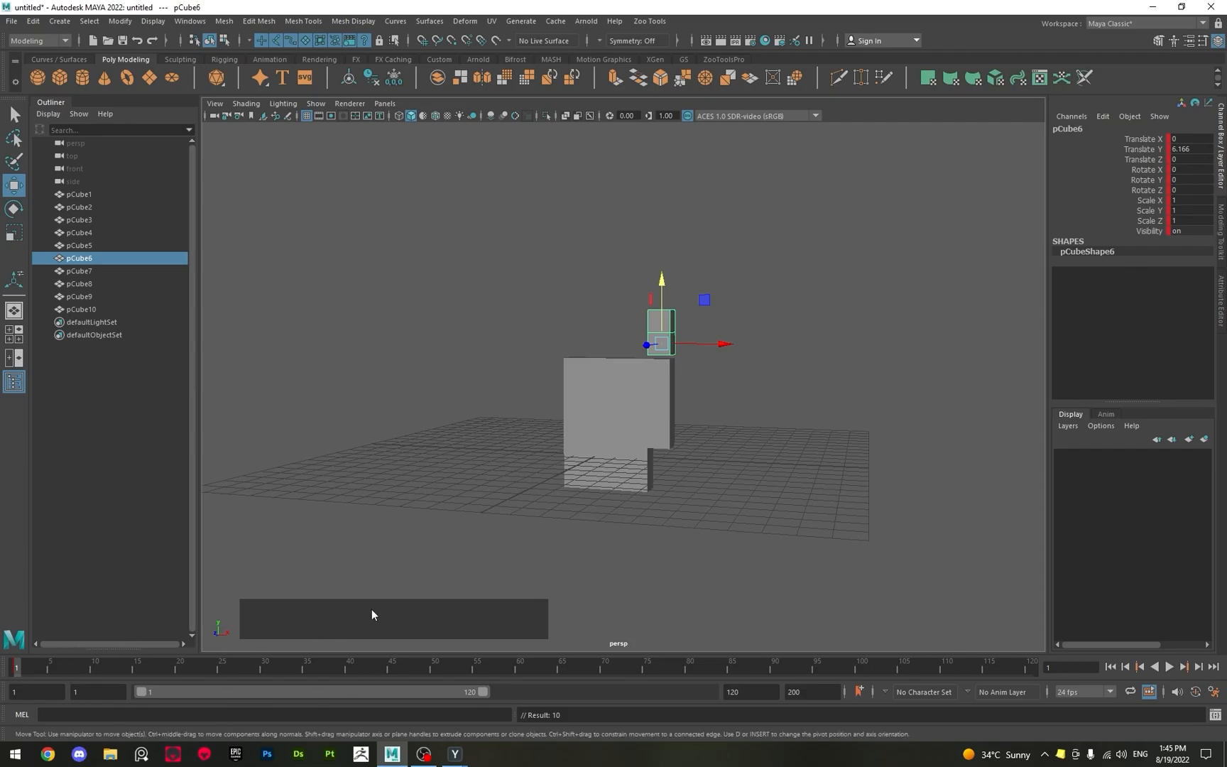
pyautogui.moveTo(18, 674)
pyautogui.mouseDown()
pyautogui.moveTo(35, 672)
pyautogui.moveTo(15, 670)
pyautogui.mouseUp()
pyautogui.moveTo(582, 276); pyautogui.dragTo(739, 330)
pyautogui.keyDown('alt'); pyautogui.moveTo(600, 317); pyautogui.dragTo(636, 321); pyautogui.keyUp('alt')
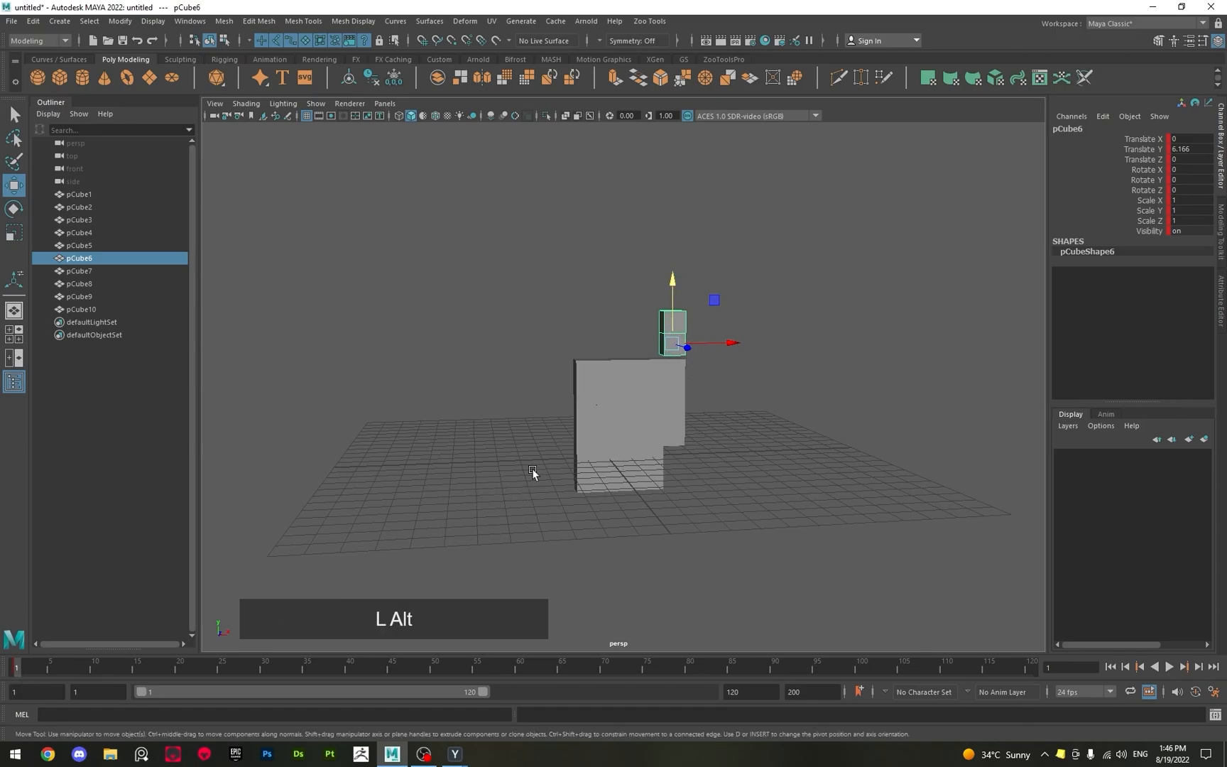
pyautogui.keyDown('alt'); pyautogui.moveTo(531, 468); pyautogui.dragTo(526, 462); pyautogui.keyUp('alt')
# Raise pCube2 to a Translate Y of about 8.36 and key its transforms at frame 5.
pyautogui.click(639, 479)
pyautogui.keyDown('alt'); pyautogui.moveTo(636, 478); pyautogui.dragTo(579, 462); pyautogui.keyUp('alt')
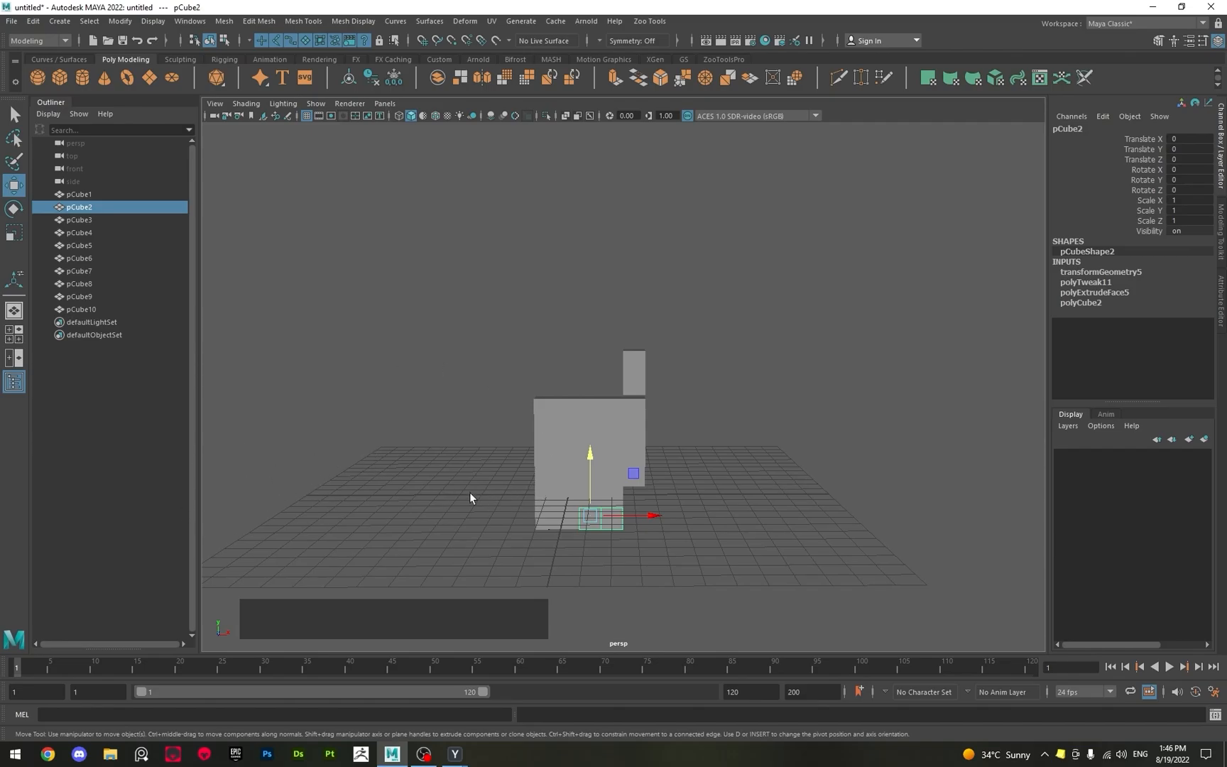
pyautogui.moveTo(22, 668); pyautogui.dragTo(51, 671)
pyautogui.moveTo(592, 460); pyautogui.dragTo(591, 276)
pyautogui.press('s')
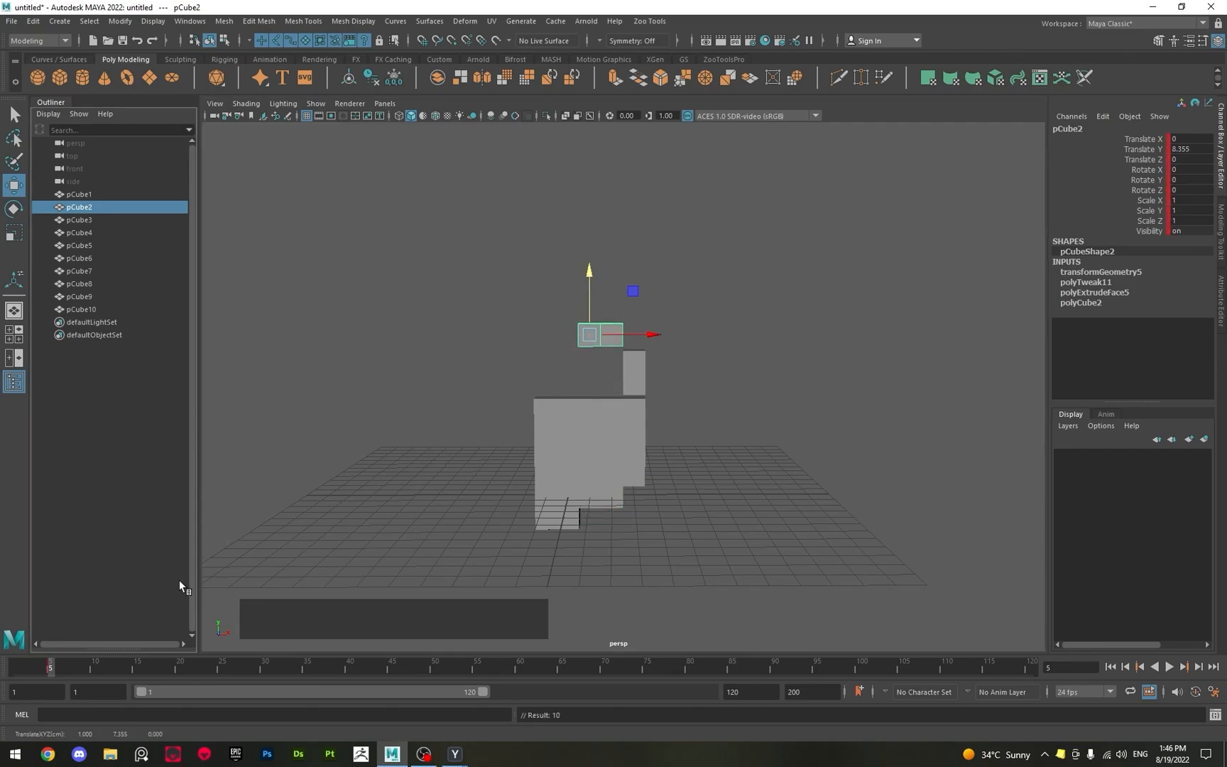
pyautogui.click(616, 351)
# Raise pCube1 to a Translate Y of about 9.78 and key its transforms at frame 10.
pyautogui.click(560, 518)
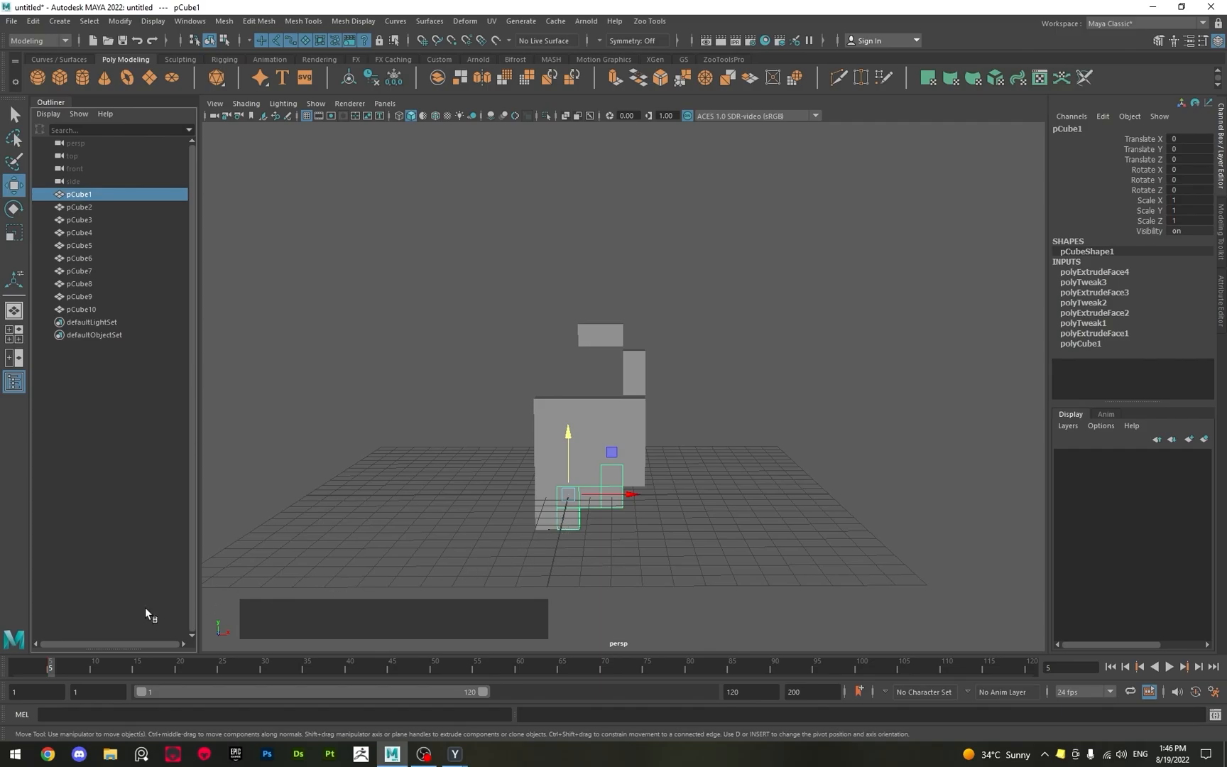
pyautogui.click(93, 659)
pyautogui.moveTo(572, 450); pyautogui.dragTo(586, 222)
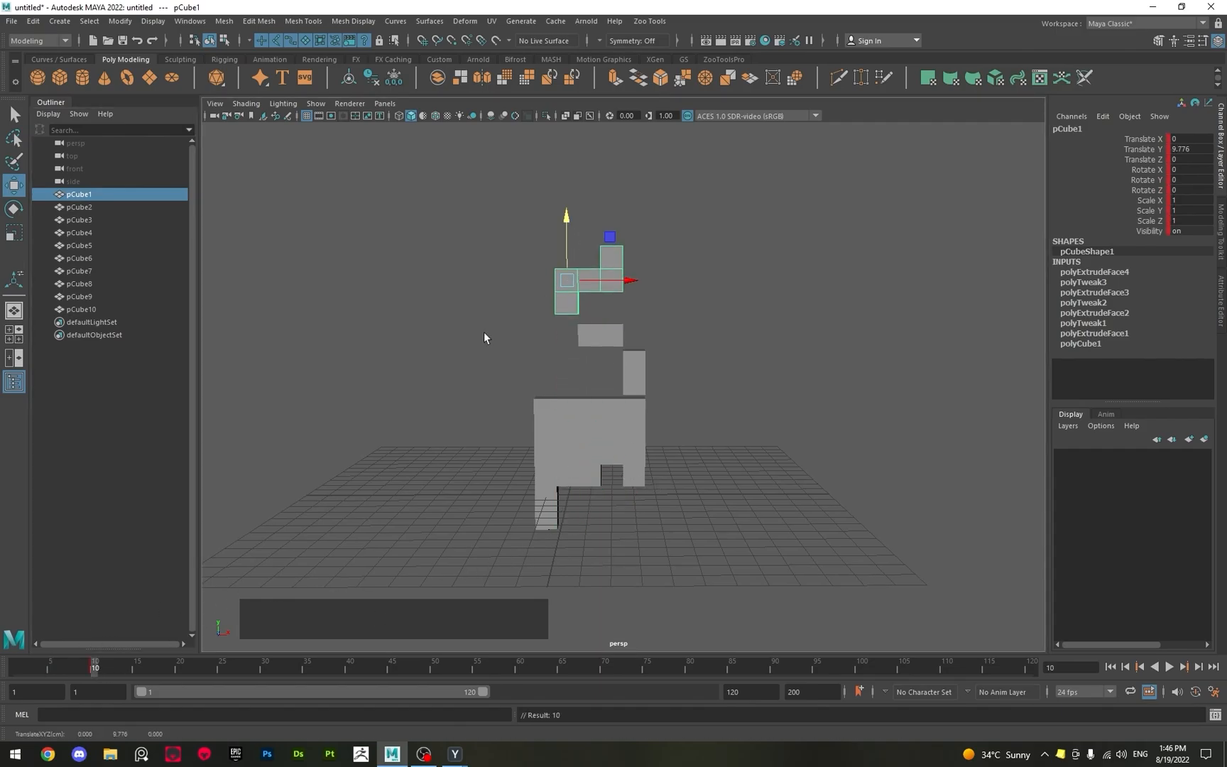
# Go to frame 15 and raise pCube4 to a Translate Y of about 12.14.
pyautogui.click(137, 666)
pyautogui.click(547, 512)
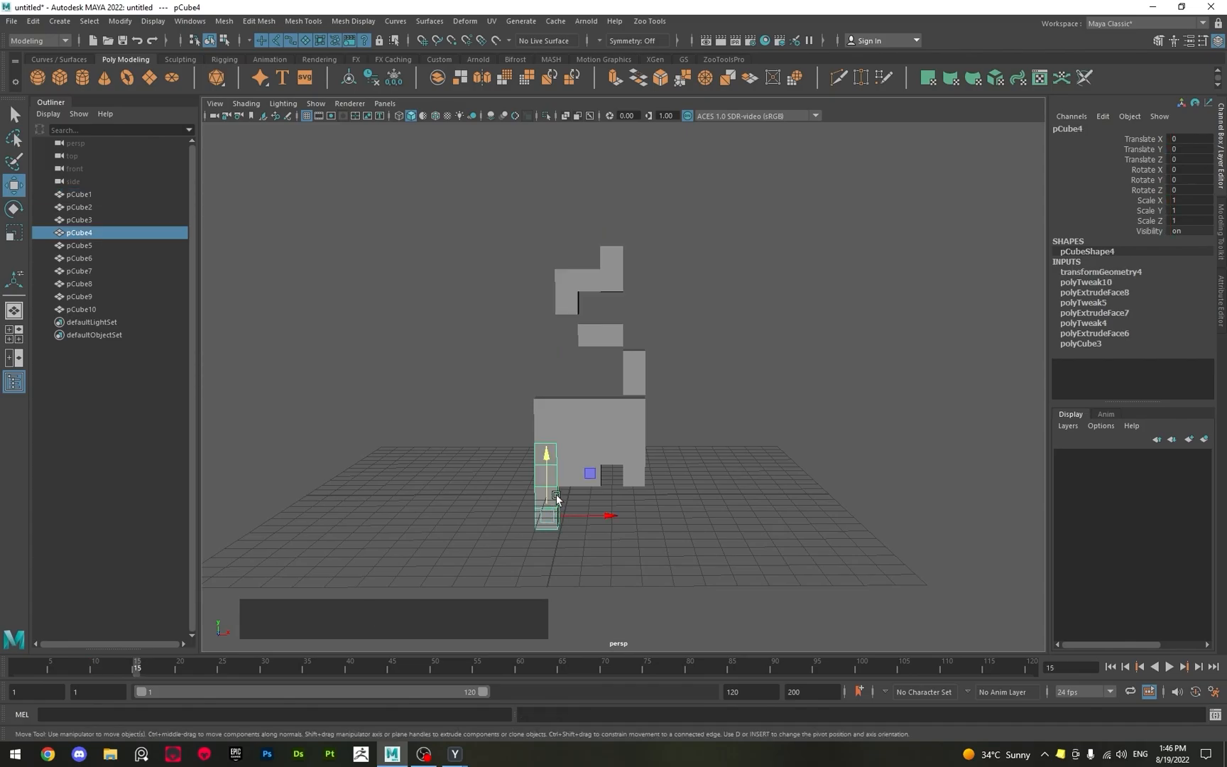
pyautogui.moveTo(546, 474); pyautogui.dragTo(543, 201)
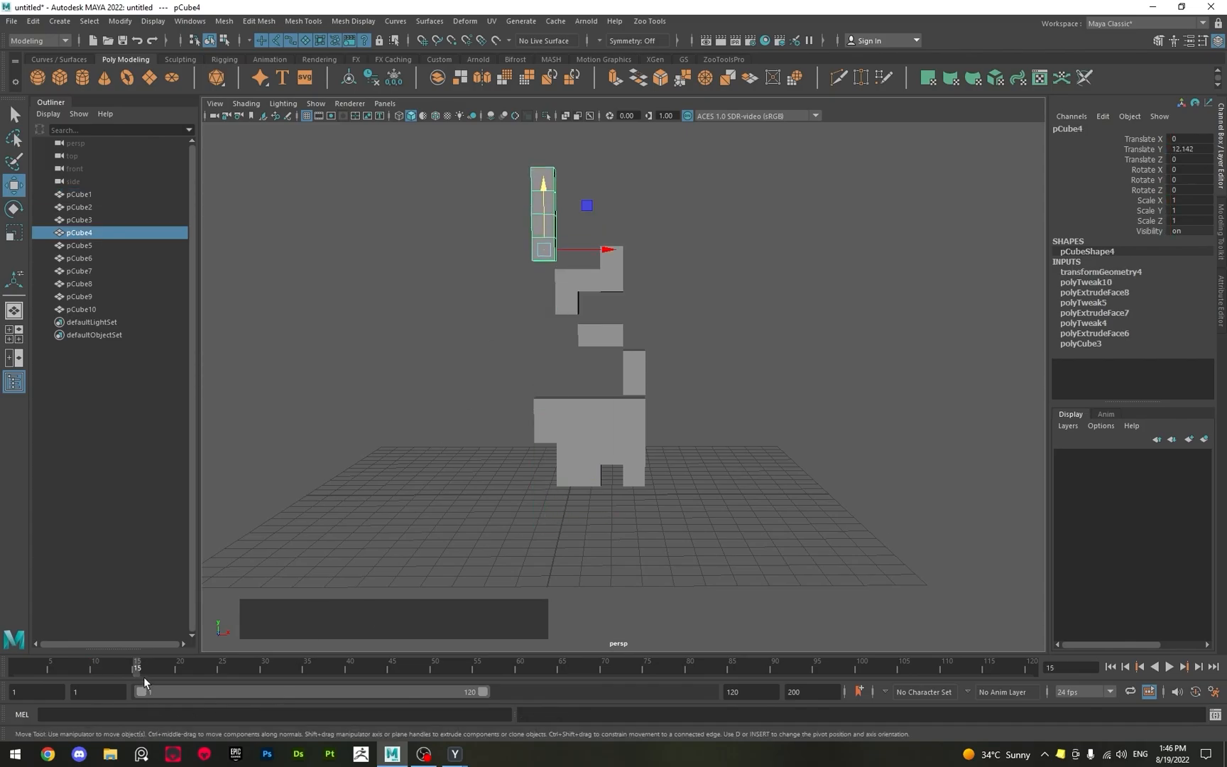
# Raise pCube5 to a Translate Y of about 11.35 and key its transforms at frame 15.
pyautogui.click(638, 480)
pyautogui.moveTo(639, 439); pyautogui.dragTo(646, 182)
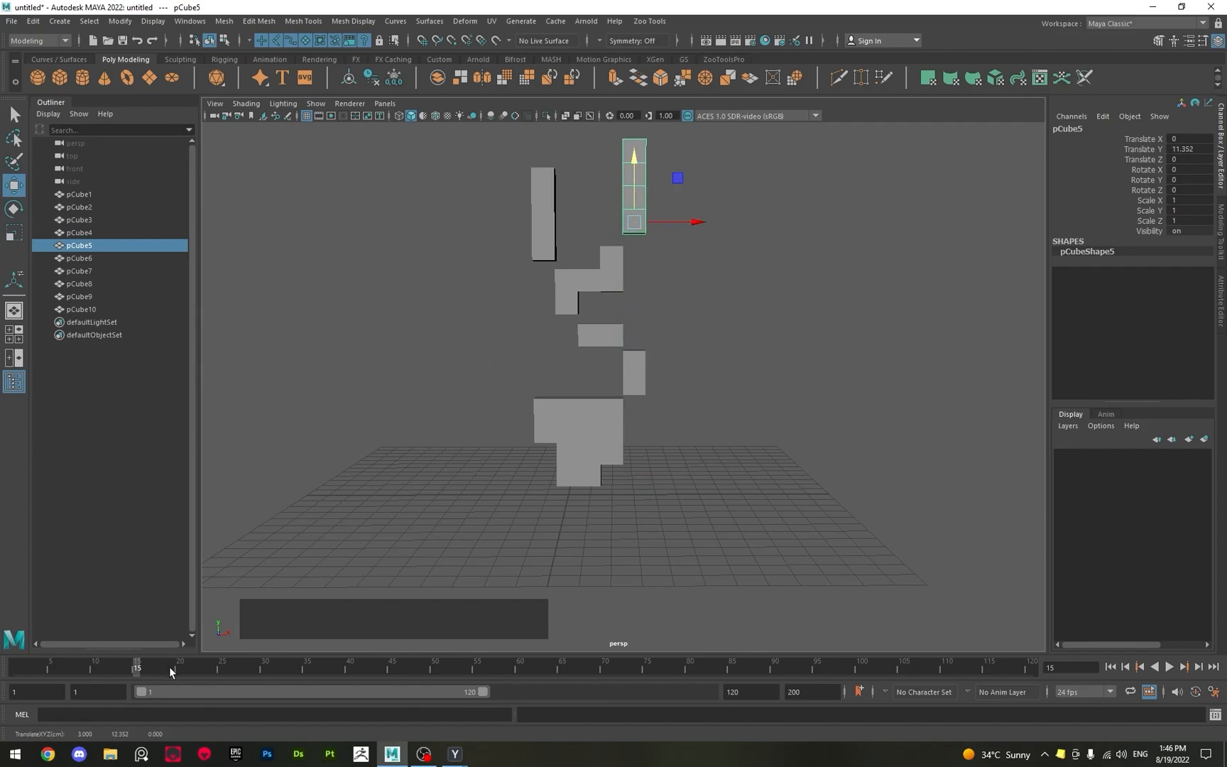
pyautogui.press('s')
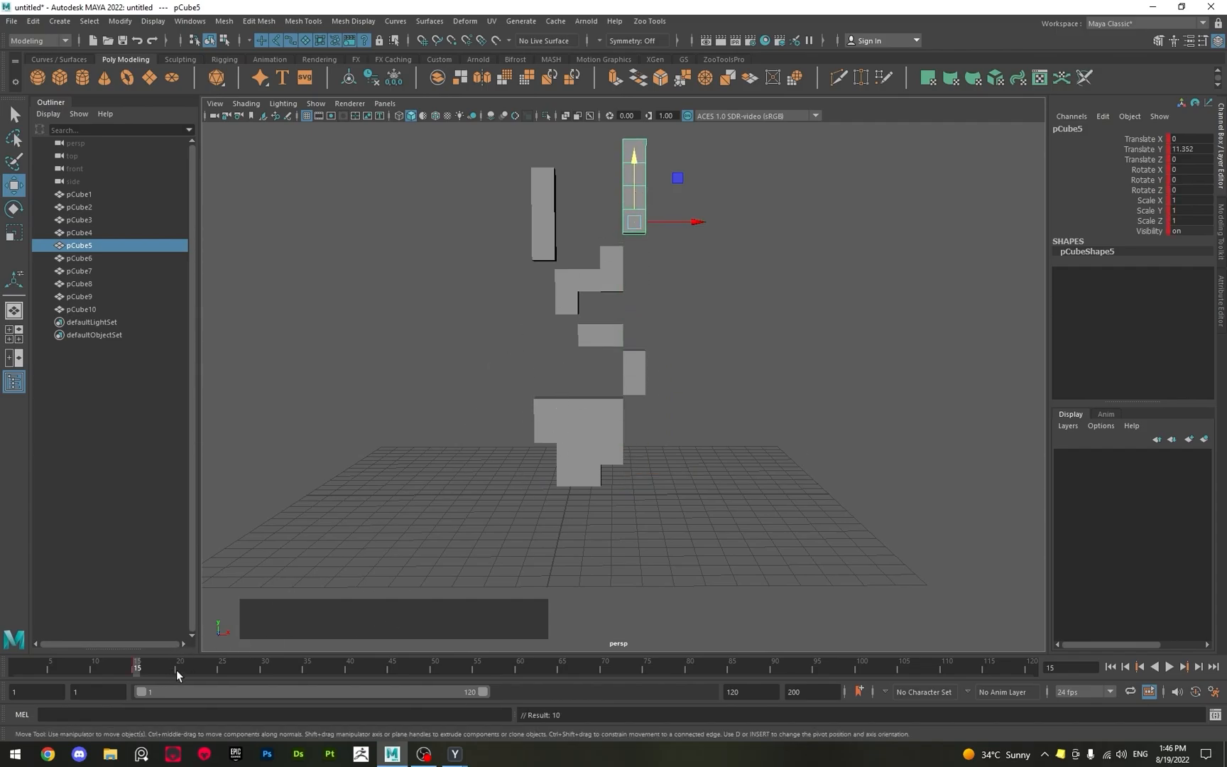
# Raise pCube3 to a Translate Y of about 15.13 and key its transforms at frame 20.
pyautogui.click(178, 669)
pyautogui.click(577, 477)
pyautogui.moveTo(462, 183); pyautogui.dragTo(699, 210)
pyautogui.keyDown('alt'); pyautogui.moveTo(665, 252); pyautogui.dragTo(658, 318, button='middle'); pyautogui.keyUp('alt')
pyautogui.click(575, 540)
pyautogui.moveTo(562, 503); pyautogui.dragTo(573, 135)
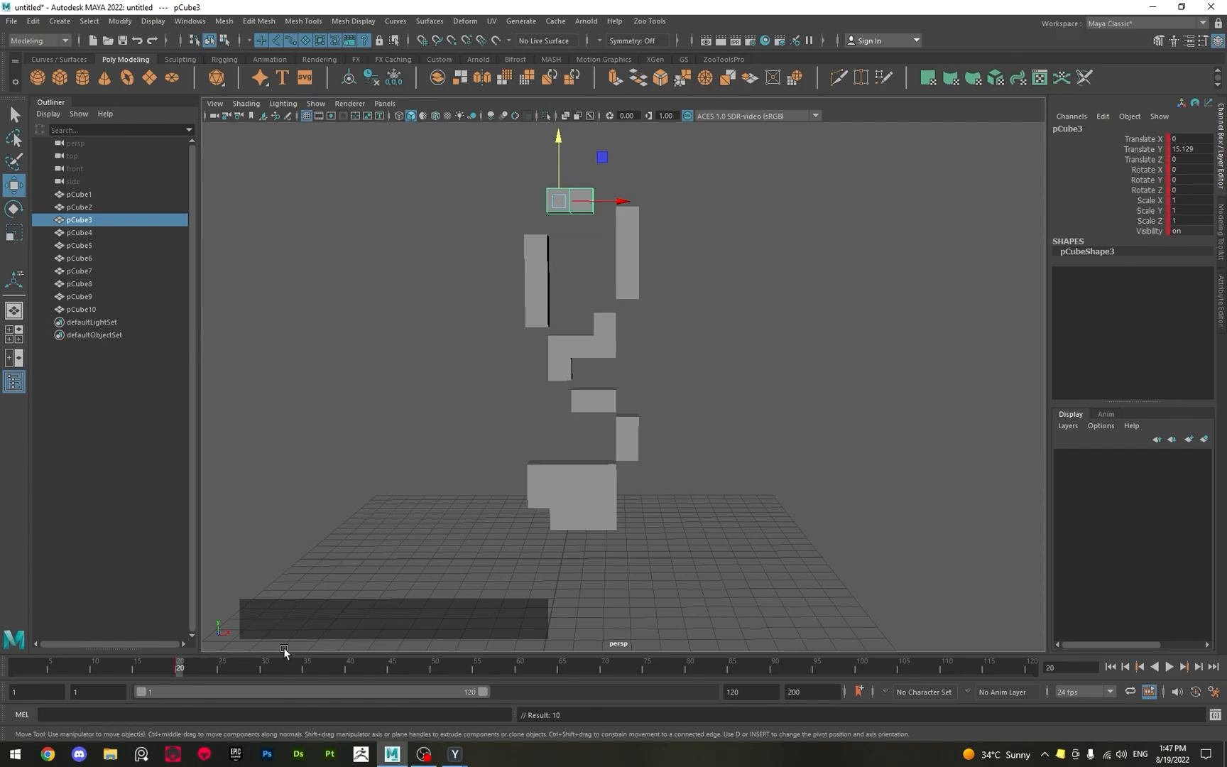
# Raise pCube7 to a Translate Y of about 15.92, key its transforms at frame 25, and clear the selection.
pyautogui.click(219, 666)
pyautogui.click(585, 526)
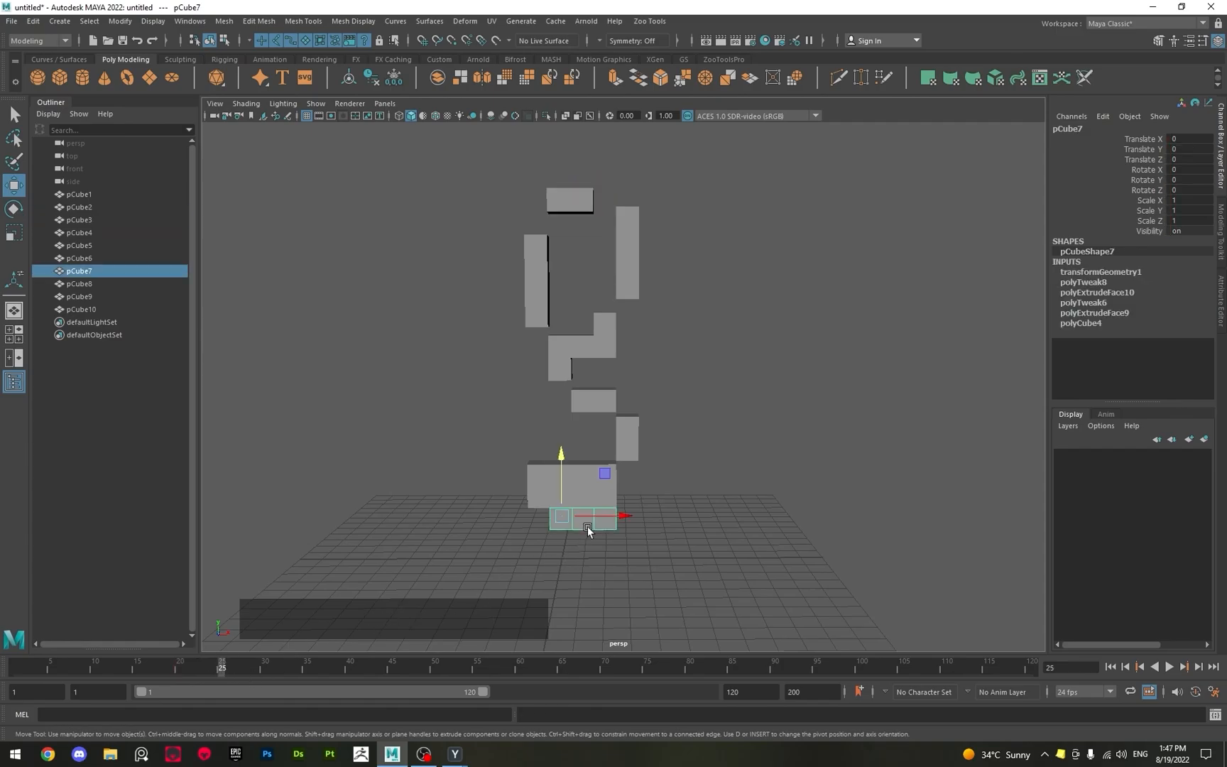
pyautogui.moveTo(559, 495); pyautogui.dragTo(584, 136)
pyautogui.press('s')
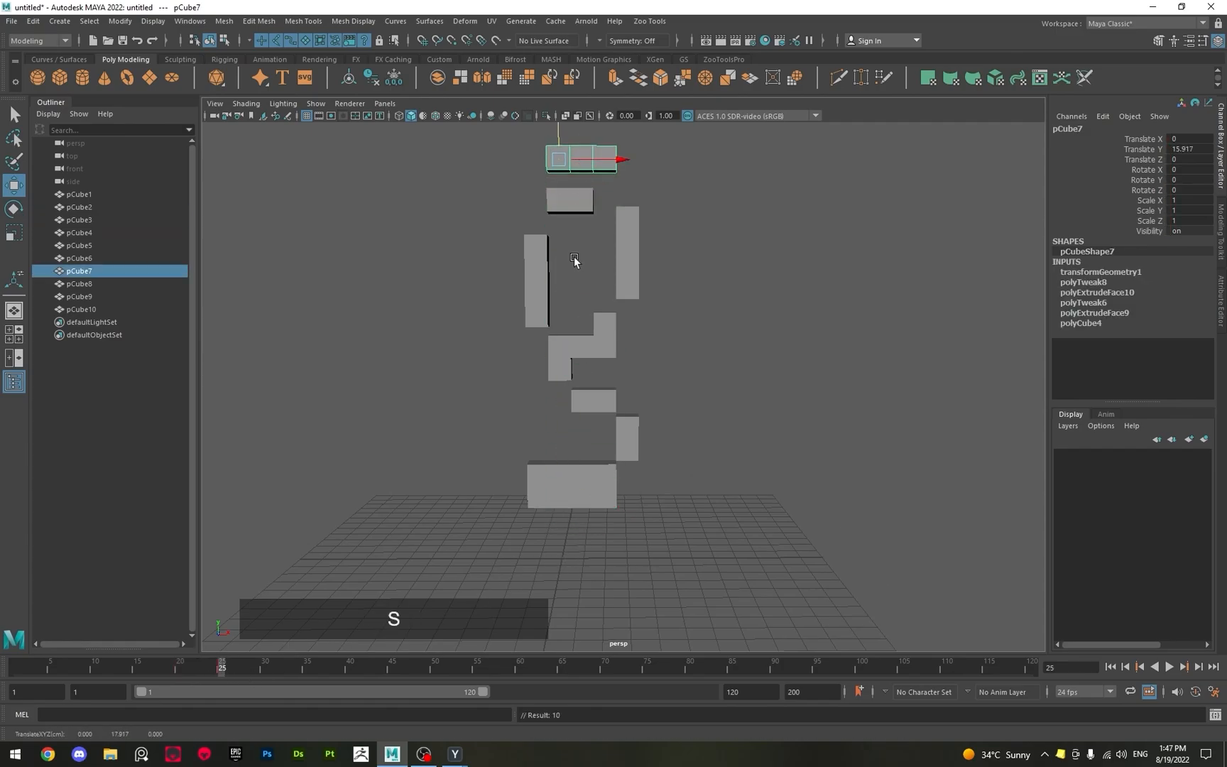
pyautogui.click(550, 512)
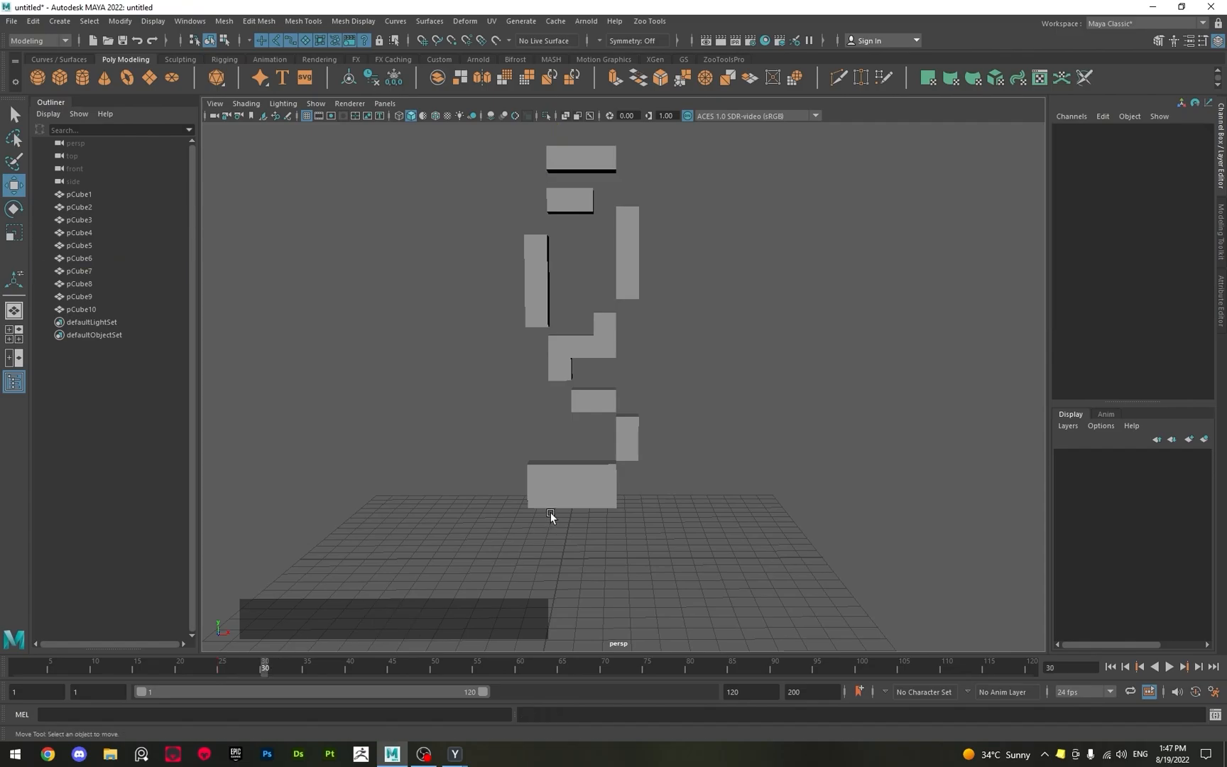
# Raise pCube9 to a Translate Y of about 16.46 and key its transforms at frame 30.
pyautogui.click(540, 504)
pyautogui.moveTo(540, 504); pyautogui.dragTo(534, 106)
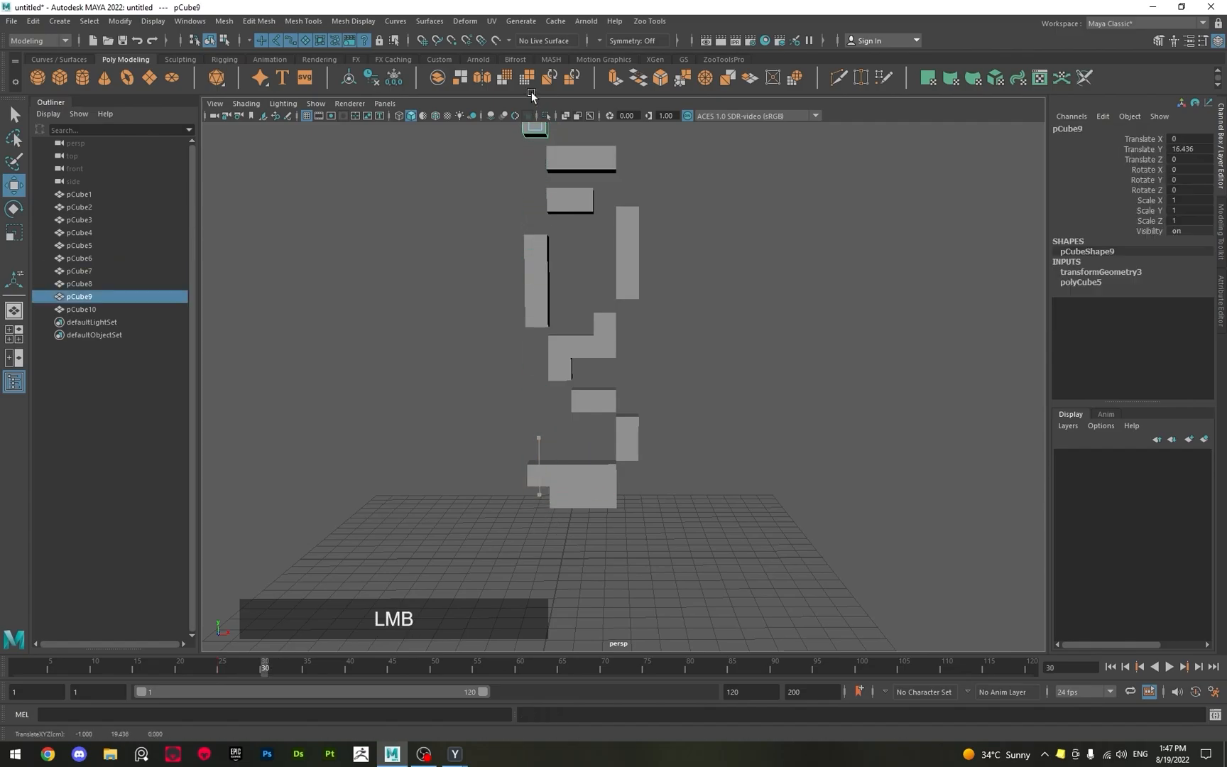
pyautogui.press('s')
# Go to frame 35, raise pCube10 to a Translate Y of about 16.82, and key its transforms.
pyautogui.click(307, 667)
pyautogui.scroll(-3, 490, 489)
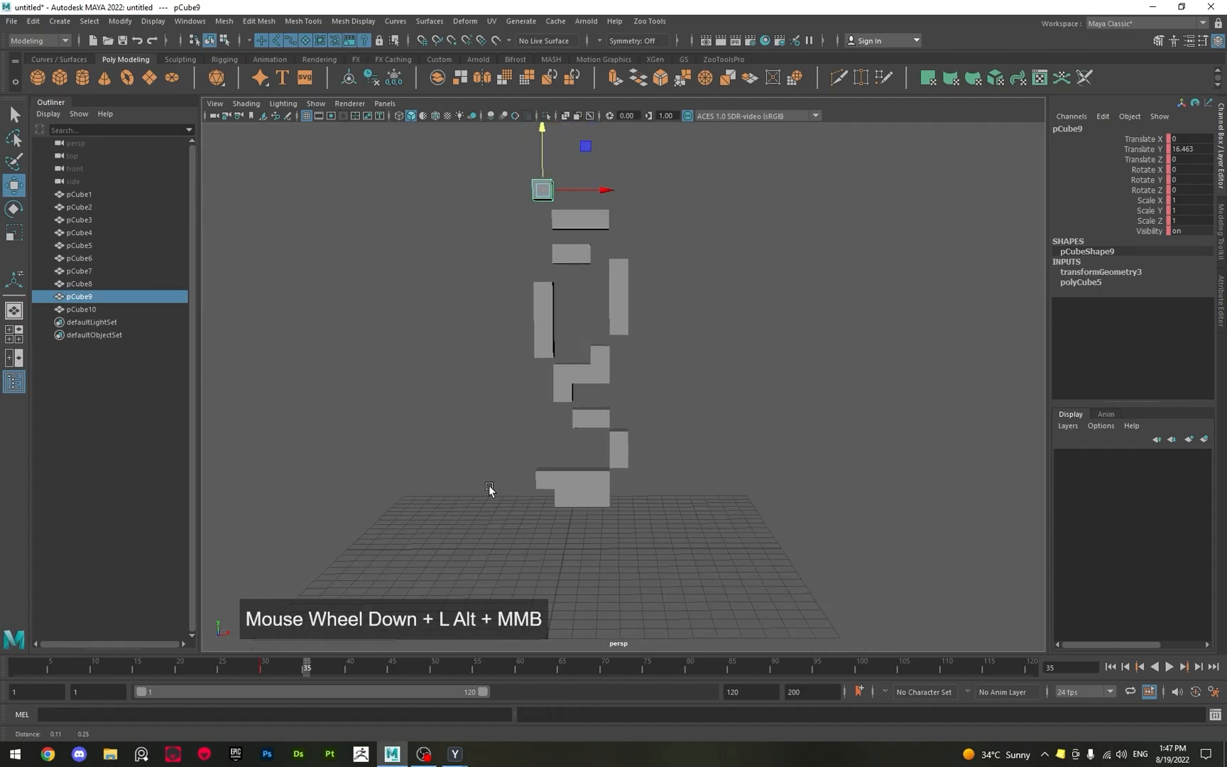
pyautogui.keyDown('alt'); pyautogui.moveTo(490, 490); pyautogui.dragTo(536, 567, button='middle'); pyautogui.keyUp('alt')
pyautogui.click(557, 567)
pyautogui.moveTo(557, 541); pyautogui.dragTo(567, 230)
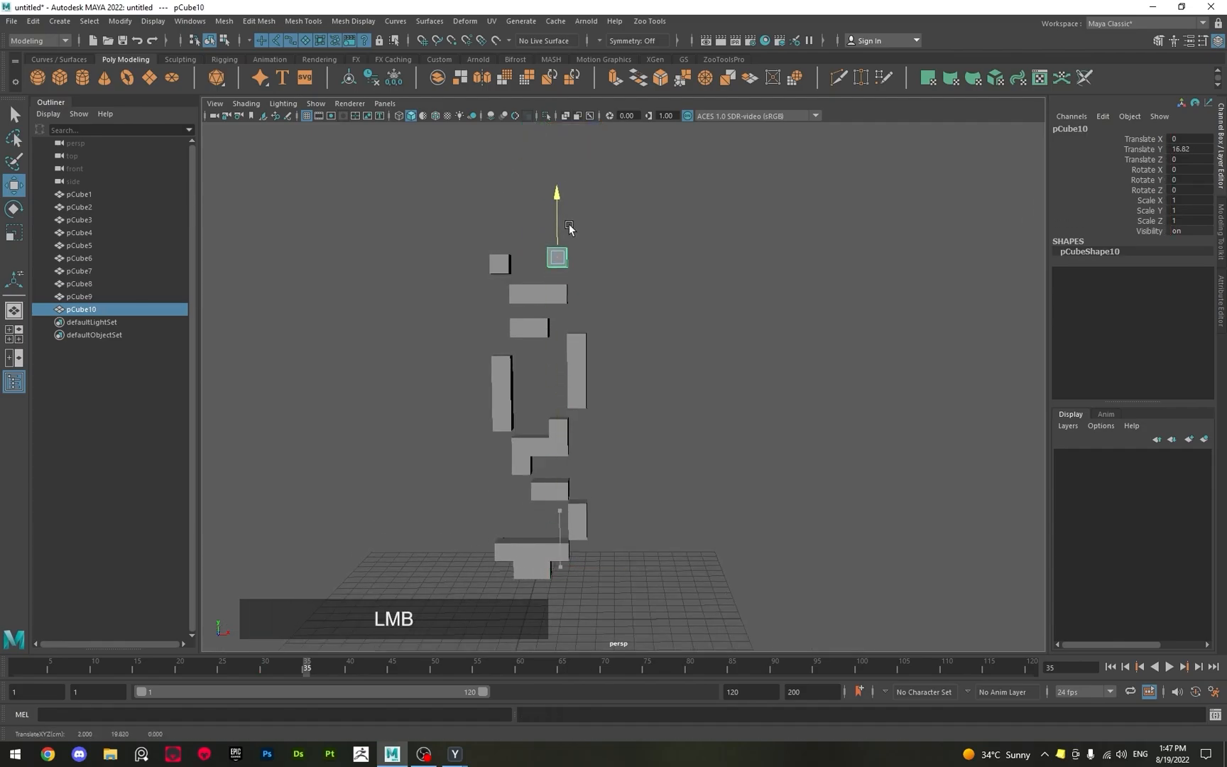
pyautogui.press('s')
# Go to frame 40, raise pCube8 to a Translate Y of about 18.23, and key its transforms.
pyautogui.click(348, 670)
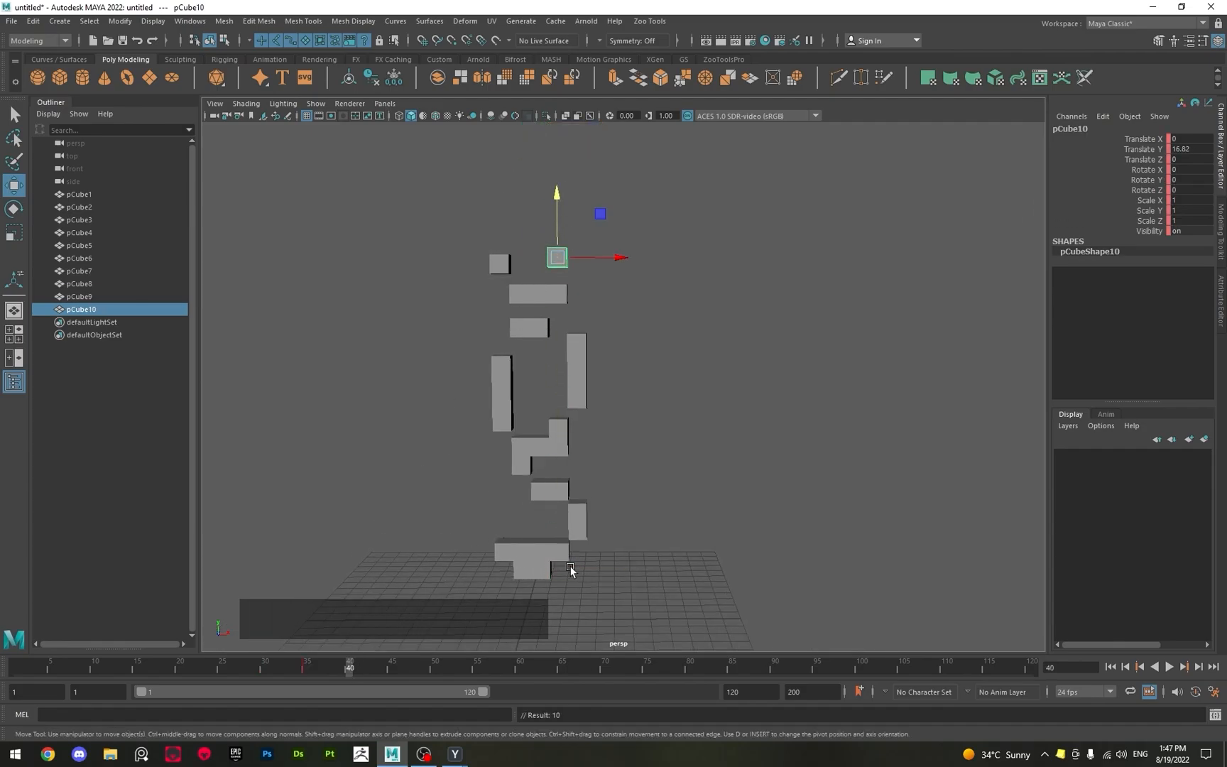
pyautogui.click(548, 557)
pyautogui.moveTo(521, 514); pyautogui.dragTo(541, 176)
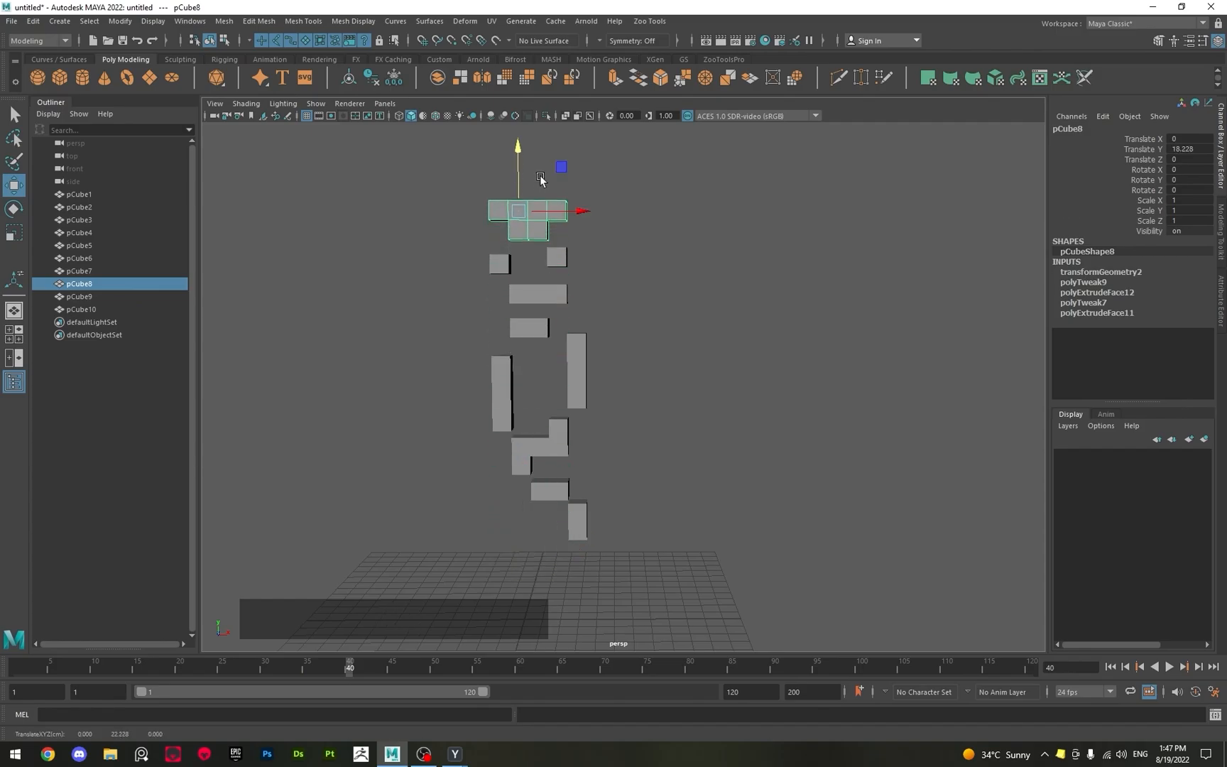
pyautogui.press('s')
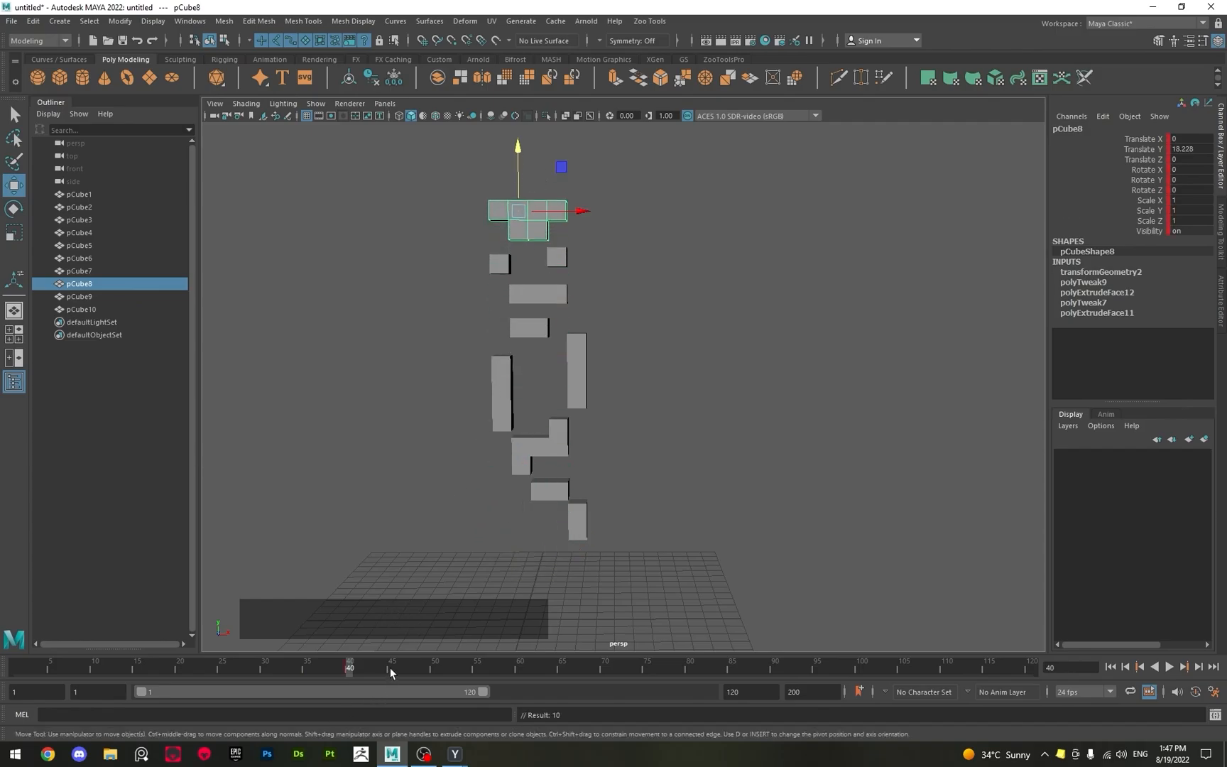
# Go to frame 50, select all ten blocks, and set their Translate and Rotate values to 0.
pyautogui.click(434, 673)
pyautogui.keyDown('alt'); pyautogui.moveTo(476, 505); pyautogui.dragTo(587, 355, button='middle'); pyautogui.keyUp('alt')
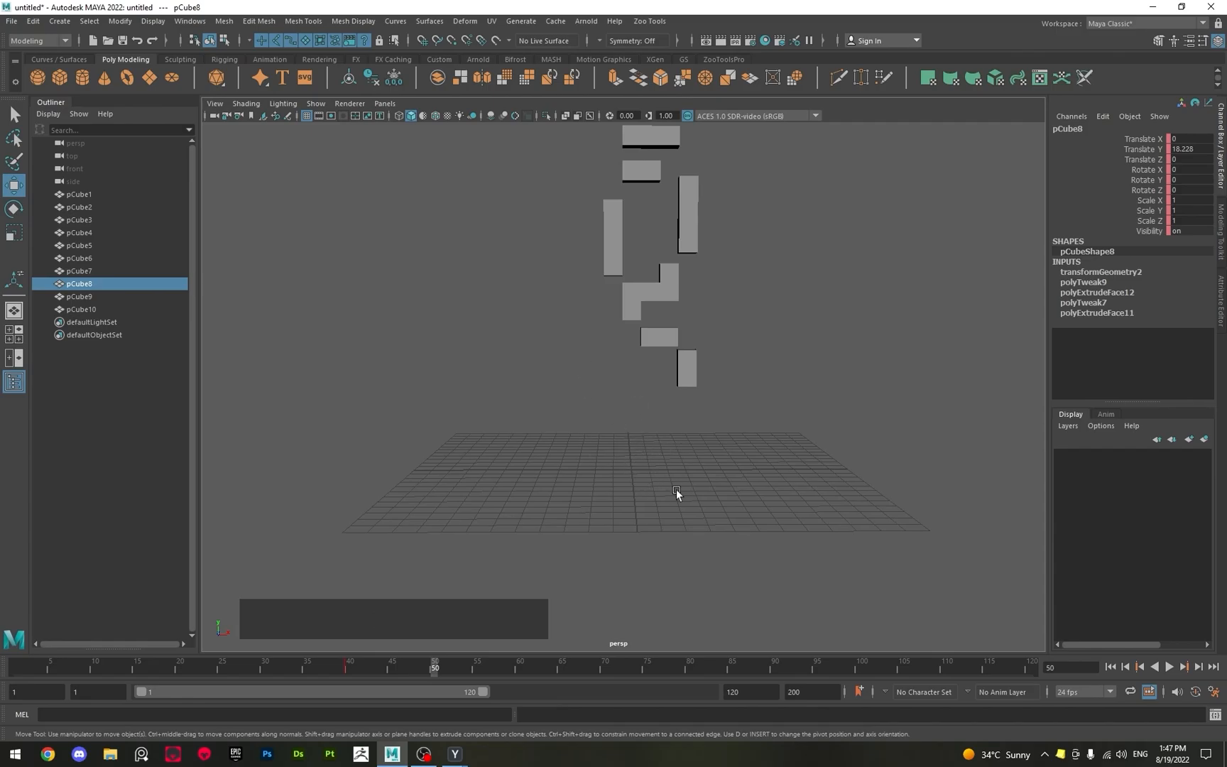
pyautogui.keyDown('alt'); pyautogui.scroll(-4, 634, 495); pyautogui.keyUp('alt')
pyautogui.moveTo(540, 188); pyautogui.dragTo(762, 467)
pyautogui.keyDown('alt'); pyautogui.scroll(5, 736, 496); pyautogui.keyUp('alt')
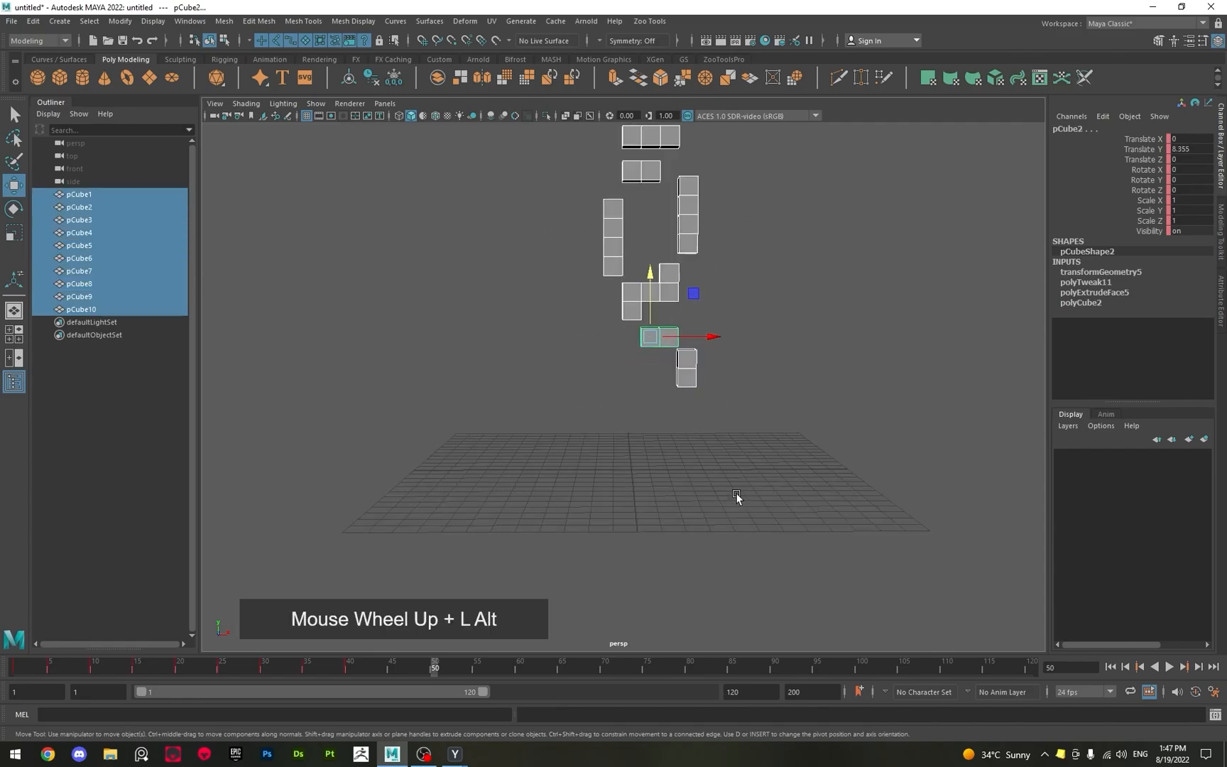
pyautogui.moveTo(1188, 138); pyautogui.dragTo(1193, 189)
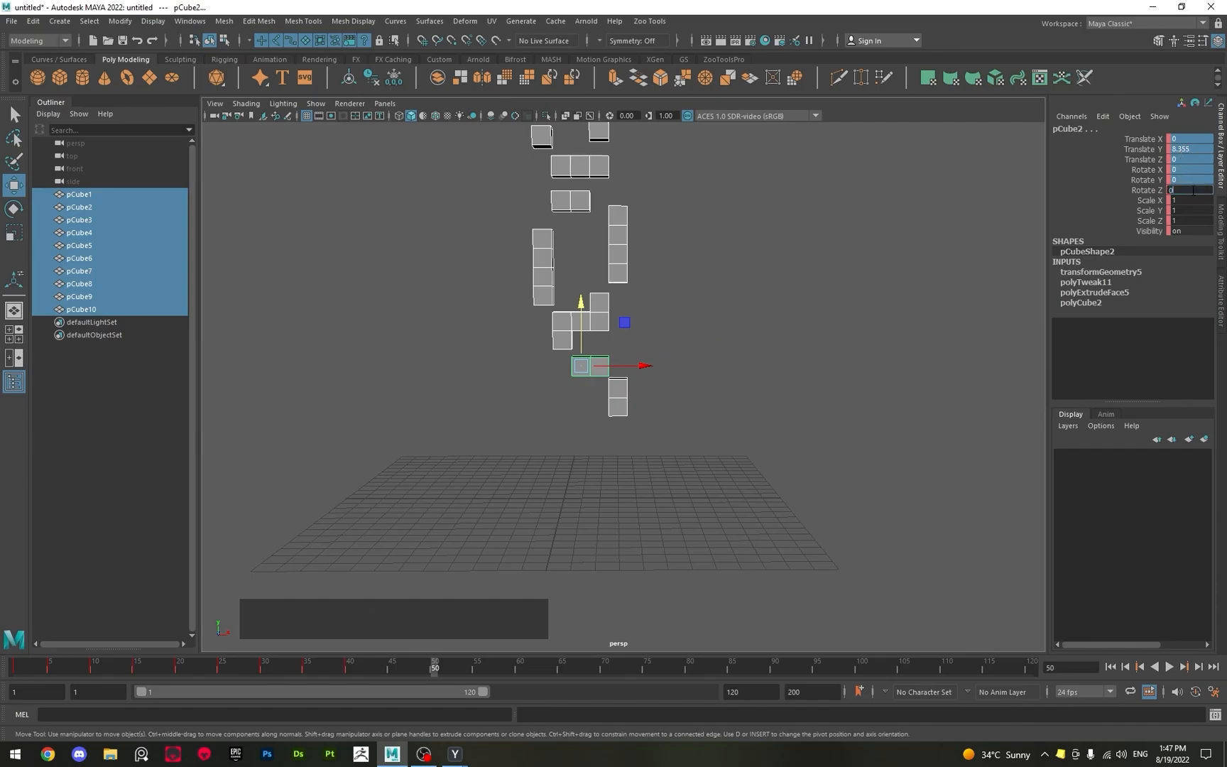
pyautogui.press('Return')
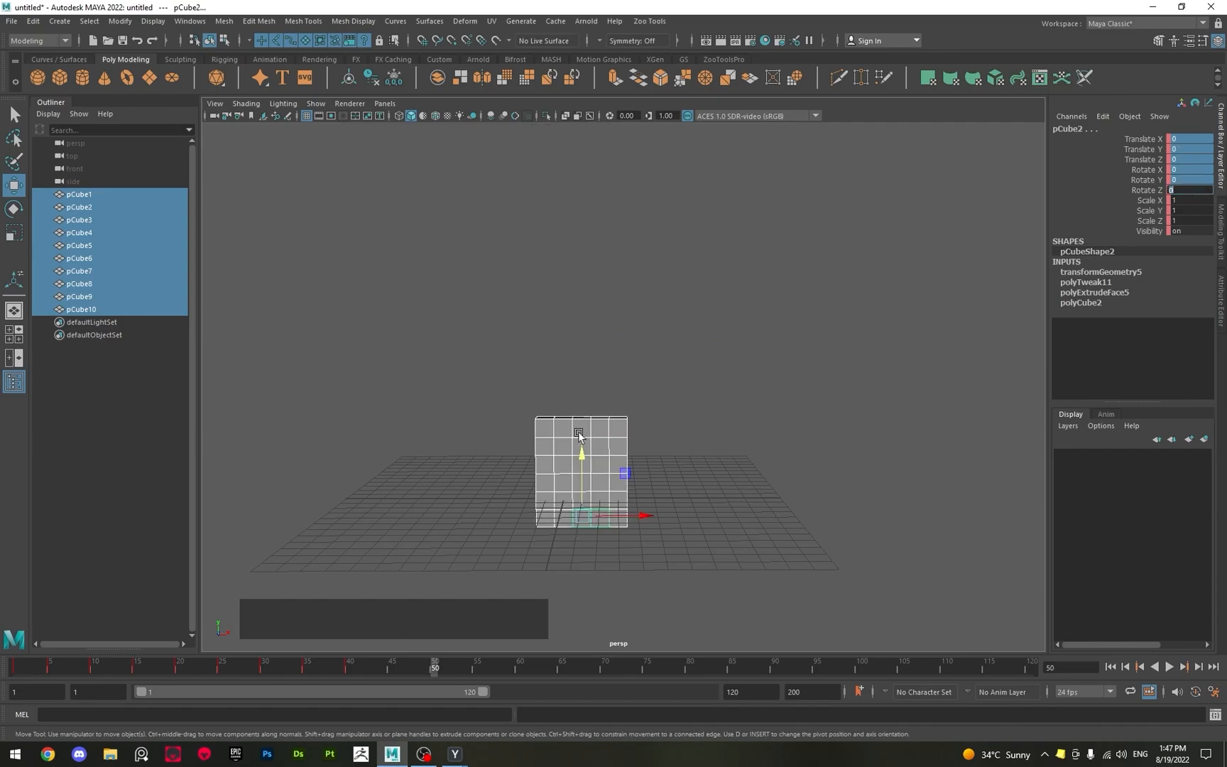
# Key the transforms of all ten assembled blocks at frame 50.
pyautogui.click(496, 448)
pyautogui.moveTo(457, 327); pyautogui.dragTo(755, 581)
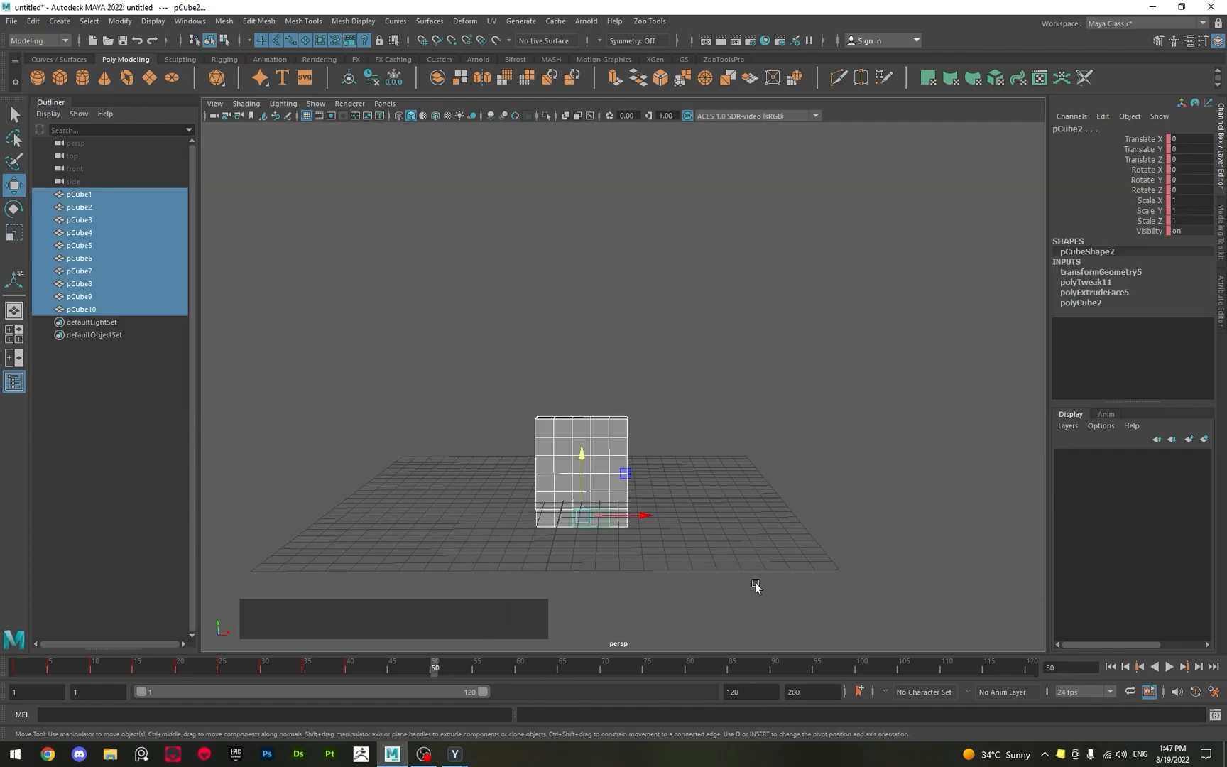
pyautogui.moveTo(449, 338); pyautogui.dragTo(732, 582)
pyautogui.press('s')
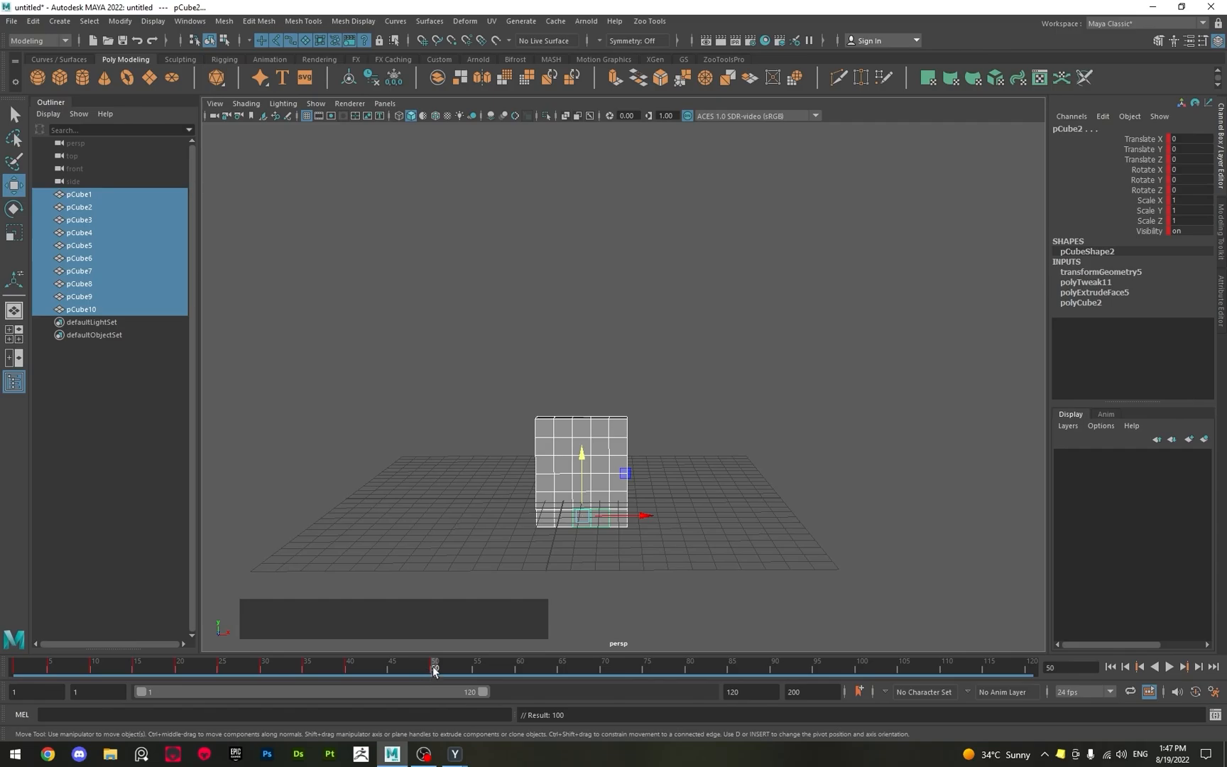
# Play the block animation from frame 1, stop playback, and return to frame 1.
pyautogui.click(13, 670)
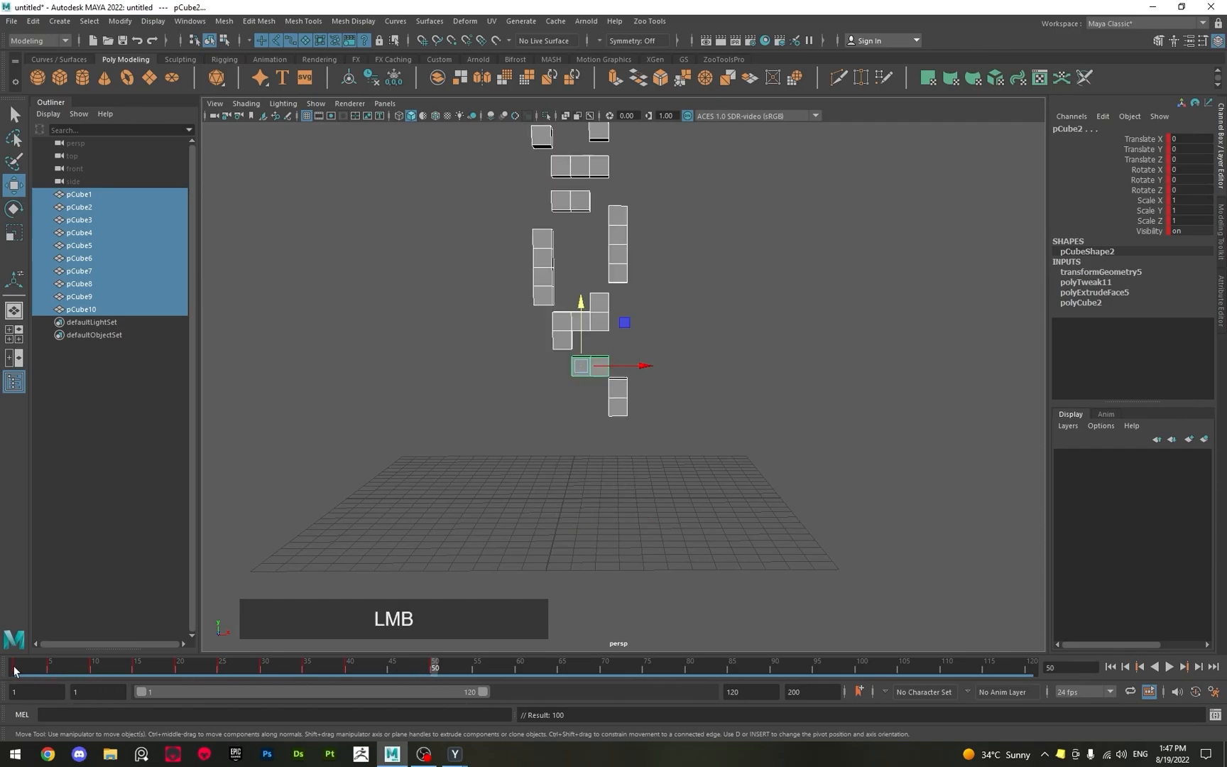
pyautogui.keyDown('alt'); pyautogui.moveTo(306, 559); pyautogui.dragTo(334, 566, button='middle'); pyautogui.keyUp('alt')
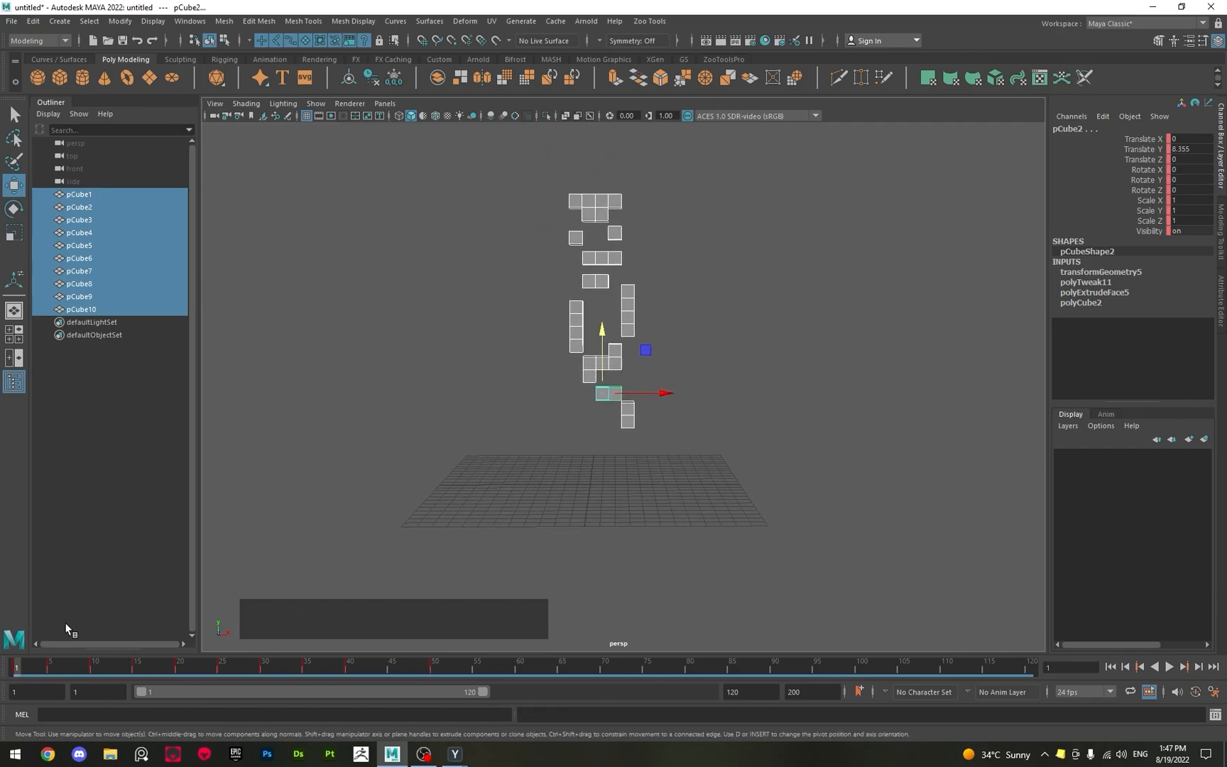
pyautogui.click(19, 670)
pyautogui.moveTo(19, 669)
pyautogui.mouseDown()
pyautogui.moveTo(517, 693)
pyautogui.moveTo(14, 680)
pyautogui.mouseUp()
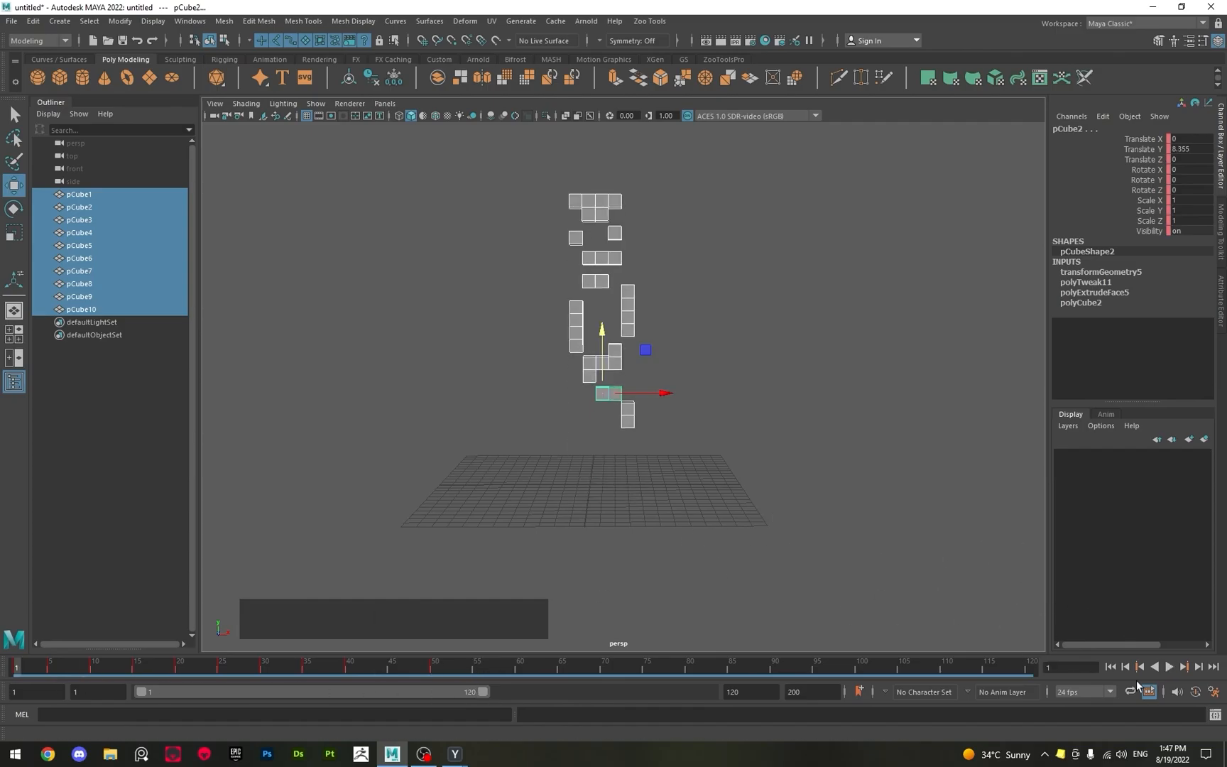
pyautogui.click(1170, 669)
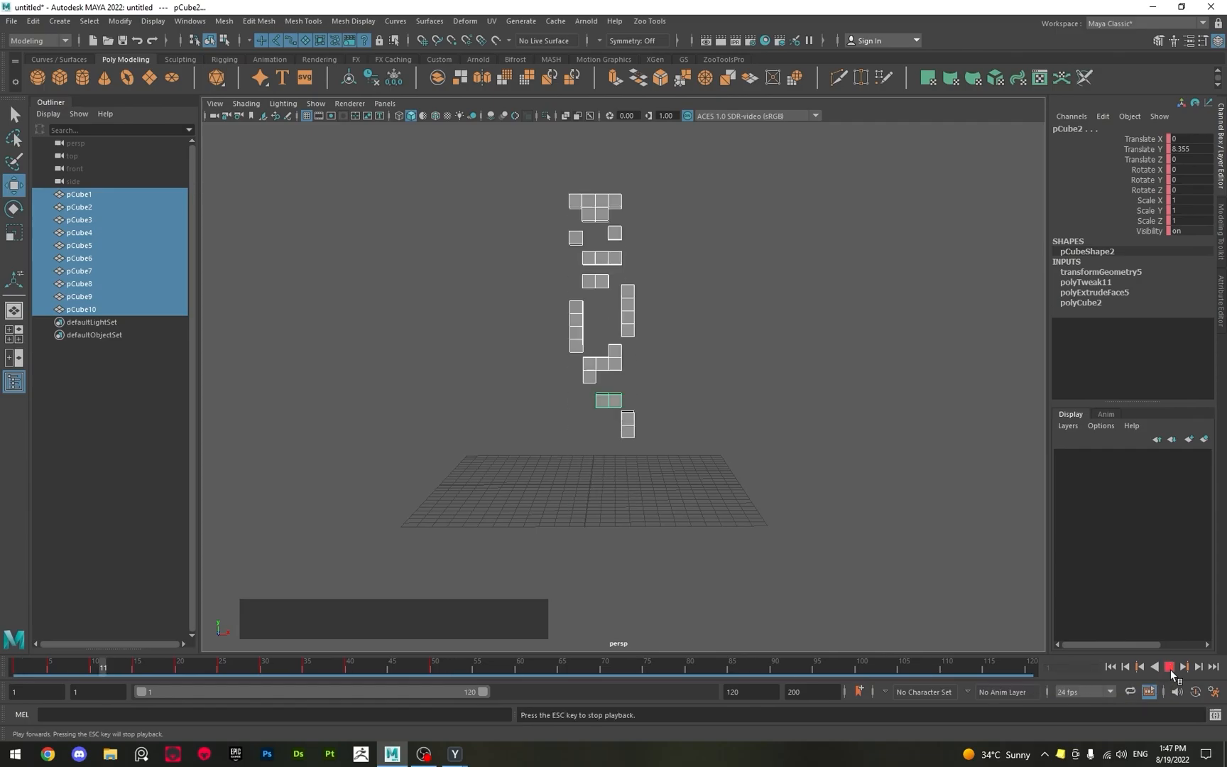
pyautogui.press('Escape')
pyautogui.click(16, 667)
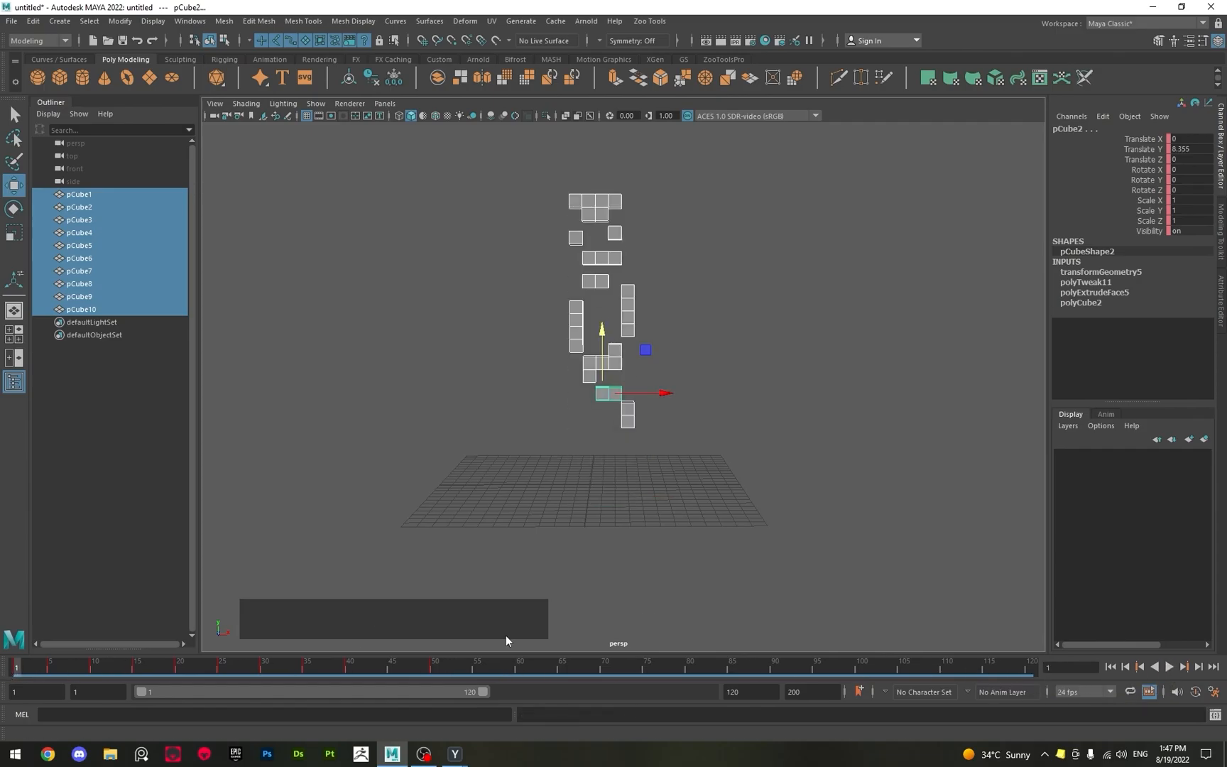
# Review the Time Slider and playback settings in the animation preferences and save them without changes.
pyautogui.click(1214, 692)
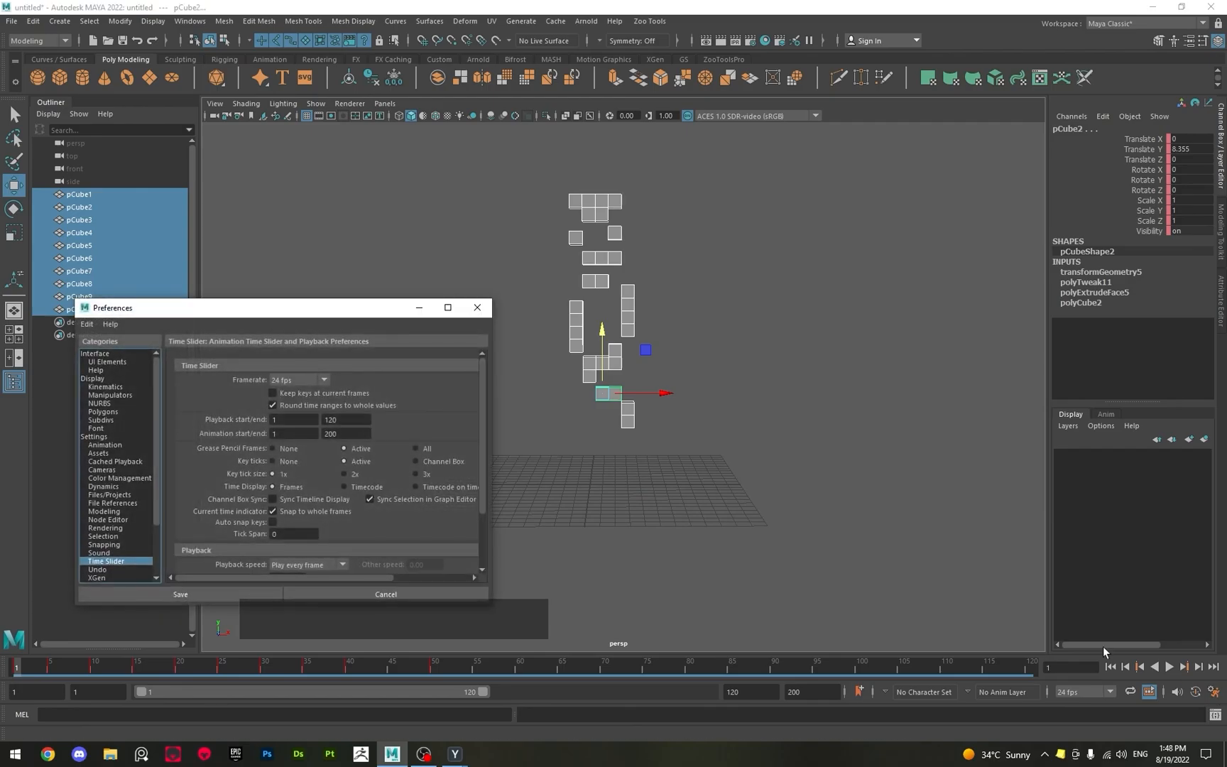
pyautogui.moveTo(213, 307); pyautogui.dragTo(412, 248)
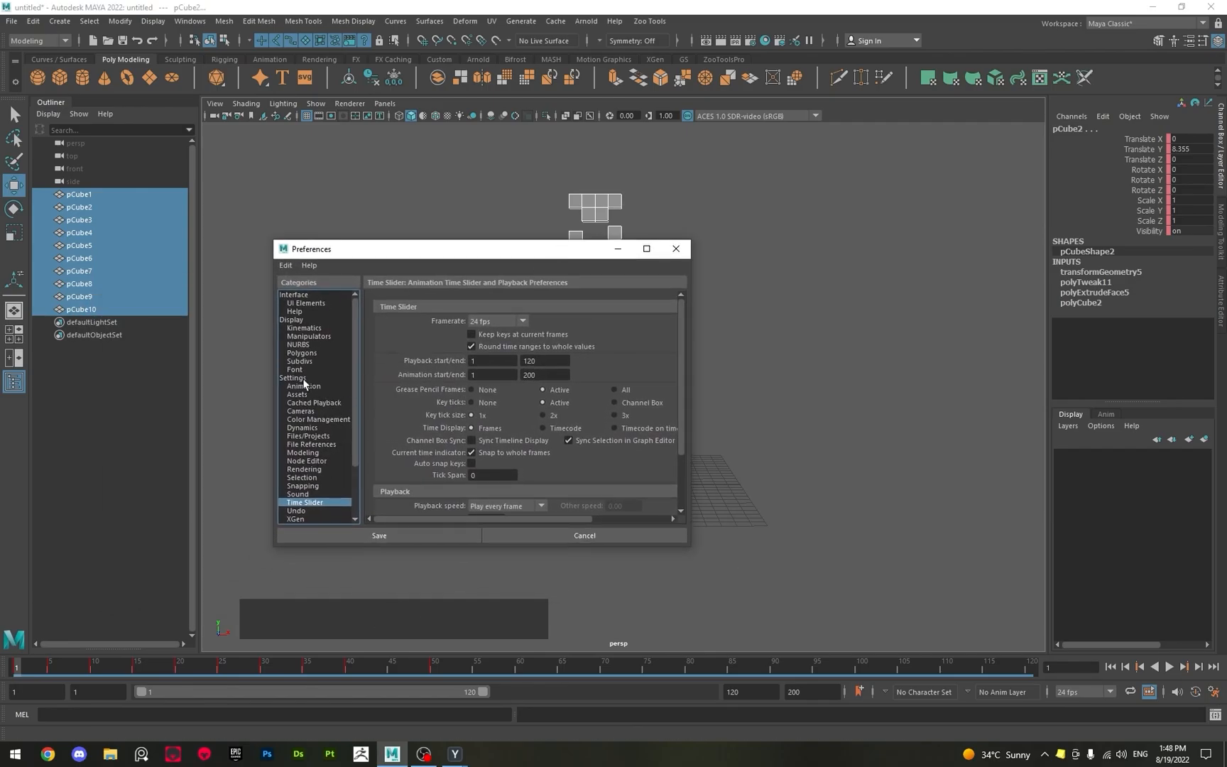
pyautogui.scroll(-2, 385, 425)
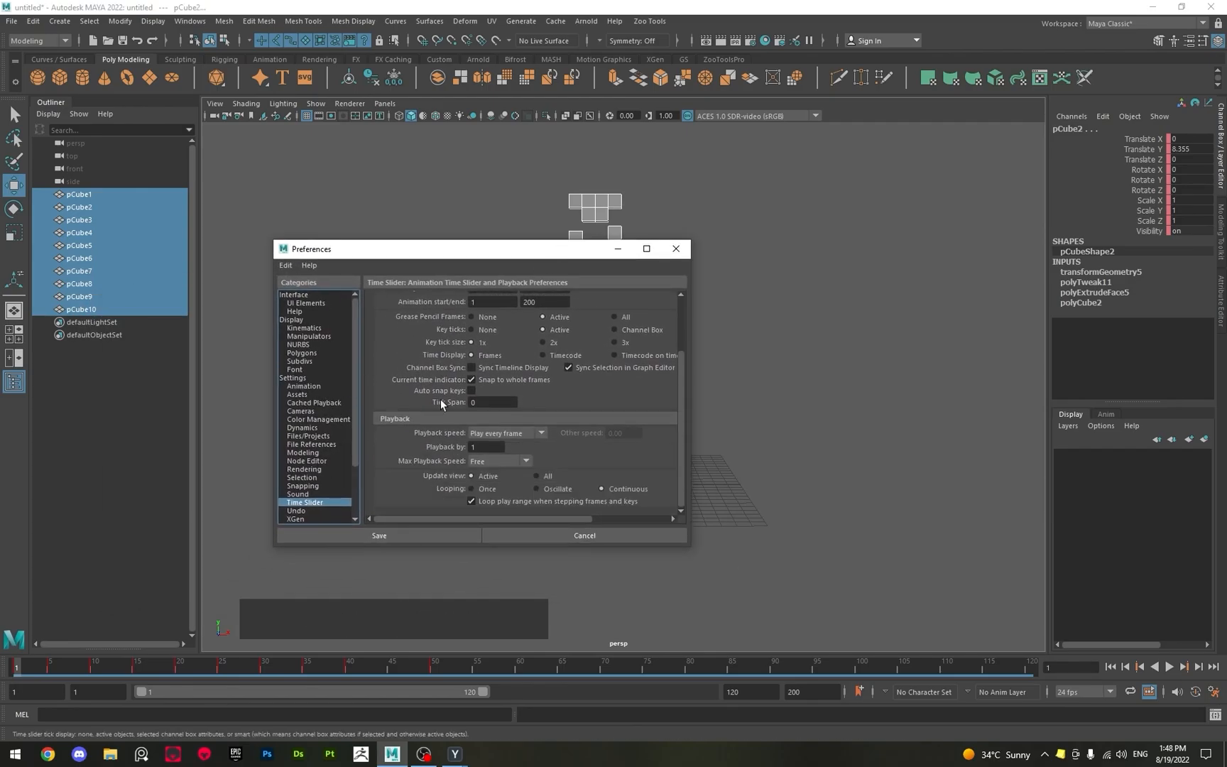
pyautogui.click(379, 535)
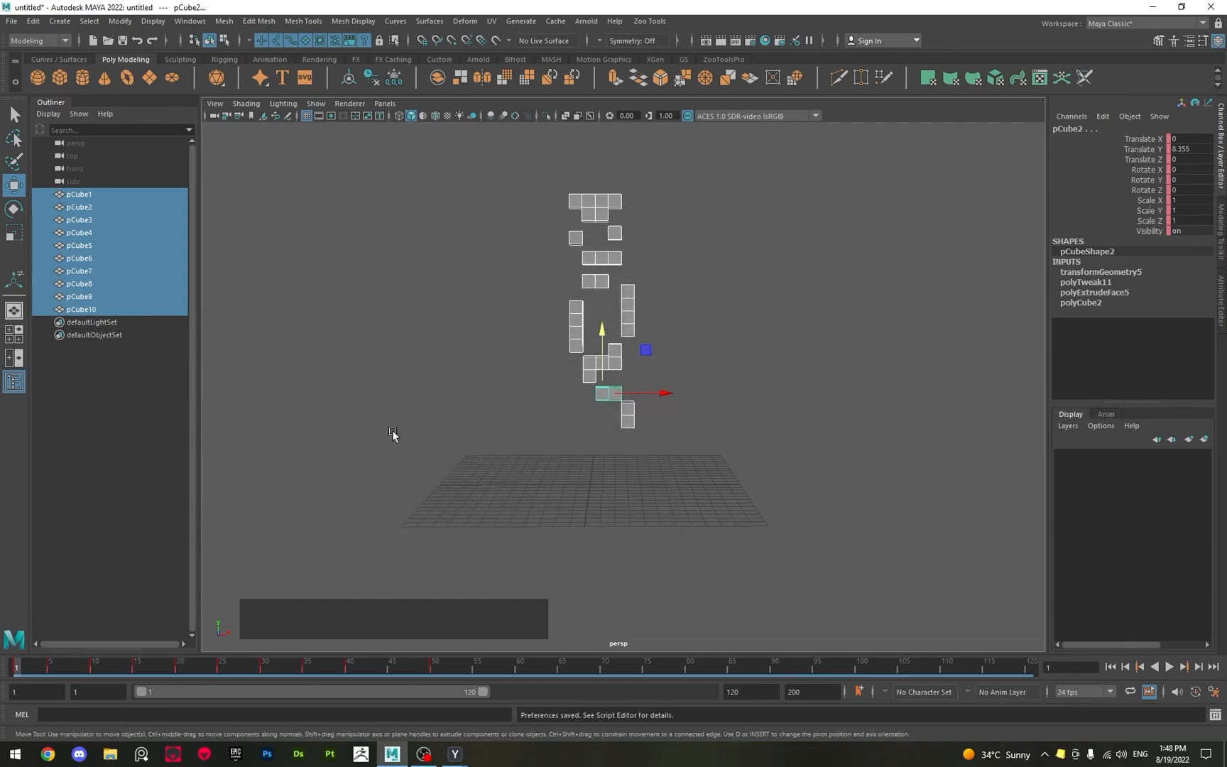
# Set the playback speed to 24 fps x 1 in the Time Slider preferences and save.
pyautogui.click(1213, 693)
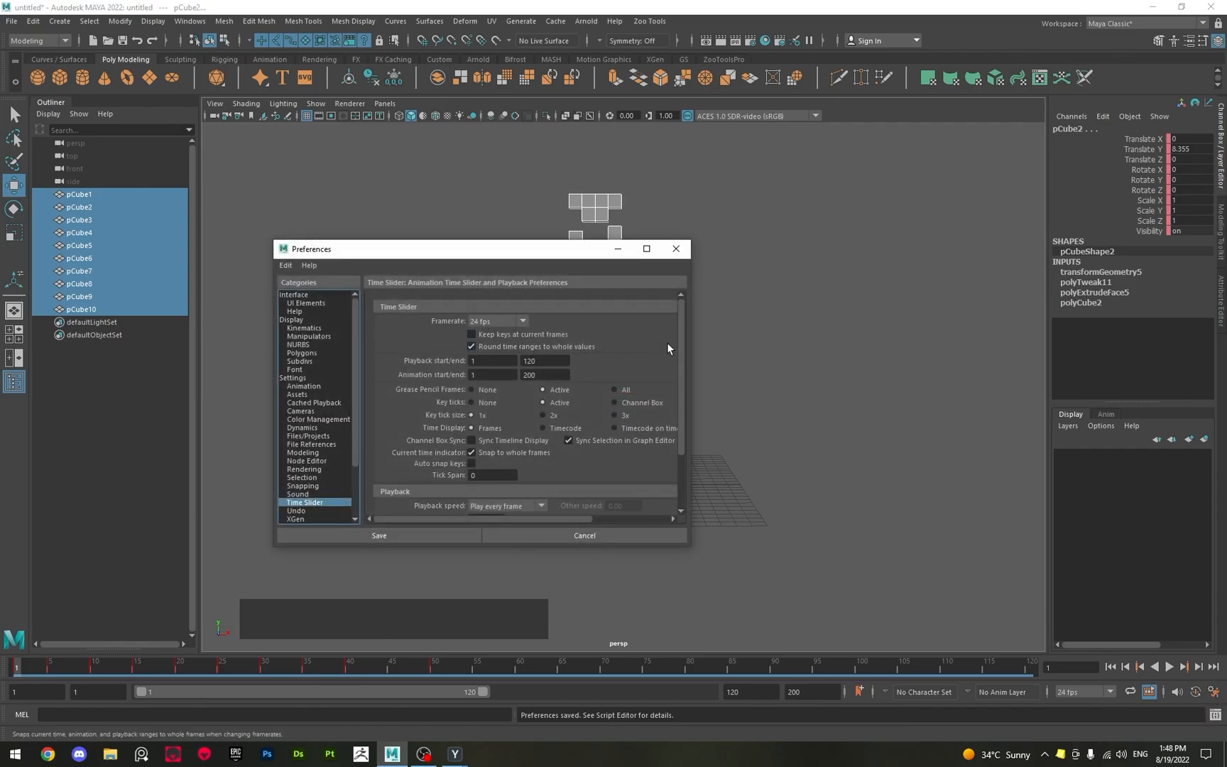
pyautogui.moveTo(681, 339); pyautogui.dragTo(662, 398)
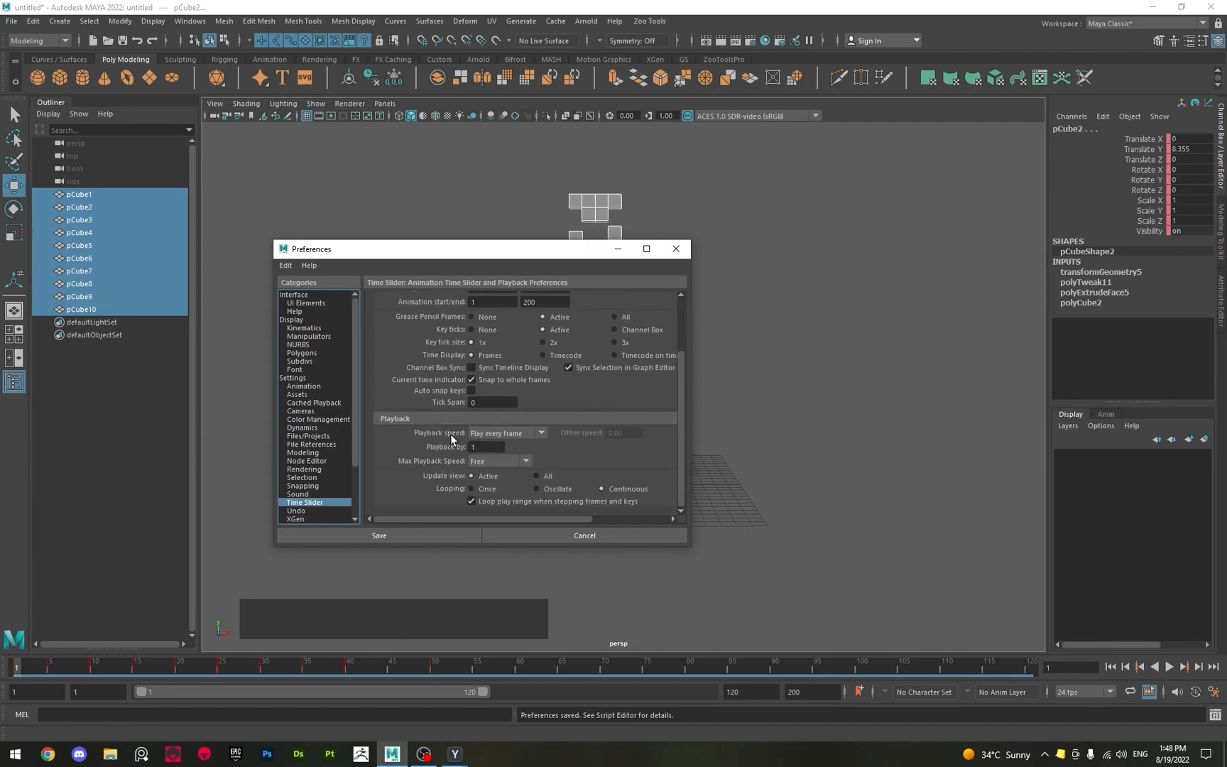
pyautogui.click(544, 433)
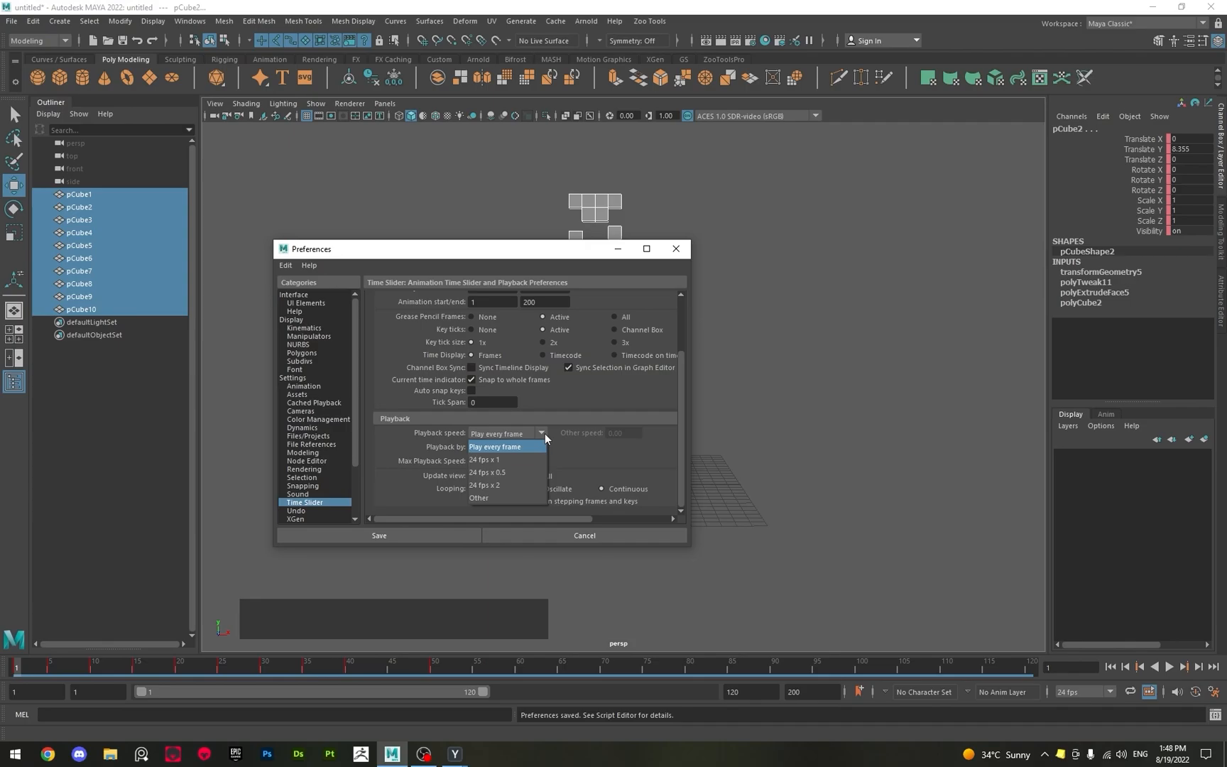
pyautogui.click(504, 460)
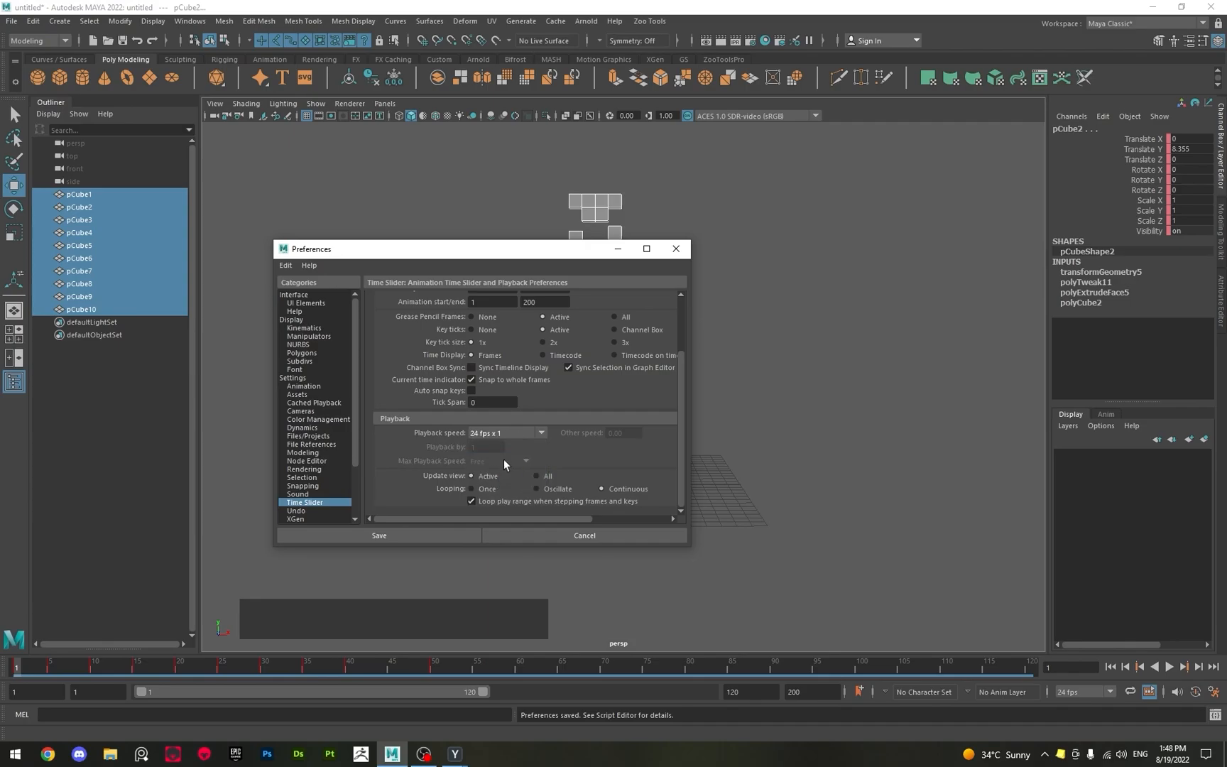
pyautogui.click(379, 536)
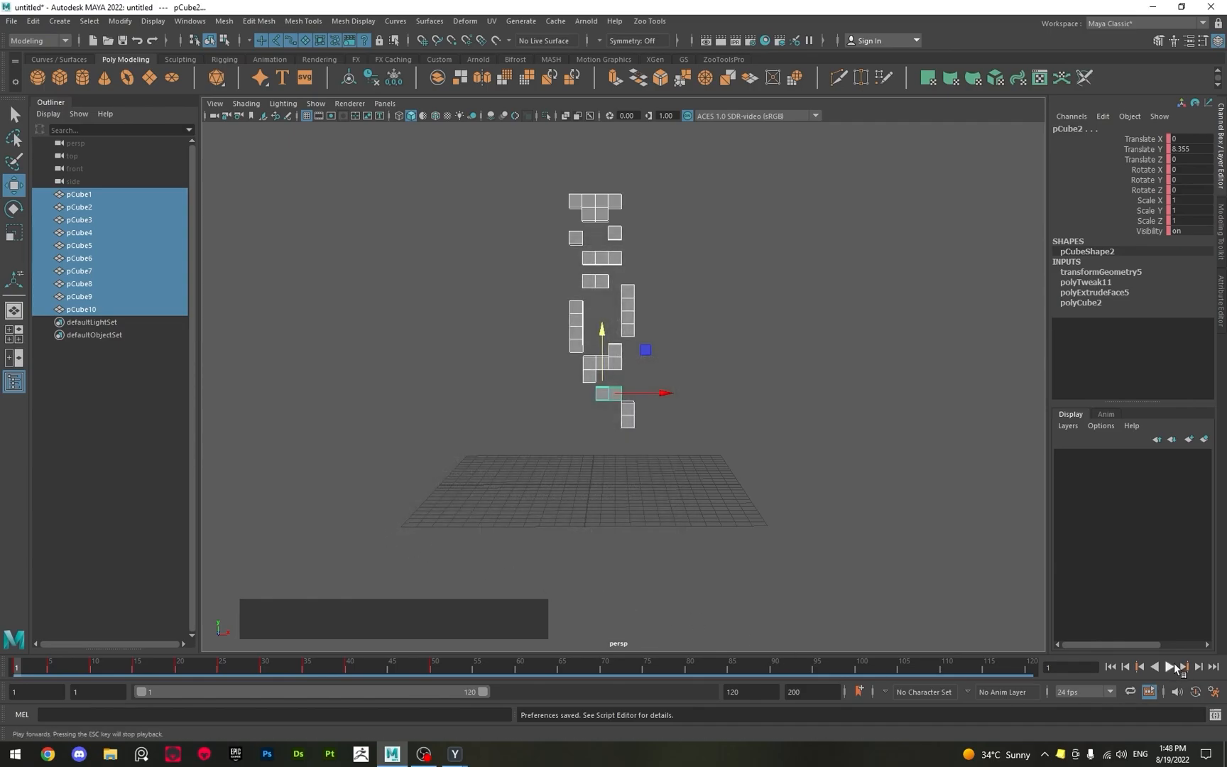
# Play the block assembly at the new playback speed, stop it, and replay it from frame 1.
pyautogui.click(1170, 667)
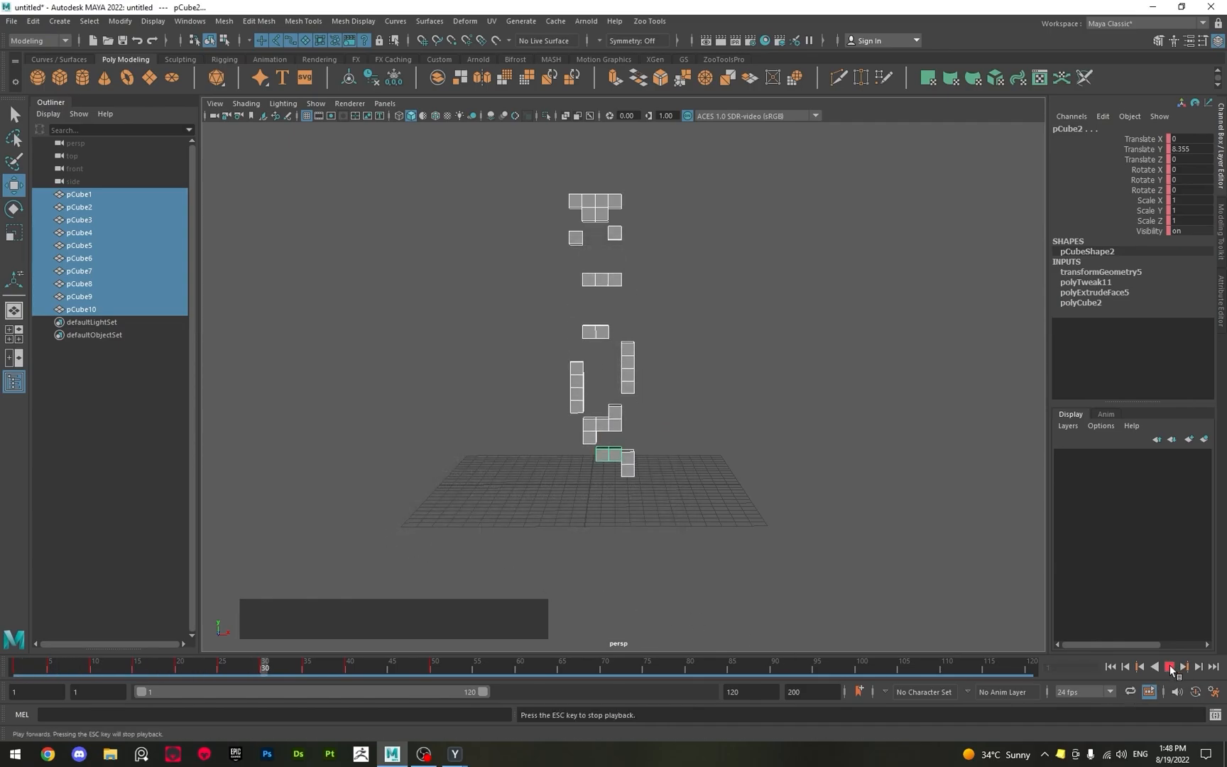
pyautogui.click(1170, 670)
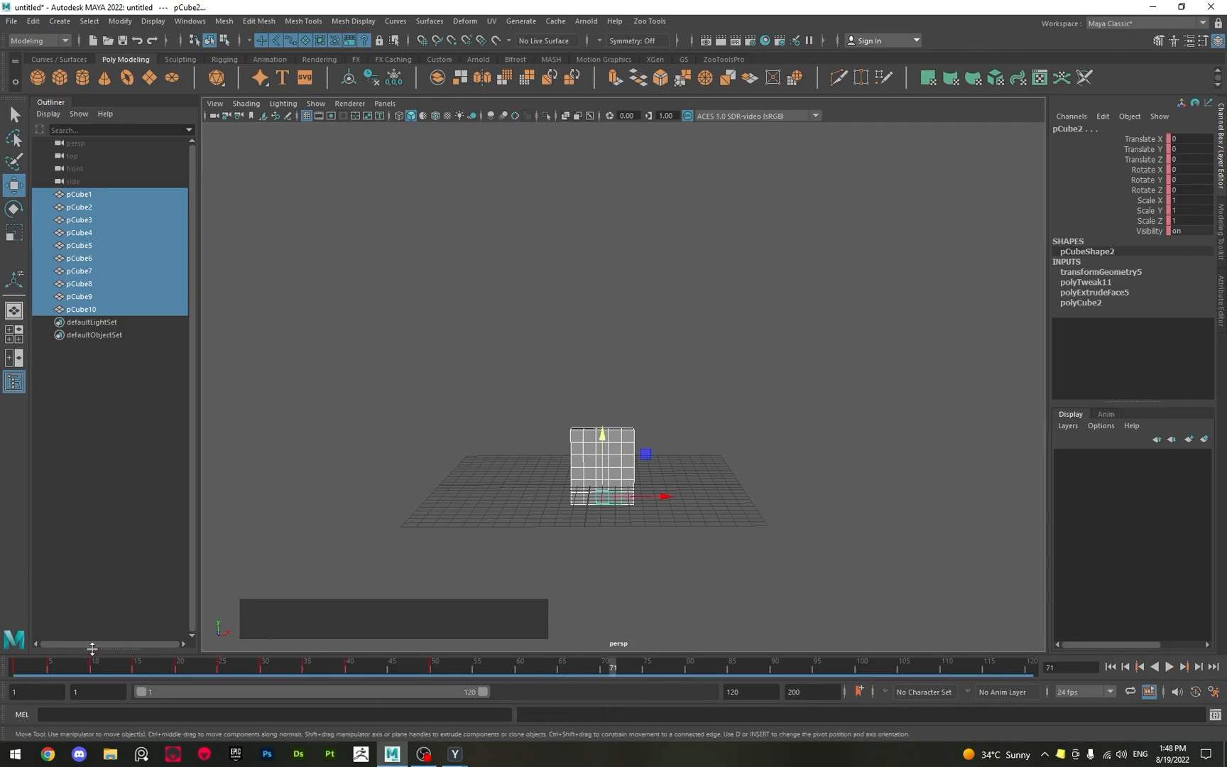
pyautogui.click(16, 667)
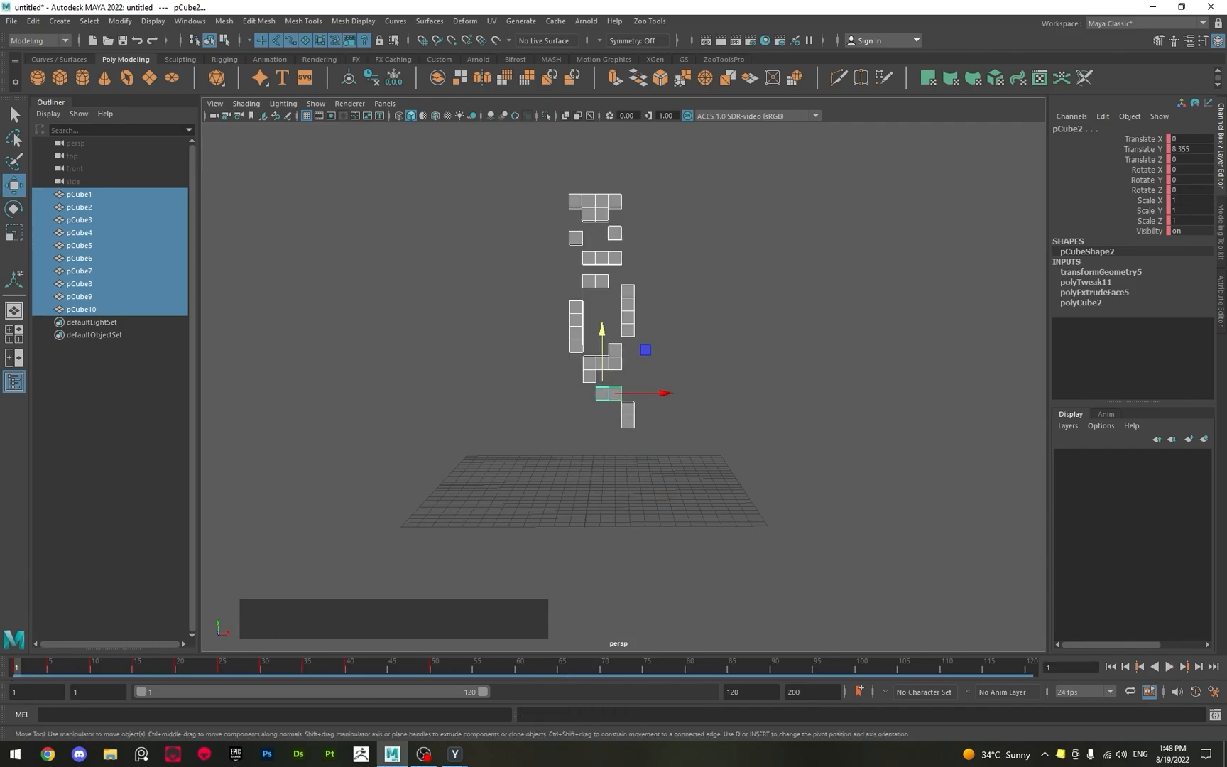
pyautogui.click(1170, 668)
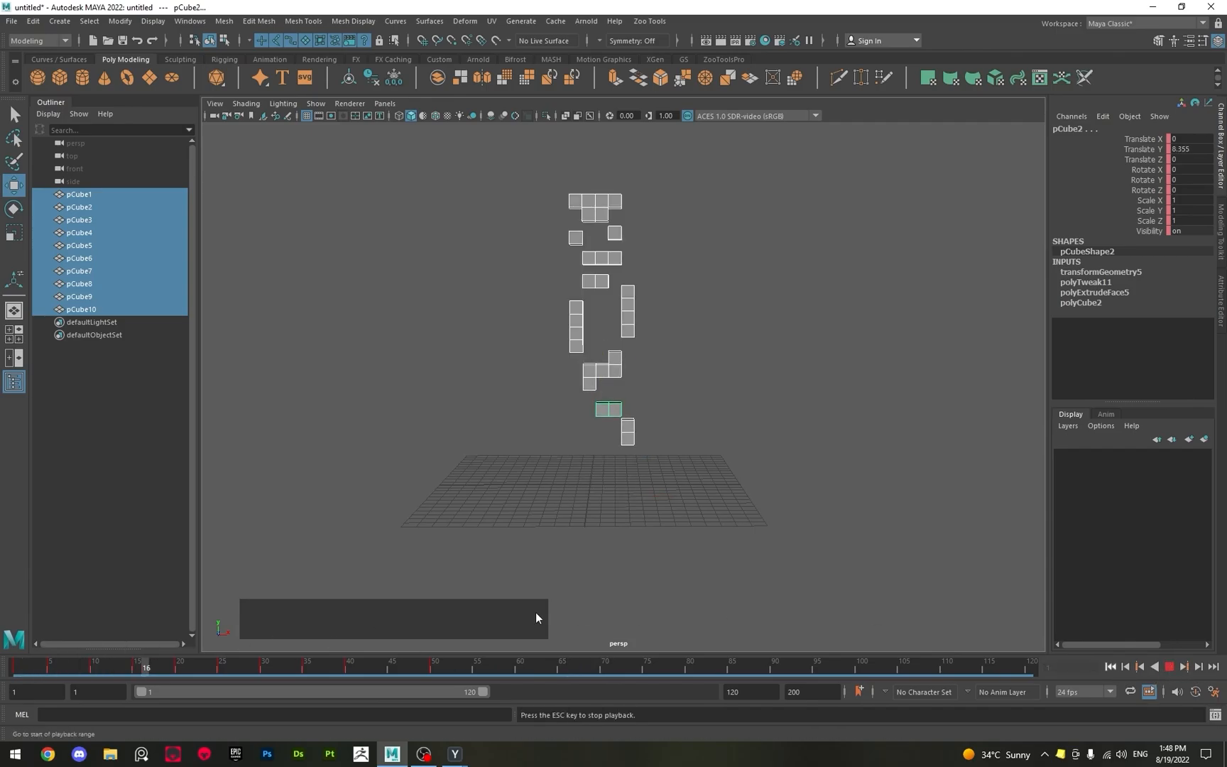